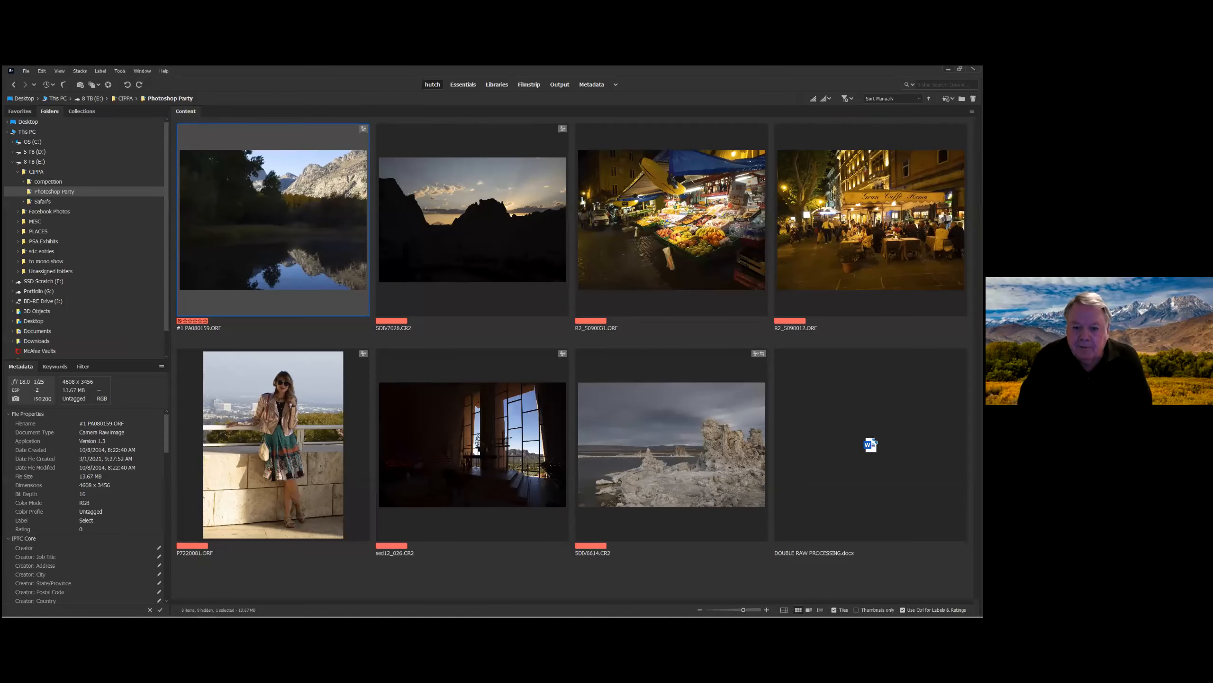
Minimize Bridge and bring the Photoshop window fully onto the shared screen, maximized.
left_click(948, 68)
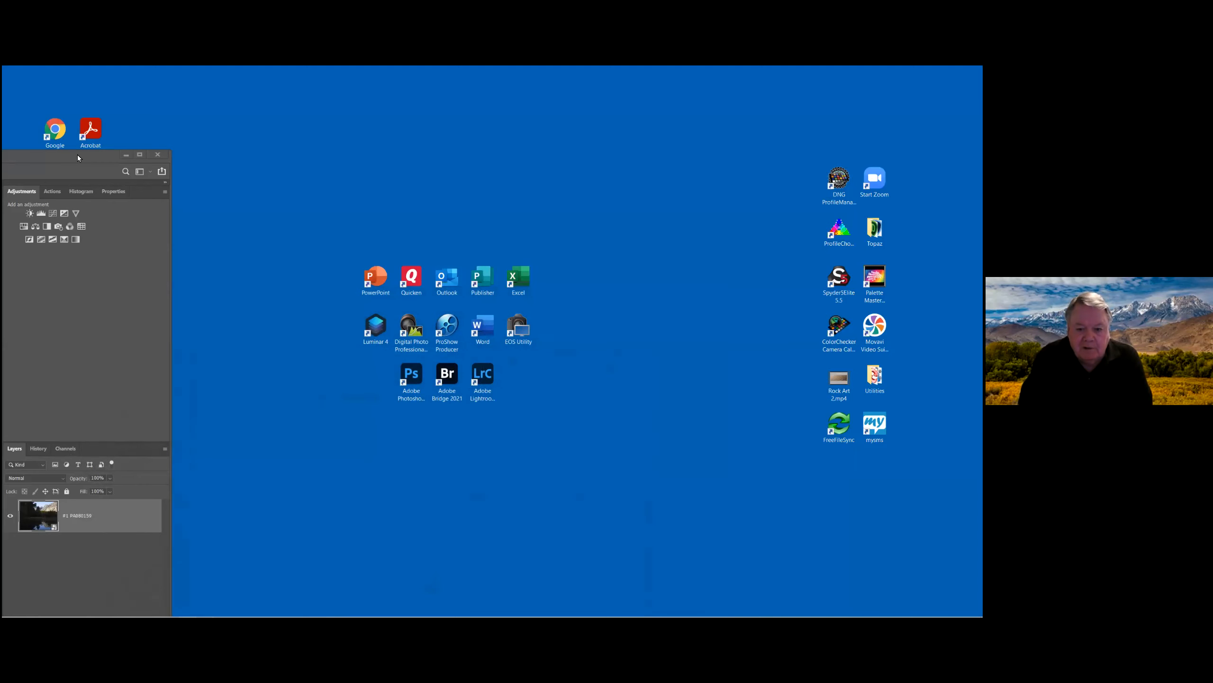
left_click_drag(77, 155, 887, 75)
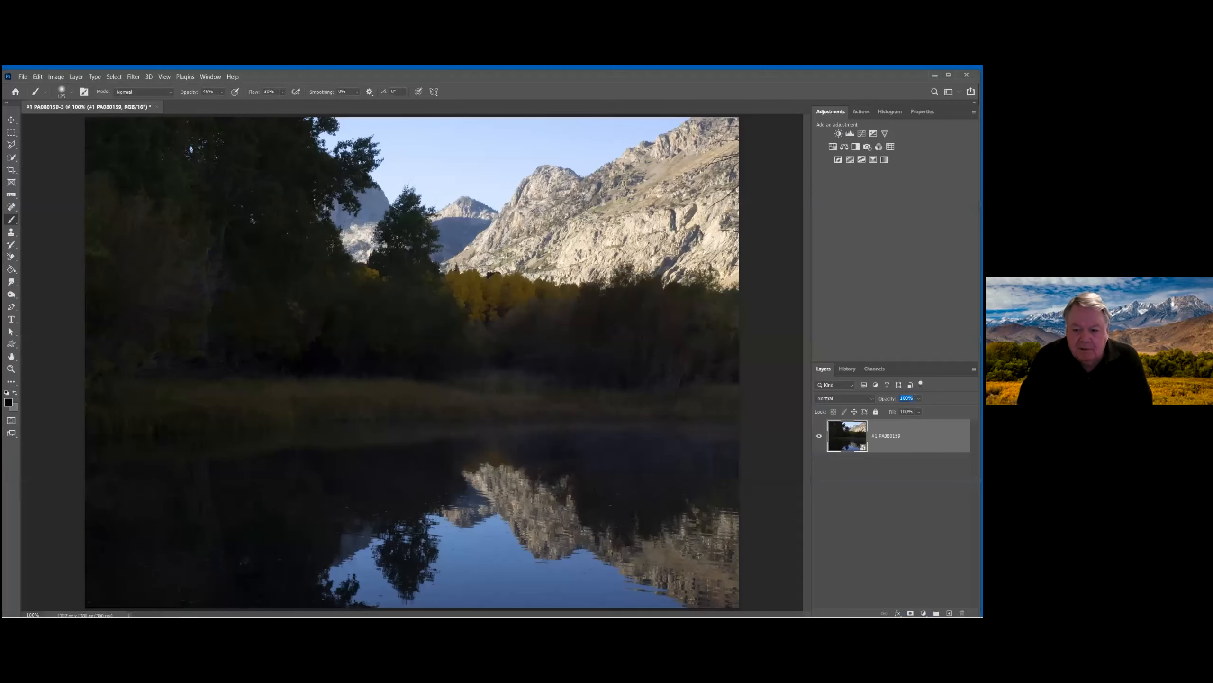
left_click(949, 74)
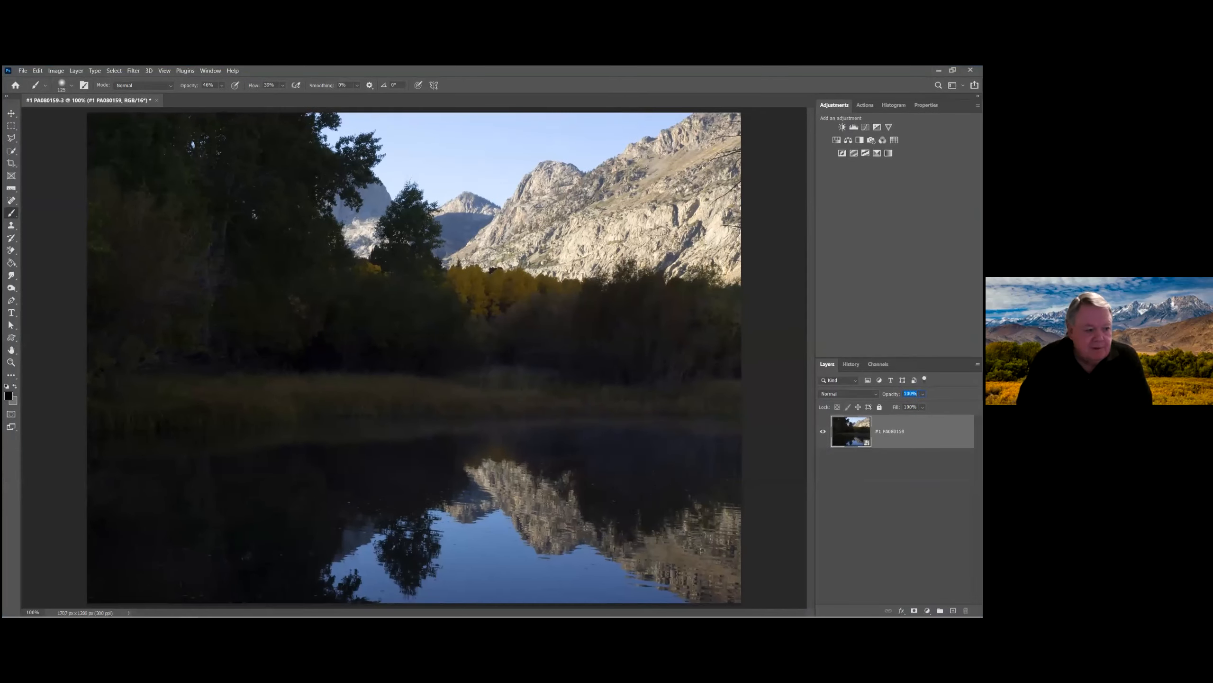
Move the Photoshop window back off the shared screen and maximize it on the other display.
left_click_drag(870, 70, 19, 139)
key("alt+Tab")
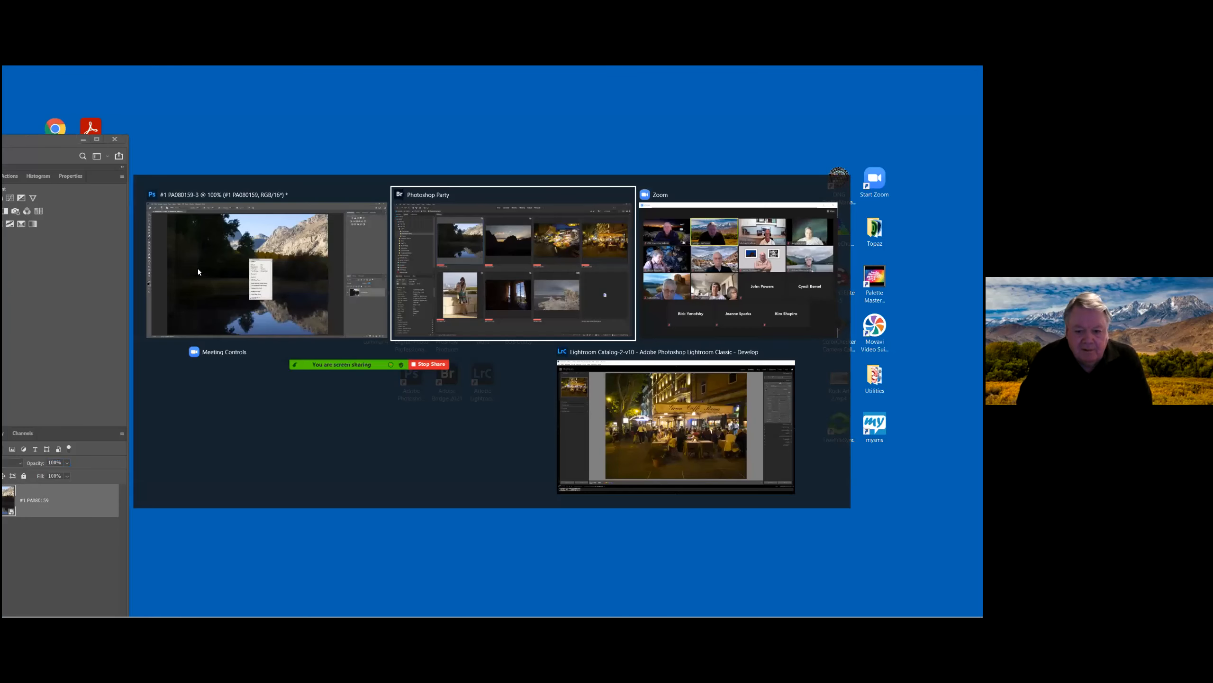
key("alt+Tab")
key("alt+Tab")
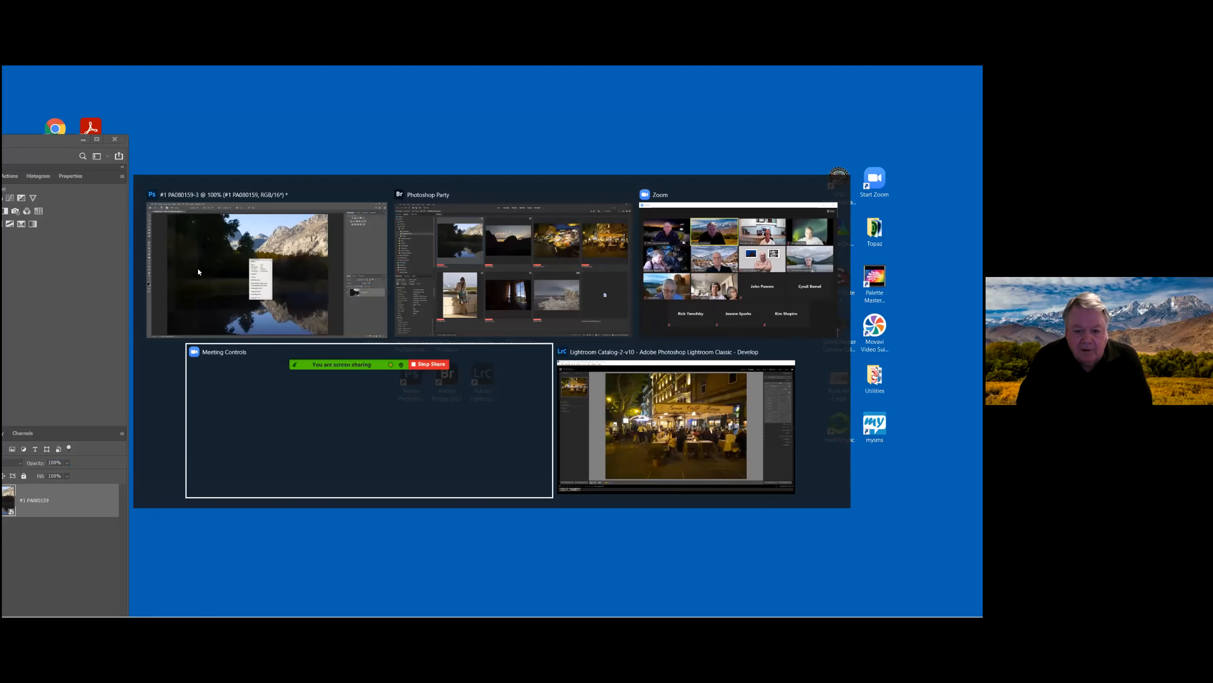
key("alt+Tab")
key("alt+Tab")
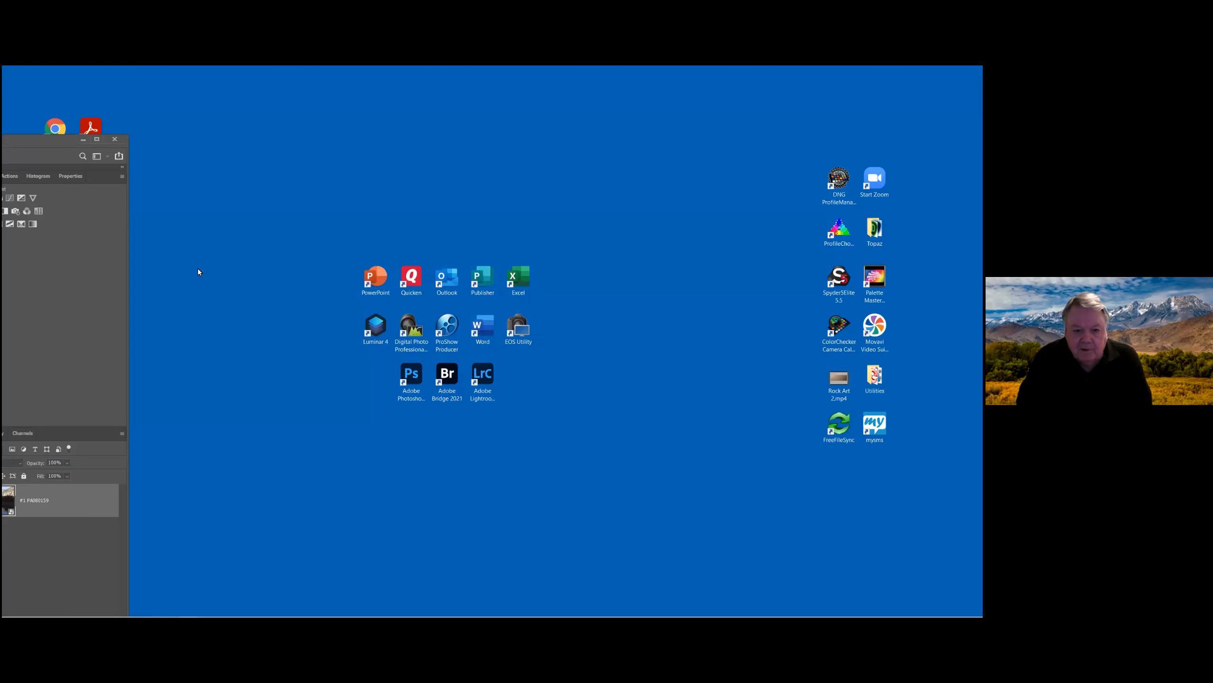
double_click(25, 140)
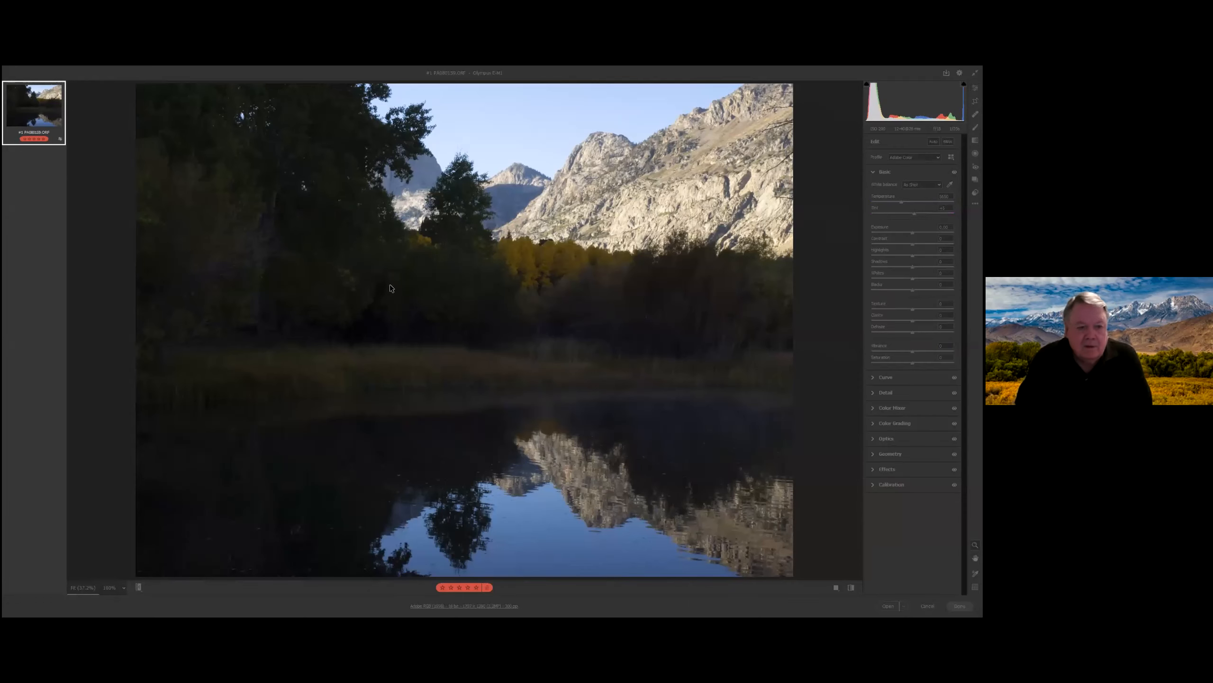
Open the raw lake photo #1 PA080159.ORF from Camera Raw into Photoshop as a smart object.
left_click(696, 494)
left_click_drag(741, 514, 508, 490)
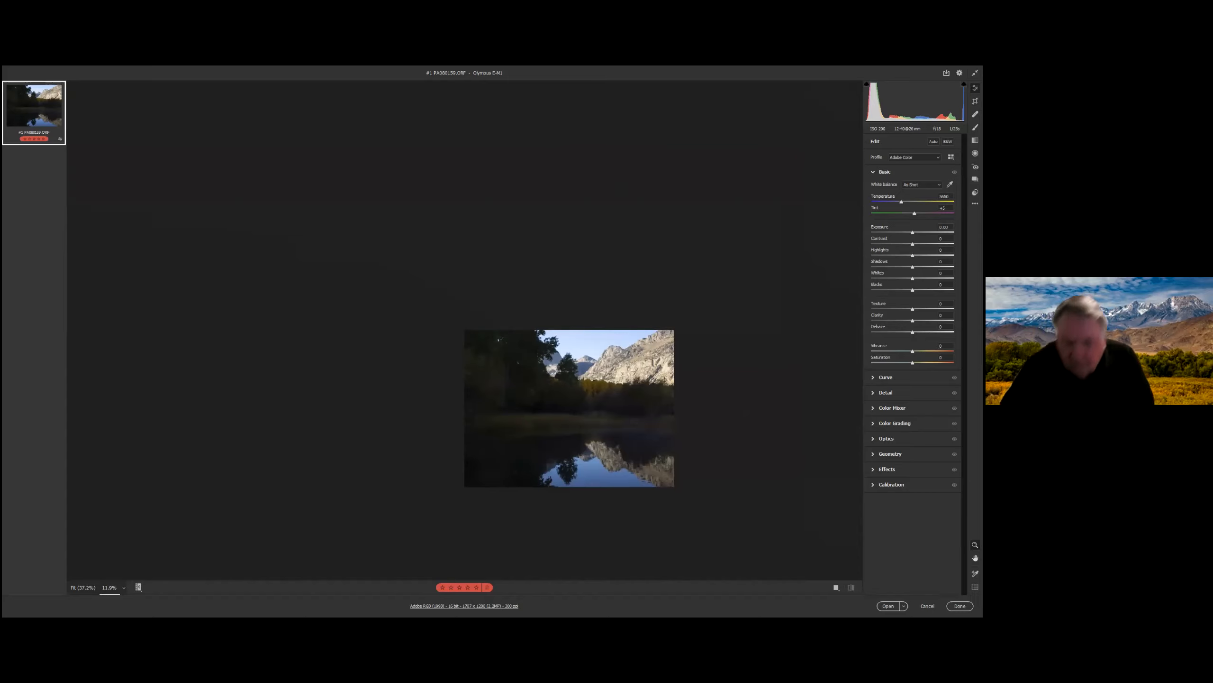
key("shift")
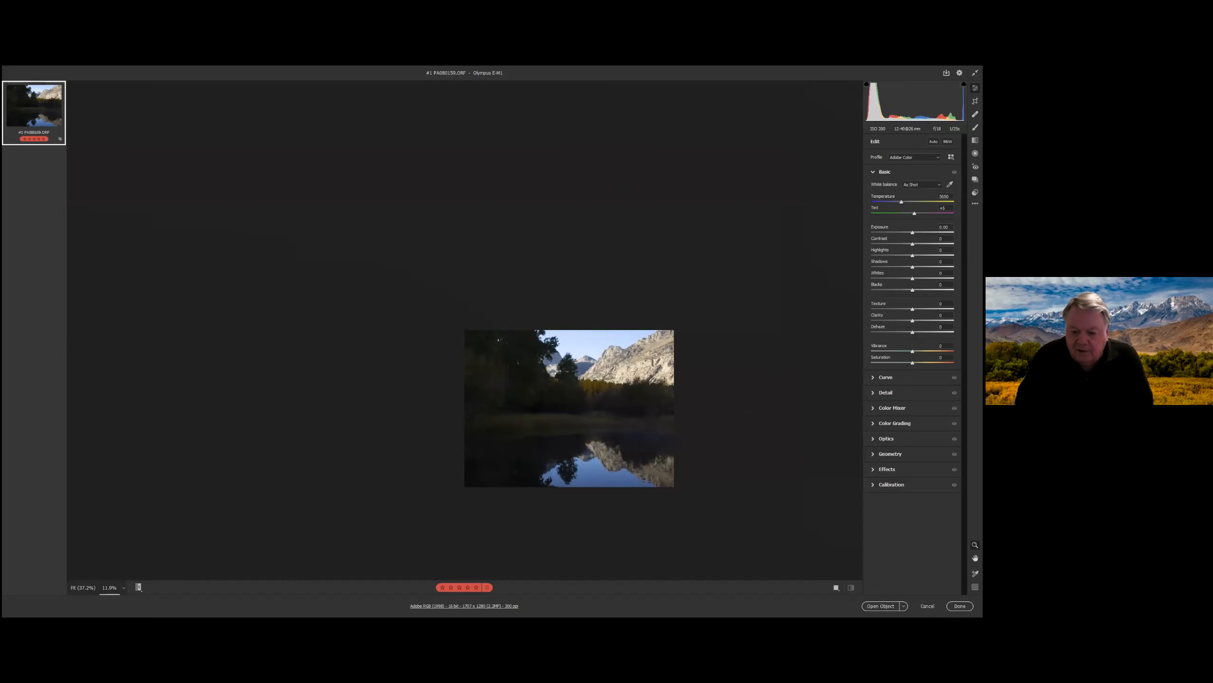
left_click(880, 605, "shift")
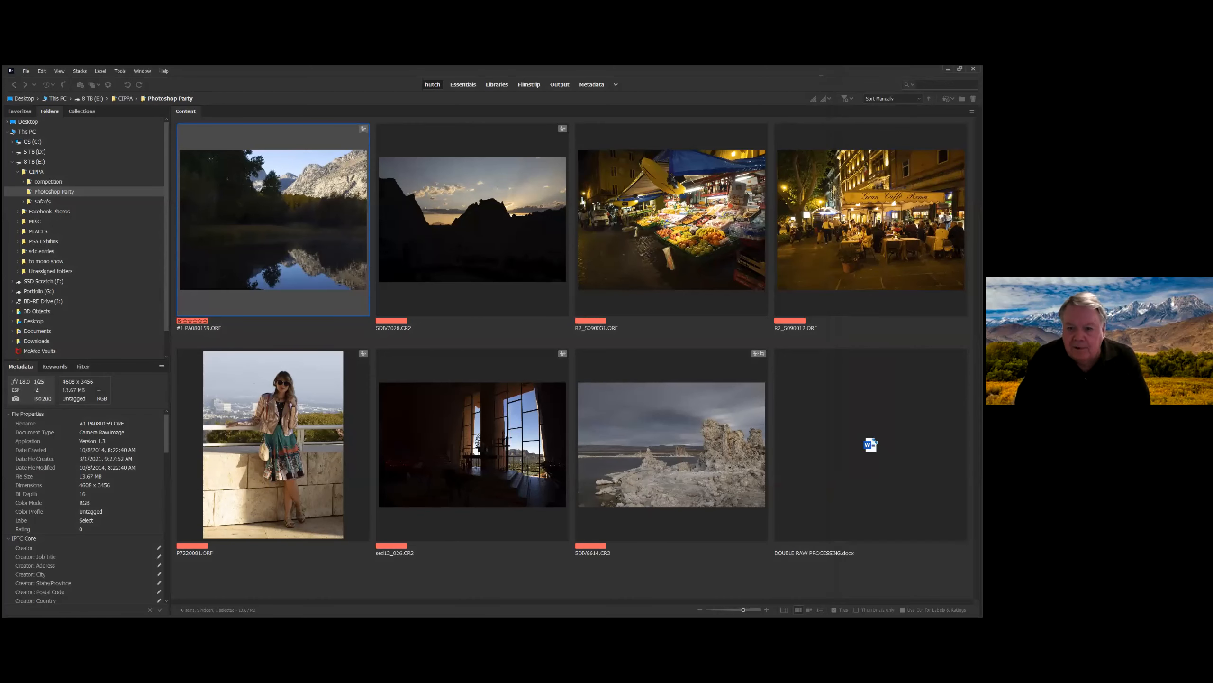
Look through the open application windows for the Photoshop document.
key("alt+Tab")
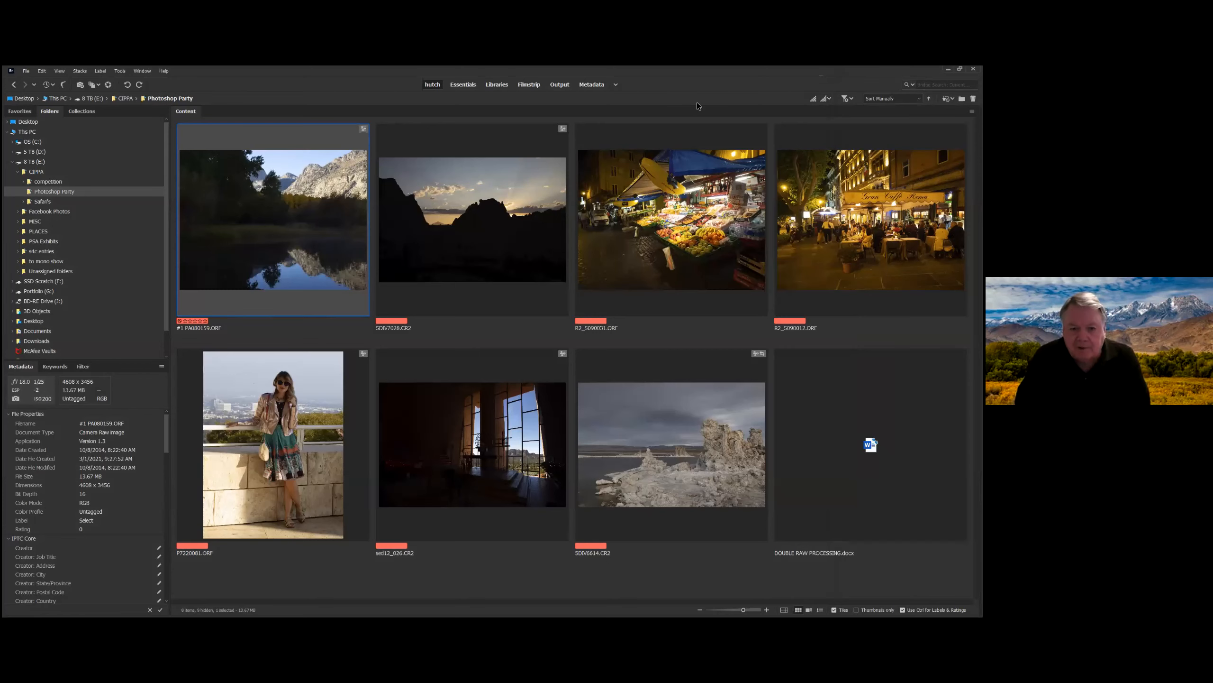
key("alt+Tab")
key("alt+Tab")
key("alt+Tab")
key("alt+Tab")
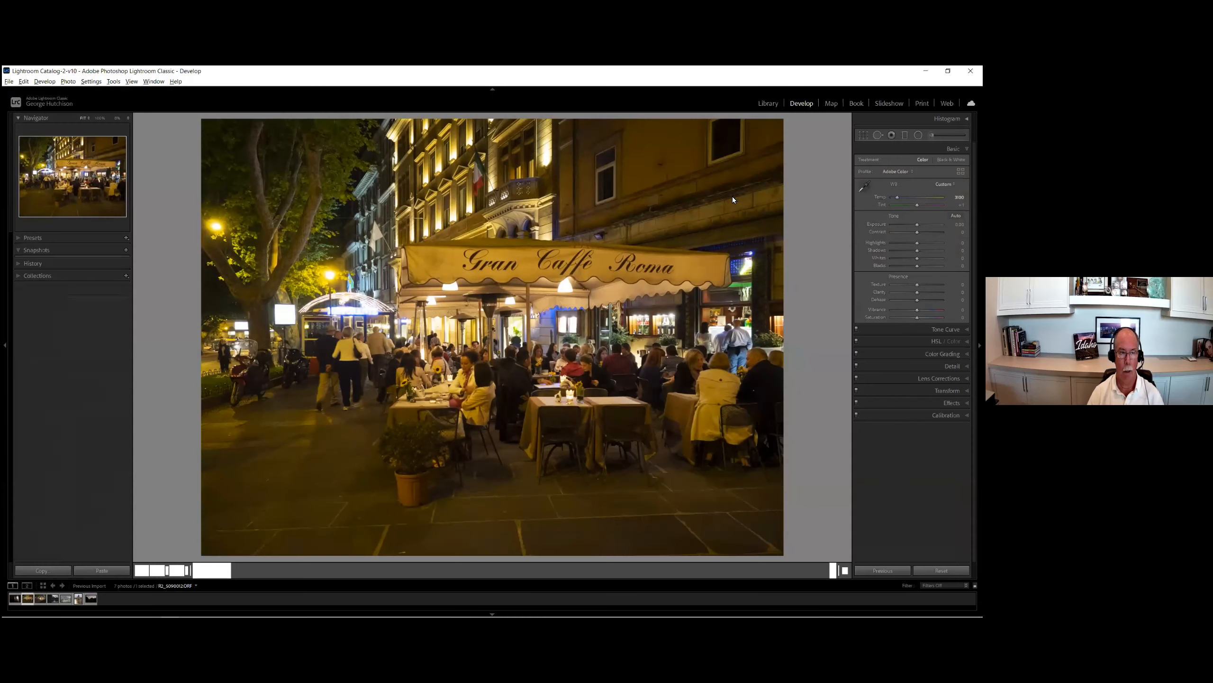
key("alt+Tab")
key("alt+Tab")
key("alt+Tab")
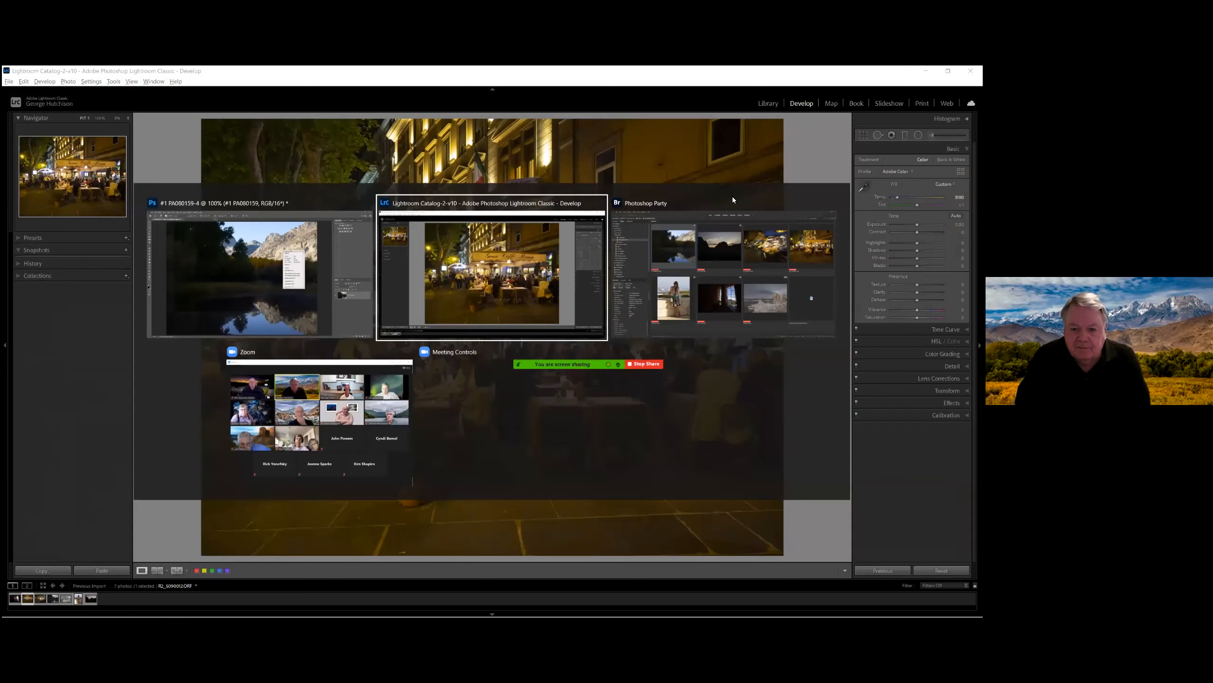
key("alt+Tab")
key("alt+Tab")
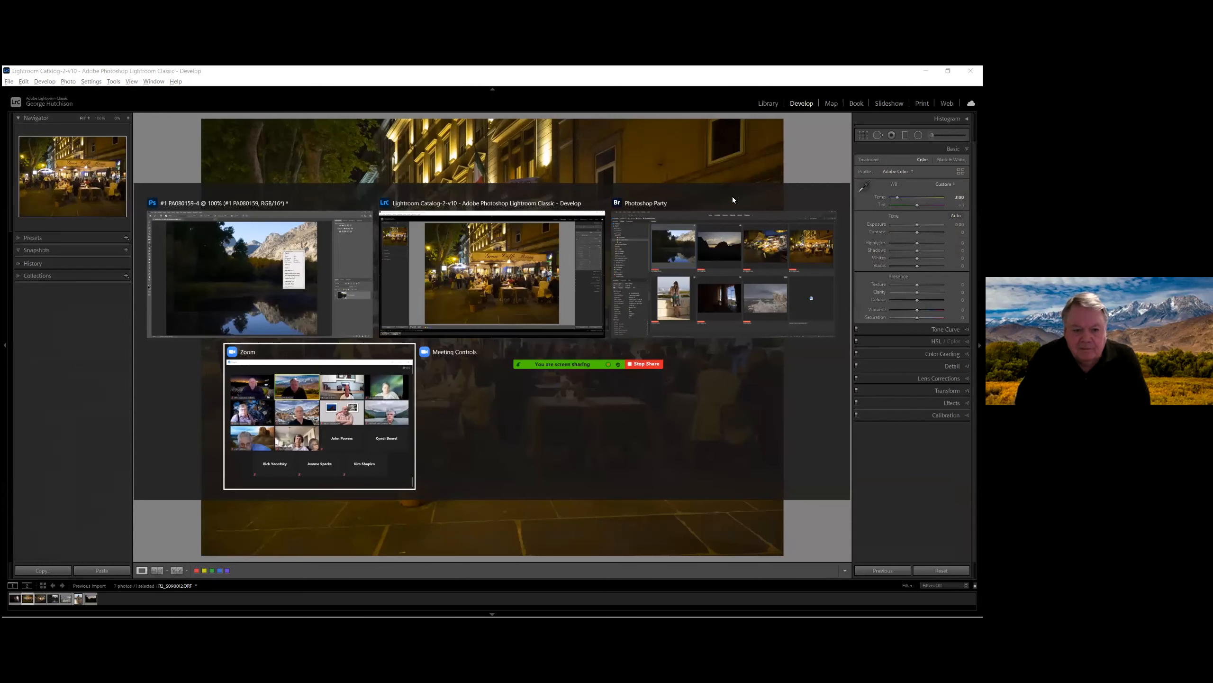
key("alt+Tab")
key("alt+Tab")
left_click(618, 207)
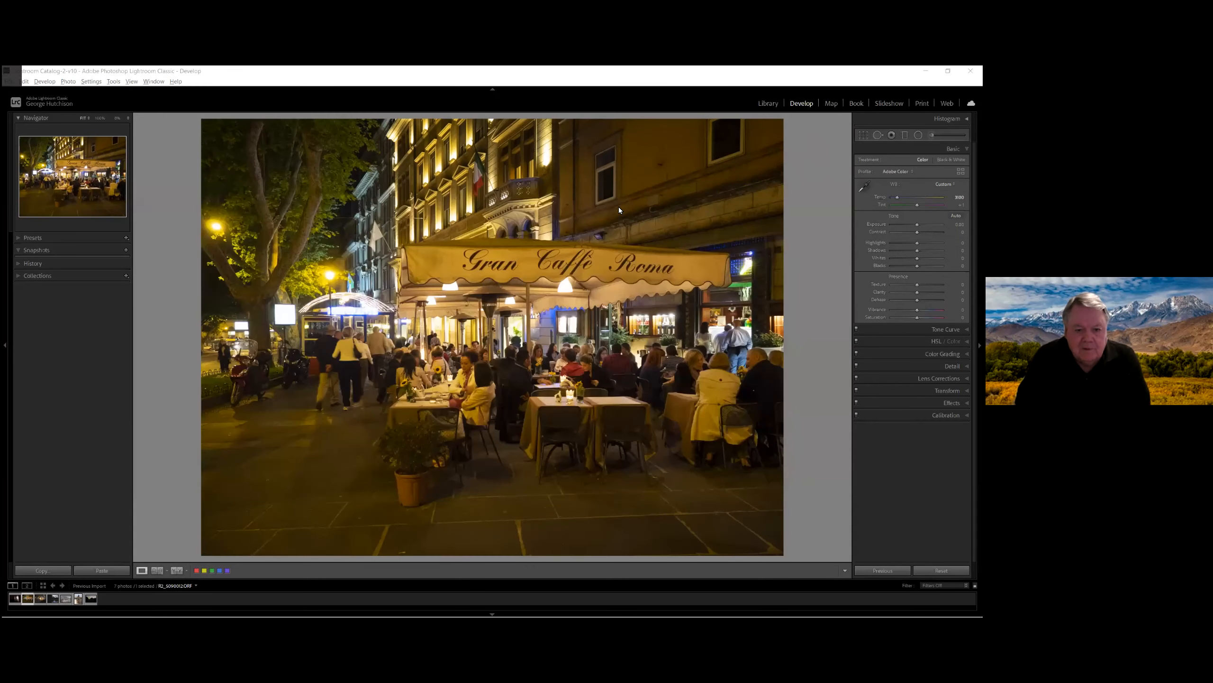
Minimize Lightroom Classic and Bridge, and quit Photoshop without saving the open documents.
left_click(925, 71)
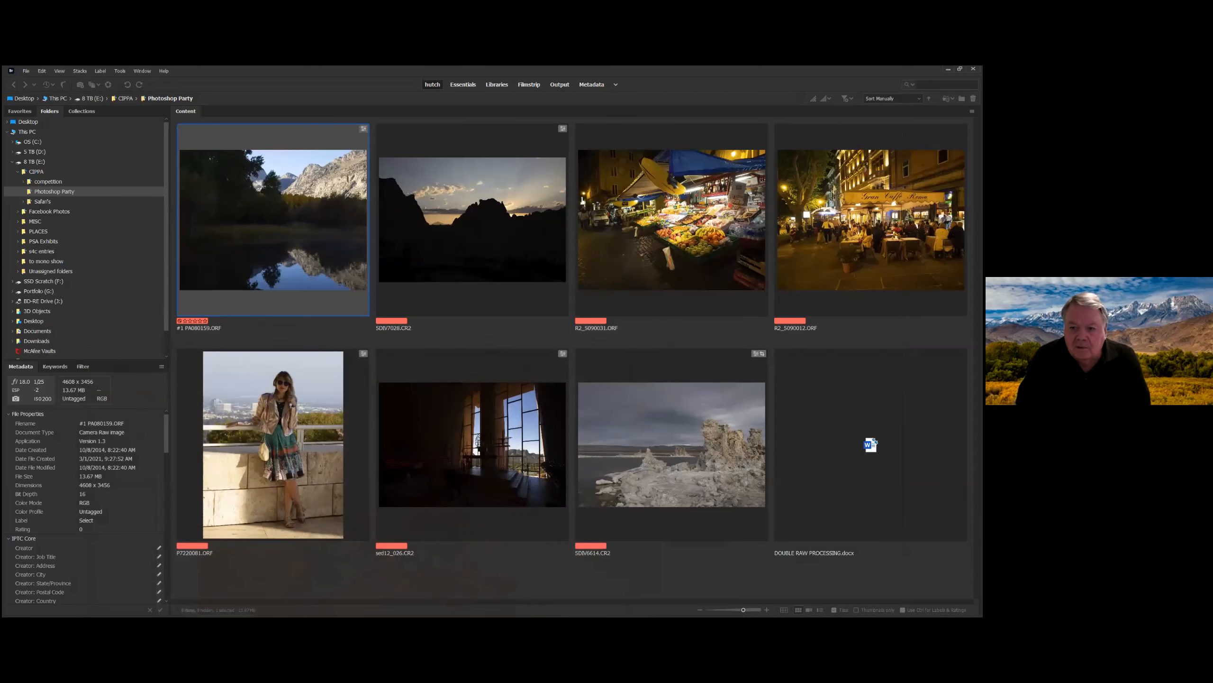
left_click(948, 70)
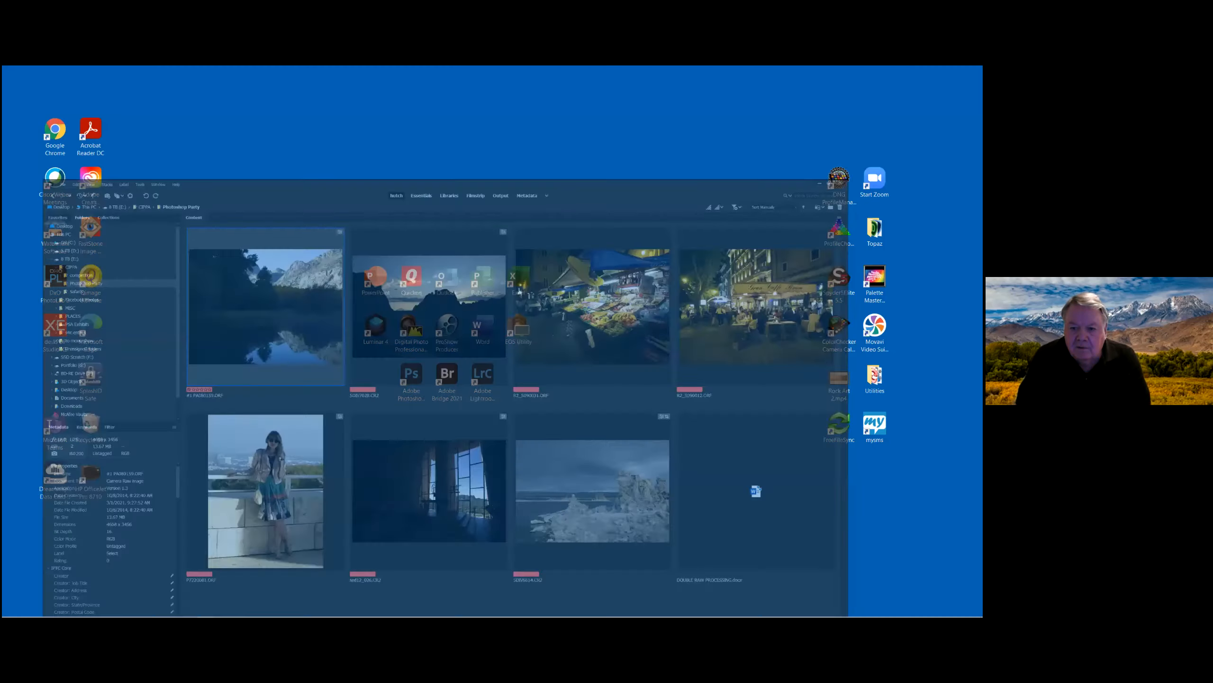
mouse_move(333, 609)
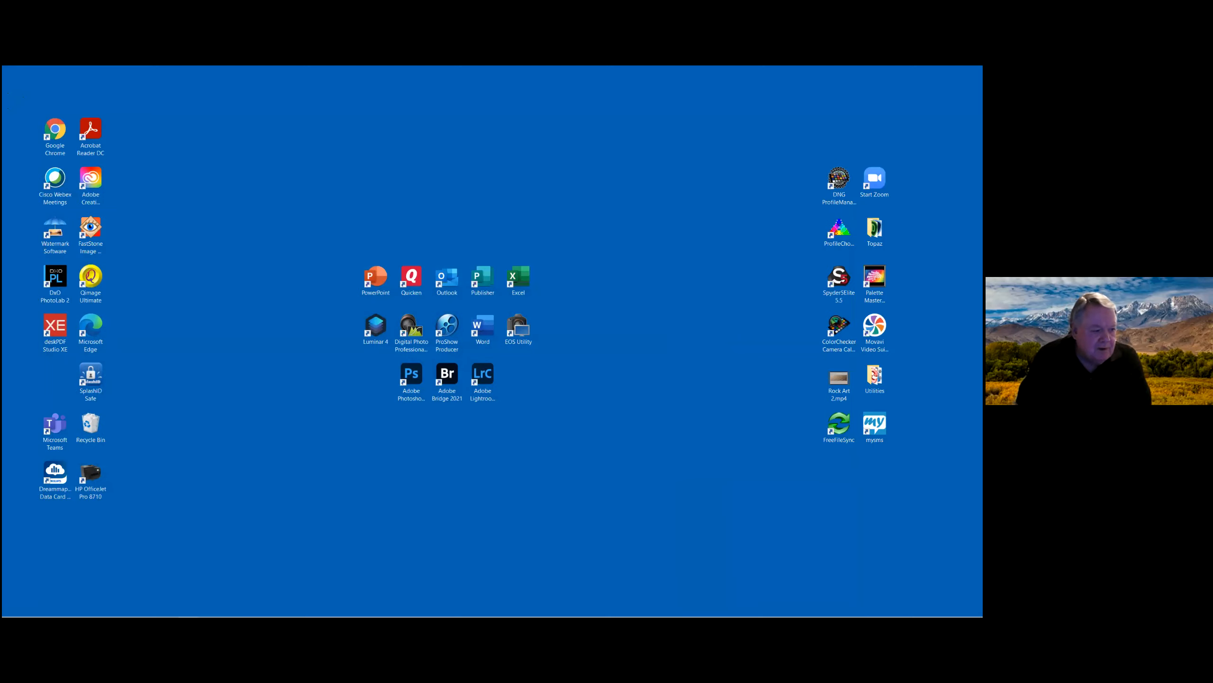
left_click(509, 281)
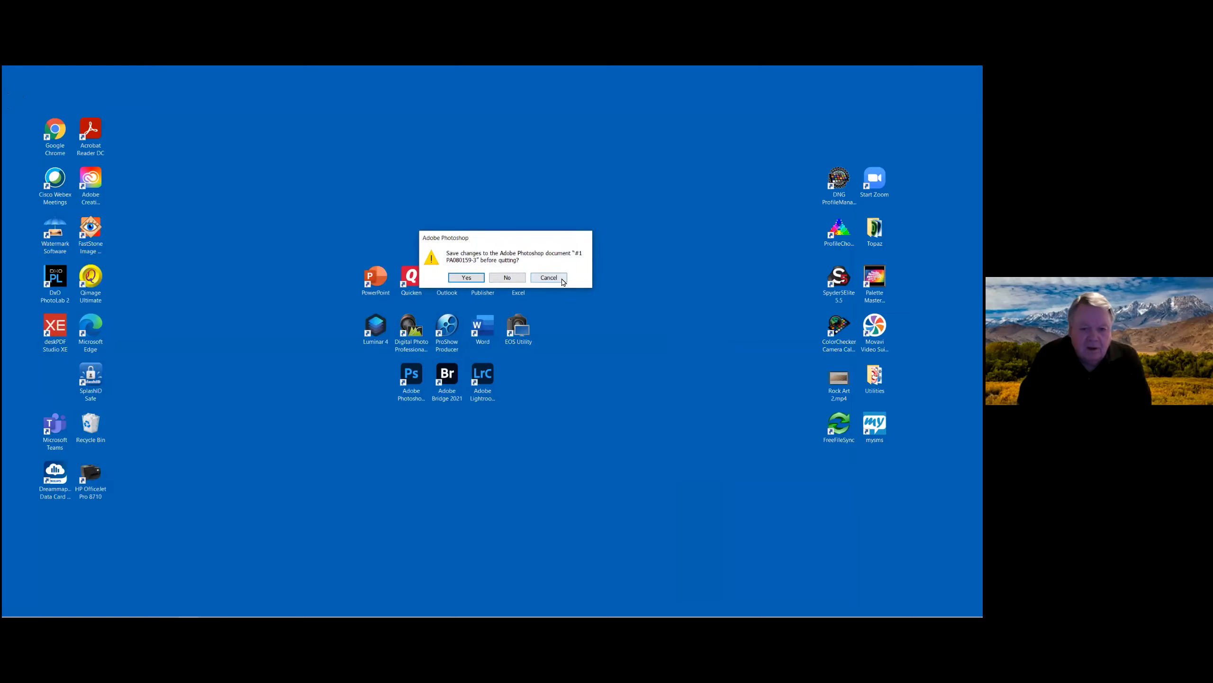
left_click(507, 278)
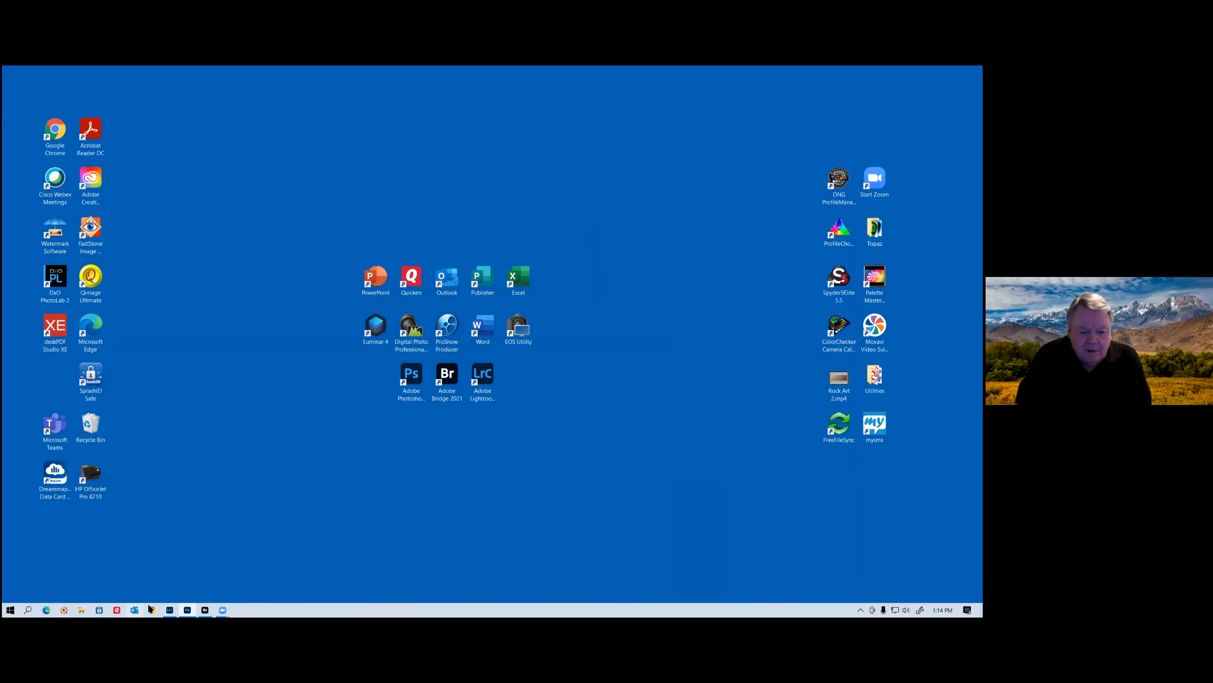
Duplicate the #1 PA080159 smart object layer as an ordinary layer copy.
mouse_move(187, 609)
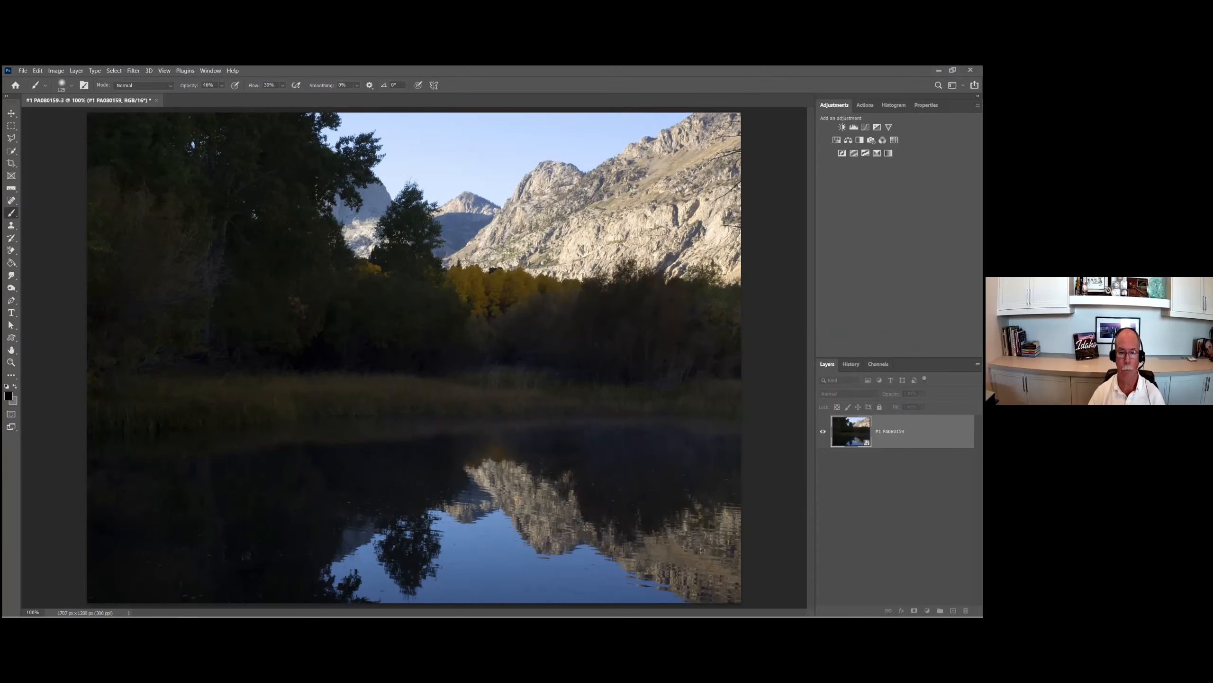
right_click(902, 432)
key("Escape")
left_click_drag(902, 431, 954, 610)
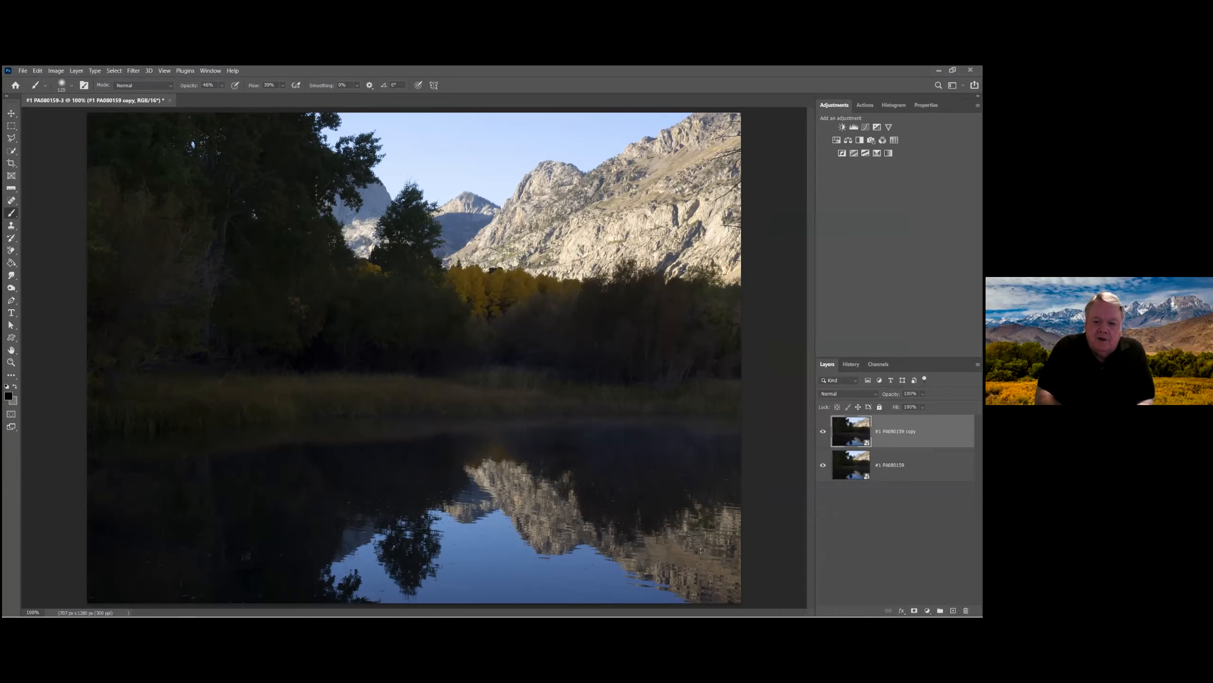
Edit the copied smart object in Camera Raw, setting exposure to +2.25 and contrast to -11.
double_click(851, 431)
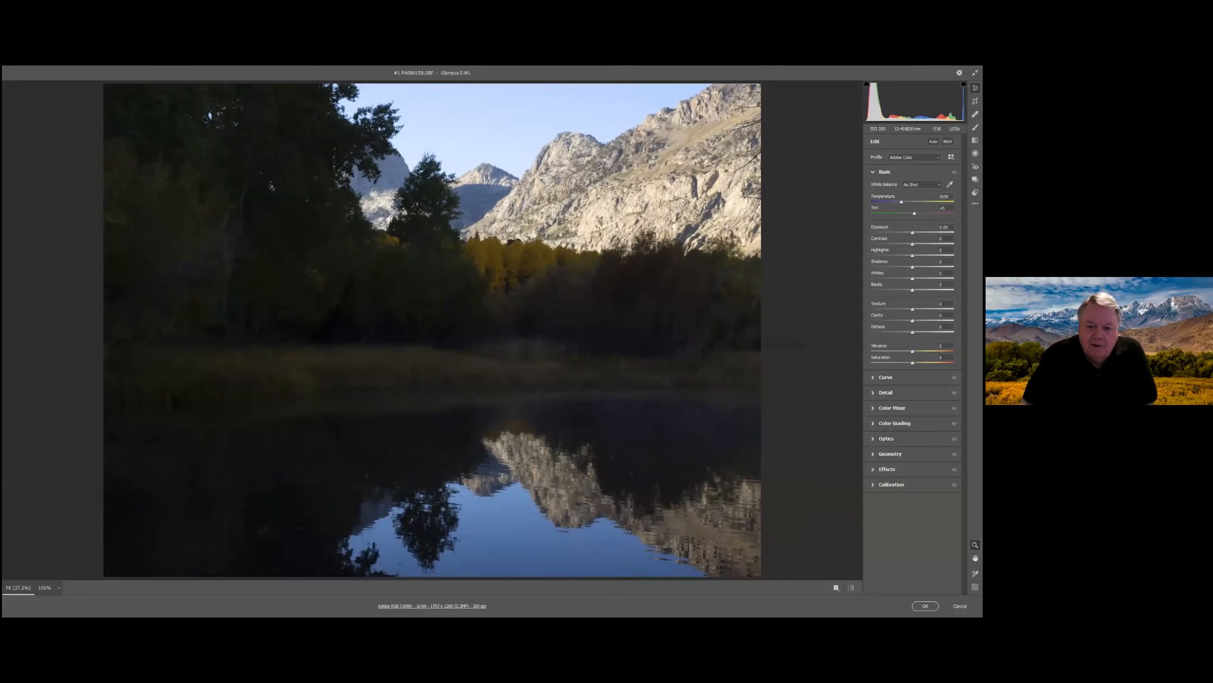
mouse_move(910, 244)
left_mouse_down()
mouse_move(897, 244)
mouse_move(931, 233)
left_mouse_up()
left_click(926, 606)
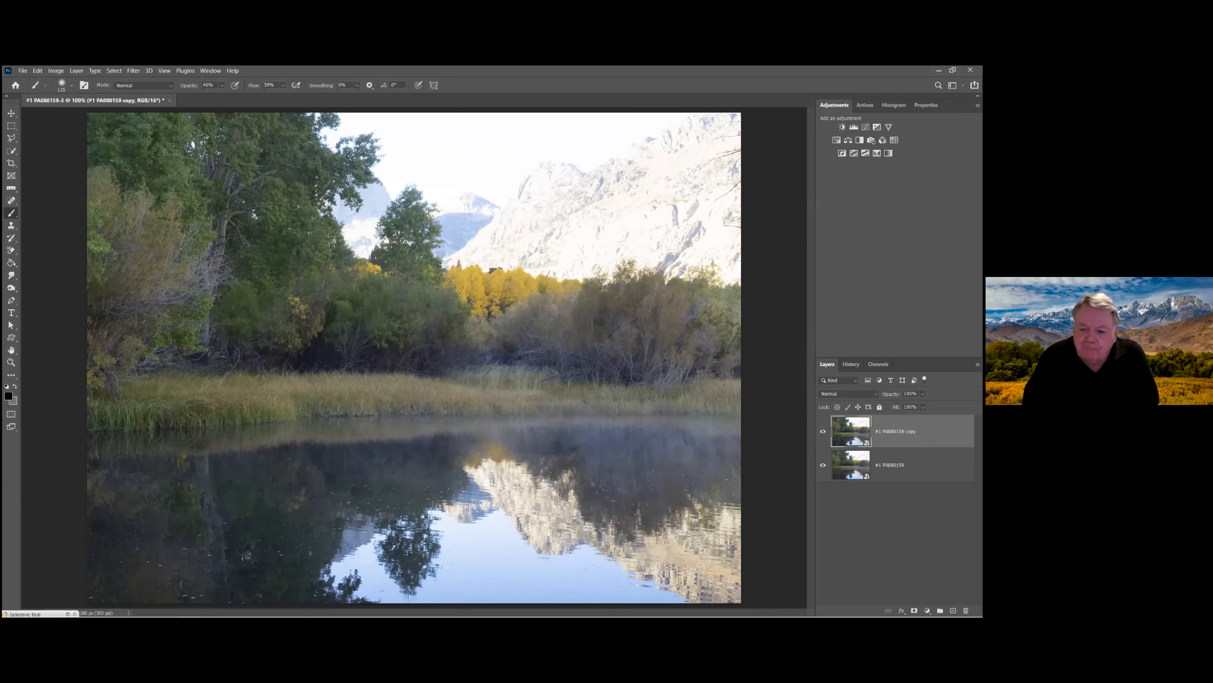
Delete the original #1 PA080159 layer, leaving only the layer copy.
right_click(887, 466)
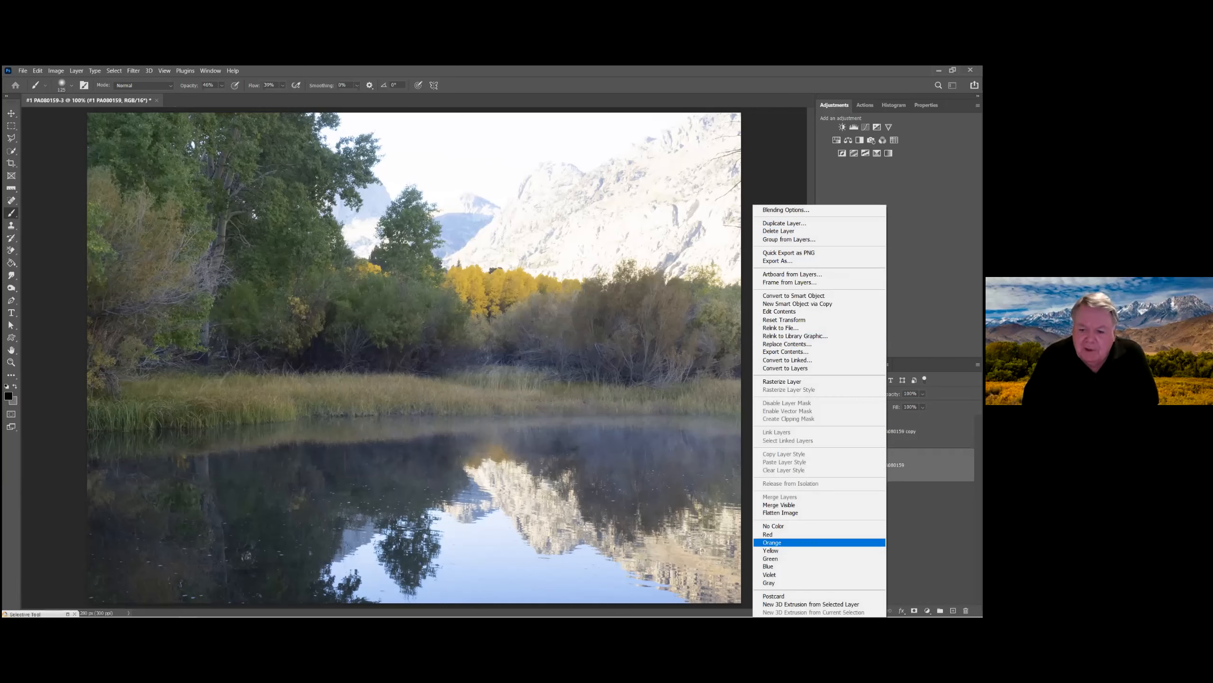
left_click(903, 466)
right_click(902, 466)
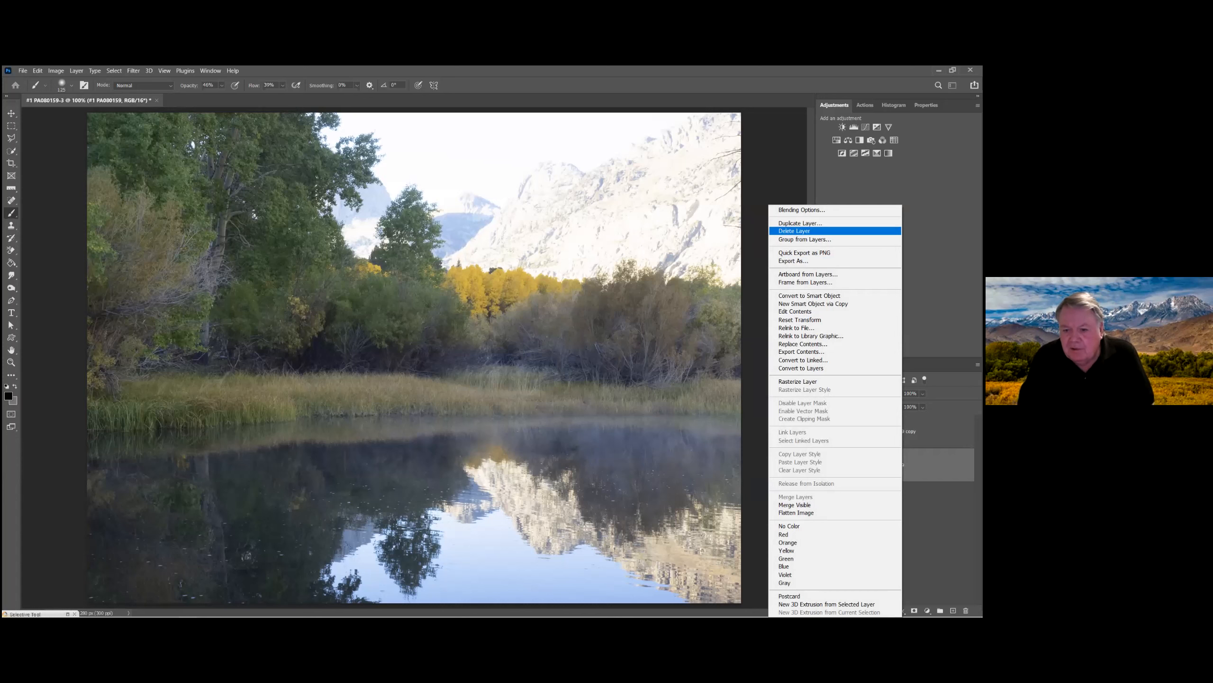
left_click(794, 231)
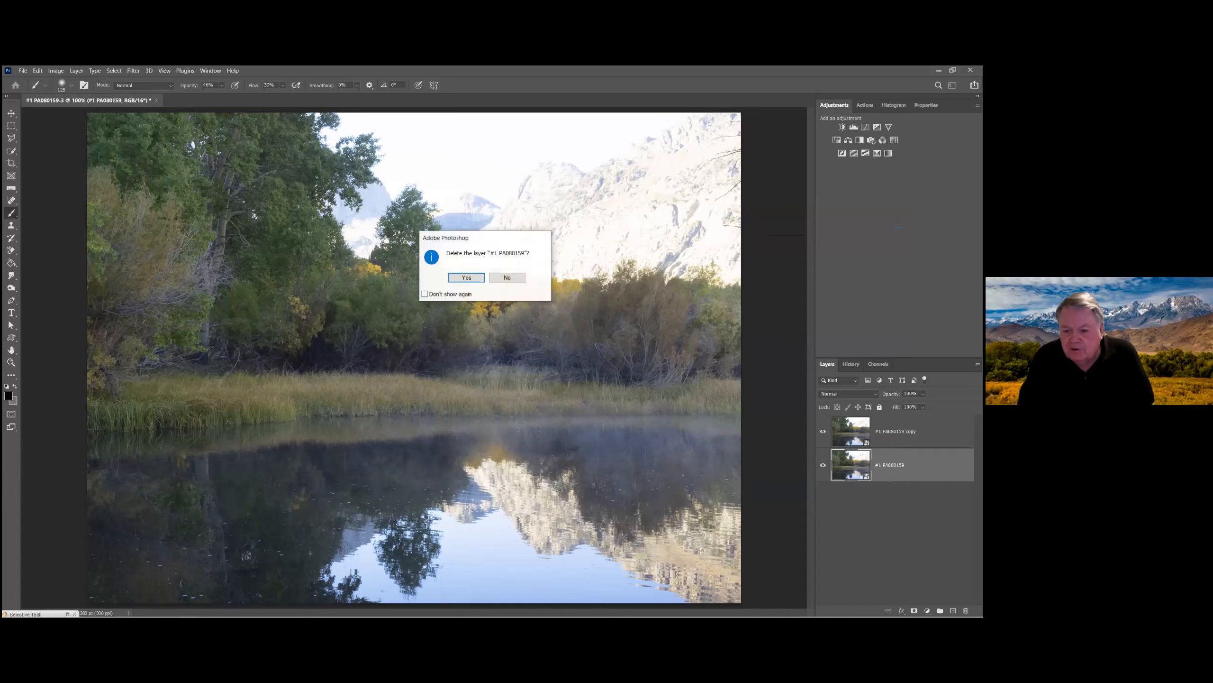
left_click(475, 282)
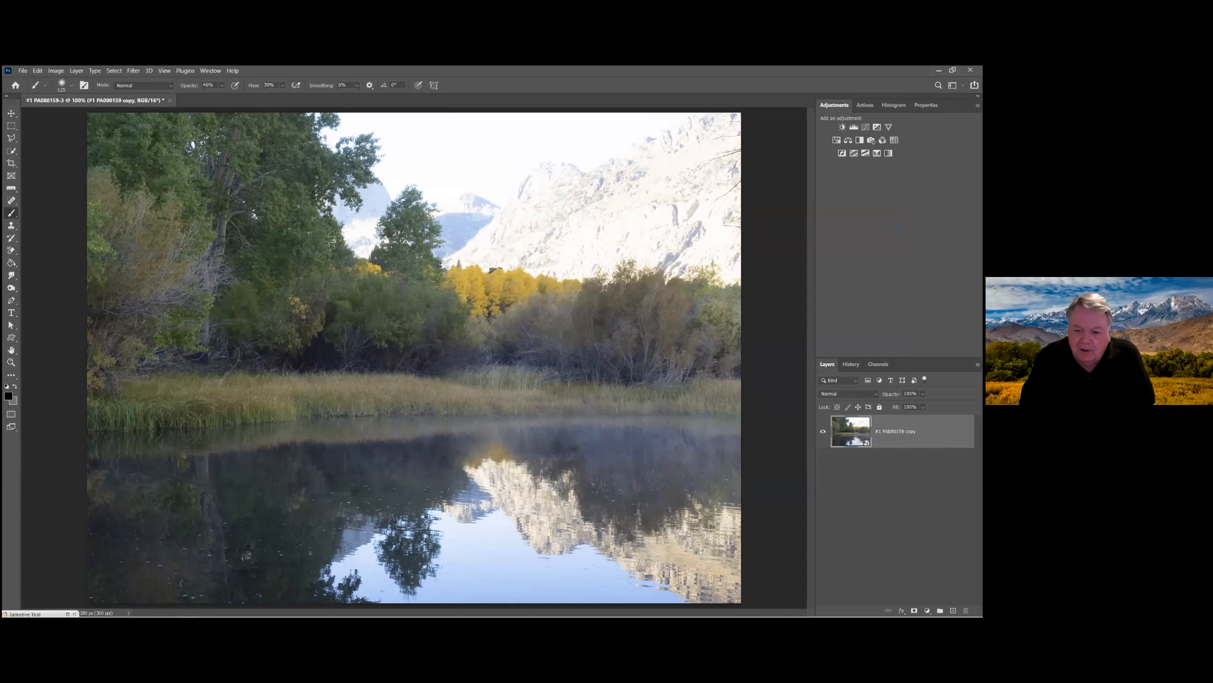
right_click(903, 431)
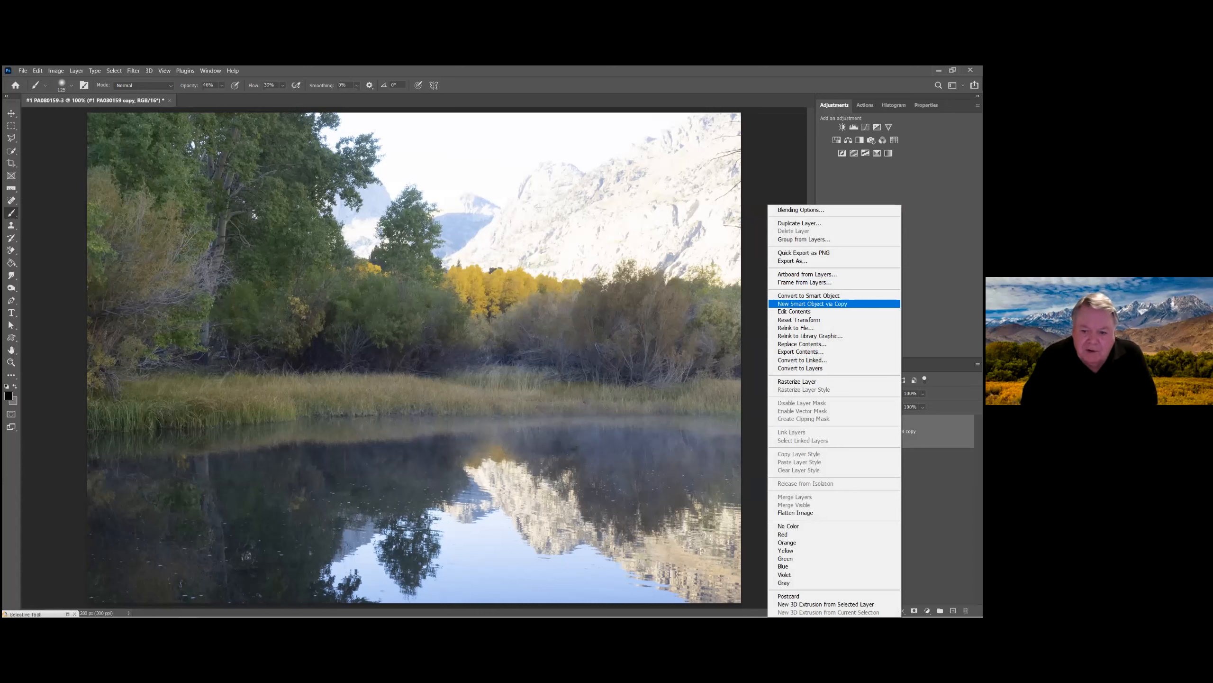
left_click(794, 311)
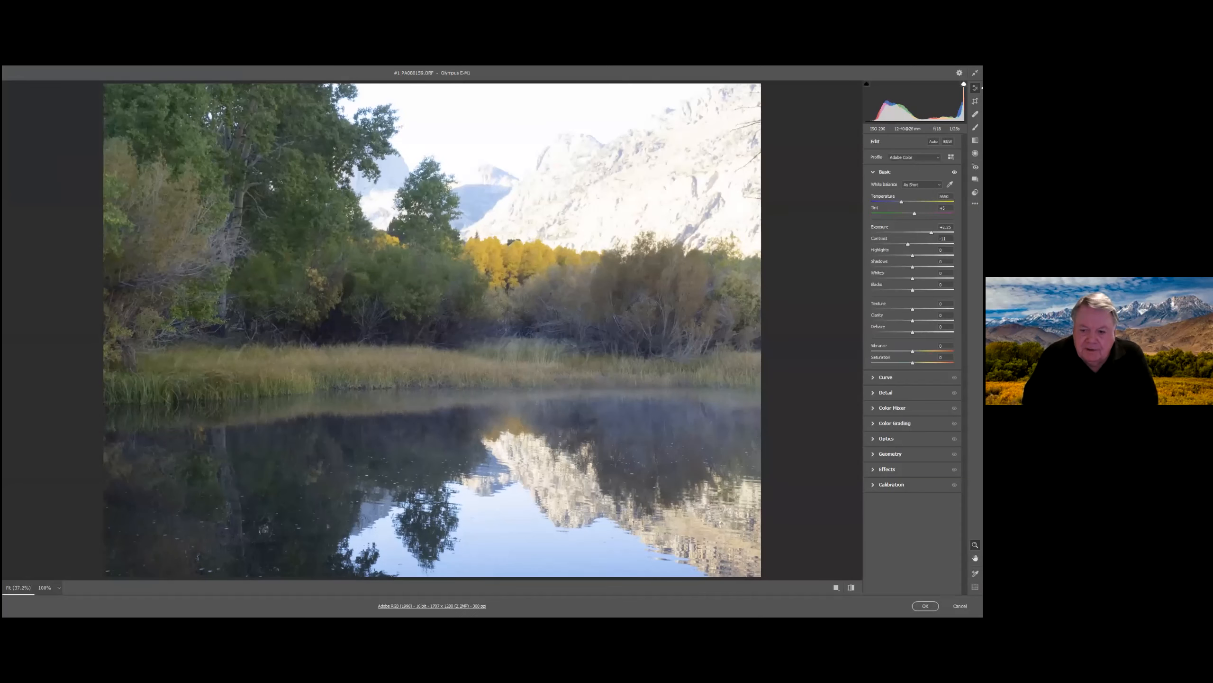
left_click(925, 606)
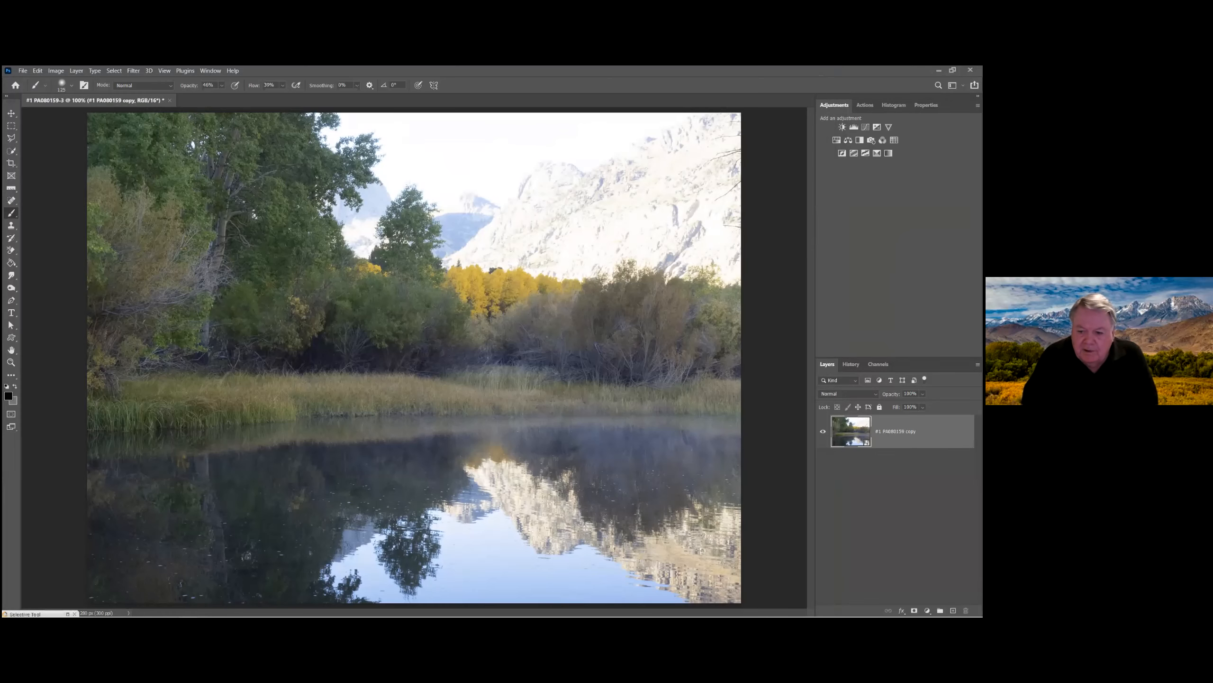
Create an independent new smart object via copy and, in Camera Raw, darken its exposure to about -0.45 and set highlights to -12.
right_click(907, 431)
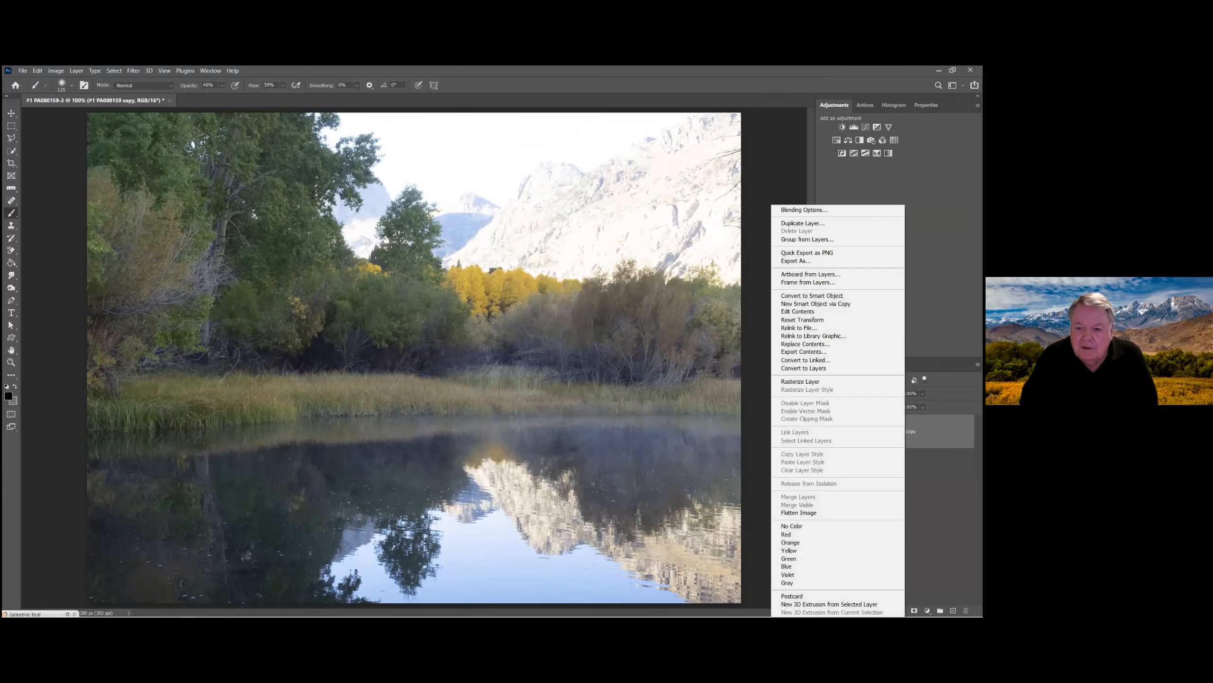
left_click(815, 303)
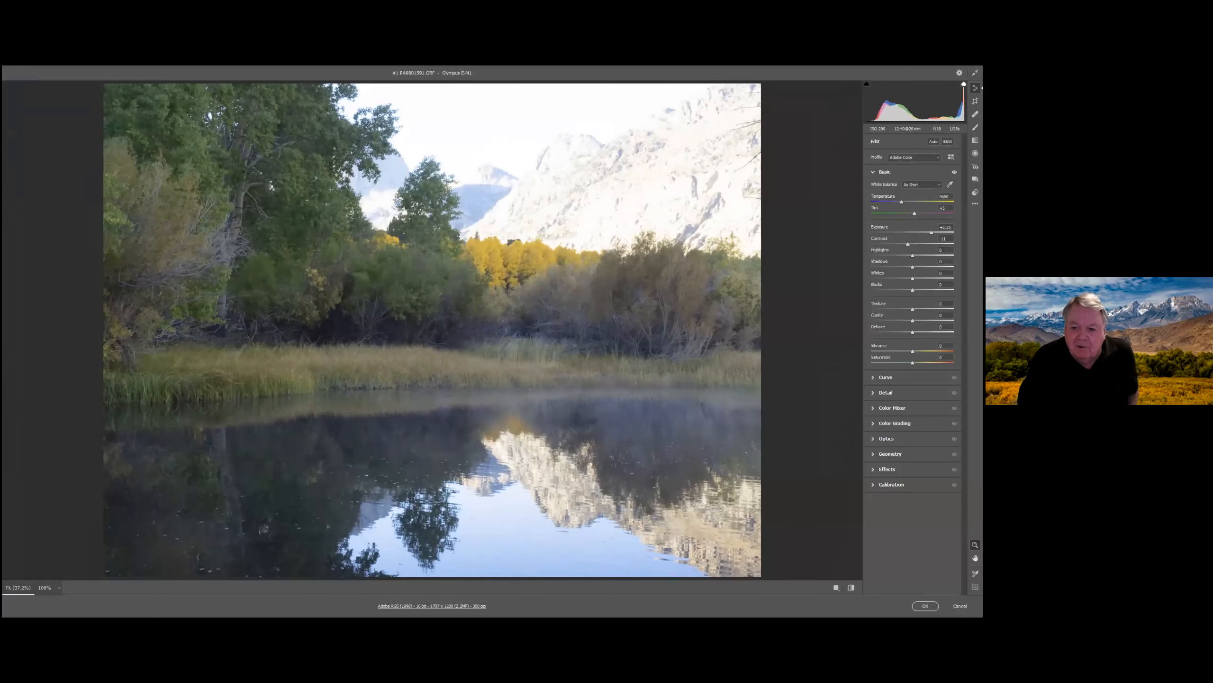
left_click_drag(932, 233, 904, 232)
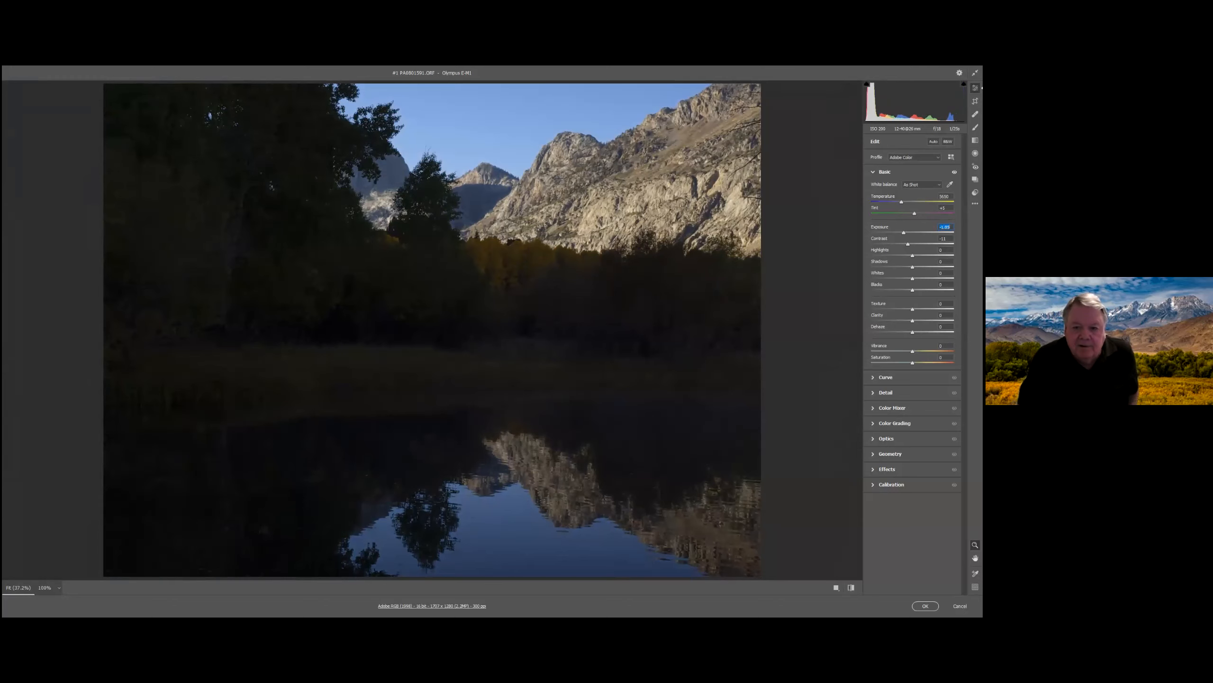
left_click_drag(913, 255, 909, 233)
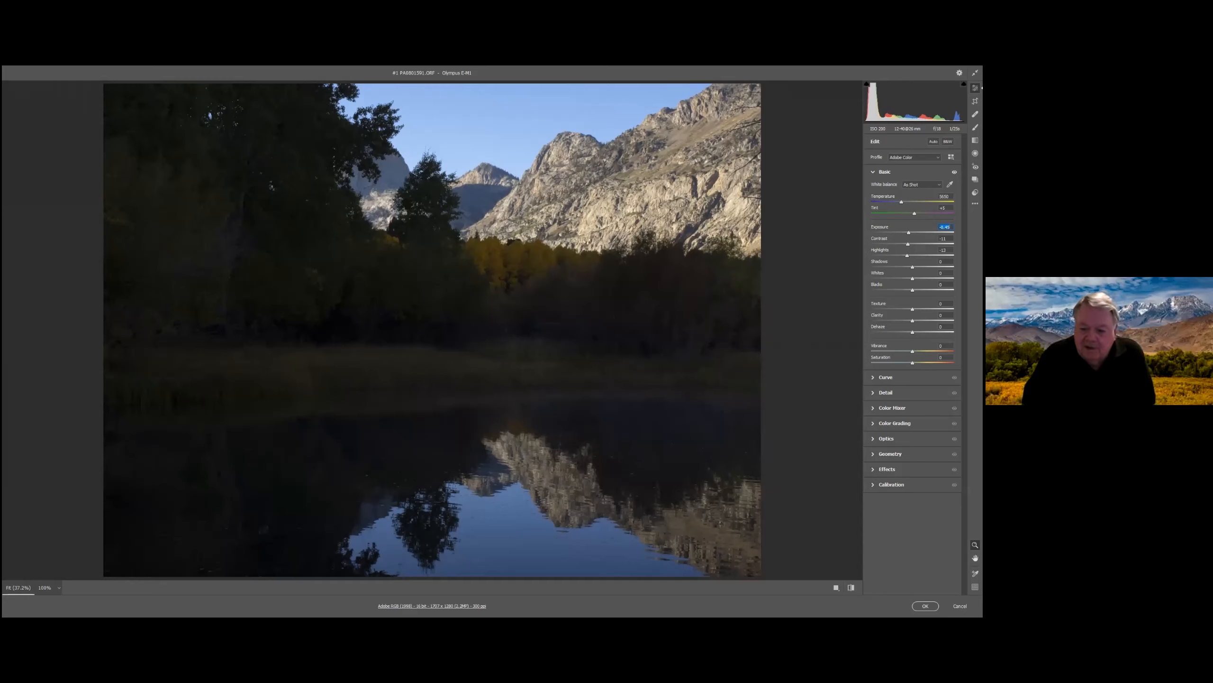
left_click(924, 605)
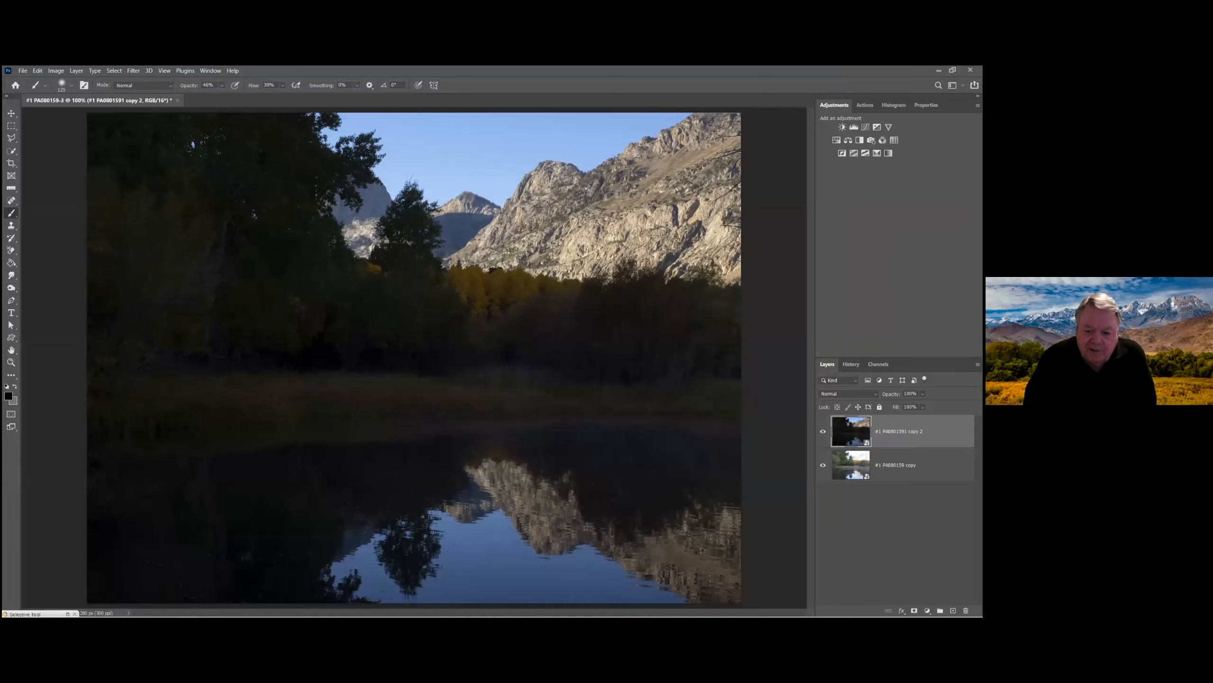
Edit the bright lower smart object in Camera Raw: exposure about +1.7, contrast +3, dehaze about +23 and vibrance about +19.
left_click(895, 464)
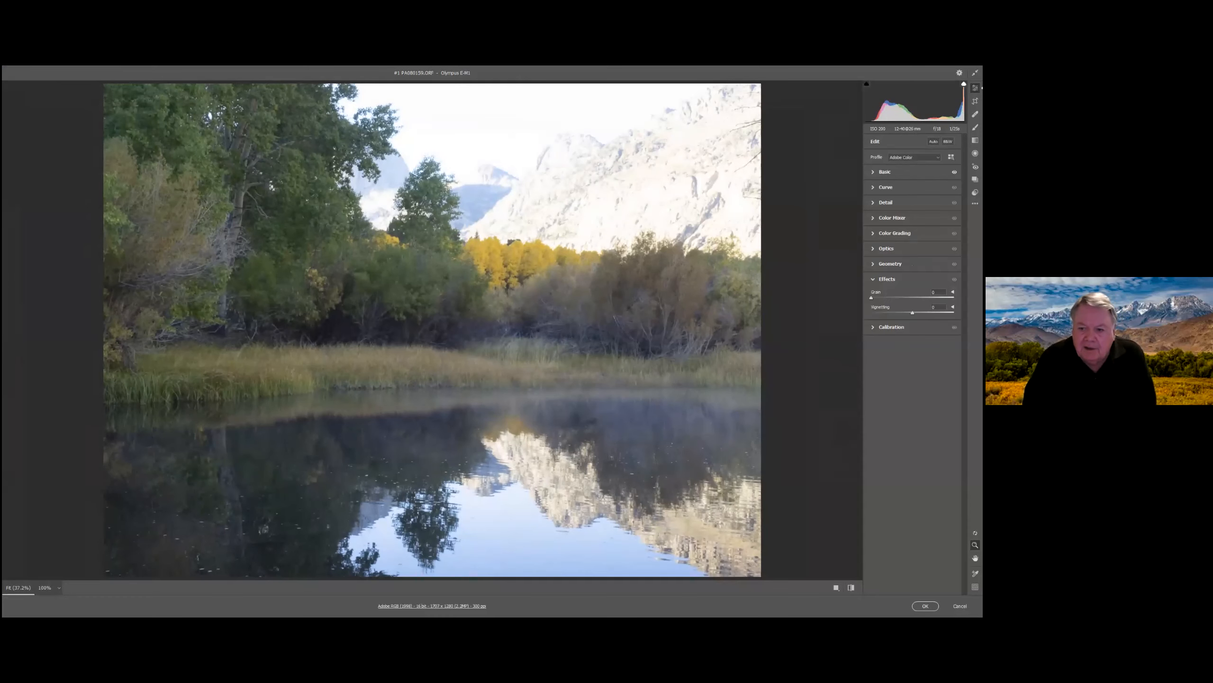
key("ctrl+1")
key("ctrl+1")
key("ctrl+1")
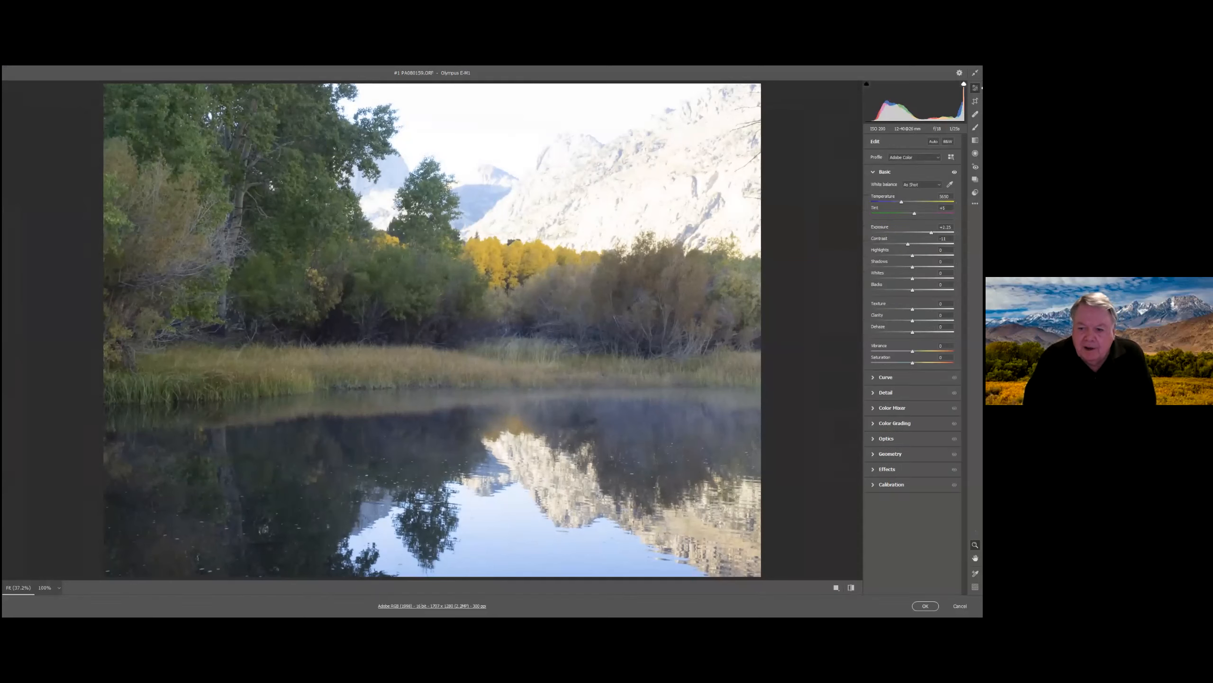
left_click_drag(932, 232, 926, 233)
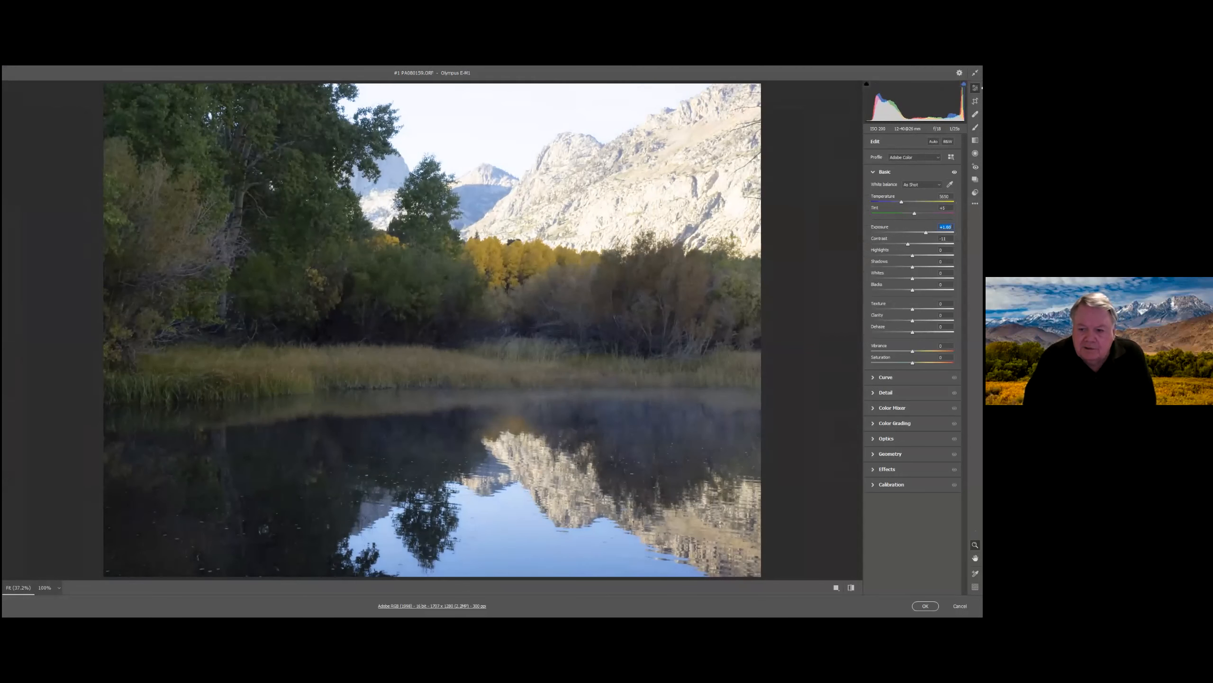
mouse_move(912, 332)
left_mouse_down()
mouse_move(923, 332)
mouse_move(920, 351)
left_mouse_up()
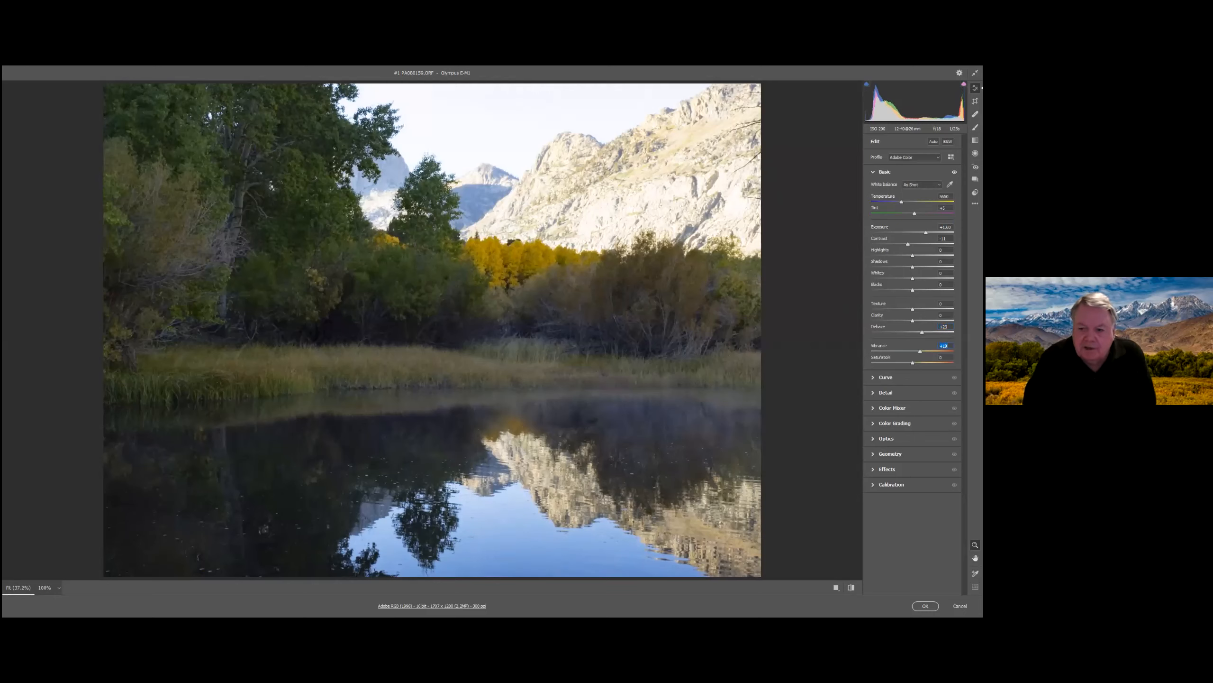
left_click_drag(908, 244, 927, 233)
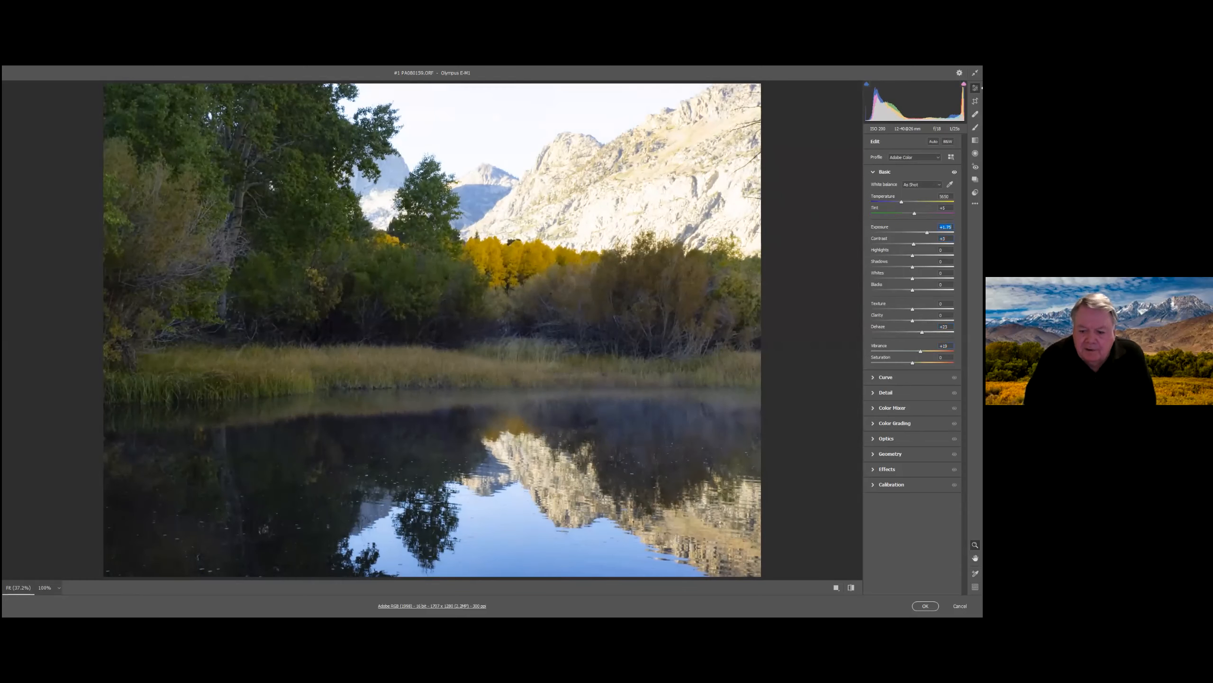
left_click(925, 606)
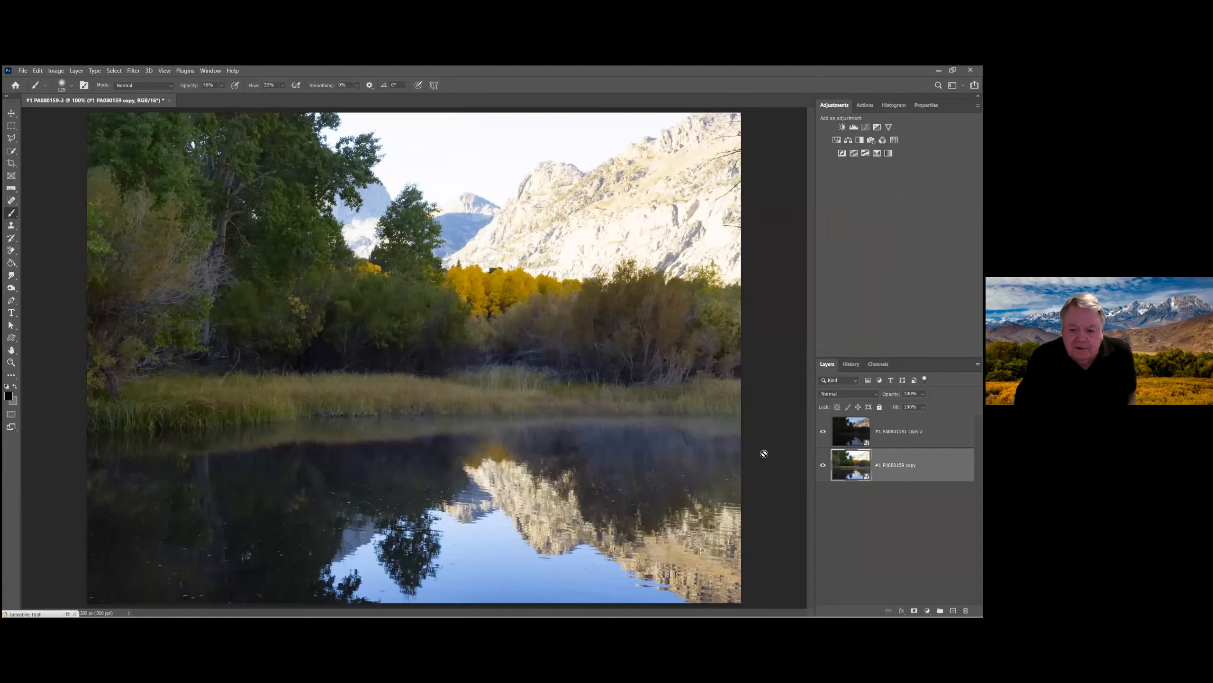
Add a white layer mask to the dark upper smart object layer.
left_click(823, 431)
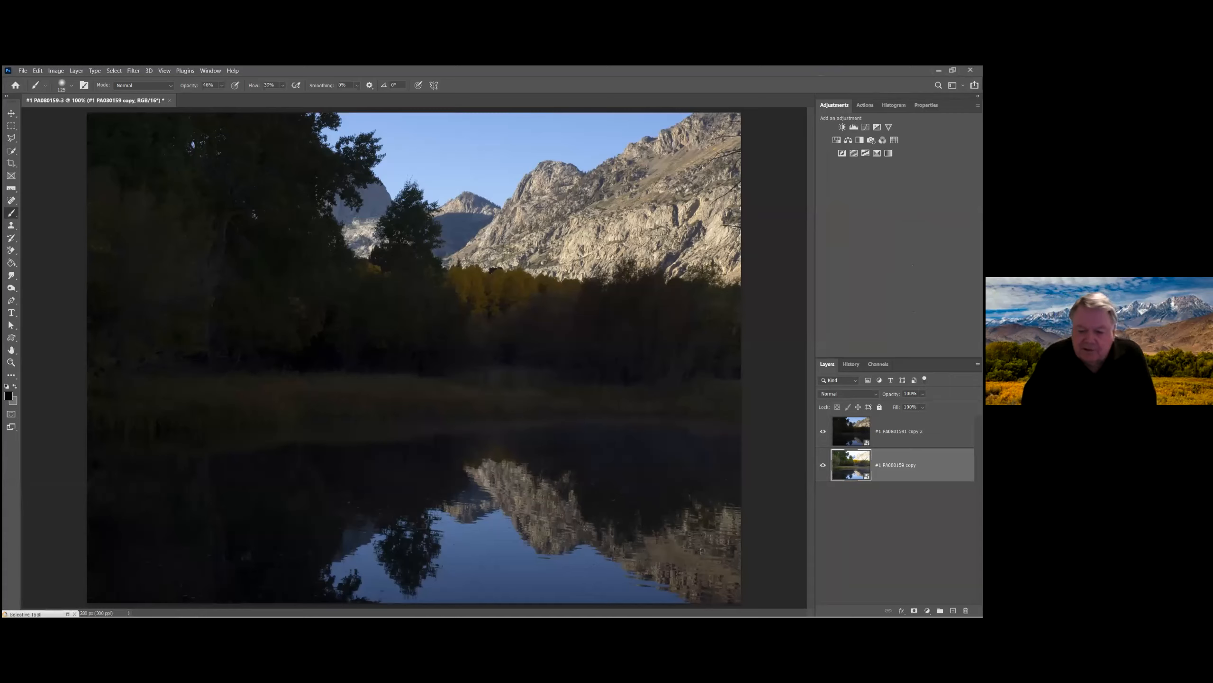
left_click(899, 430)
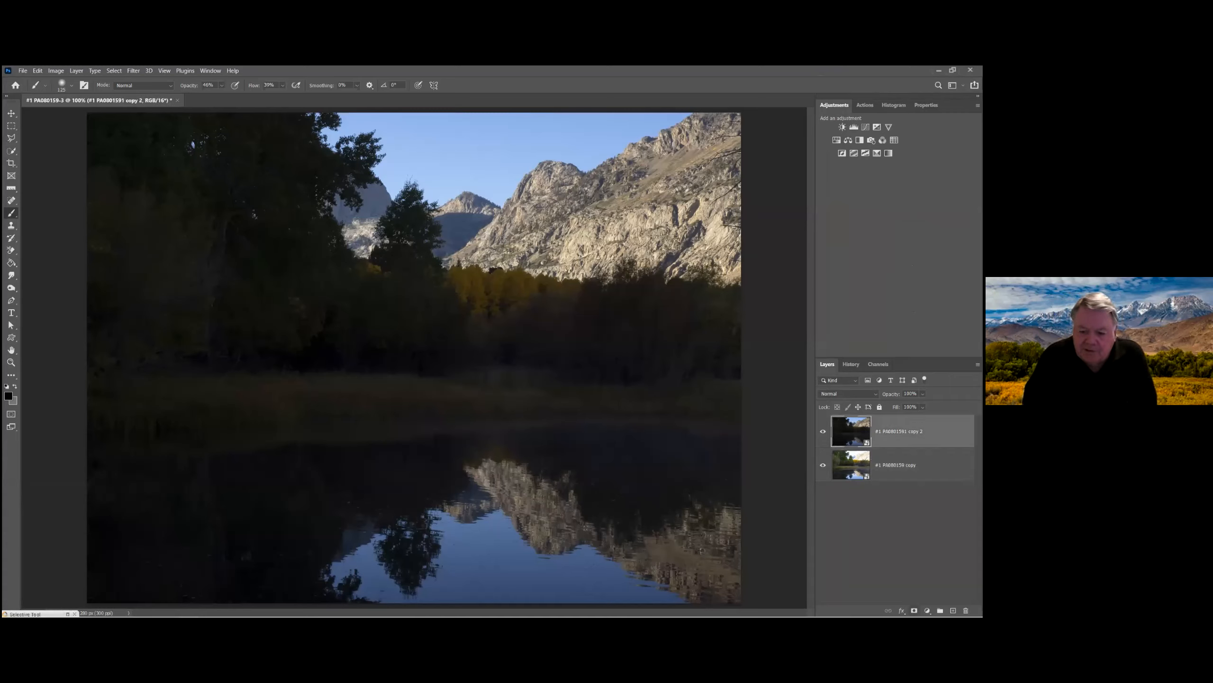
left_click(915, 611)
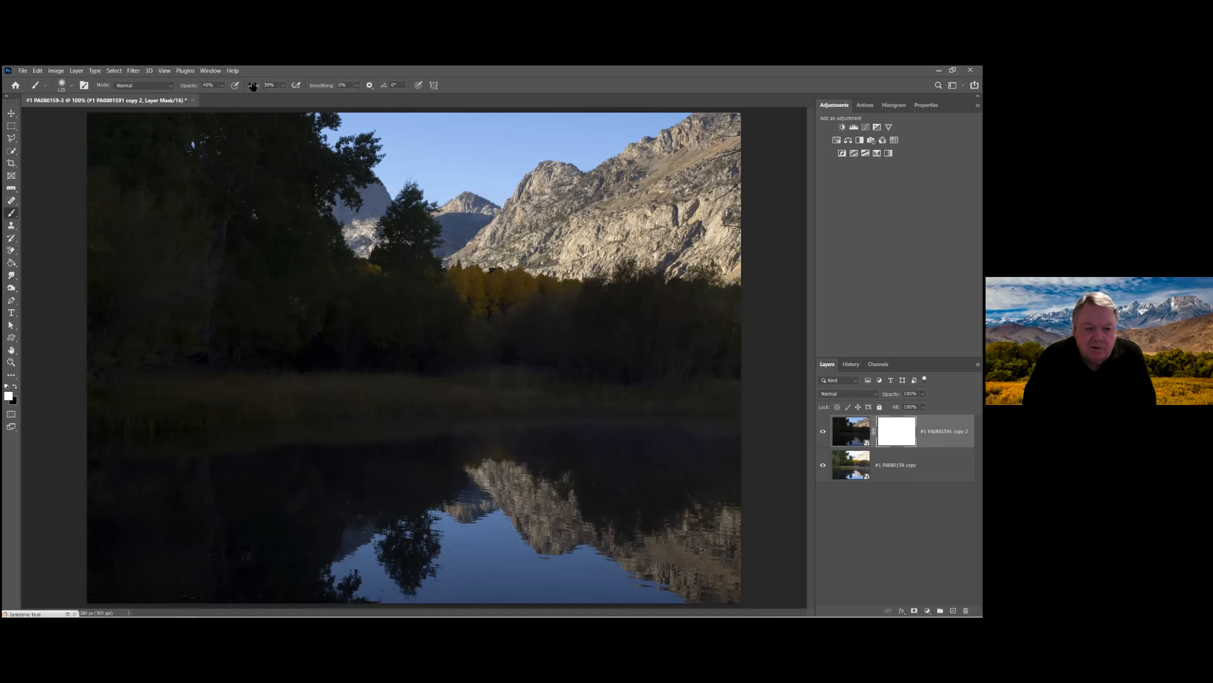
Paint black on the mask over the trees and shrubs with a brush at 46% opacity and 40% flow.
left_click(222, 85)
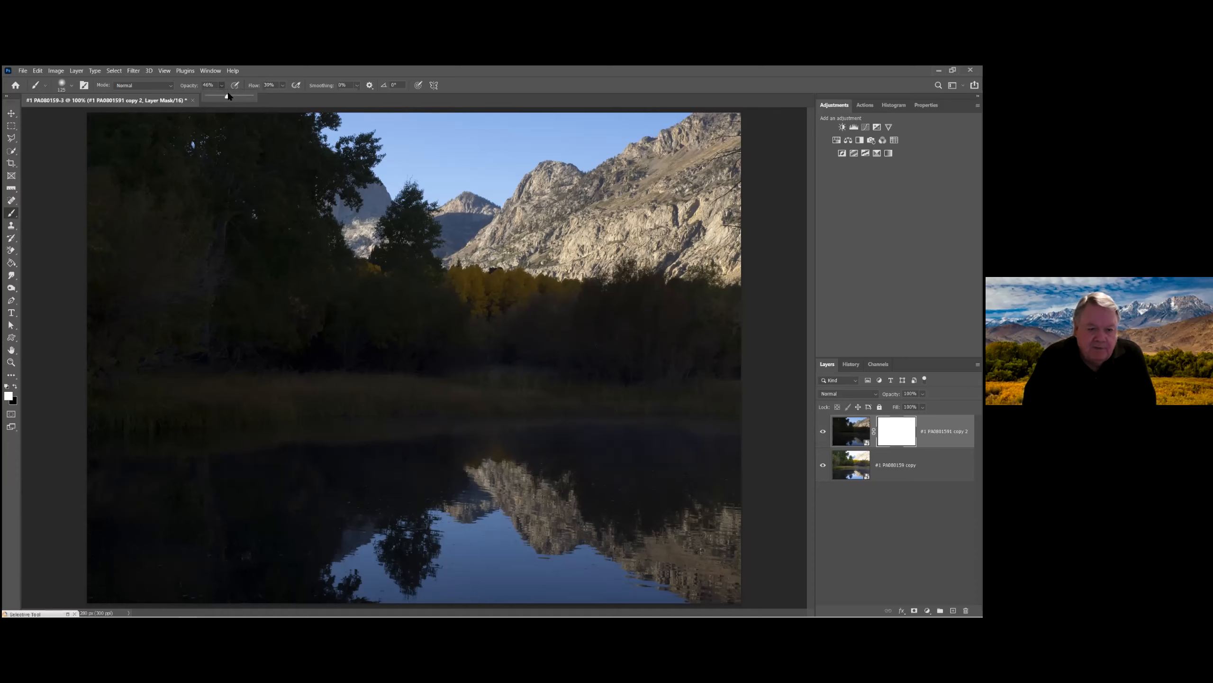
left_click(282, 86)
left_click_drag(290, 97, 289, 96)
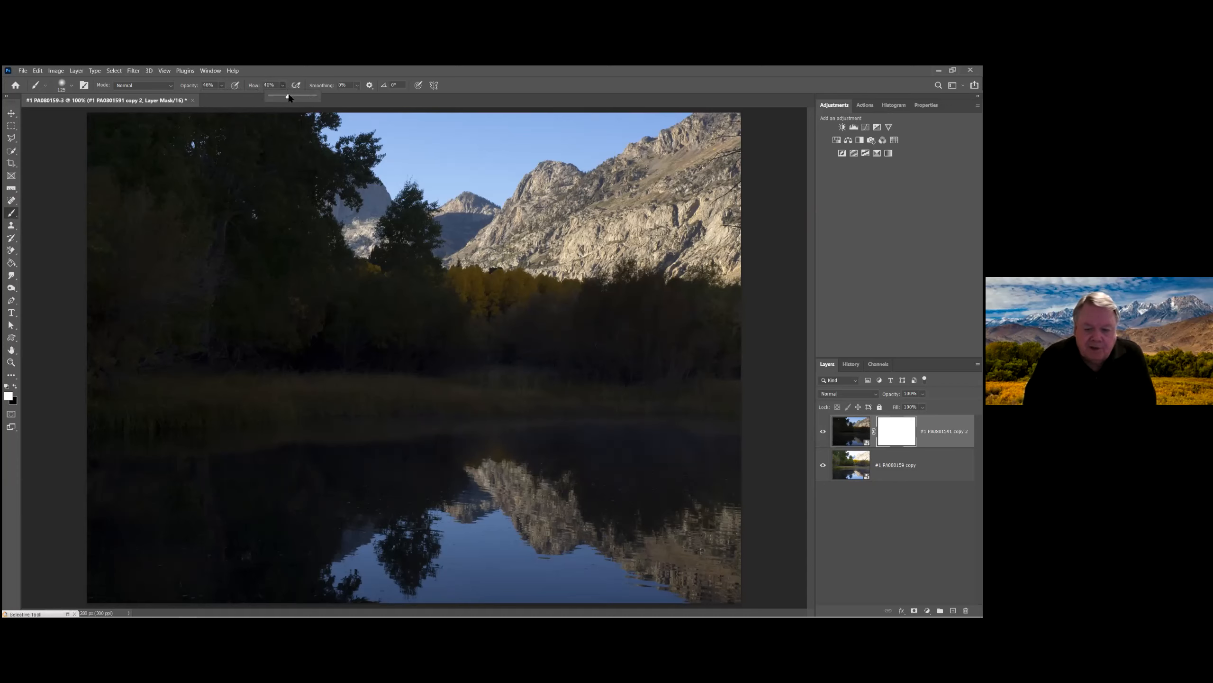
left_click(297, 268)
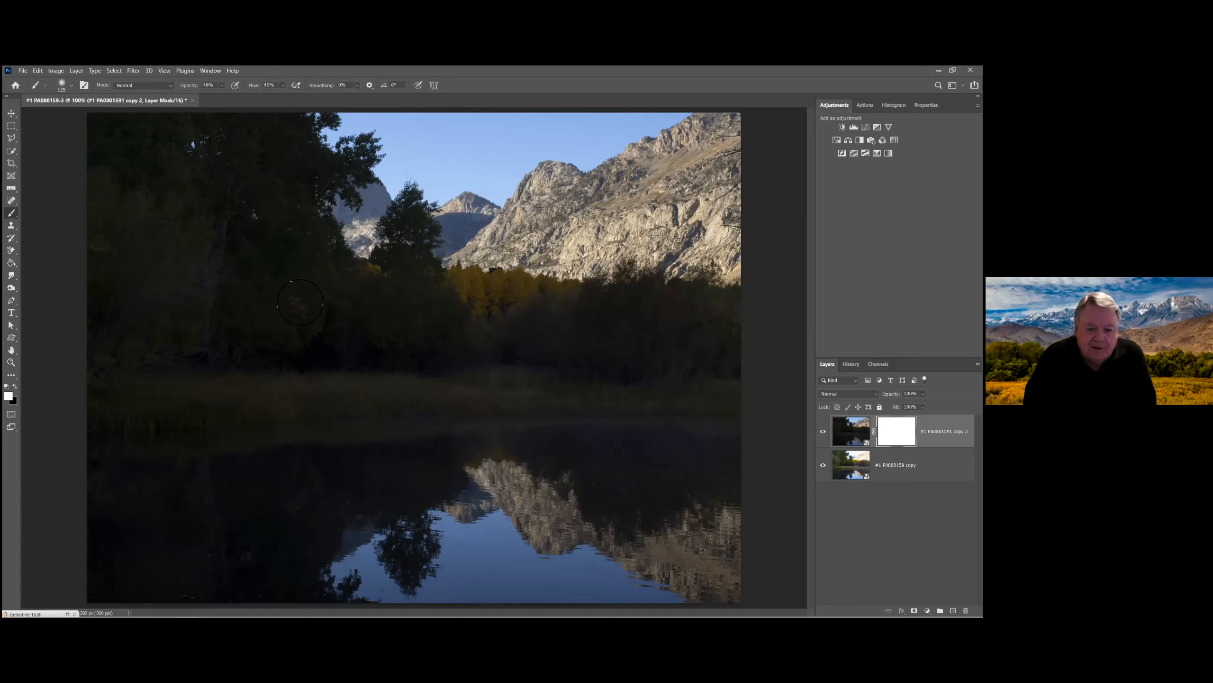
key("x")
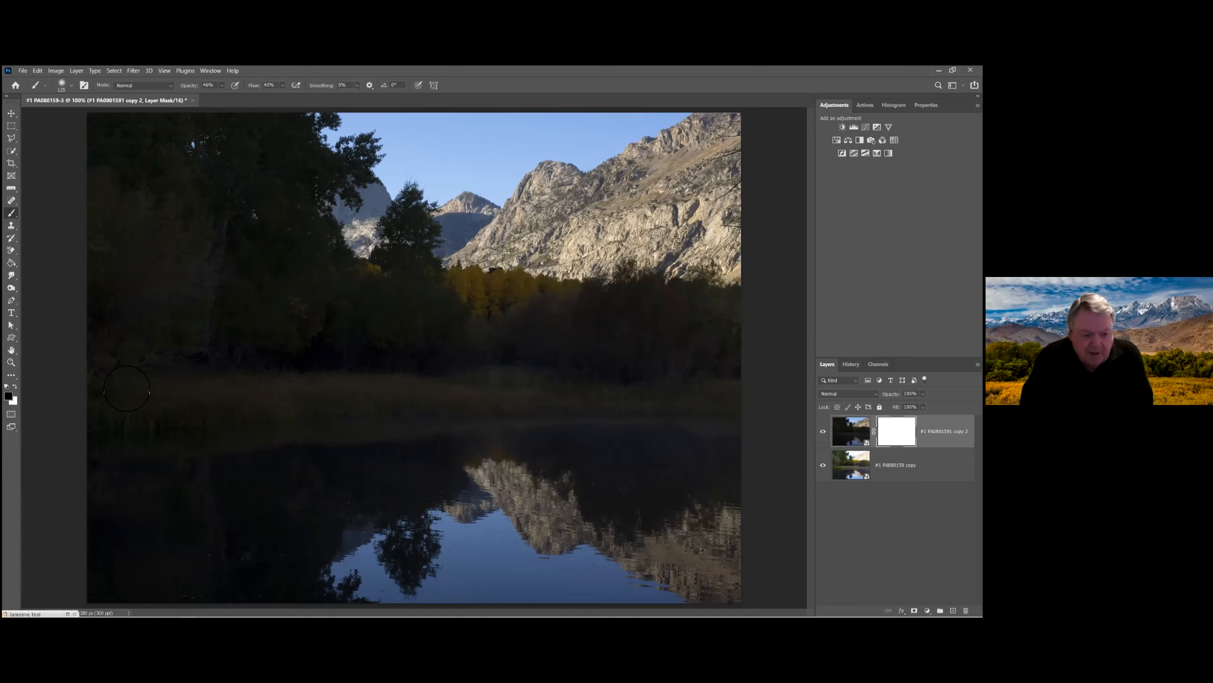
mouse_move(206, 381)
left_mouse_down()
mouse_move(204, 338)
mouse_move(336, 359)
mouse_move(203, 327)
mouse_move(232, 315)
mouse_move(213, 303)
mouse_move(206, 266)
mouse_move(422, 287)
mouse_move(406, 255)
mouse_move(418, 217)
mouse_move(424, 262)
mouse_move(504, 296)
mouse_move(498, 286)
mouse_move(508, 305)
mouse_move(521, 295)
mouse_move(626, 302)
mouse_move(645, 288)
mouse_move(636, 282)
mouse_move(634, 303)
mouse_move(661, 290)
mouse_move(734, 303)
mouse_move(614, 315)
mouse_move(435, 297)
mouse_move(411, 242)
mouse_move(398, 264)
mouse_move(391, 242)
mouse_move(390, 266)
mouse_move(337, 274)
mouse_move(318, 204)
mouse_move(324, 189)
mouse_move(344, 202)
mouse_move(343, 176)
mouse_move(362, 162)
mouse_move(328, 175)
mouse_move(313, 155)
mouse_move(317, 118)
mouse_move(269, 151)
mouse_move(296, 198)
mouse_move(308, 185)
mouse_move(280, 247)
mouse_move(290, 288)
mouse_move(306, 291)
mouse_move(317, 264)
left_mouse_up()
Raise the brush to 74% opacity with a higher flow and paint black over the large trees and bushes along the left shore.
left_click(222, 85)
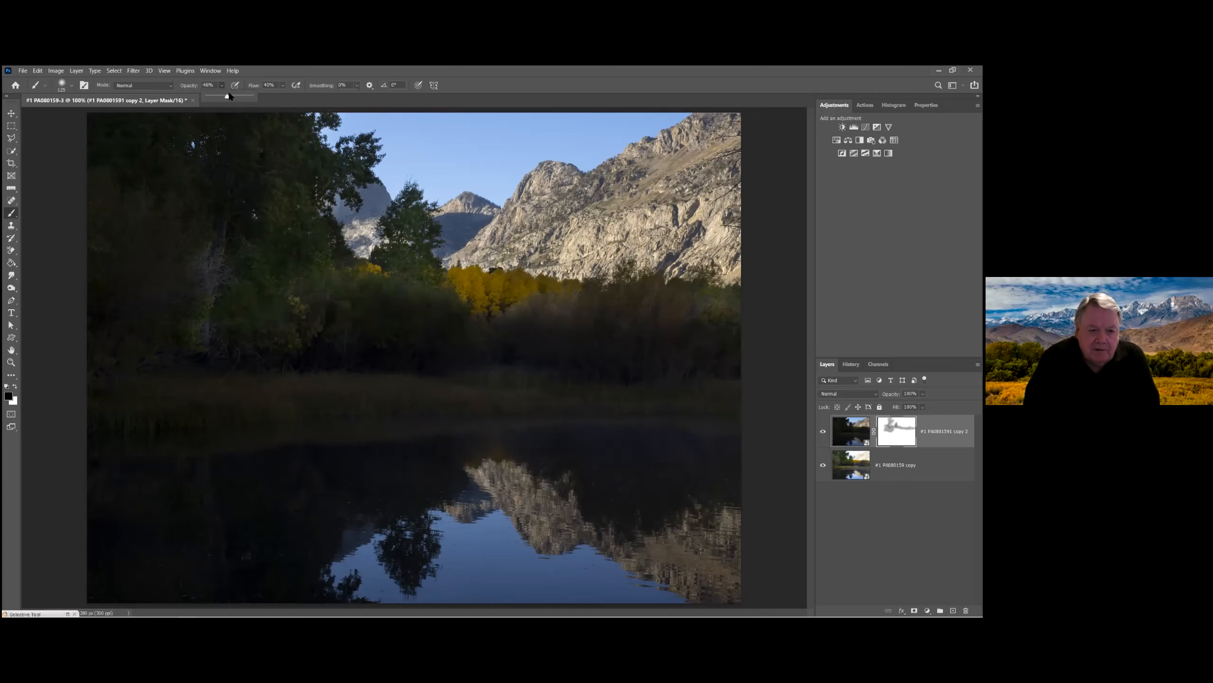
left_click_drag(229, 95, 302, 98)
left_click(282, 85)
left_click_drag(220, 168, 133, 140)
mouse_move(111, 213)
left_mouse_down()
mouse_move(135, 193)
mouse_move(111, 246)
mouse_move(232, 150)
mouse_move(268, 150)
mouse_move(300, 180)
mouse_move(296, 168)
mouse_move(240, 212)
mouse_move(203, 206)
mouse_move(182, 229)
mouse_move(154, 227)
mouse_move(112, 264)
mouse_move(210, 252)
mouse_move(251, 295)
mouse_move(278, 262)
mouse_move(323, 254)
mouse_move(320, 241)
mouse_move(320, 261)
mouse_move(144, 328)
mouse_move(153, 301)
mouse_move(214, 336)
mouse_move(364, 363)
mouse_move(308, 362)
mouse_move(360, 311)
mouse_move(267, 298)
left_mouse_up()
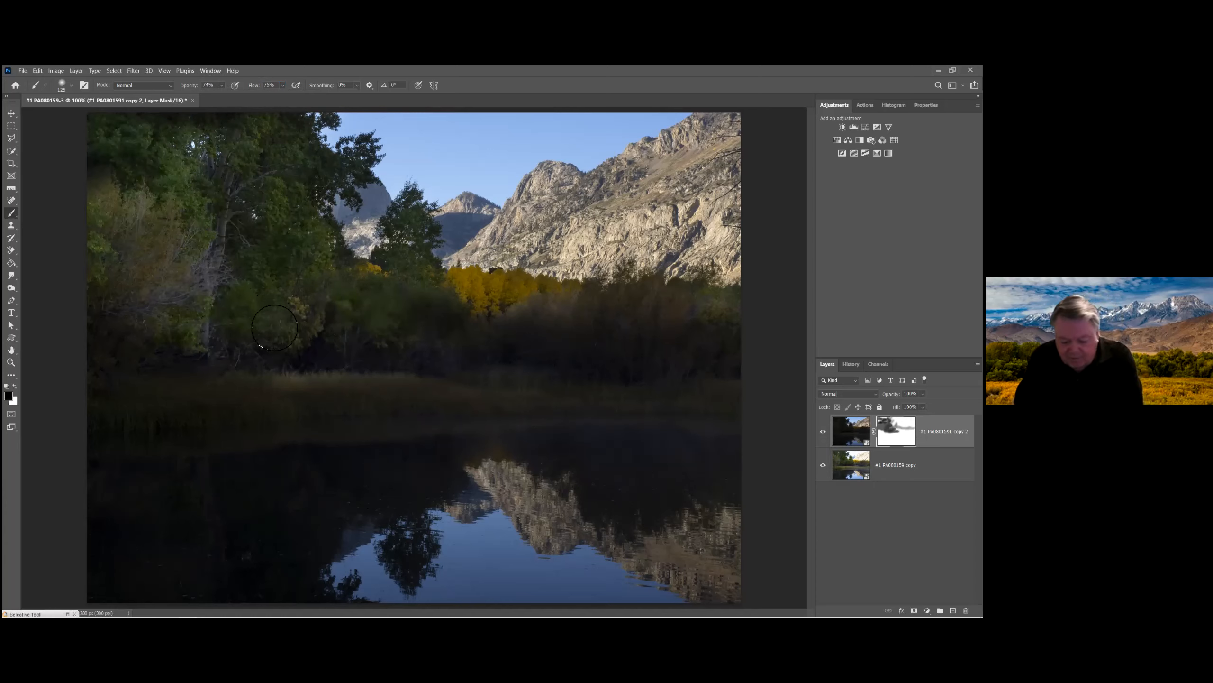
Enlarge the brush to about 700 px and paint black on the mask over the grassy bank, the lake and the remaining foreground.
key("bracketright")
key("bracketright")
key("bracketright")
key("bracketright")
key("bracketright")
key("bracketright")
key("bracketright")
key("bracketright")
key("bracketright")
mouse_move(217, 406)
left_mouse_down()
mouse_move(452, 428)
mouse_move(366, 420)
mouse_move(672, 533)
mouse_move(536, 457)
mouse_move(417, 431)
mouse_move(691, 442)
mouse_move(256, 407)
mouse_move(221, 301)
mouse_move(192, 348)
mouse_move(397, 418)
mouse_move(696, 452)
mouse_move(618, 496)
mouse_move(41, 542)
left_mouse_up()
mouse_move(99, 193)
left_mouse_down()
mouse_move(186, 159)
mouse_move(169, 195)
mouse_move(173, 318)
mouse_move(365, 419)
mouse_move(549, 456)
mouse_move(669, 452)
mouse_move(696, 440)
mouse_move(669, 431)
mouse_move(651, 396)
mouse_move(622, 429)
mouse_move(498, 442)
mouse_move(258, 500)
mouse_move(165, 494)
left_mouse_up()
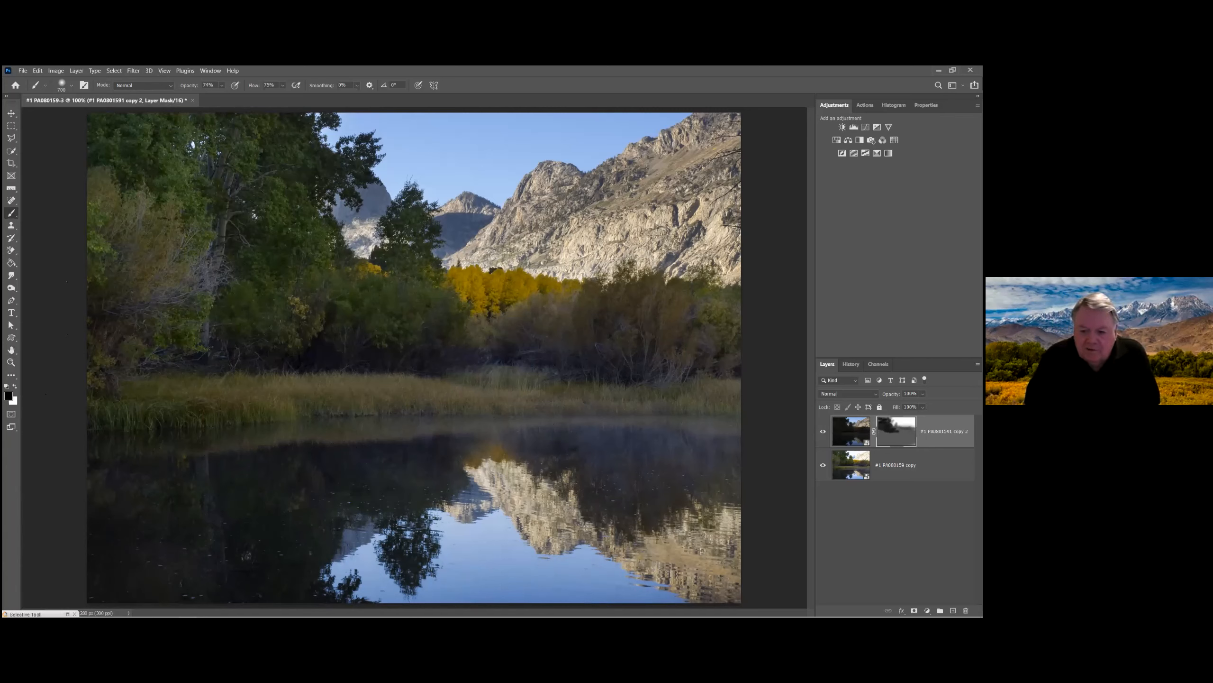
Re-edit the dark smart object in Camera Raw: raise exposure slightly, set highlights to about -35 and blues luminance to about -28.
left_click(851, 431)
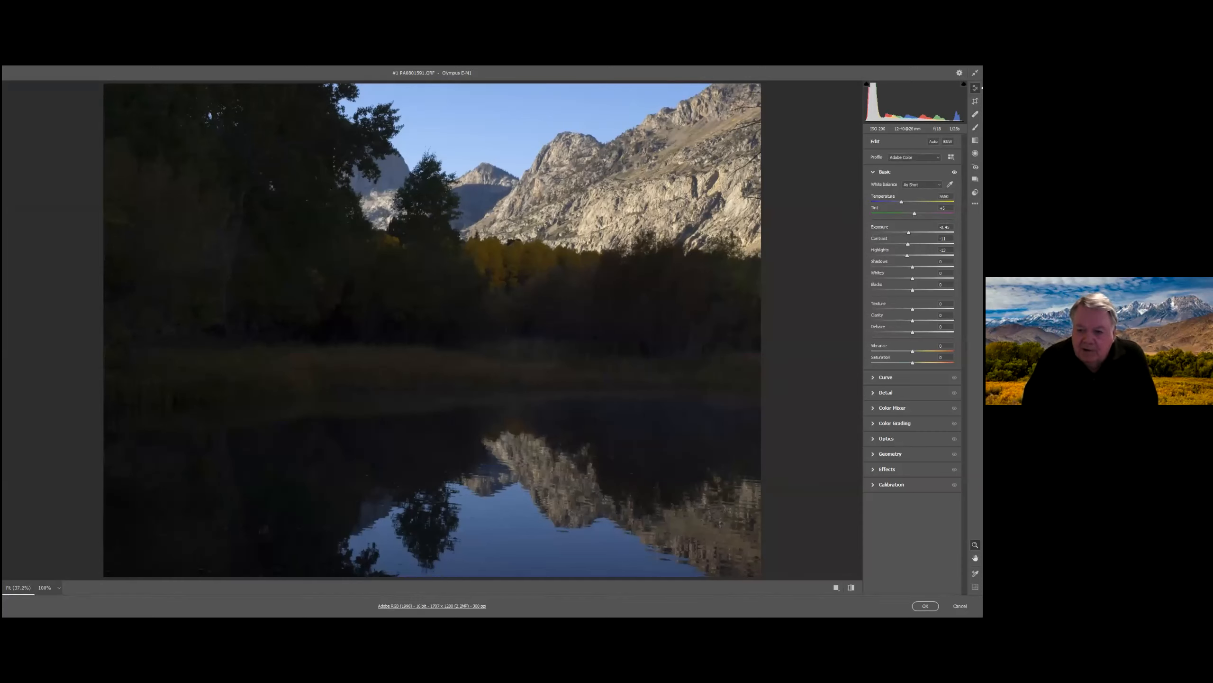
left_click_drag(908, 255, 911, 232)
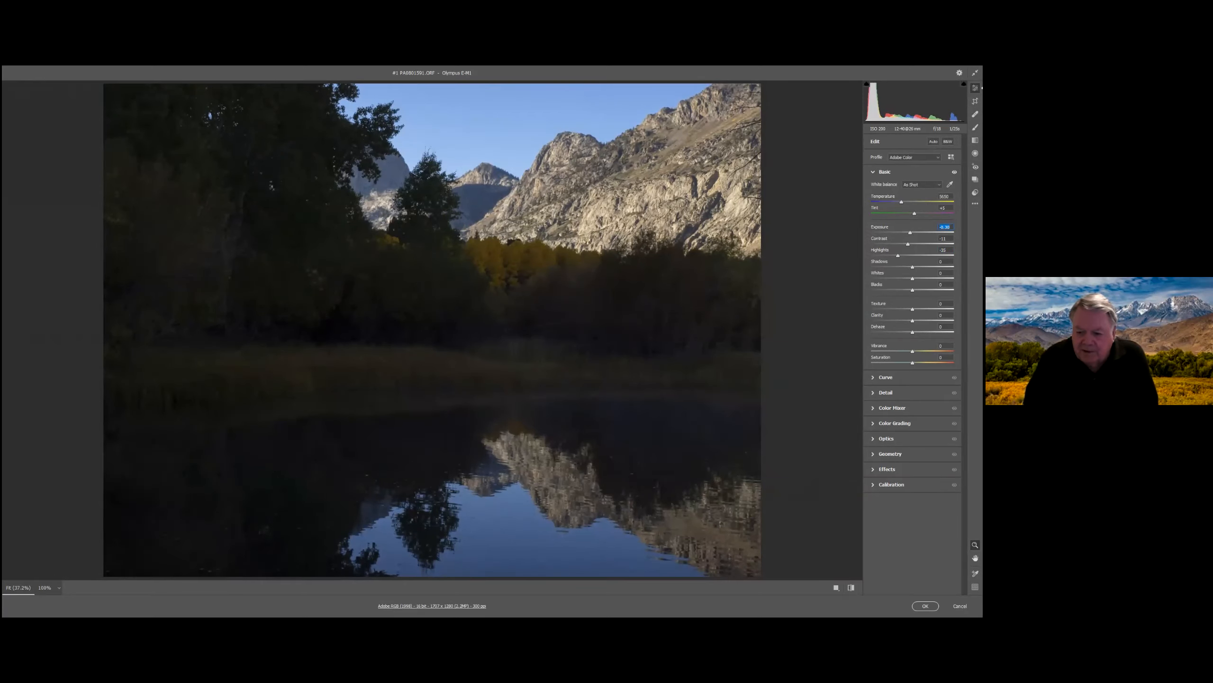
key("ctrl+4")
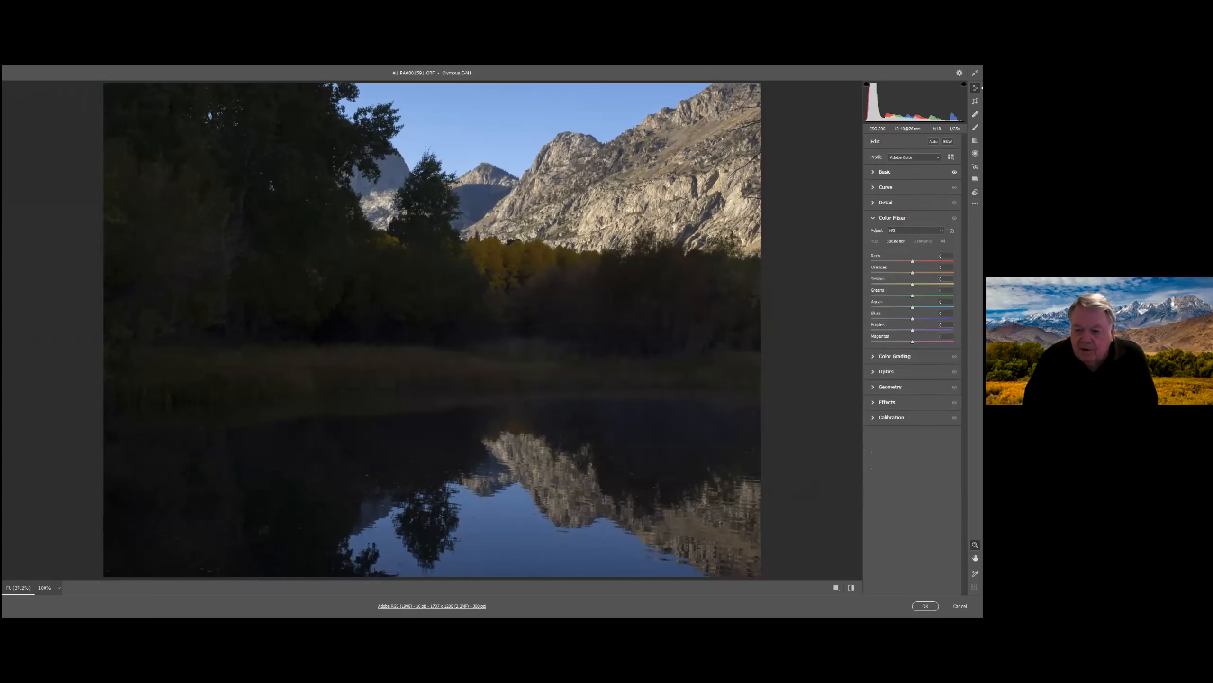
left_click(923, 240)
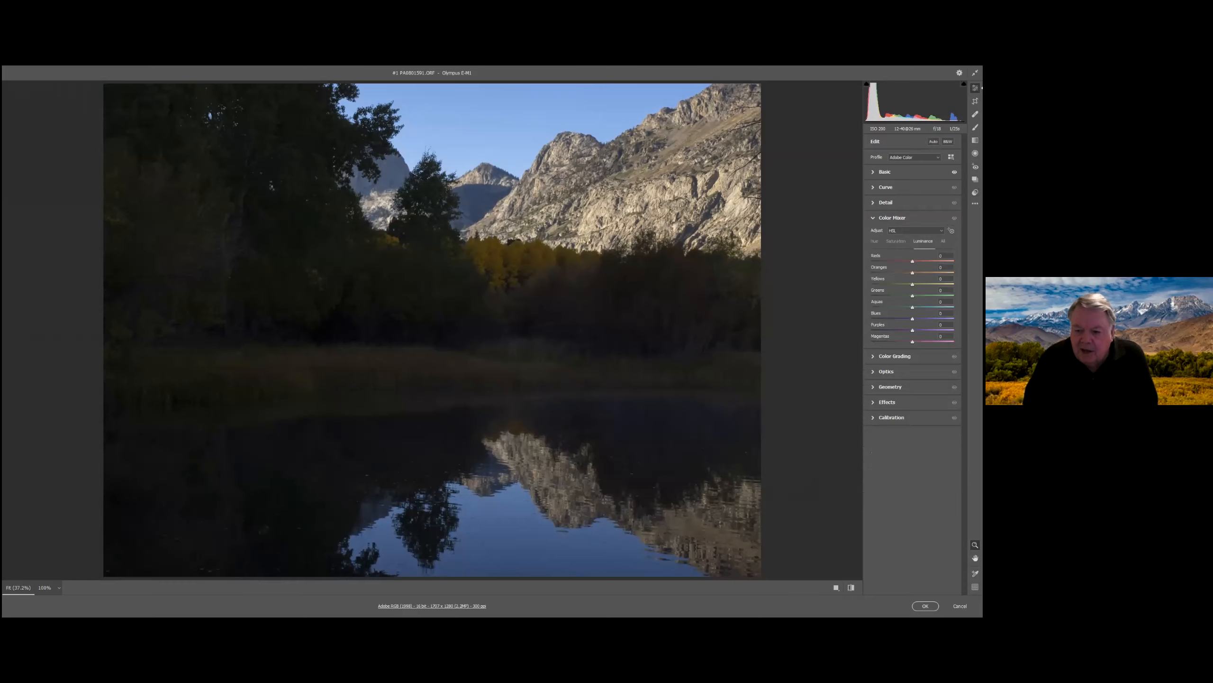
left_click_drag(913, 319, 901, 318)
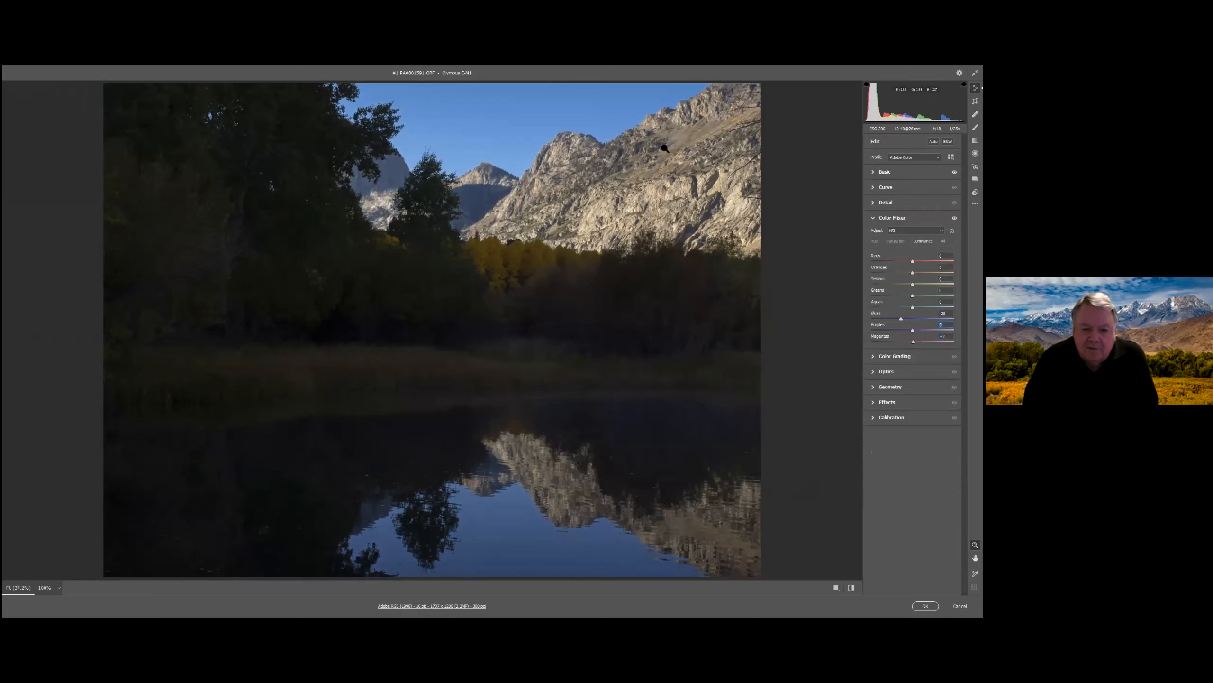
left_click(925, 606)
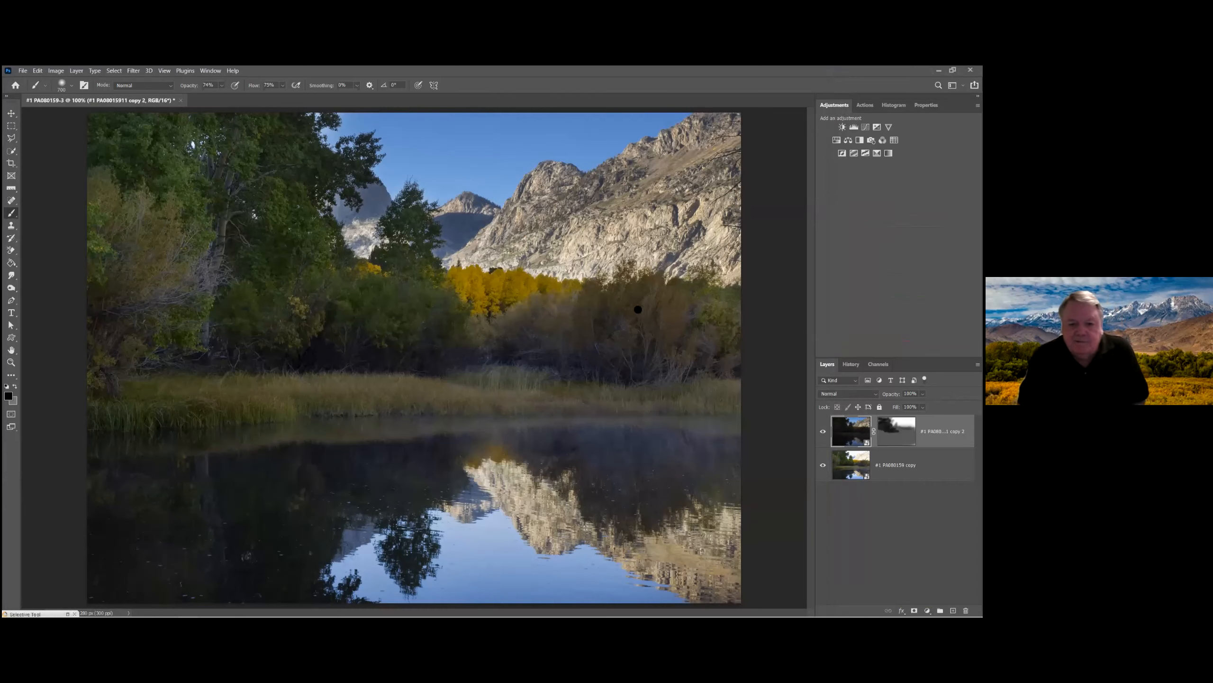
Delete the painted mask from the dark upper layer and give it a fresh white layer mask.
right_click(880, 443)
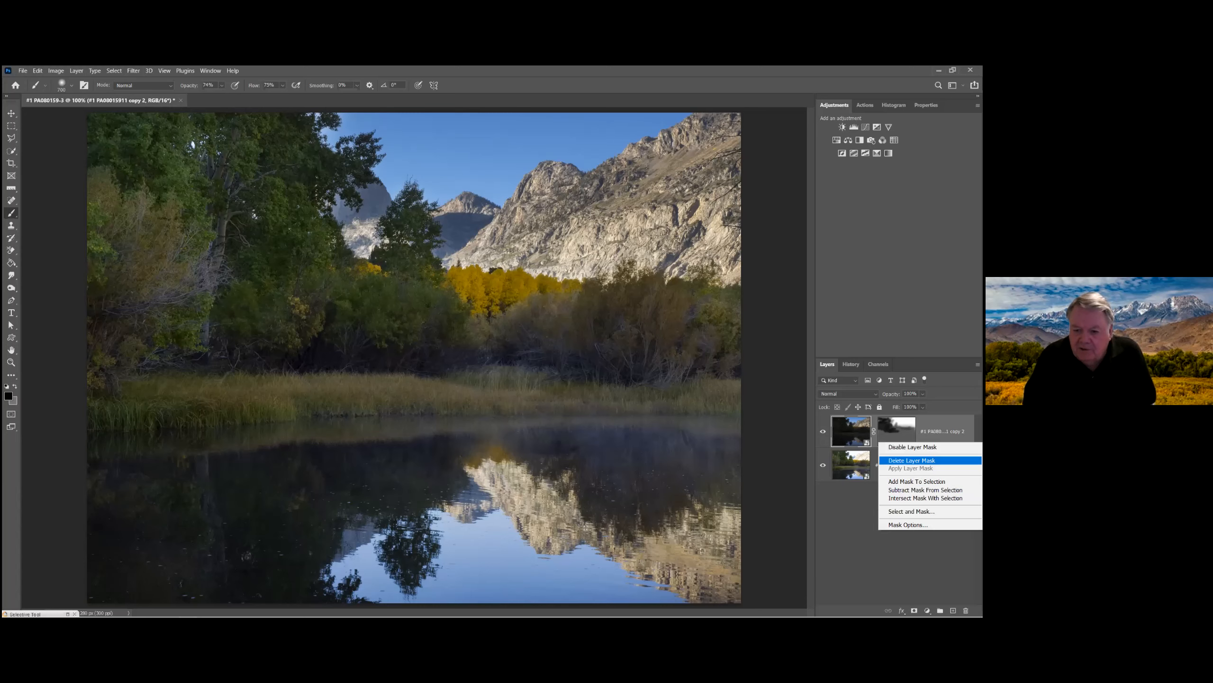
left_click(911, 459)
right_click(900, 432)
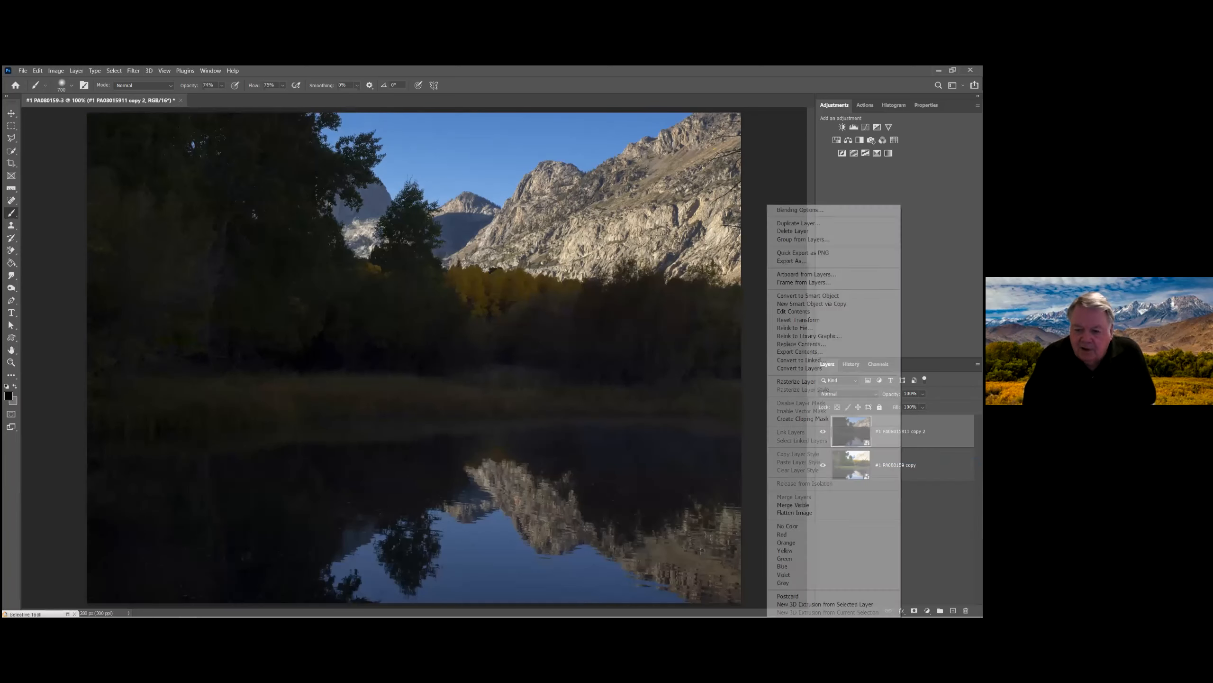
key("Escape")
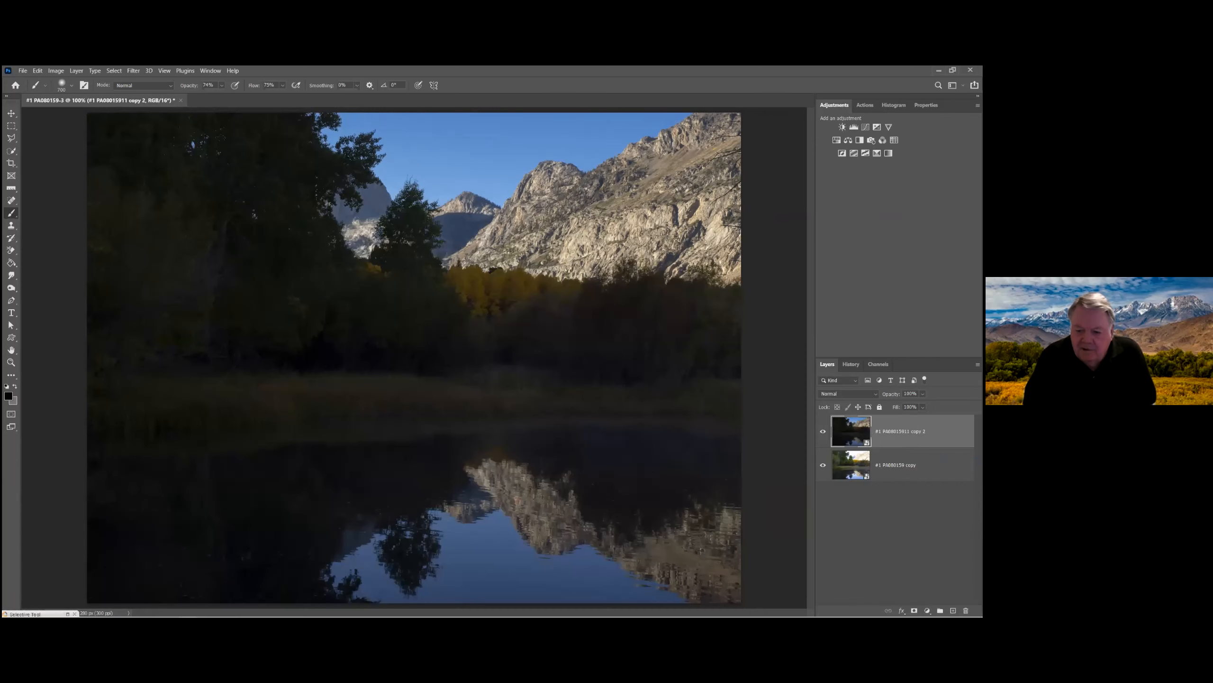
left_click(914, 610)
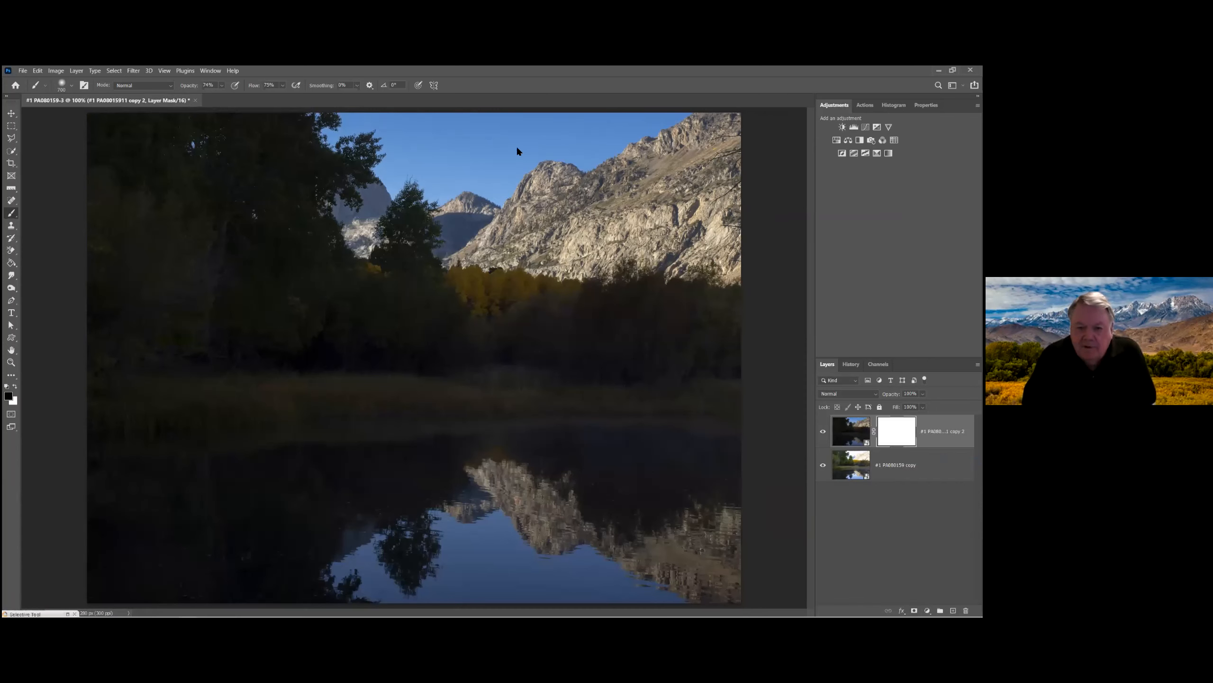
Quick-select the sky and mountains, refine the tree and ridge edges in Select and Mask, and output to a new layer with layer mask.
left_click(11, 151)
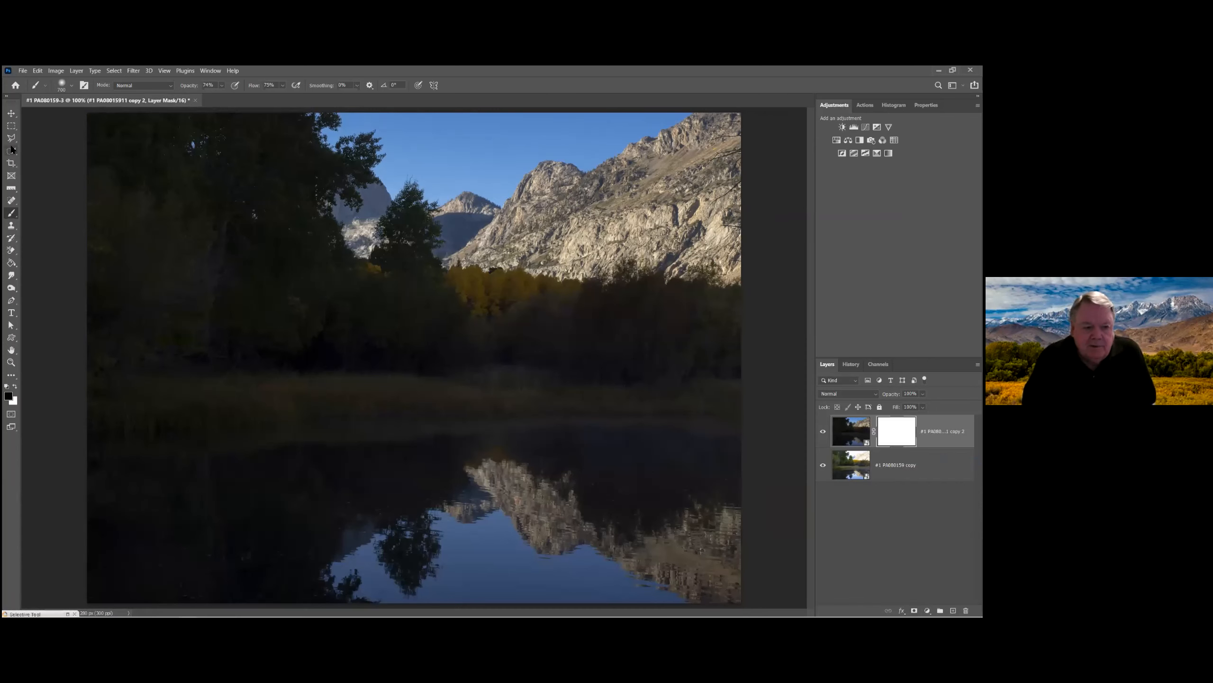
mouse_move(410, 133)
left_mouse_down()
mouse_move(558, 164)
mouse_move(578, 191)
mouse_move(731, 241)
mouse_move(642, 229)
mouse_move(468, 229)
left_mouse_up()
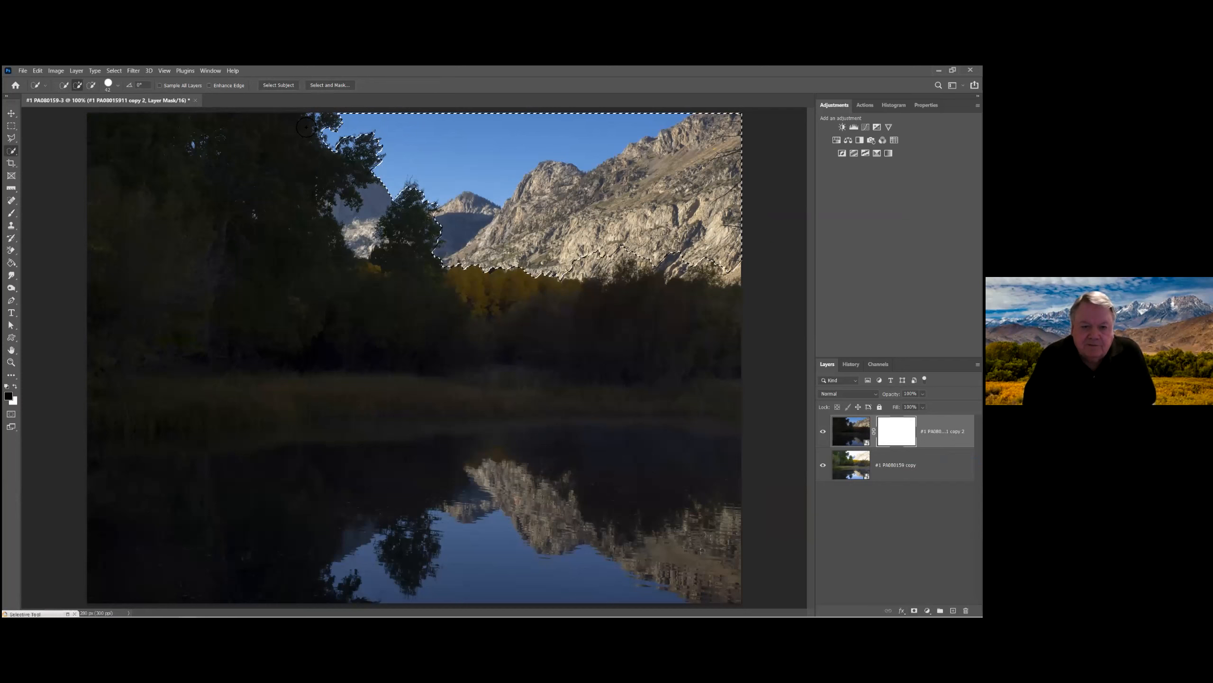
left_click(330, 84)
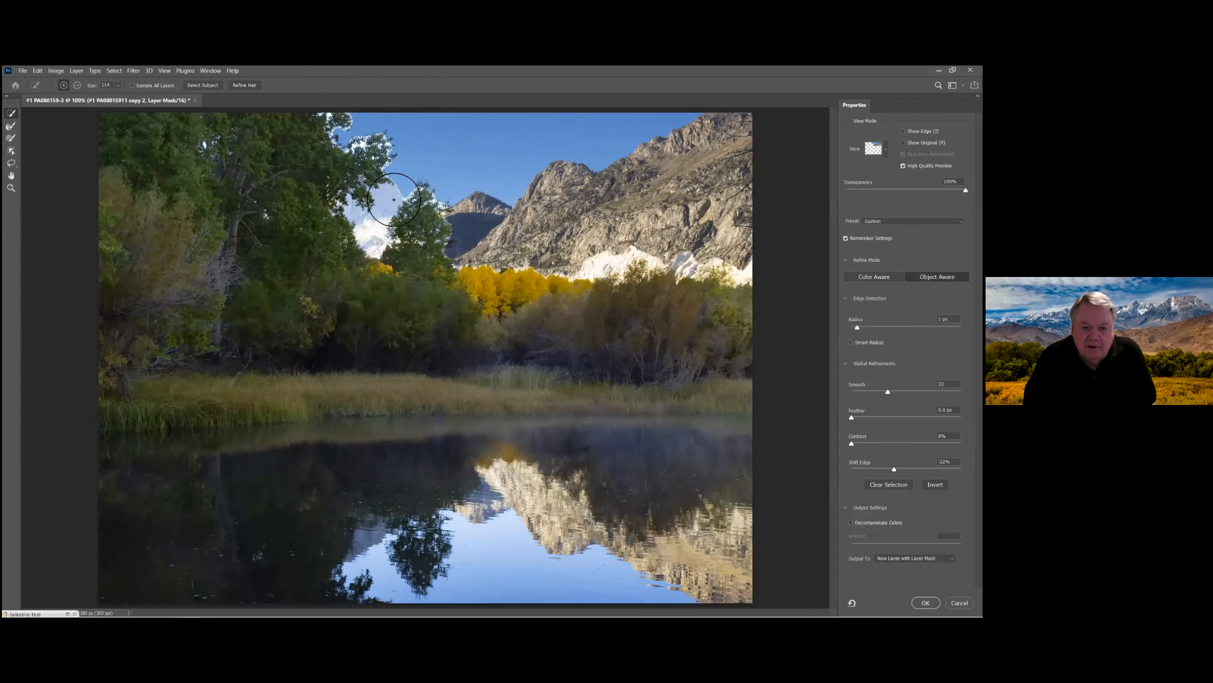
mouse_move(394, 200)
left_mouse_down()
mouse_move(378, 243)
mouse_move(365, 222)
mouse_move(396, 189)
mouse_move(382, 133)
left_mouse_up()
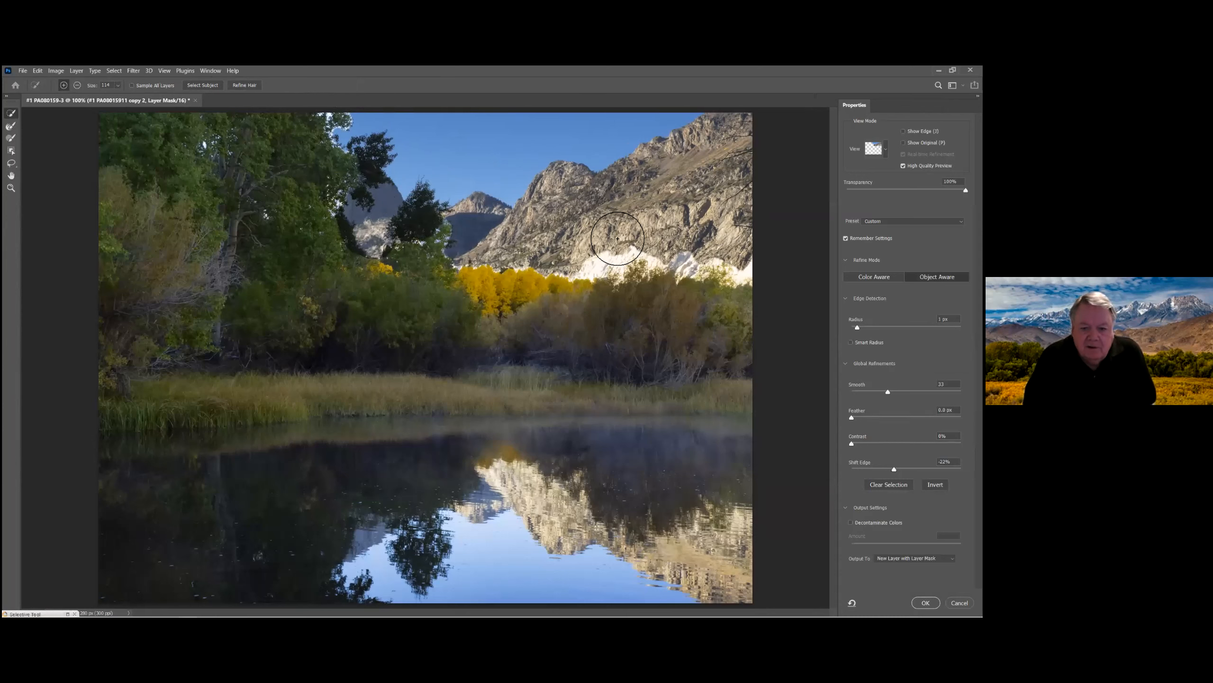
mouse_move(707, 258)
left_mouse_down()
mouse_move(740, 263)
mouse_move(668, 251)
mouse_move(616, 265)
mouse_move(657, 251)
left_mouse_up()
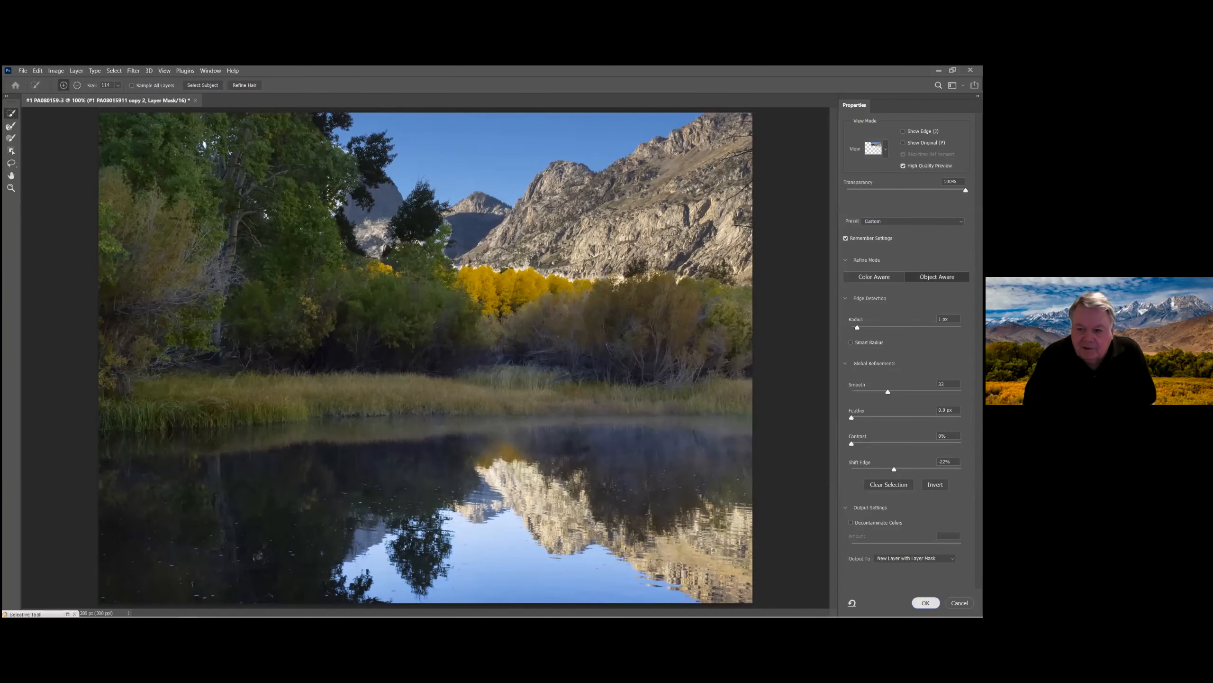
left_click(925, 603)
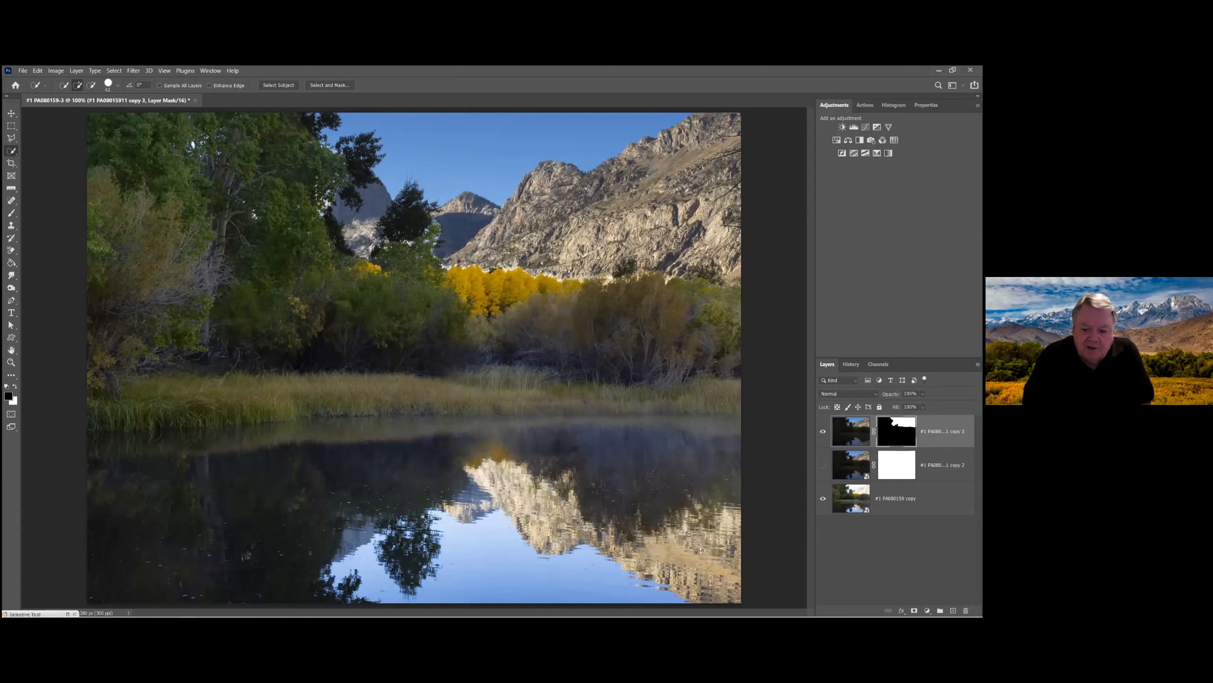
Hide the new top layer, delete the dark smart object's white mask and move the refined mask onto it.
left_click(851, 431)
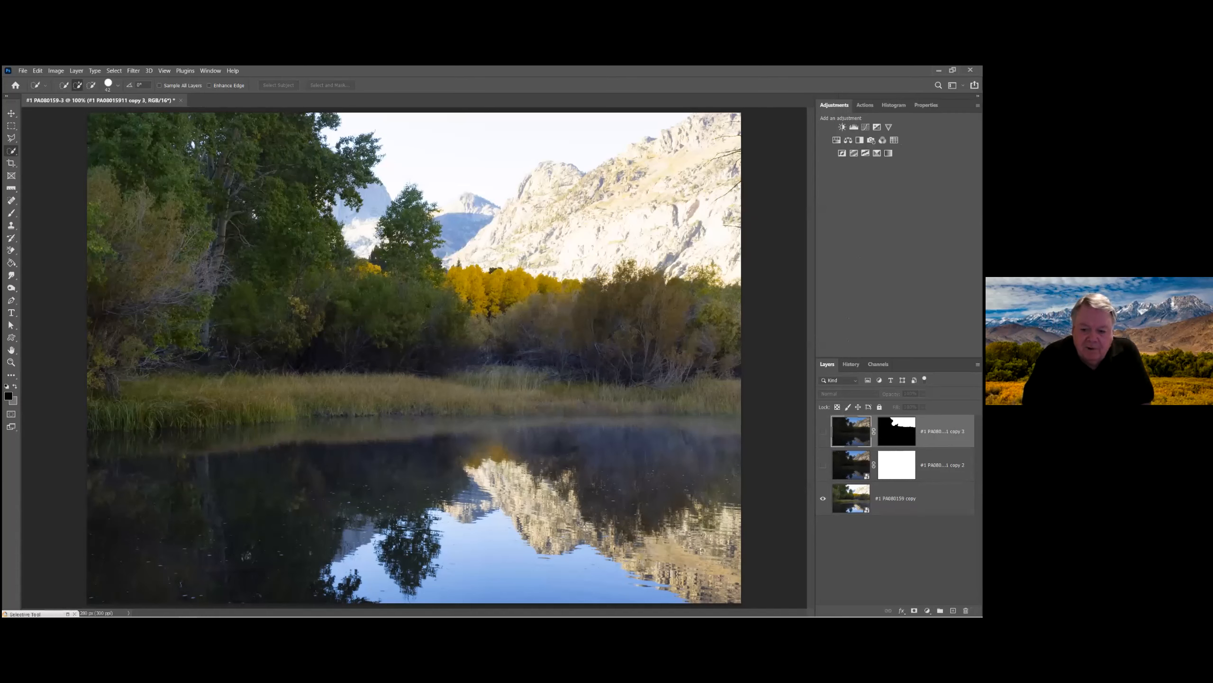
left_click(893, 463)
right_click(879, 462)
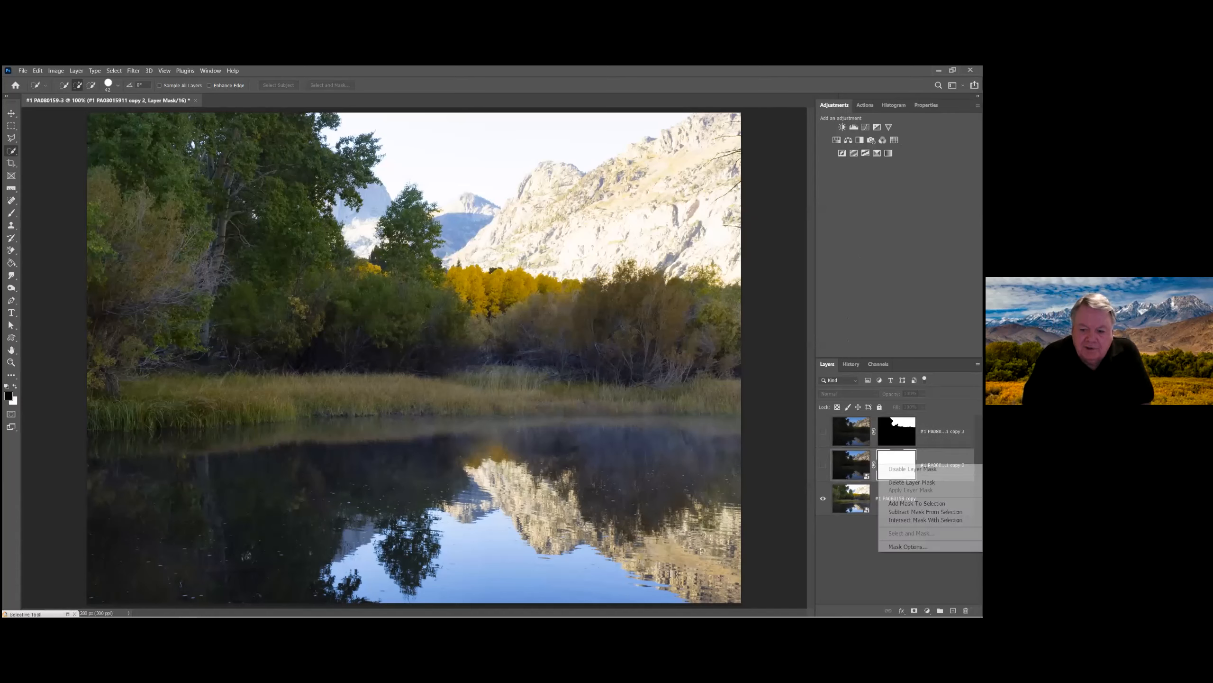
left_click(911, 482)
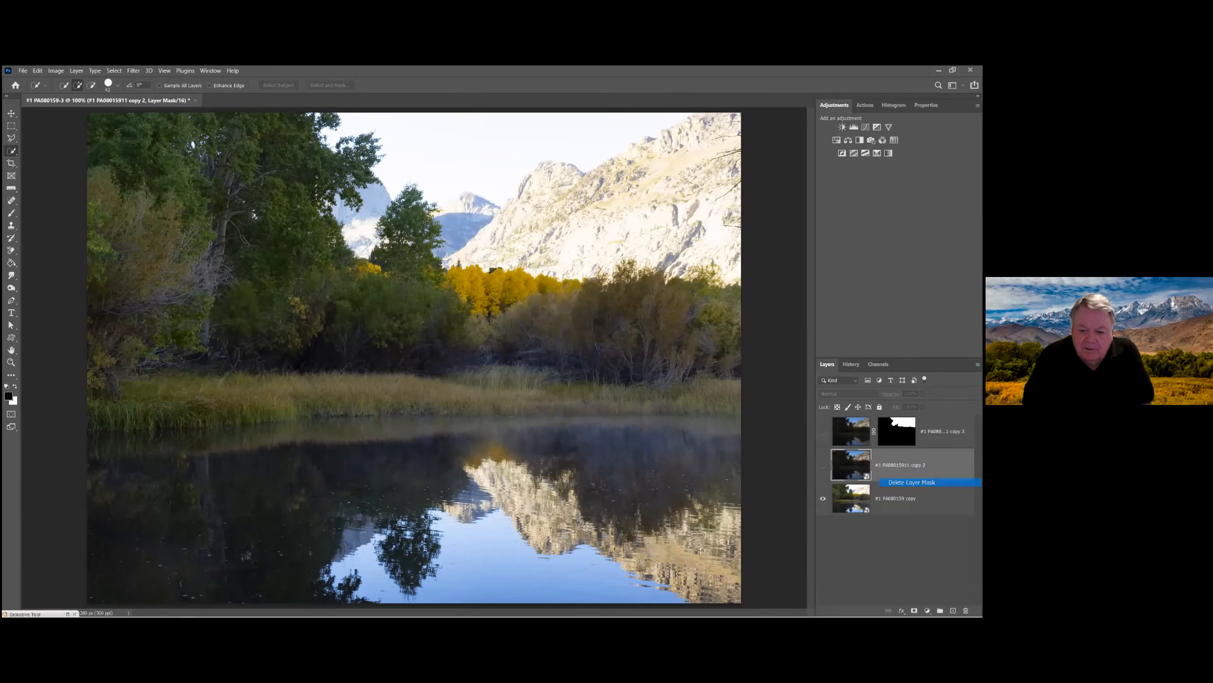
left_click_drag(897, 431, 898, 465)
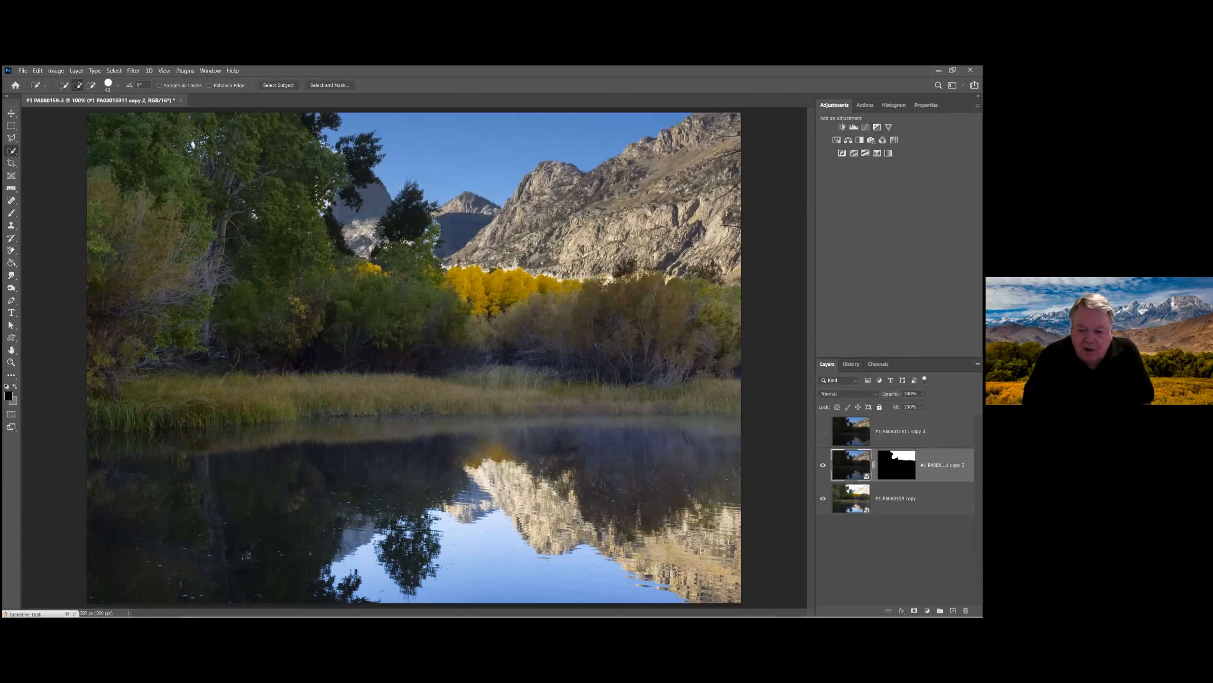
Delete the leftover unmasked top layer and flatten the two remaining layers into a single background.
right_click(903, 431)
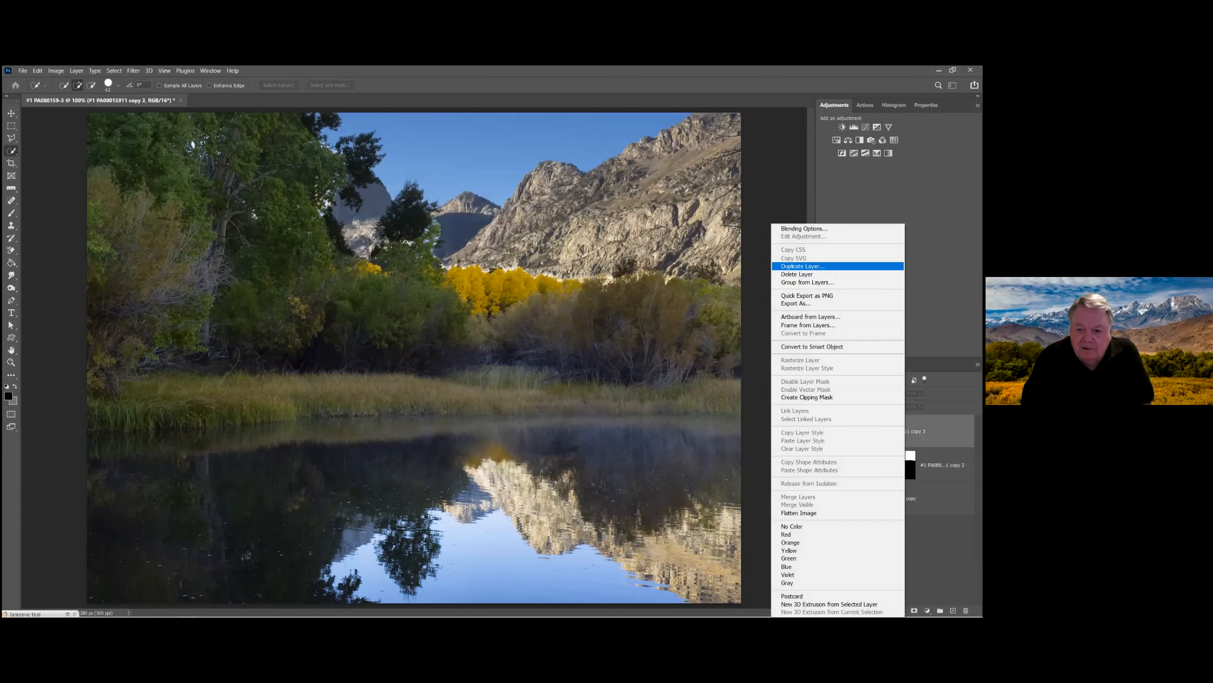
left_click(802, 274)
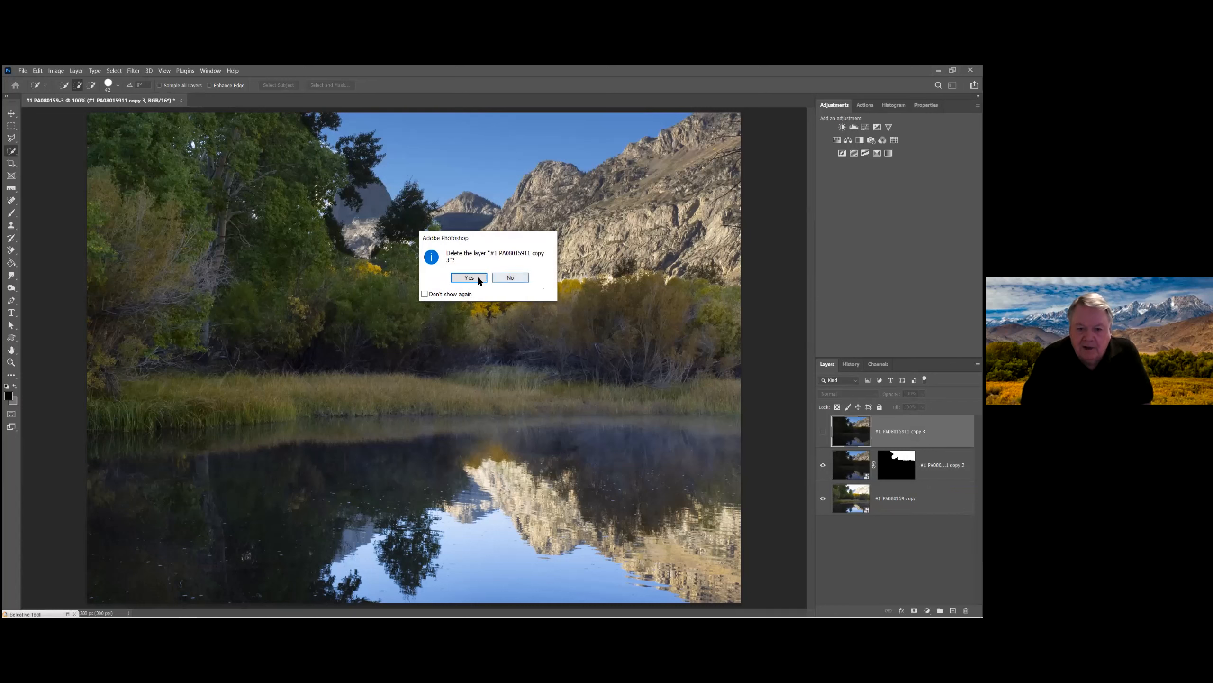
left_click(469, 278)
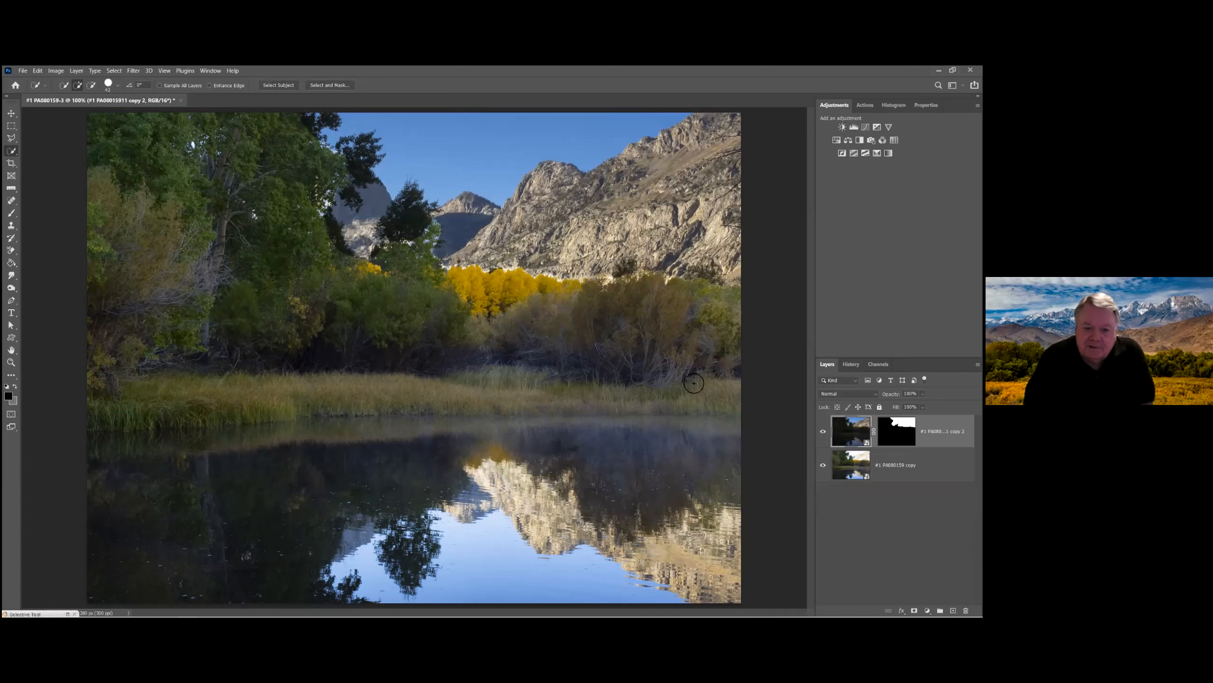
right_click(907, 464)
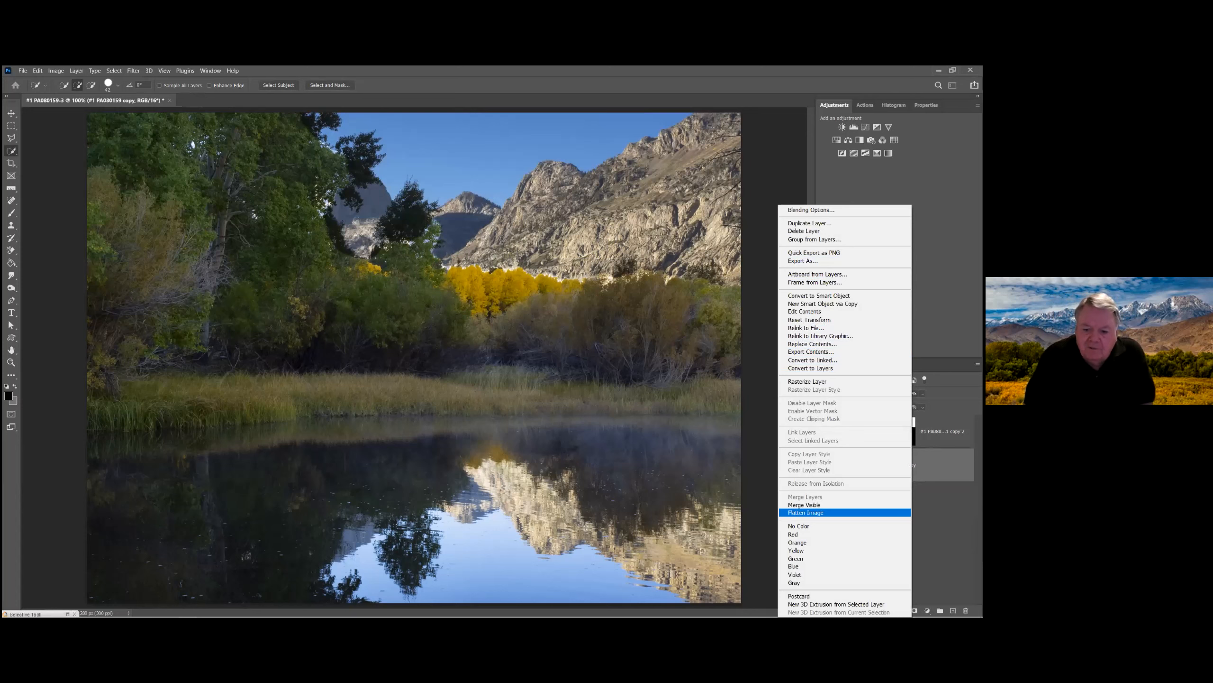
left_click(805, 512)
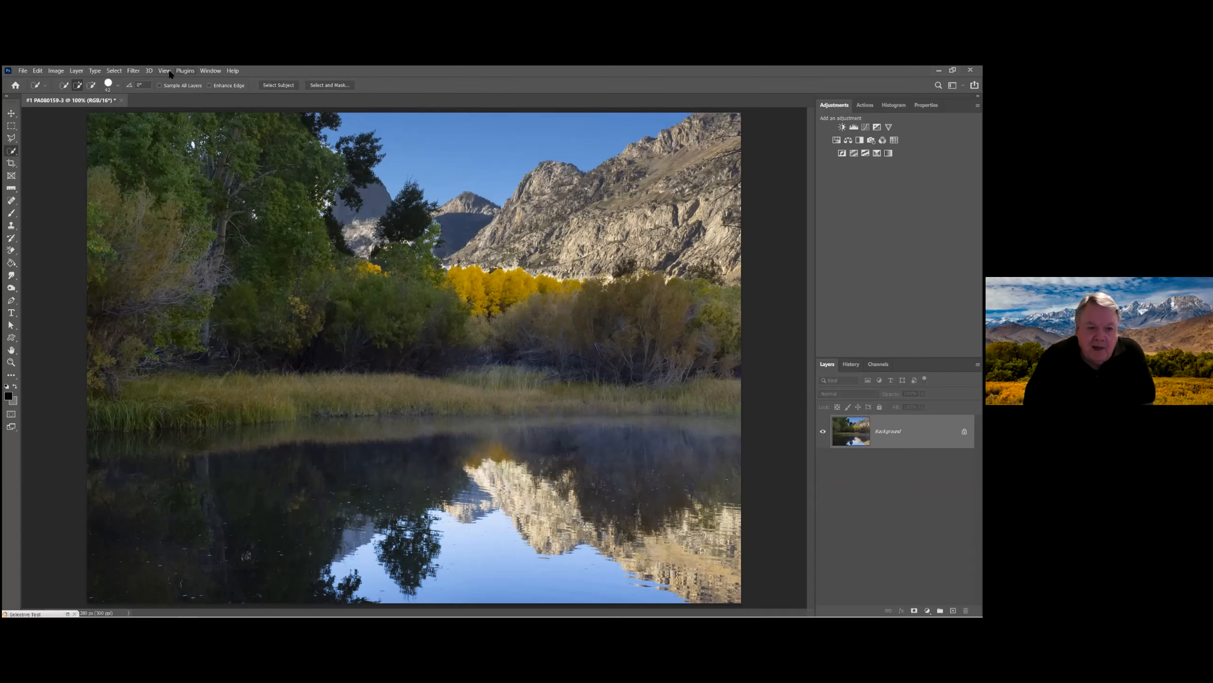
Try slight highlights, shadows and exposure adjustments on the flattened image with the Camera Raw Filter.
left_click(135, 70)
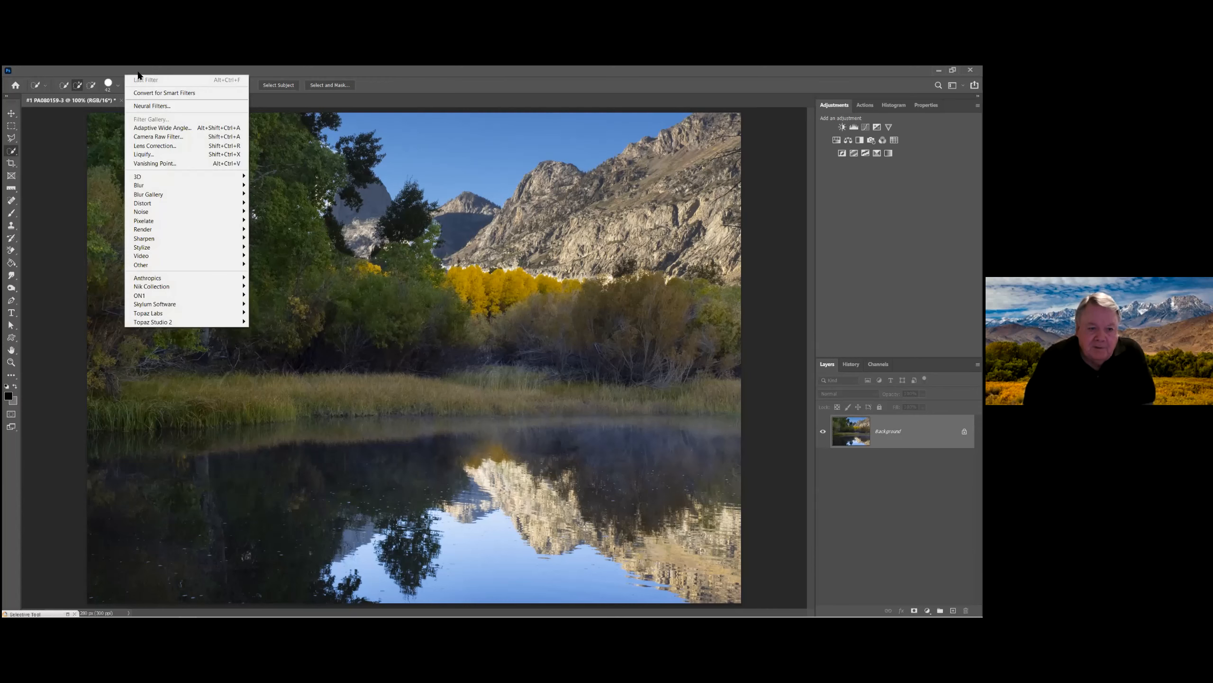
left_click(175, 137)
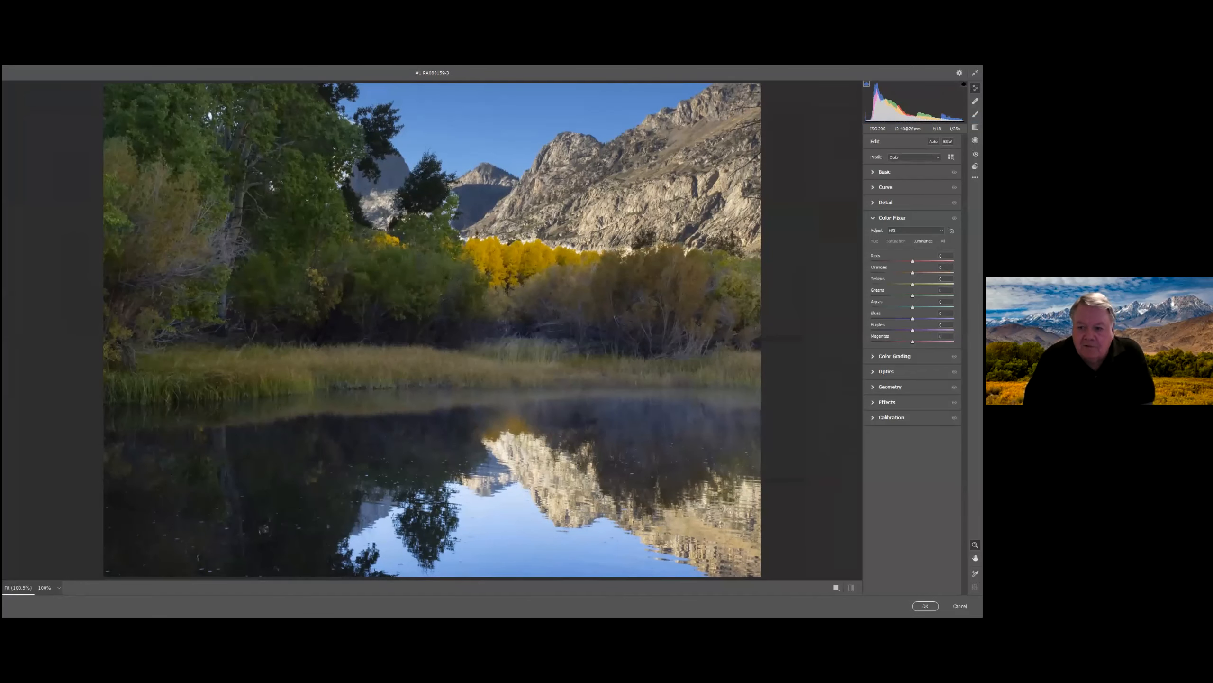
key("ctrl+1")
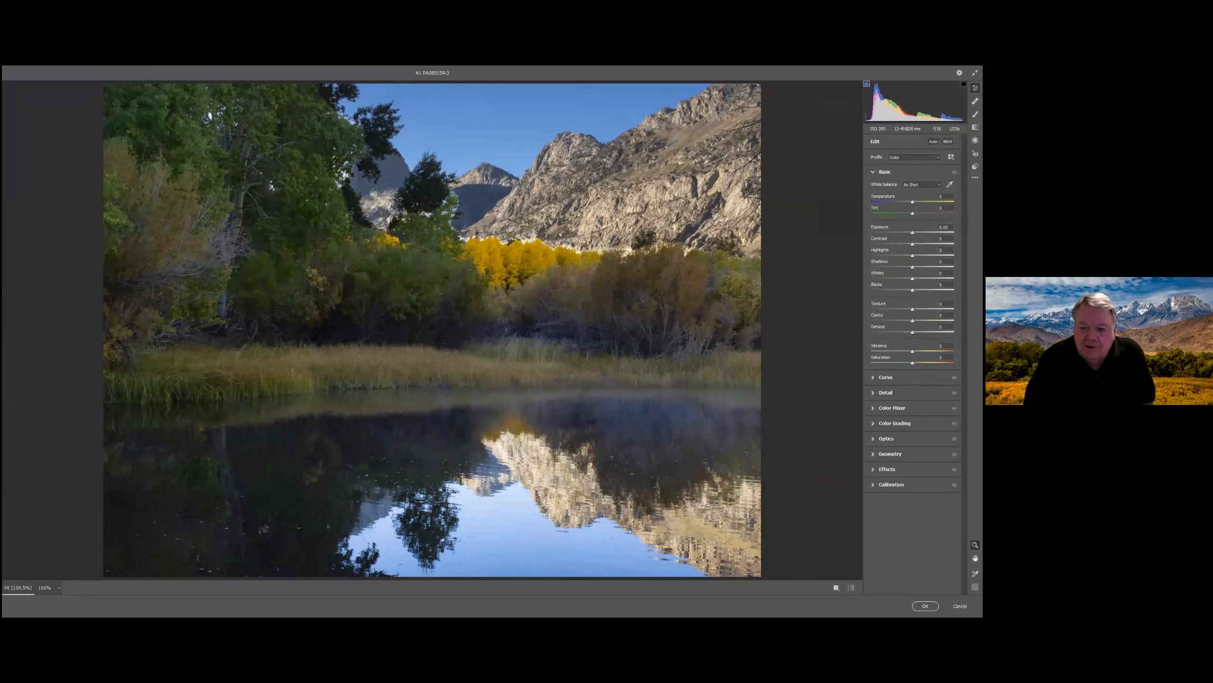
mouse_move(912, 255)
left_mouse_down()
mouse_move(935, 255)
mouse_move(909, 255)
mouse_move(913, 232)
left_mouse_up()
mouse_move(913, 267)
left_mouse_down()
mouse_move(874, 267)
mouse_move(912, 266)
left_mouse_up()
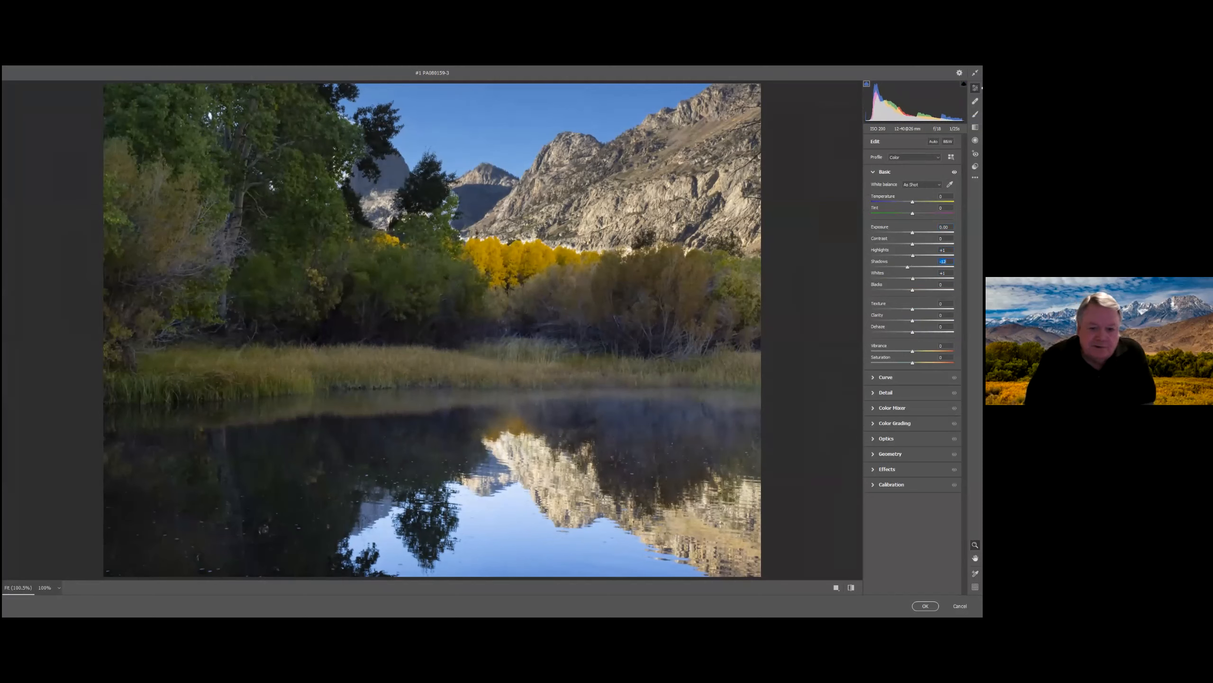
left_click_drag(911, 267, 915, 267)
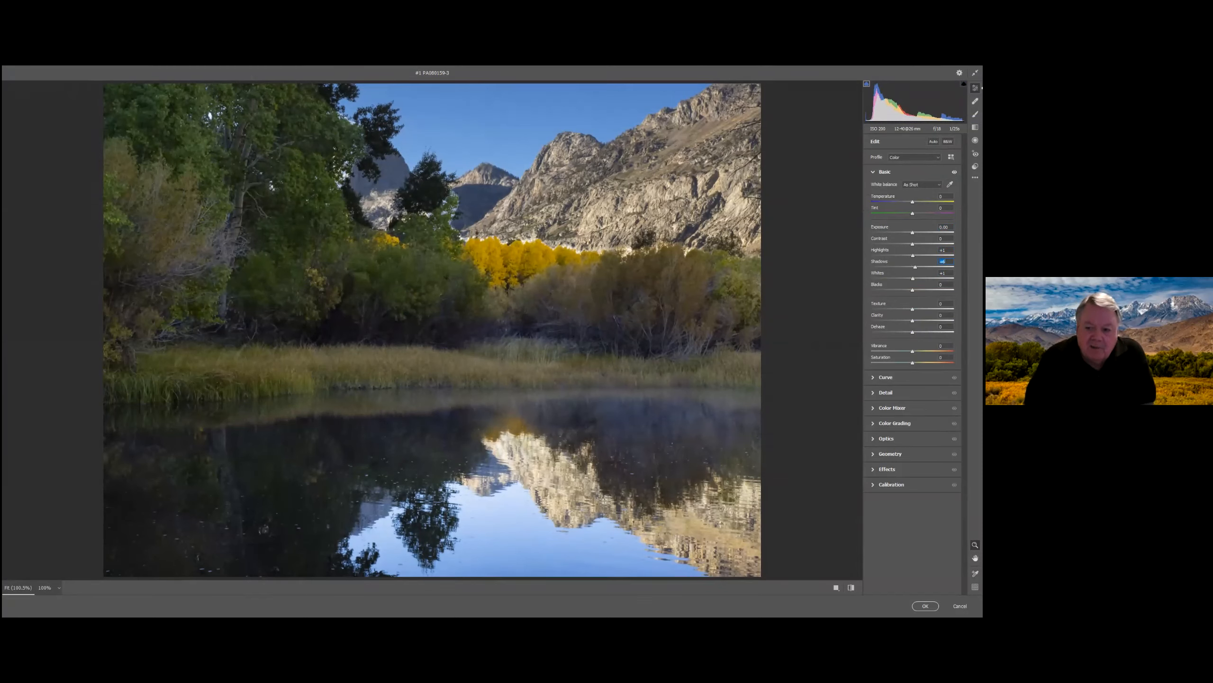
left_click_drag(913, 233, 913, 232)
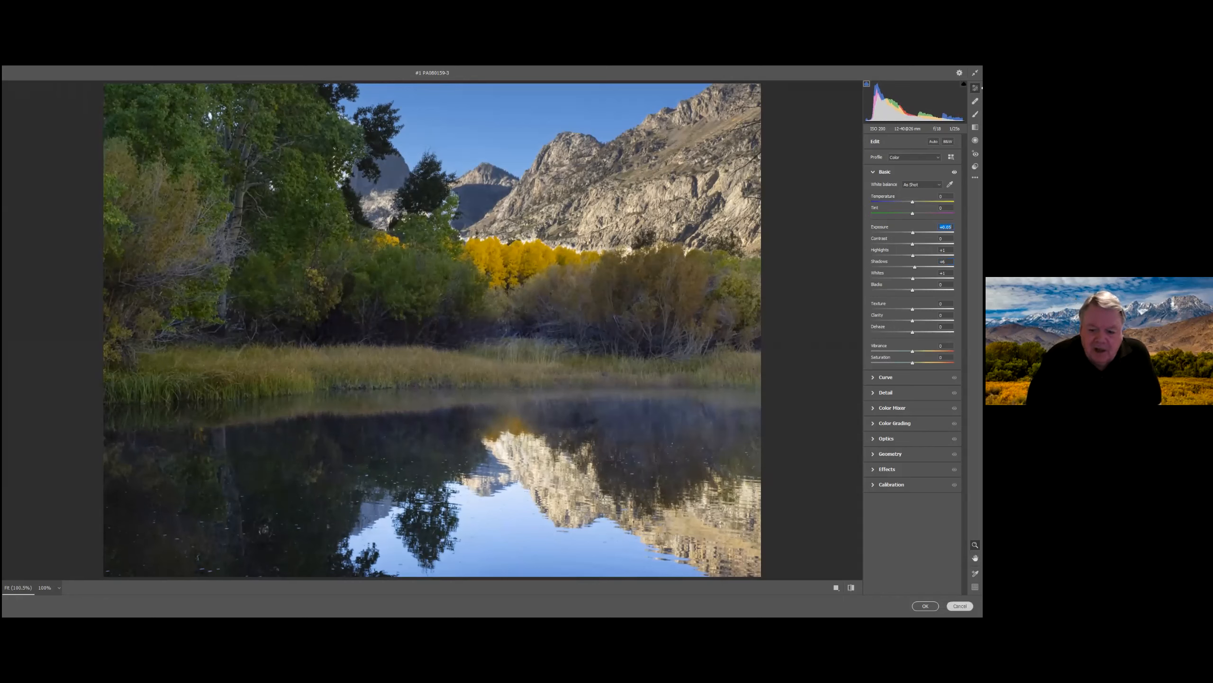
left_click(960, 606)
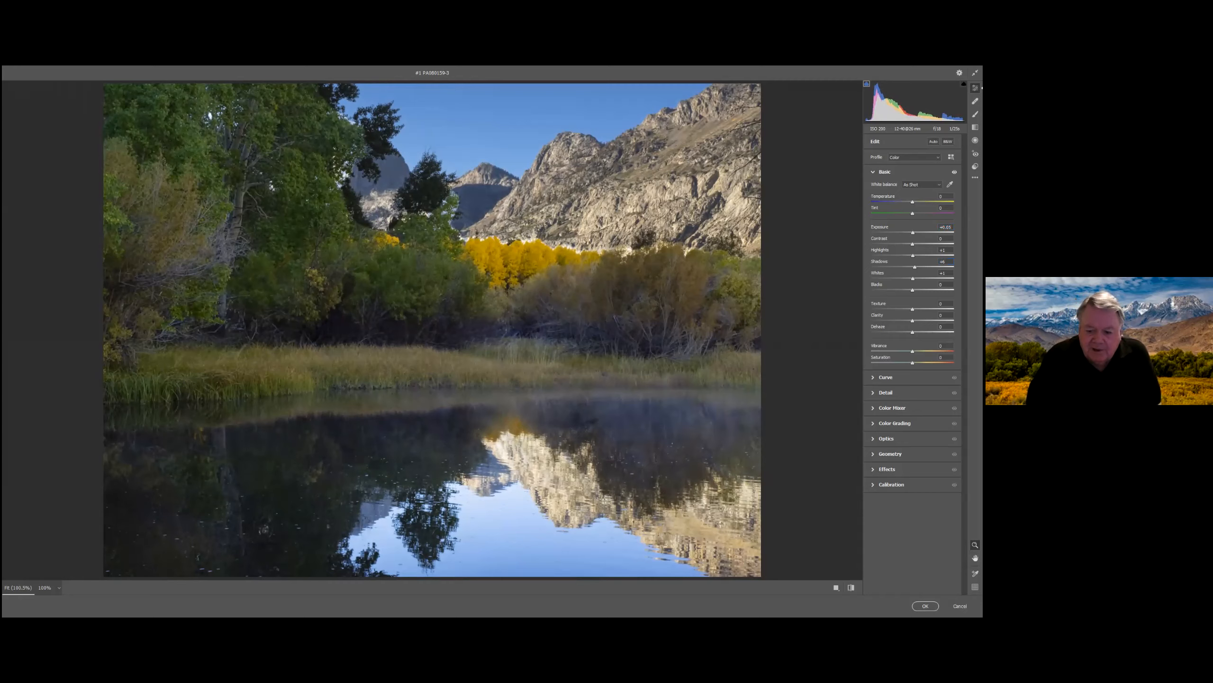
left_click(960, 606)
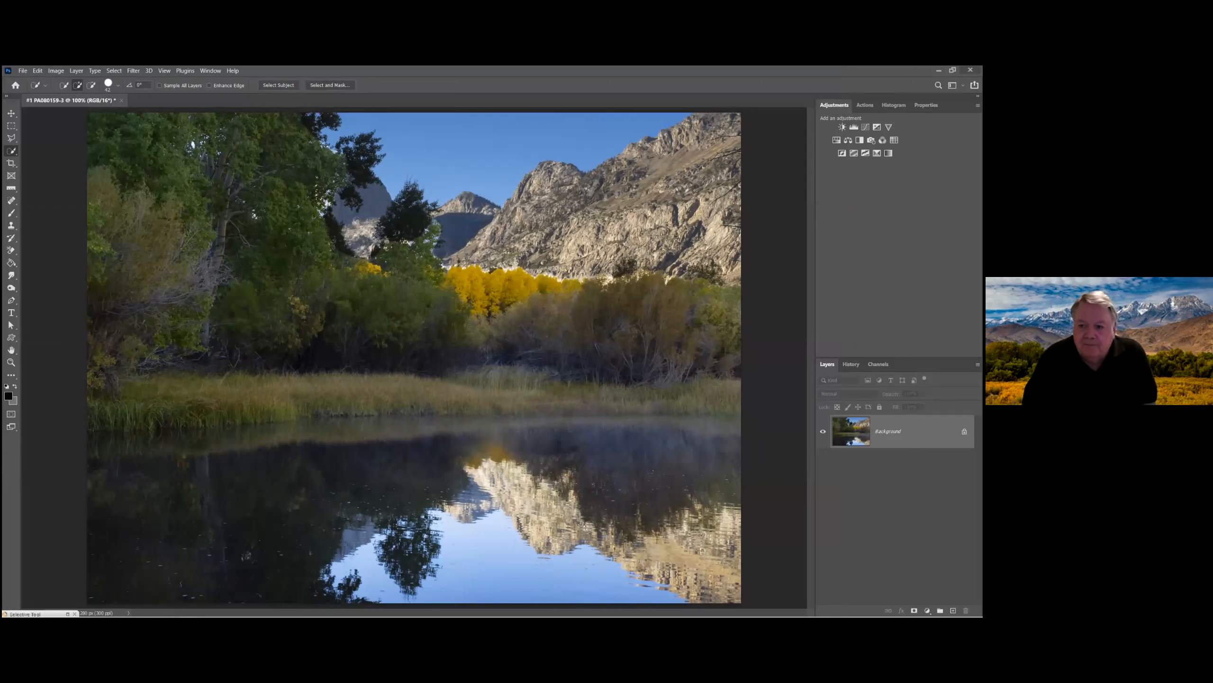
left_click(970, 70)
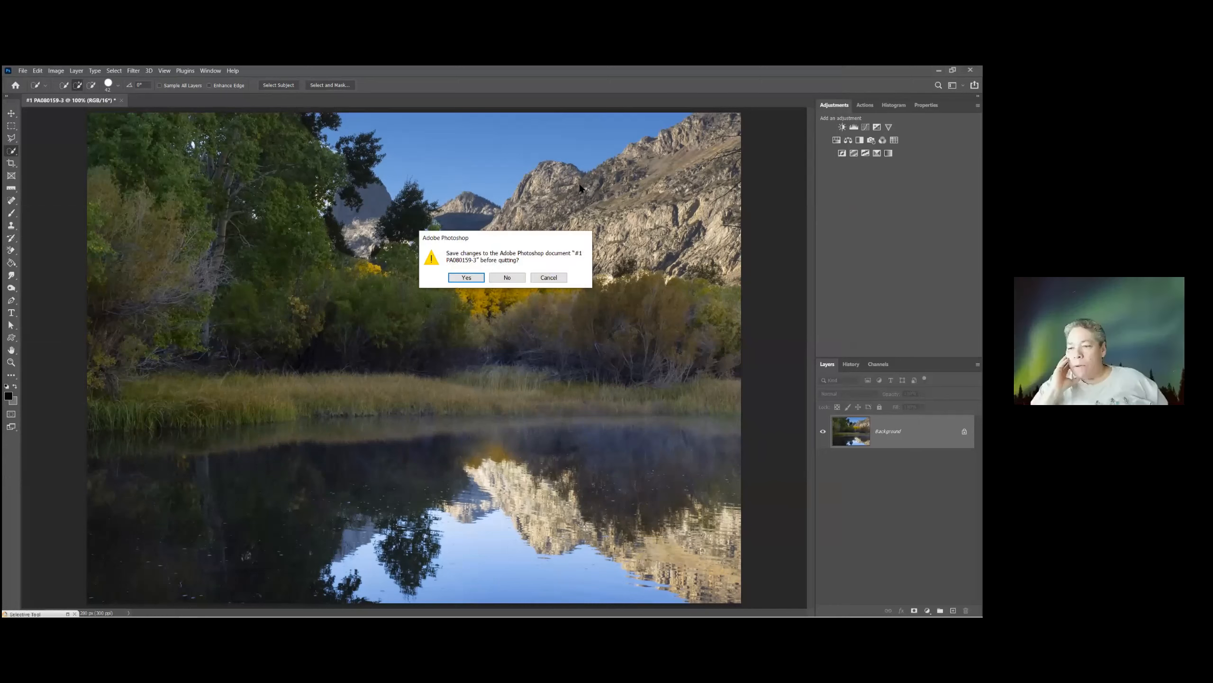
left_click(549, 276)
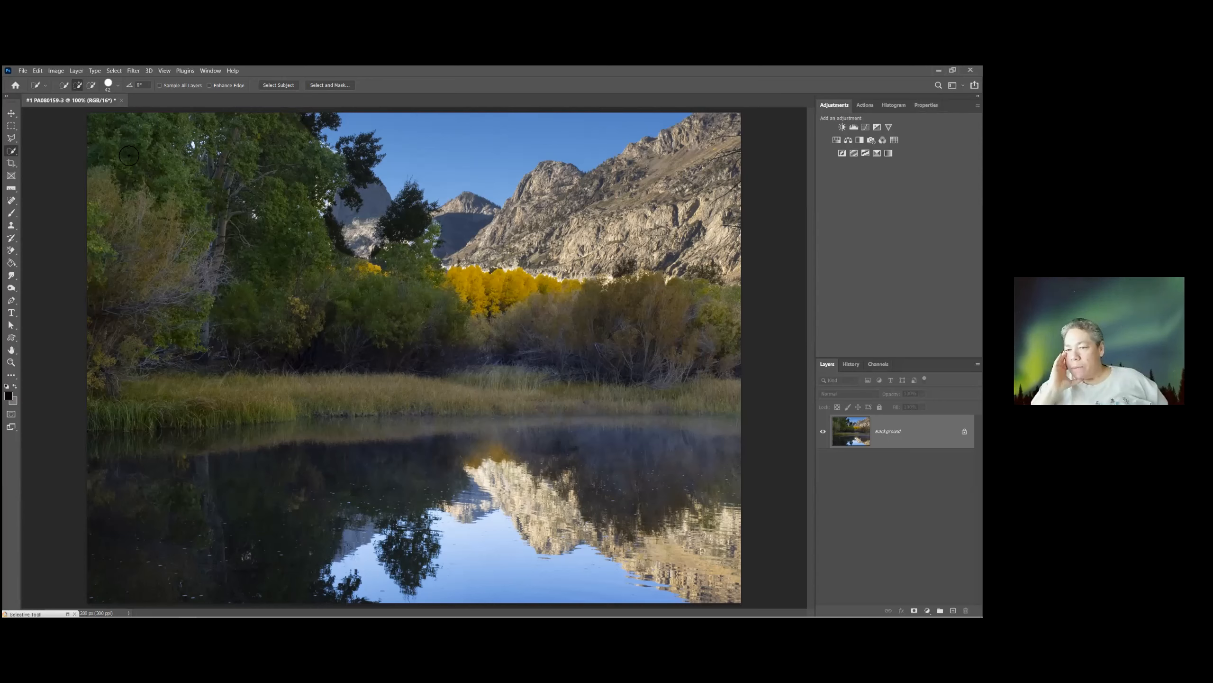
Undo the edits back to the unmasked dark layer, and reopen that smart object in Camera Raw, accepting its settings.
key("ctrl+z")
key("ctrl+z")
key("ctrl+z")
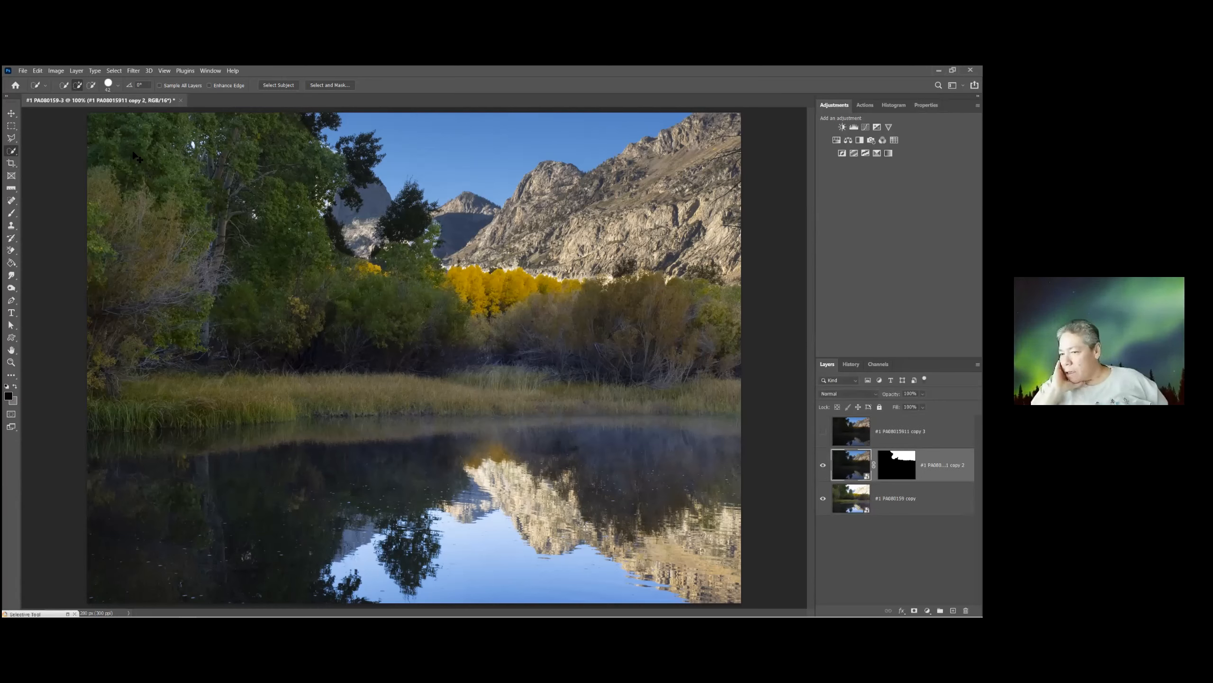
key("ctrl+z")
key("ctrl+z")
key("ctrl+z")
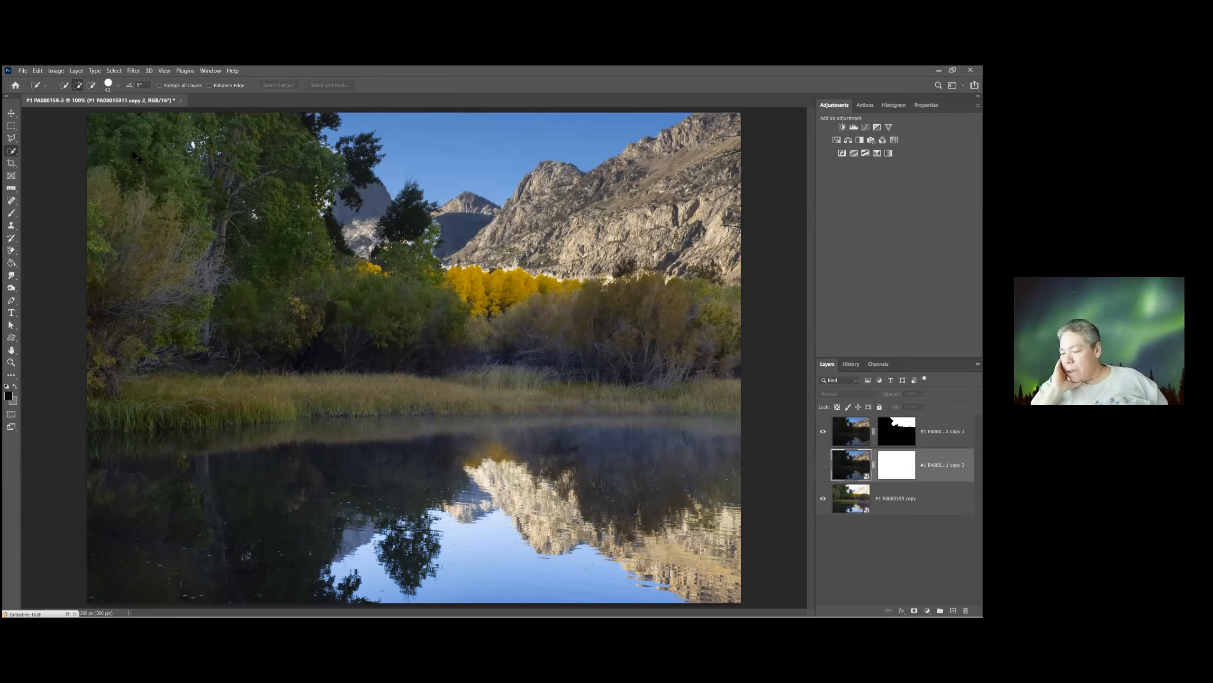
key("ctrl+z")
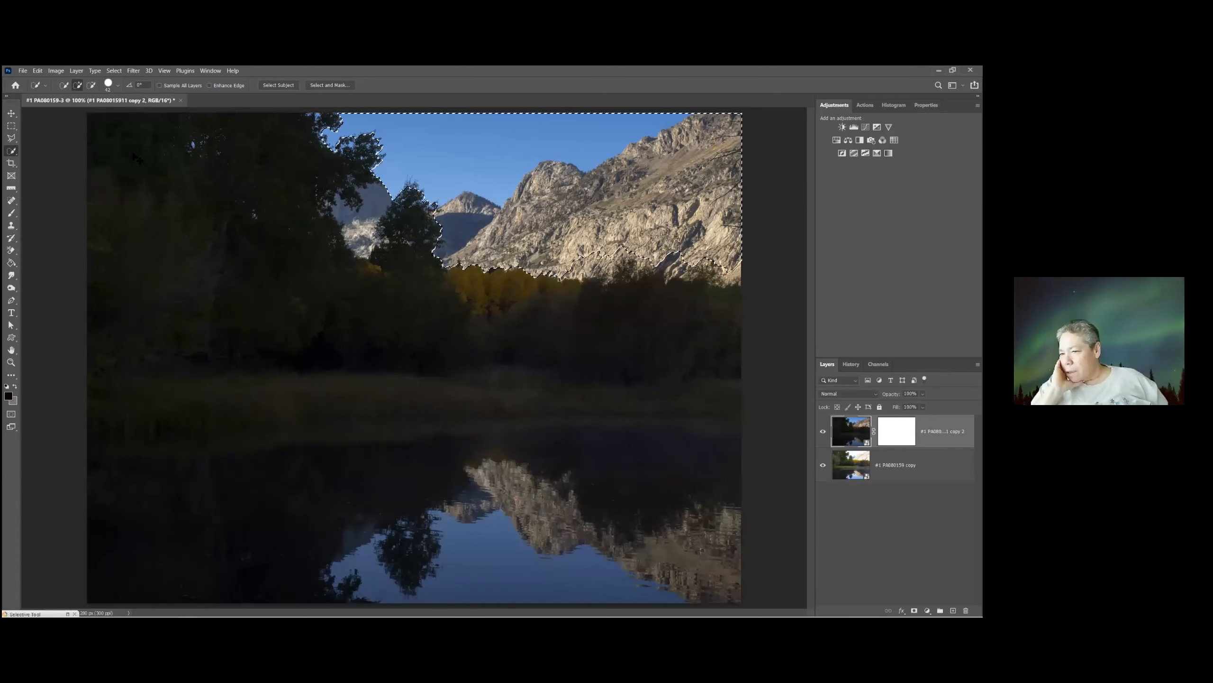
key("ctrl+z")
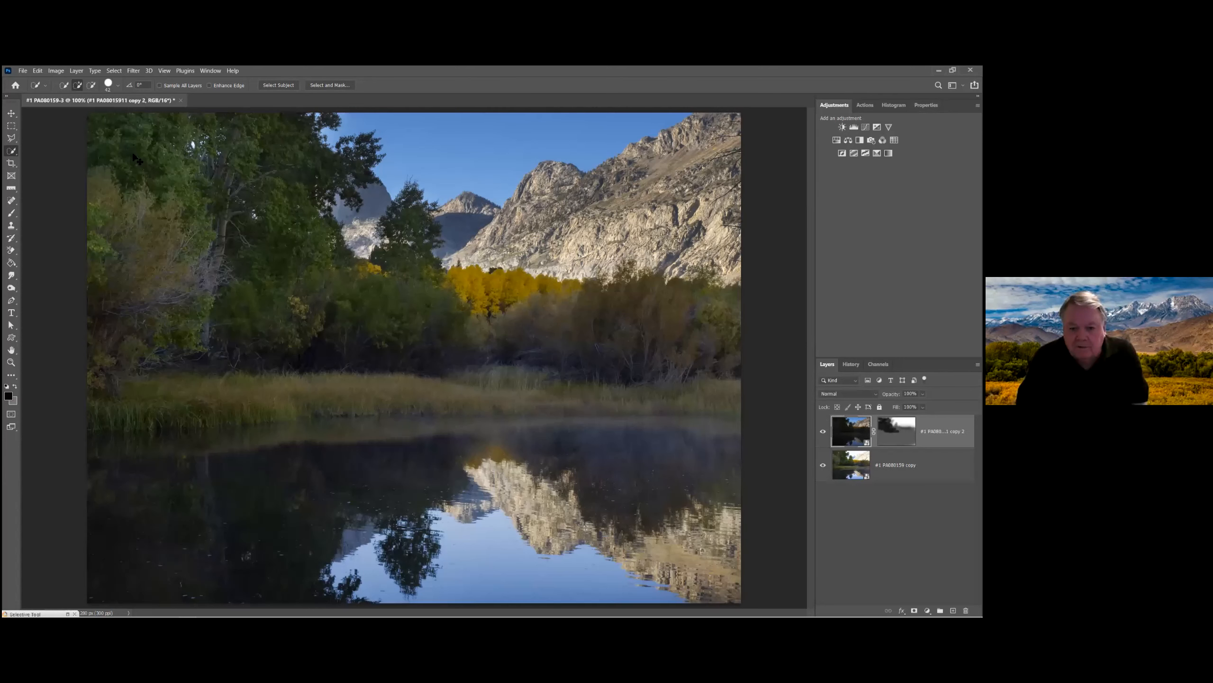
key("ctrl+z")
key("ctrl+z")
key("ctrl+z")
key("ctrl+z")
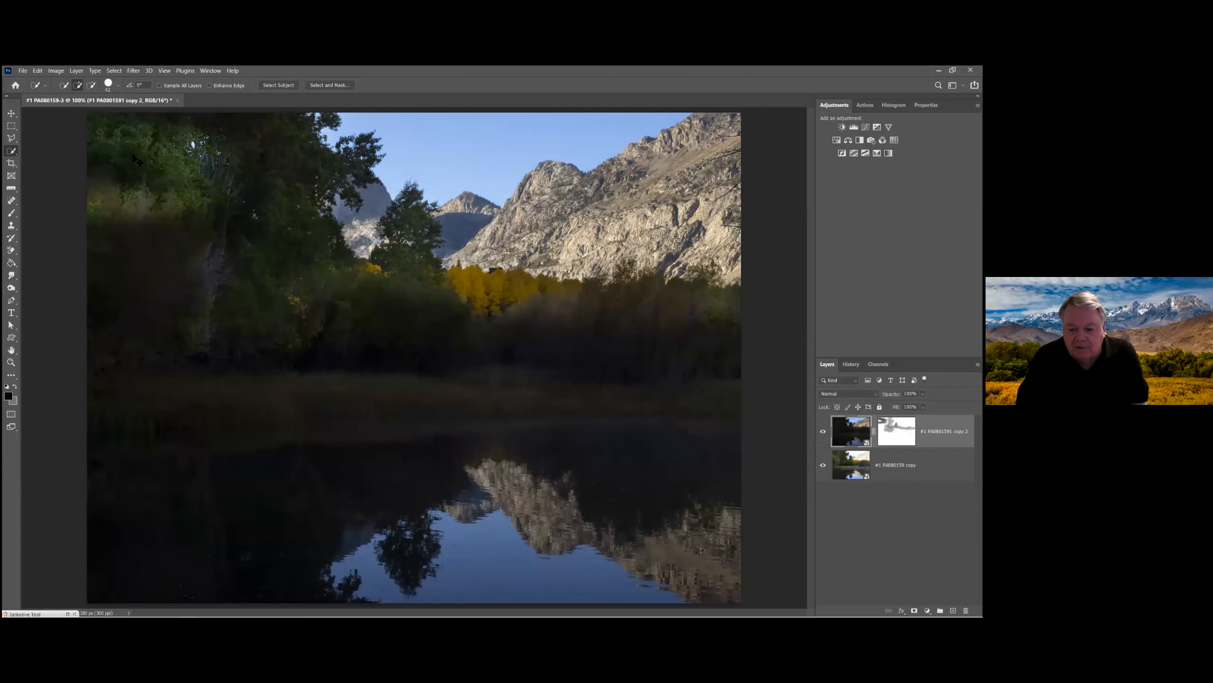
key("ctrl+z")
key("ctrl+z")
key("ctrl+z")
key("ctrl+z")
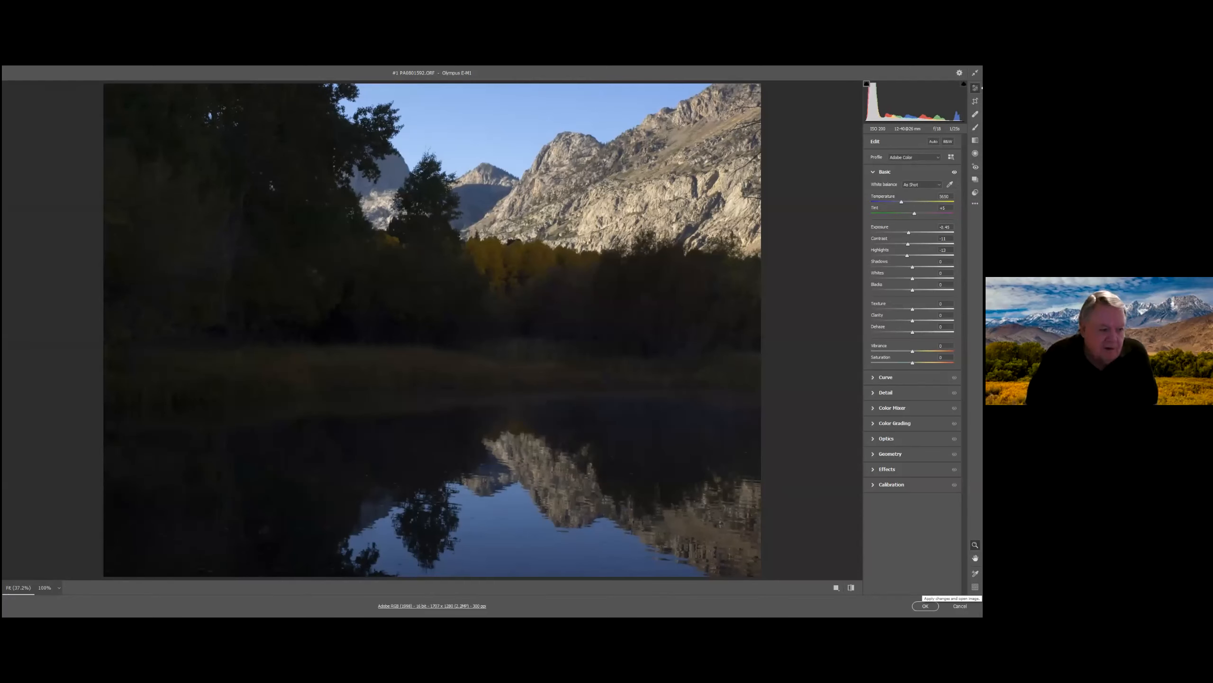
left_click(925, 606)
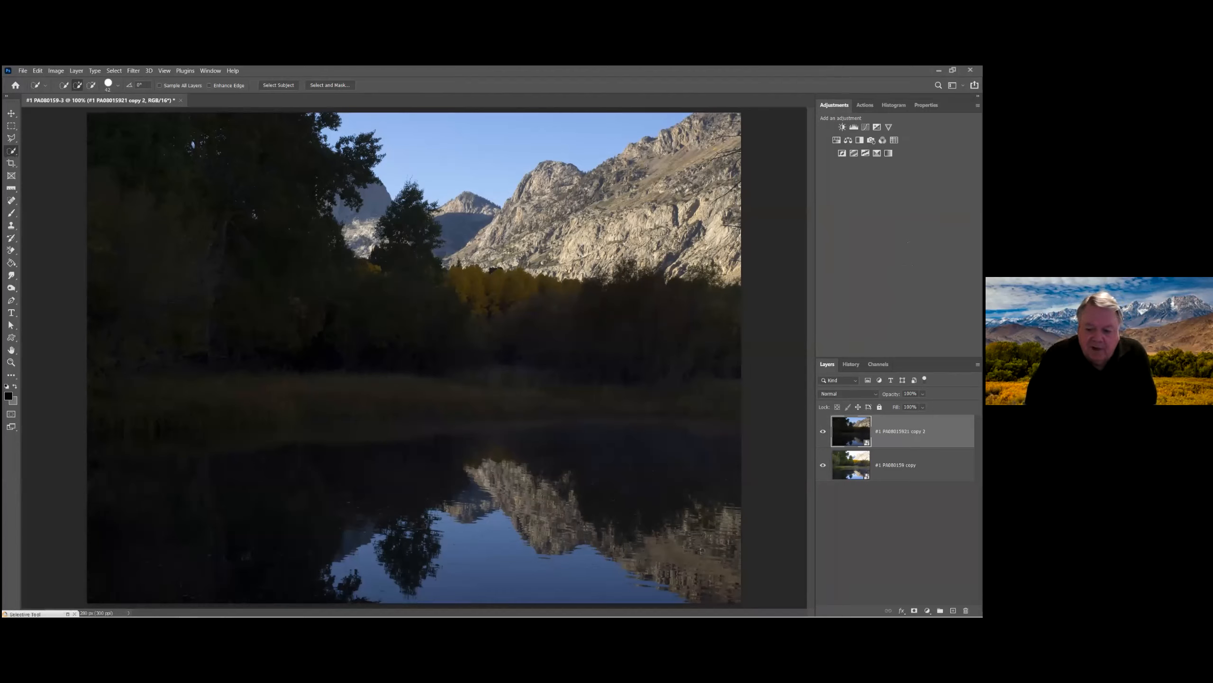
Close the lake photo document without saving its changes, keeping the application open.
left_click(970, 70)
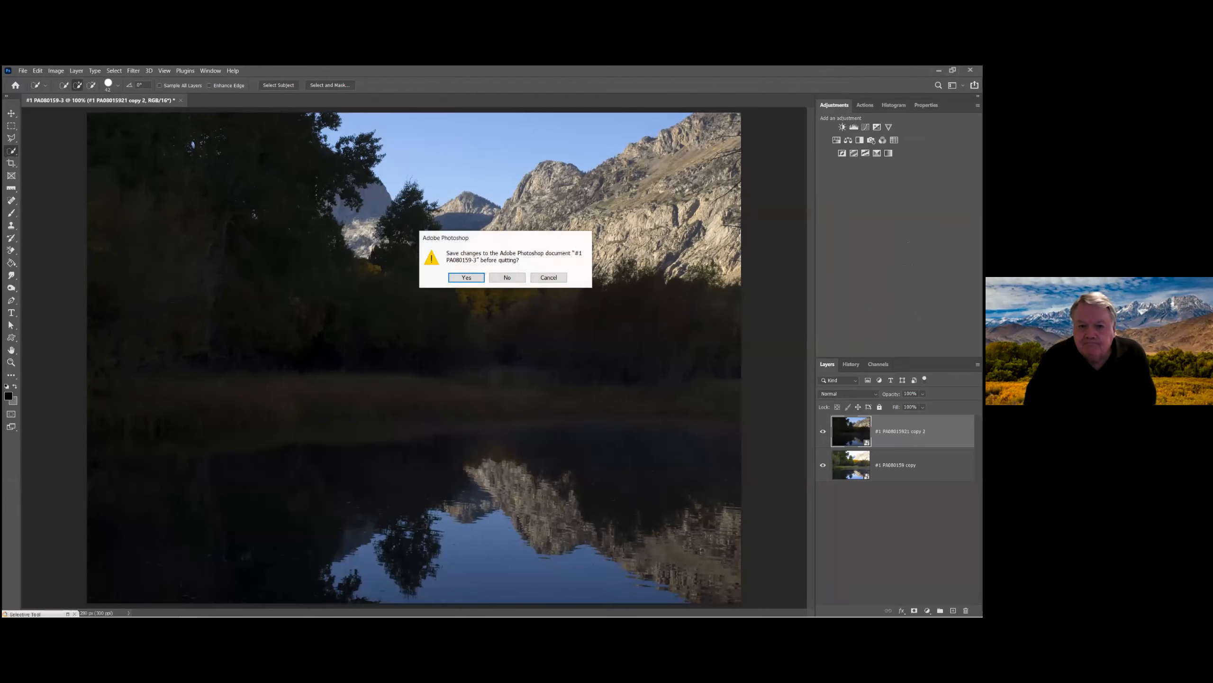
left_click(548, 278)
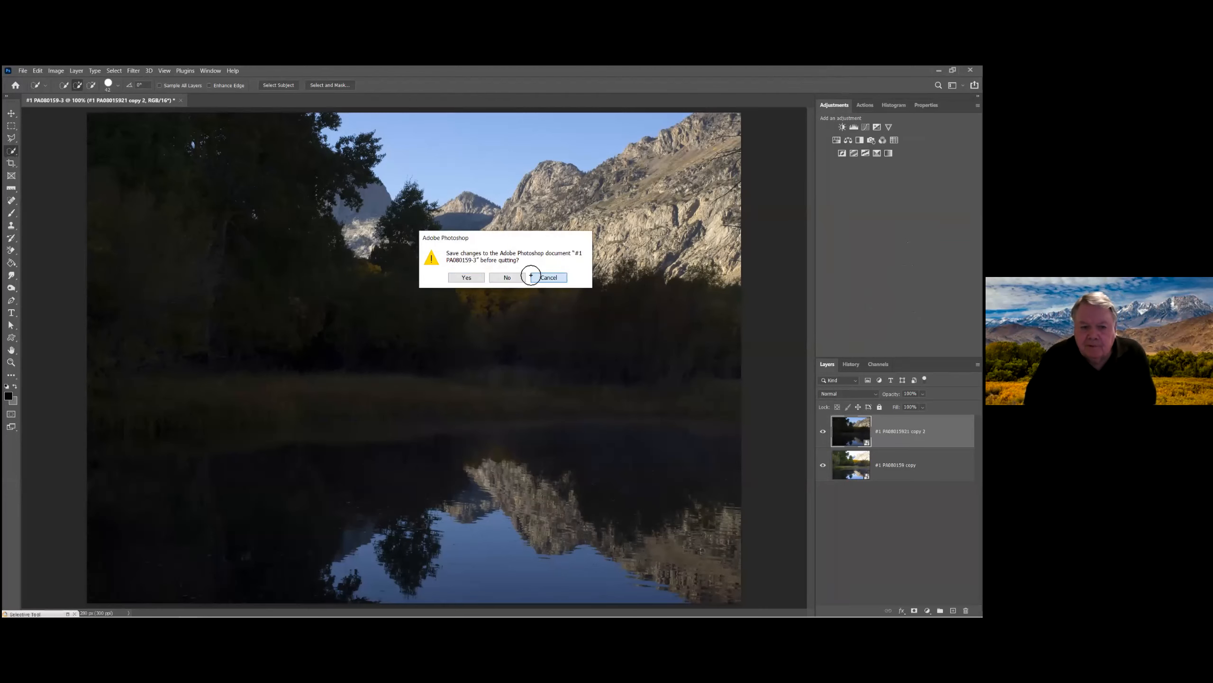
left_click(181, 100)
left_click(493, 278)
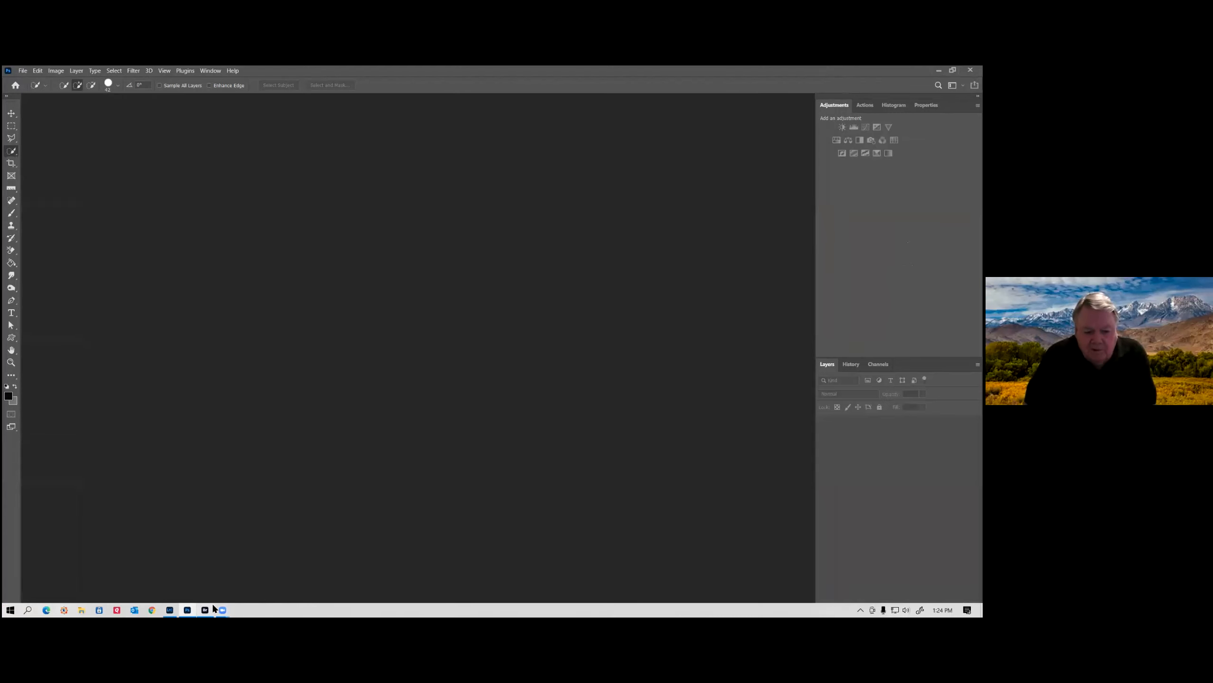
Switch to Bridge, open the lake raw photo through Camera Raw as a regular image, and convert its background to a smart object.
mouse_move(186, 608)
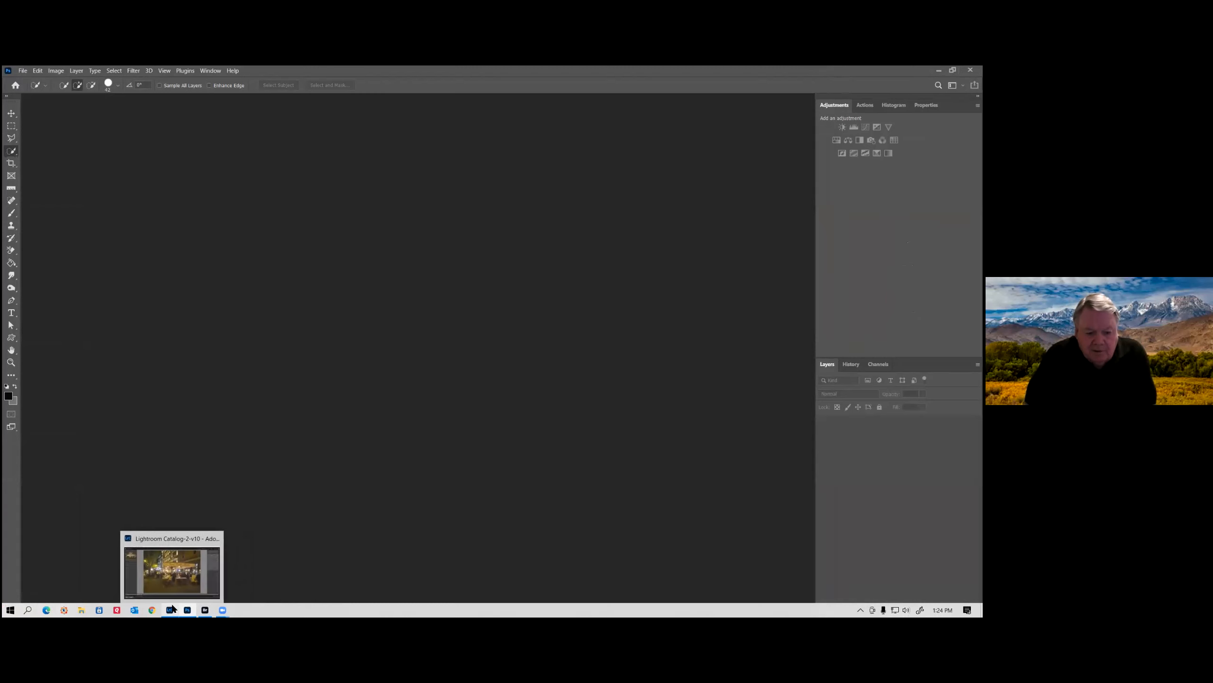
left_click(204, 609)
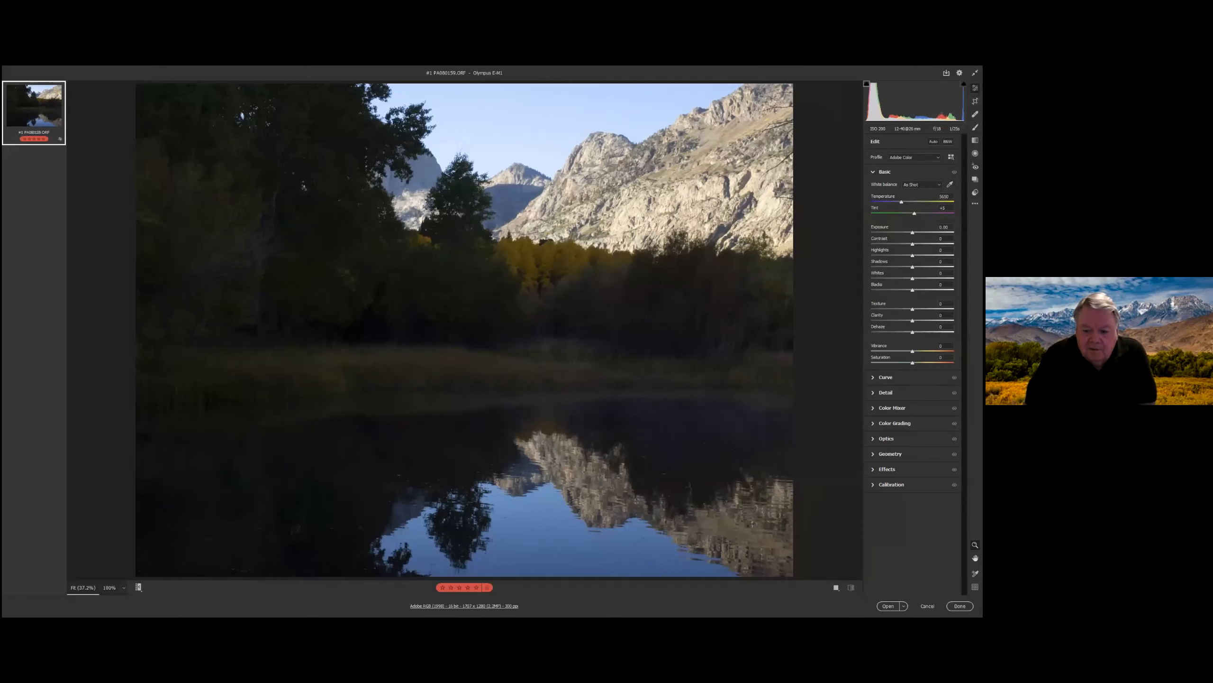
left_click(888, 606)
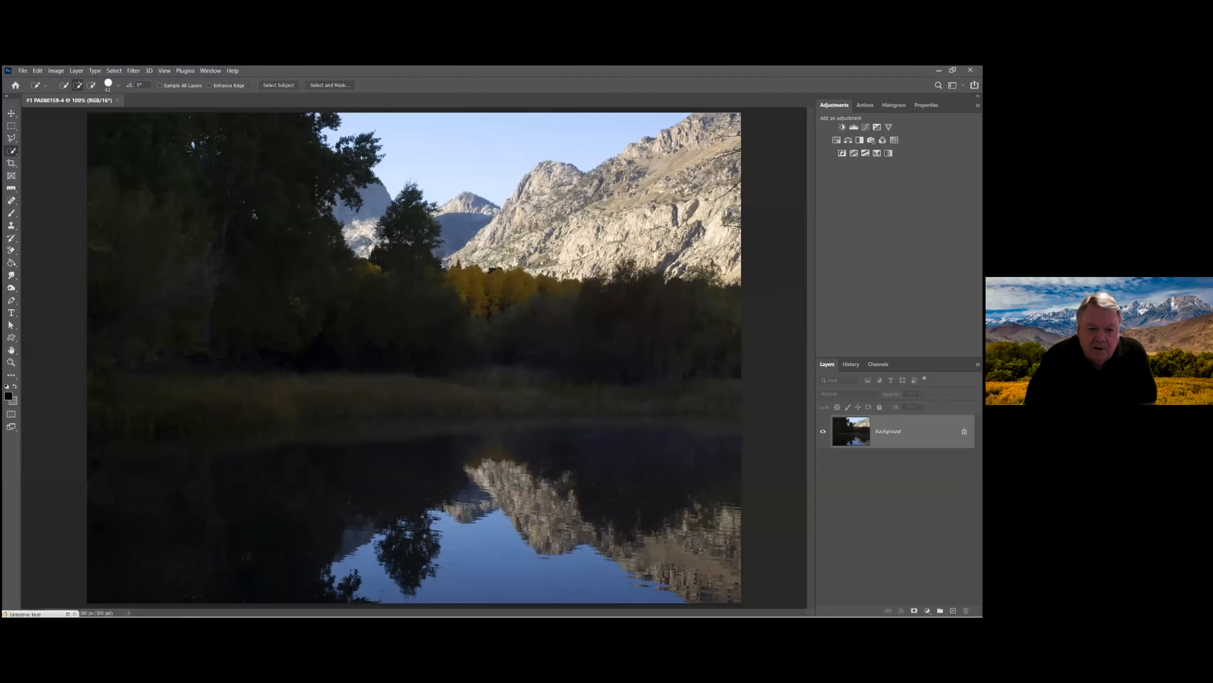
right_click(887, 430)
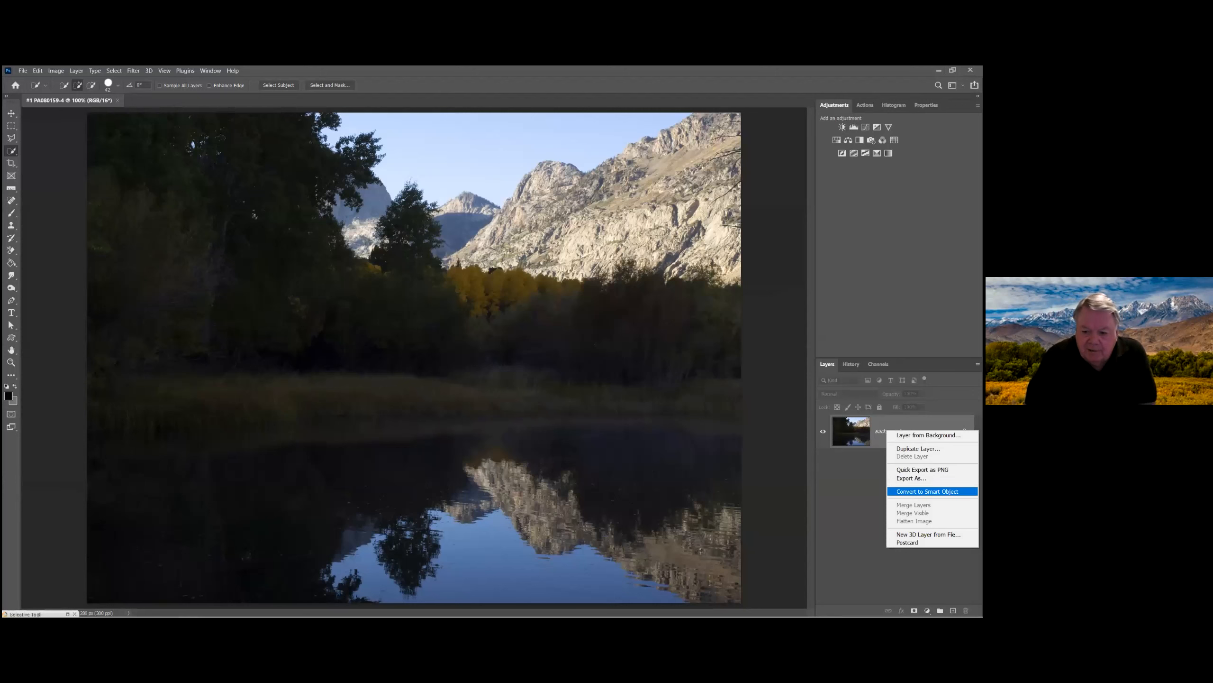
left_click(927, 491)
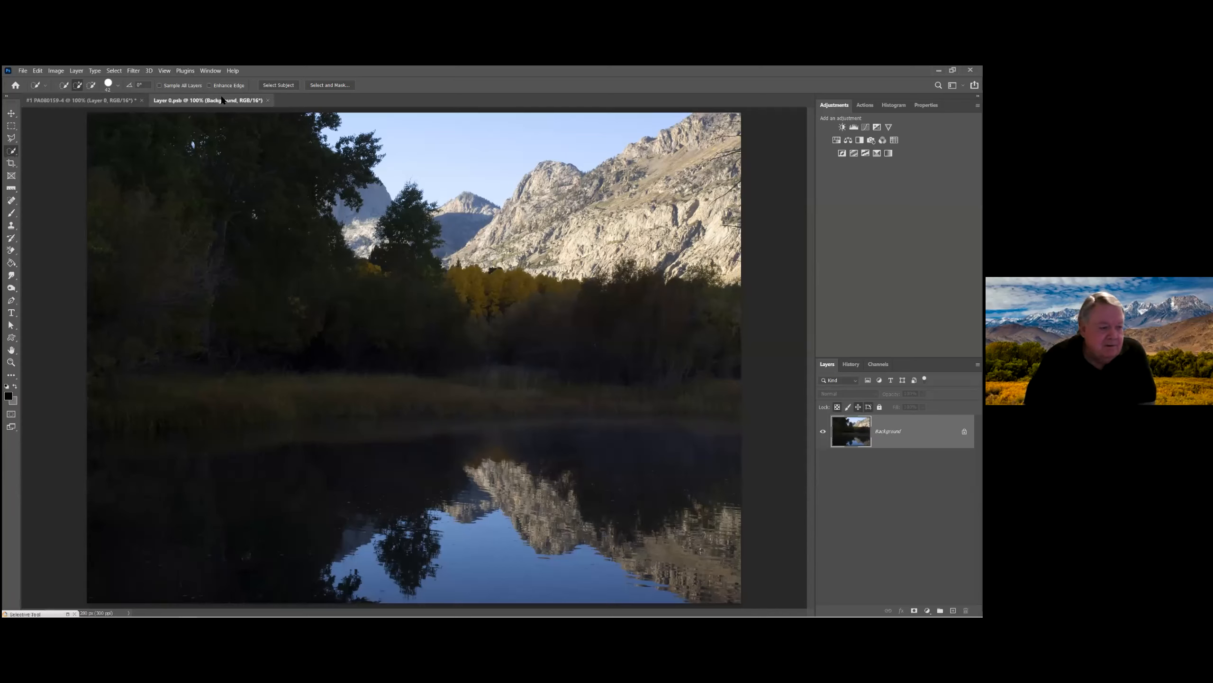
Close the smart object's contents, and close the lake photo document without saving it.
left_click(268, 101)
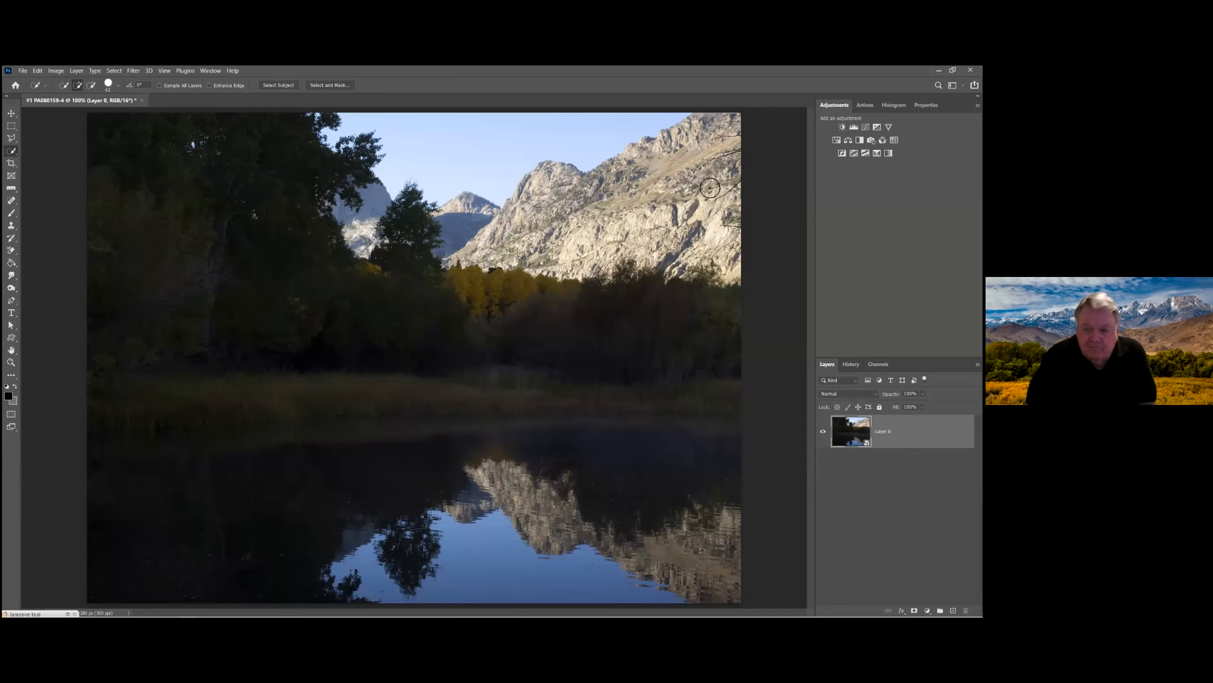
left_click(142, 100)
left_click(498, 276)
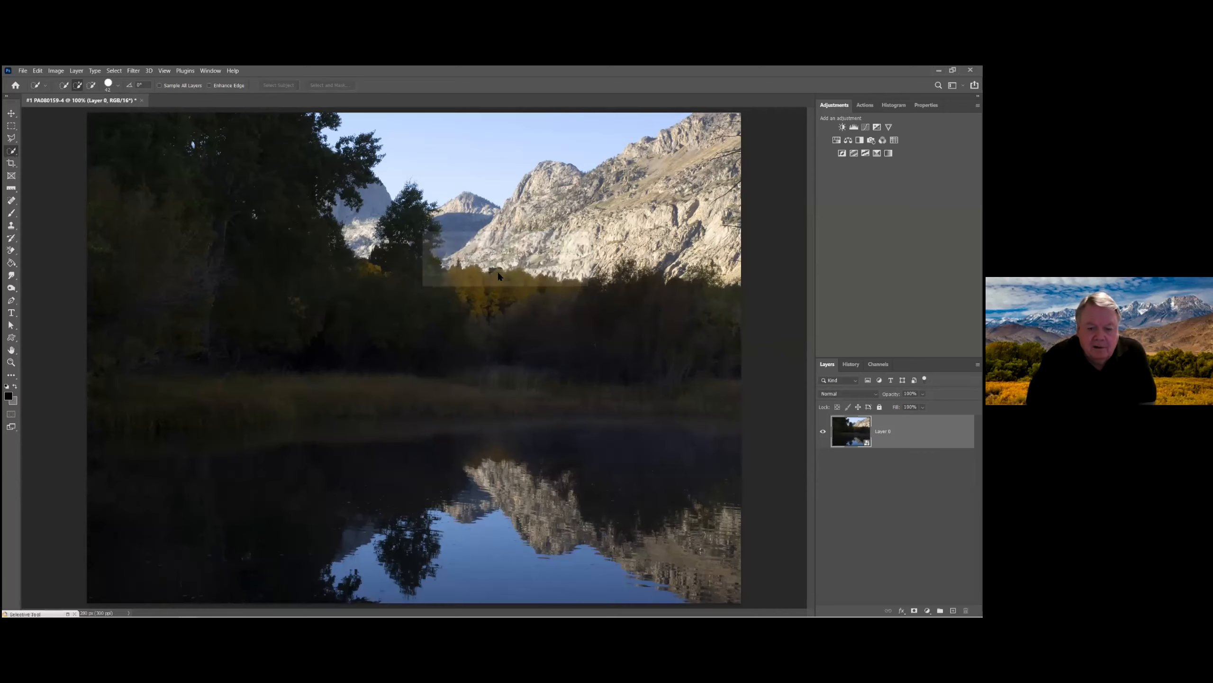
Reopen the lake raw photo #1 PA080159.ORF from Bridge and bring it from Camera Raw into Photoshop as a smart object.
mouse_move(302, 603)
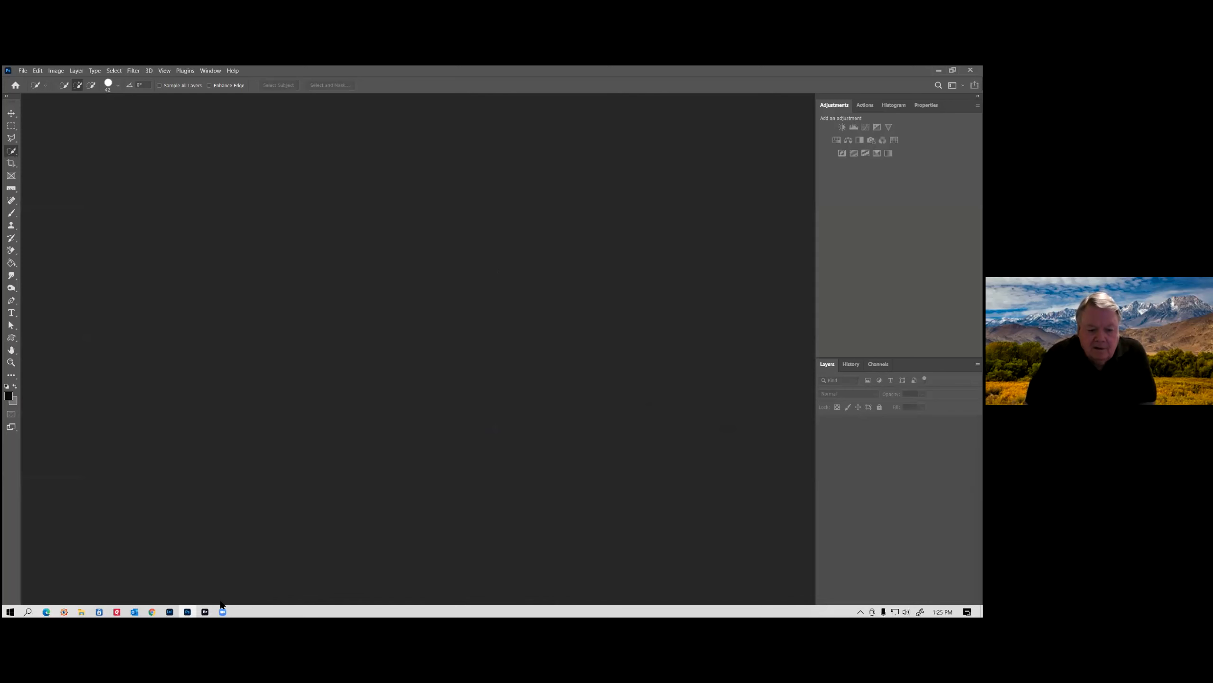
left_click(205, 611)
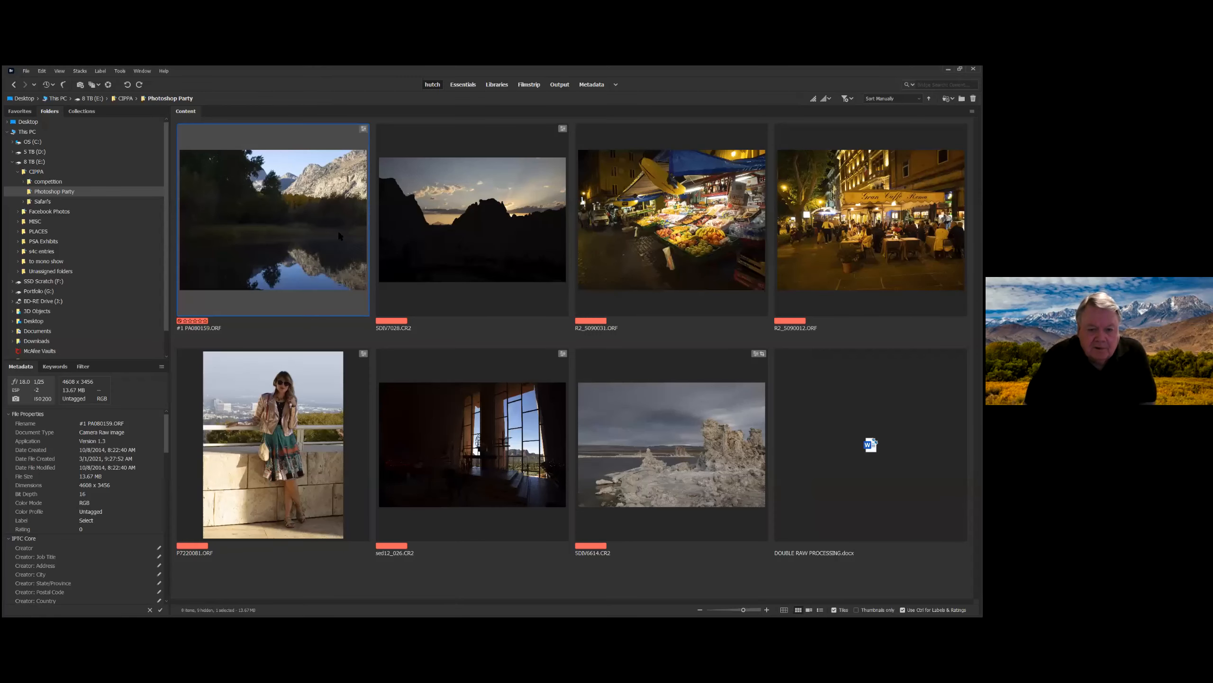
double_click(335, 226)
key("shift")
key("shift+Return")
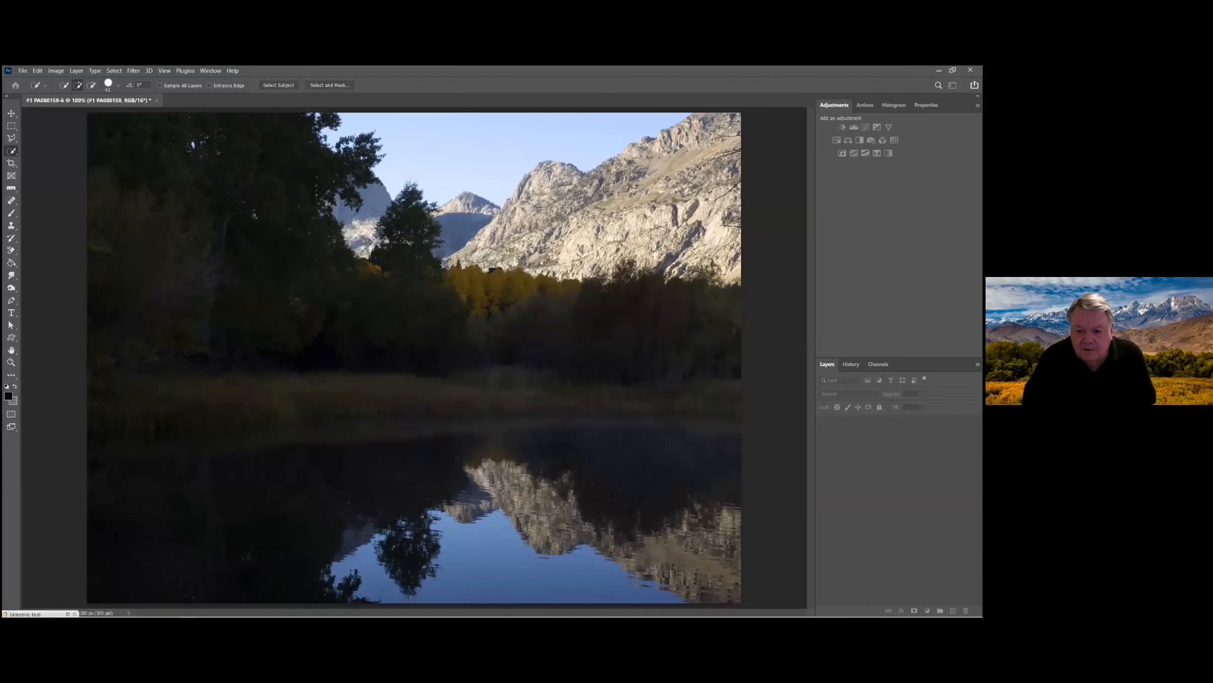
Create an independent copy of the lake smart object via New Smart Object via Copy and brighten its shadows and exposure in Camera Raw.
right_click(855, 425)
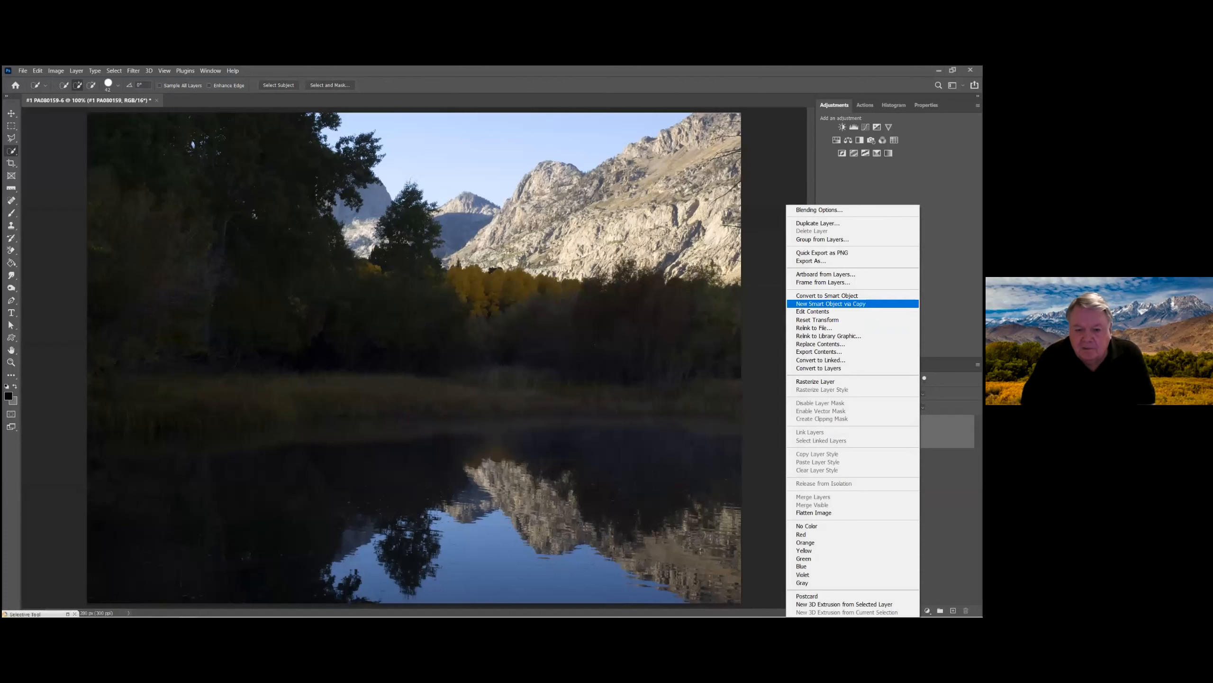
left_click(915, 303)
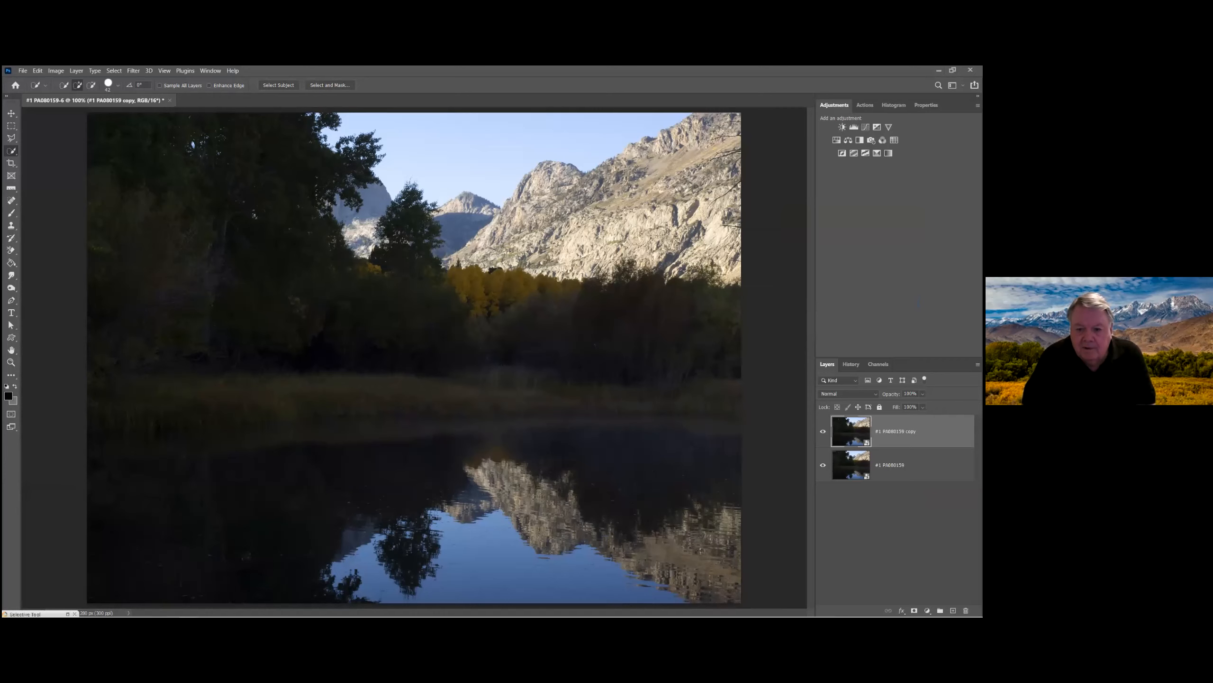
double_click(851, 431)
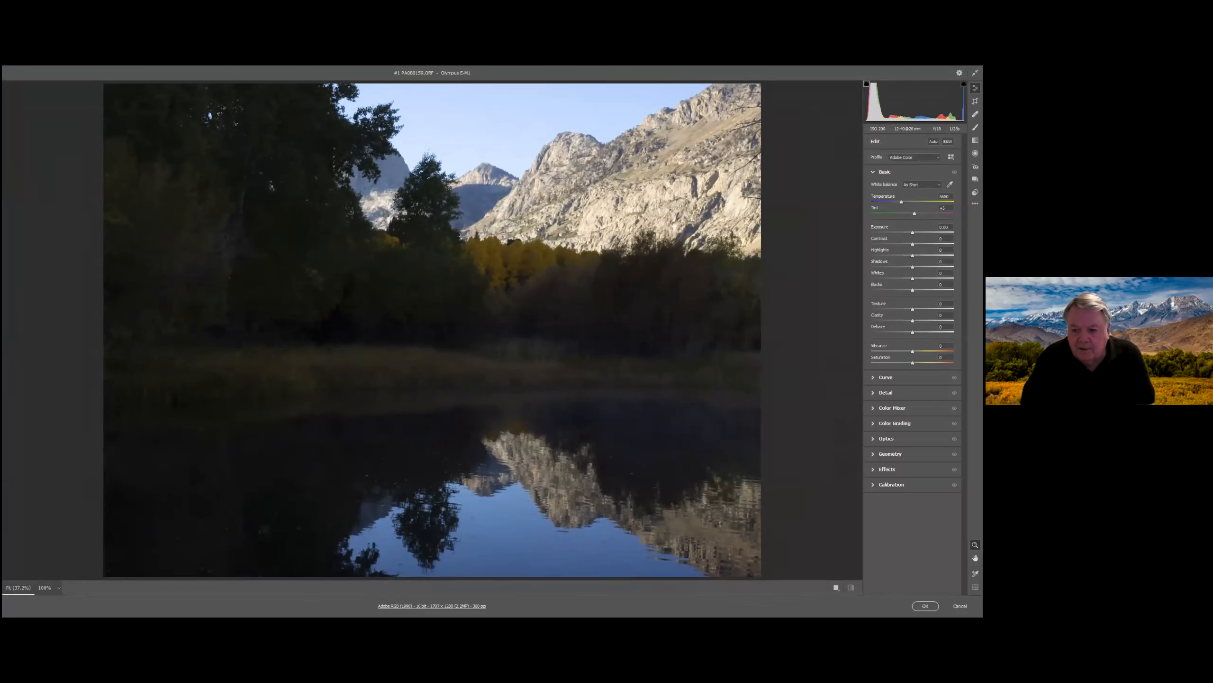
left_click_drag(913, 267, 919, 232)
left_click(926, 606)
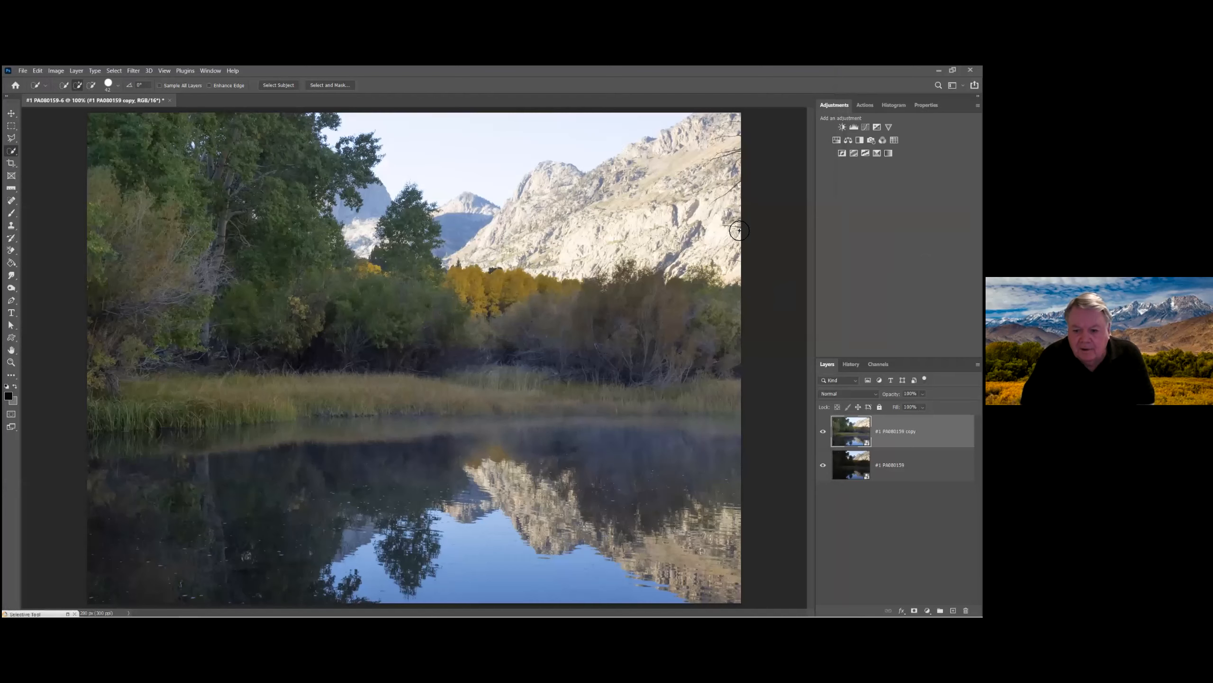
Select the sky and mountains, add a layer mask to the bright copy, and invert it so only the foreground stays bright.
mouse_move(612, 180)
left_mouse_down()
mouse_move(437, 141)
mouse_move(362, 202)
mouse_move(361, 226)
mouse_move(416, 163)
mouse_move(439, 169)
mouse_move(453, 241)
mouse_move(580, 250)
mouse_move(625, 231)
mouse_move(675, 232)
mouse_move(737, 261)
mouse_move(671, 258)
mouse_move(702, 187)
left_mouse_up()
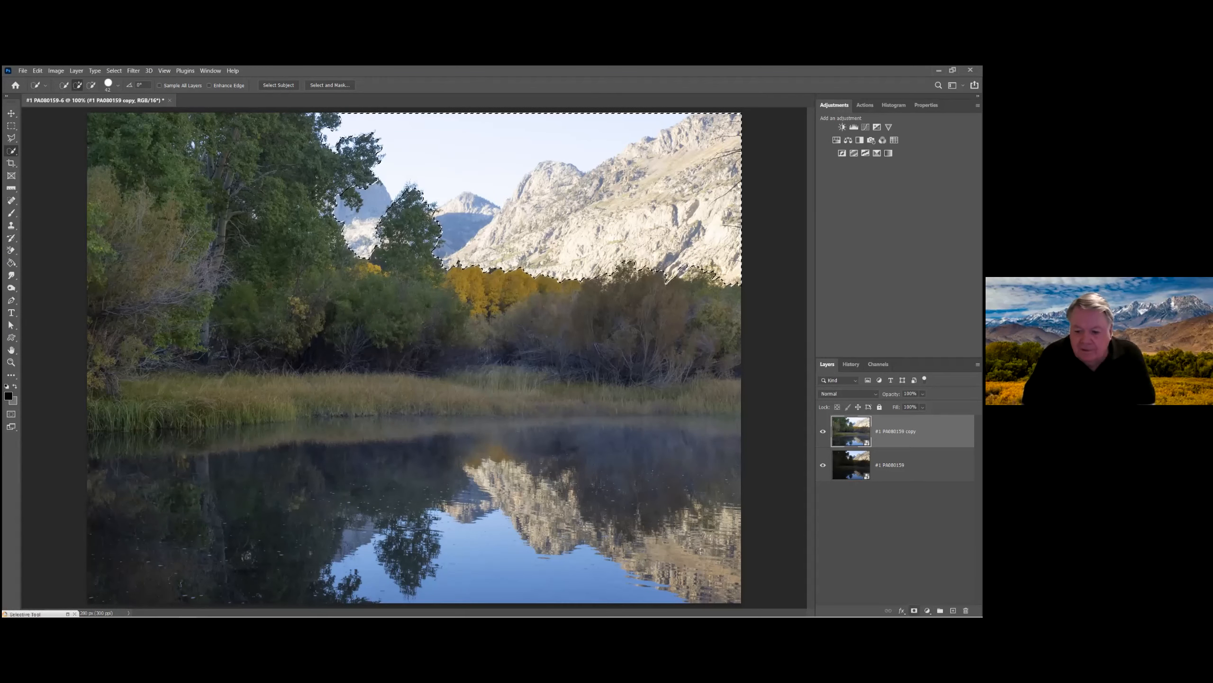
left_click(914, 610)
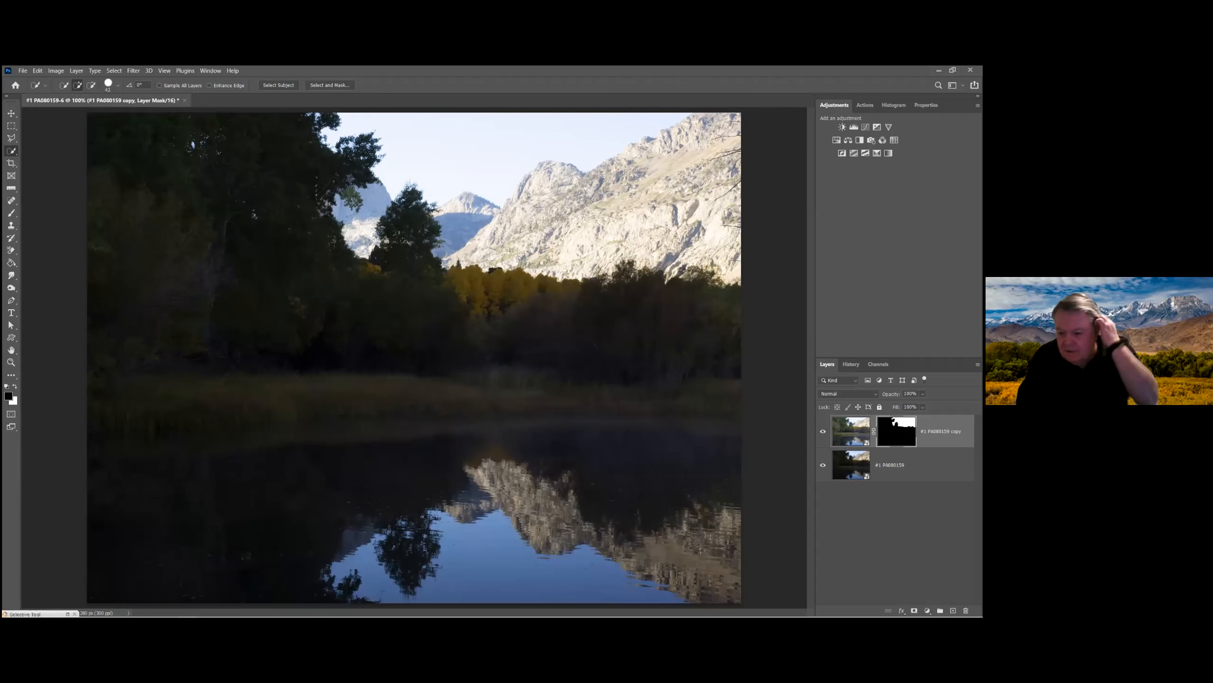
key("ctrl+i")
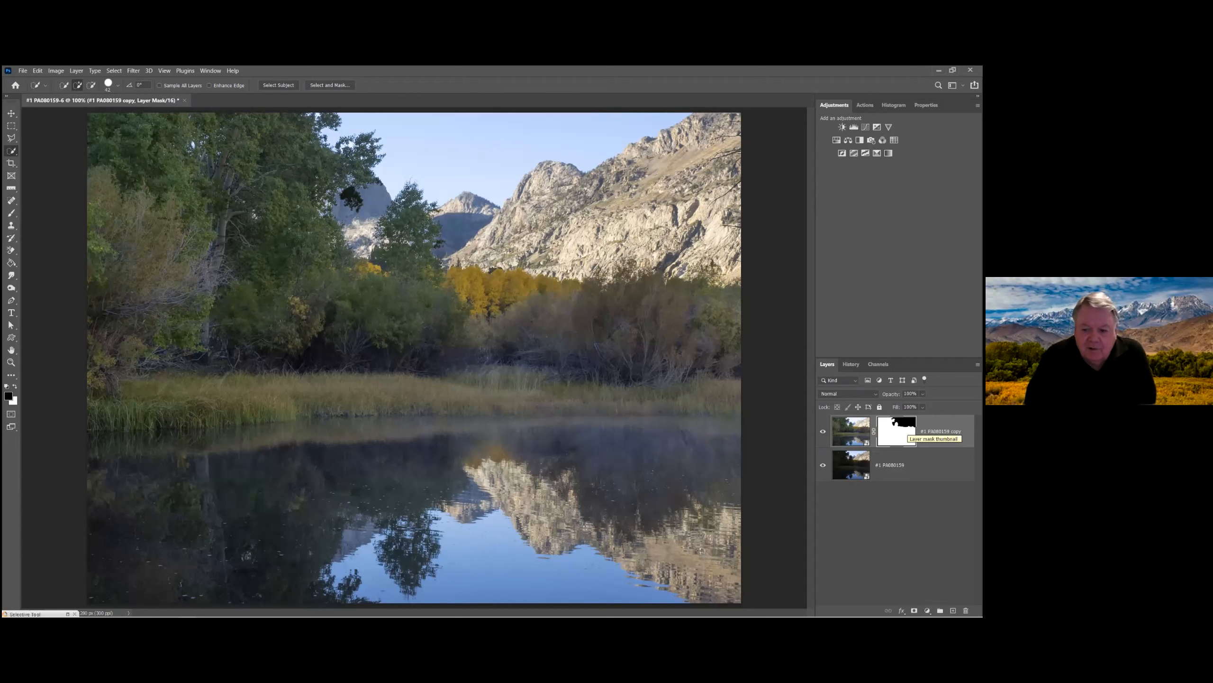
Apply the Topaz Adjust 5 filter with the Color Blast preset to the bright copy's image as a smart filter.
left_click(851, 431)
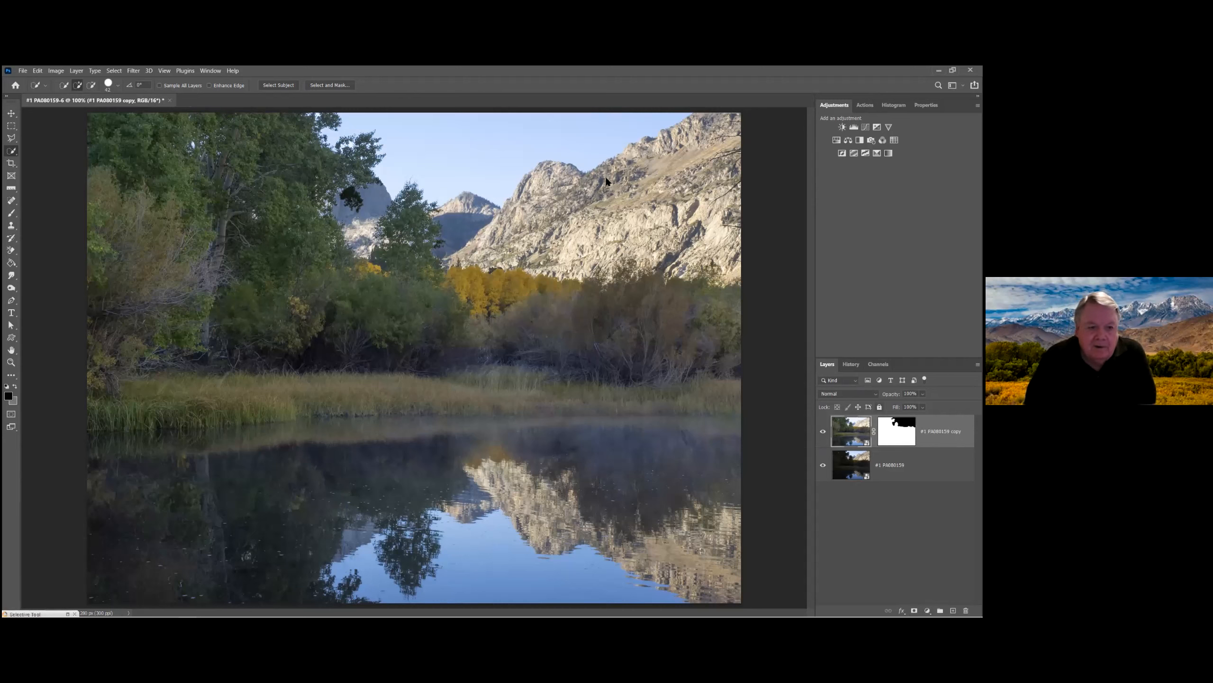
left_click(114, 70)
mouse_move(133, 70)
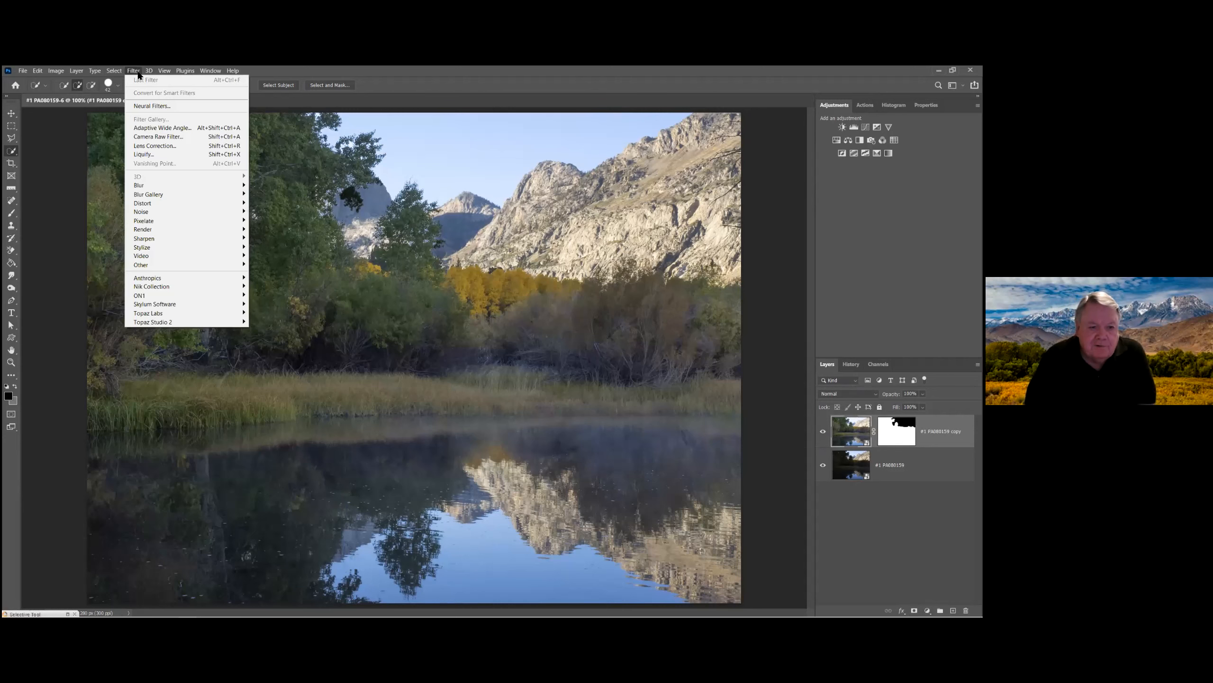
mouse_move(152, 314)
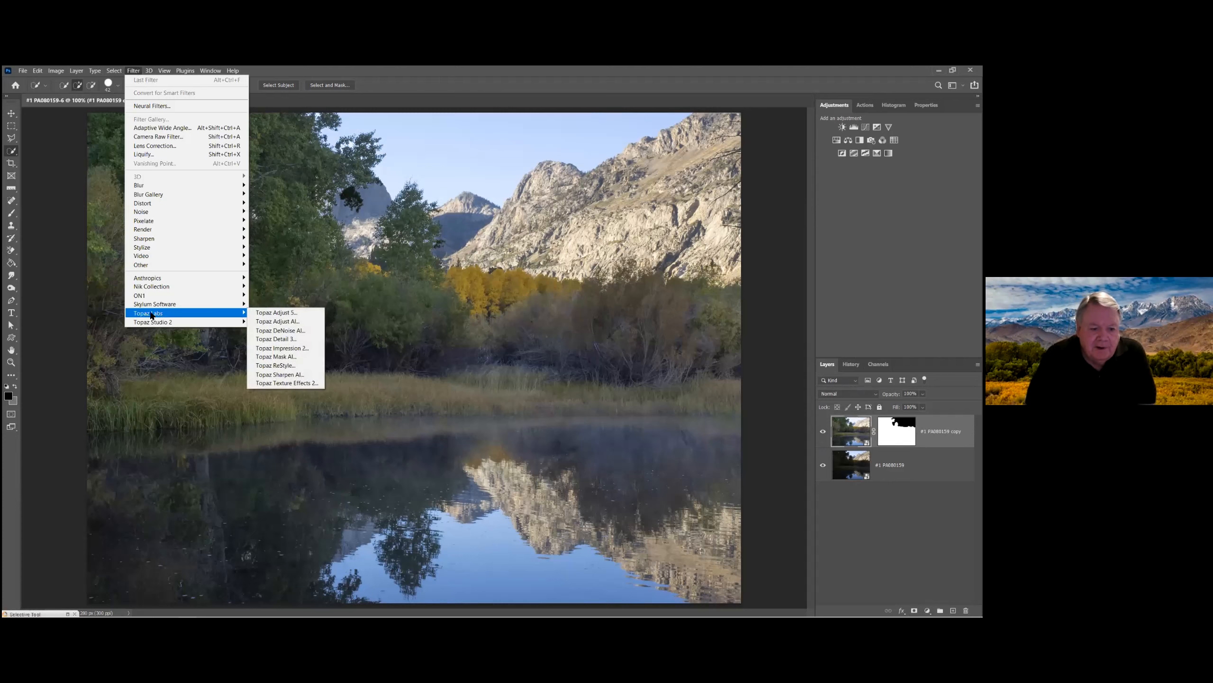
left_click(285, 321)
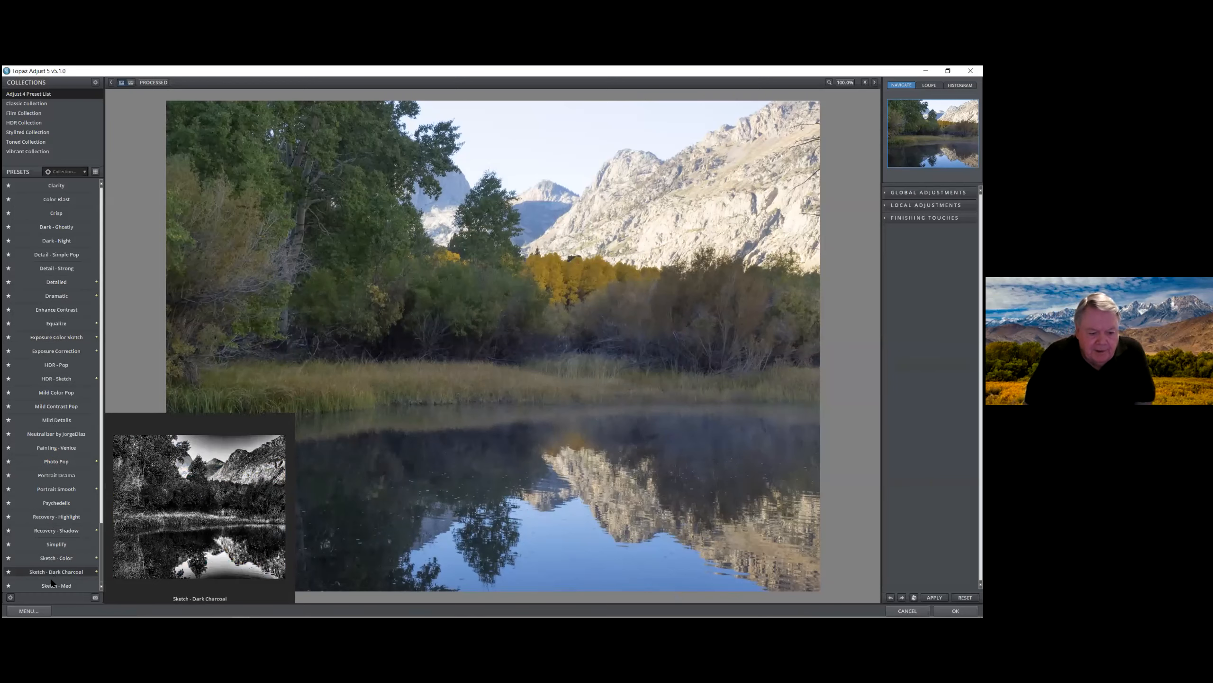
left_click(54, 200)
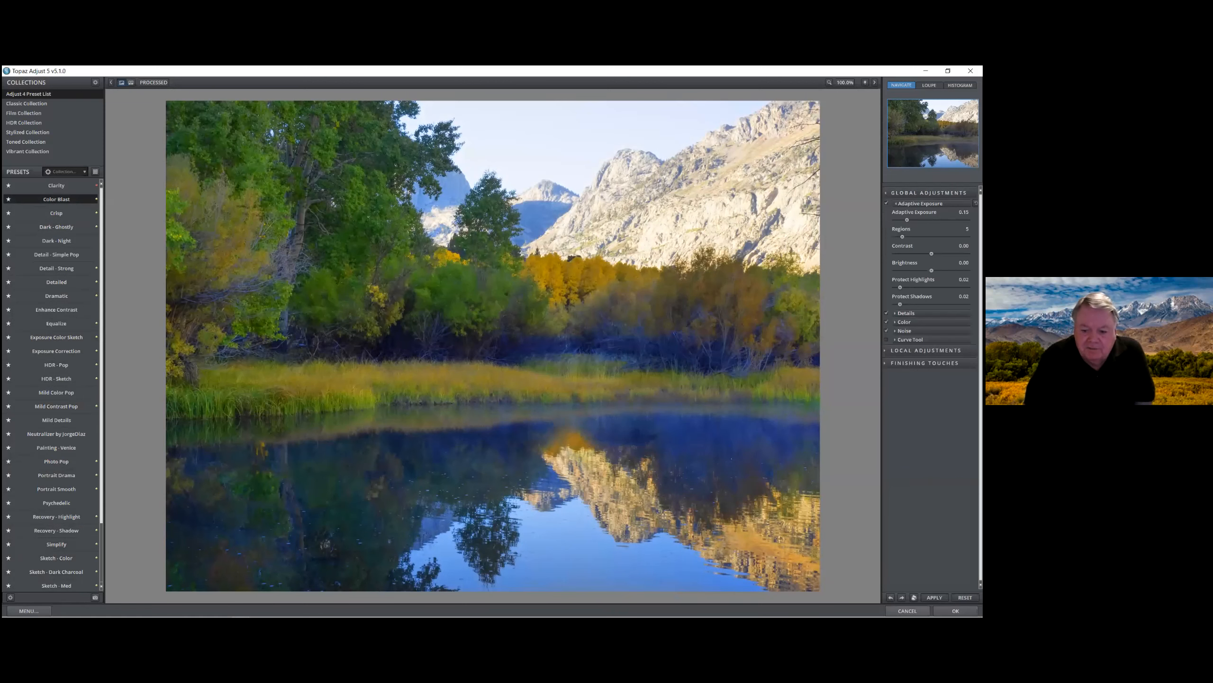
left_click(955, 610)
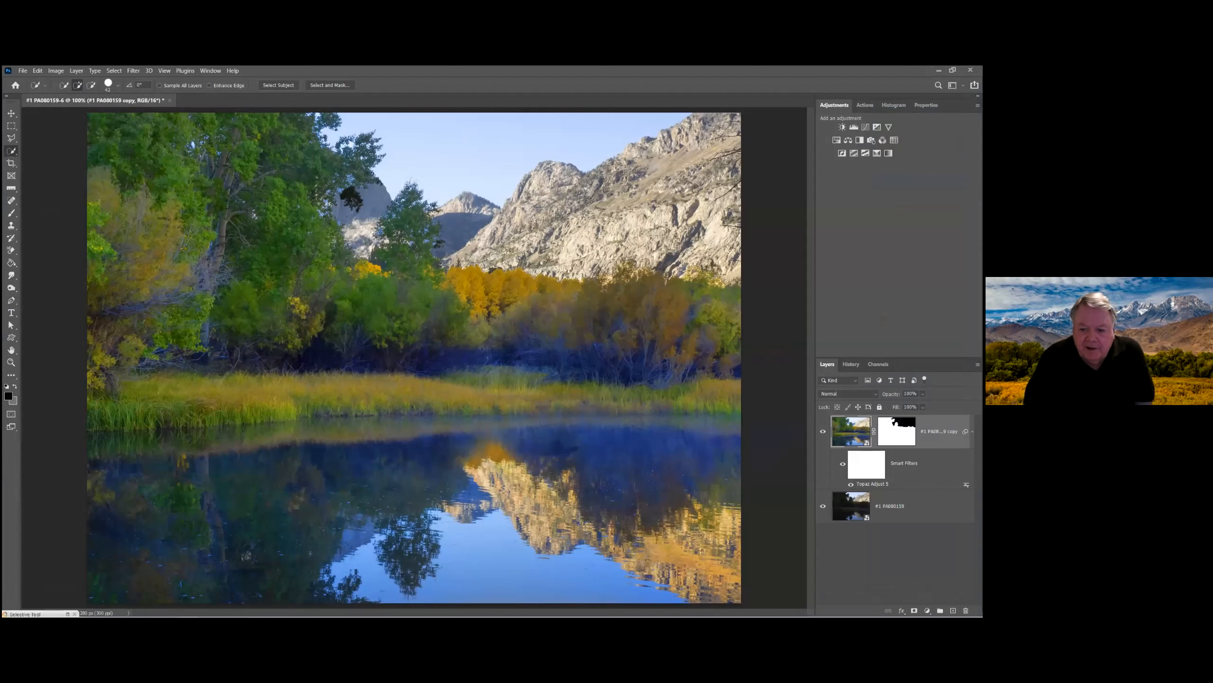
Lower the bright layer's opacity to about 69% and change its Topaz Adjust 5 smart filter to the Crisp preset.
left_click(923, 393)
left_click_drag(933, 405, 907, 405)
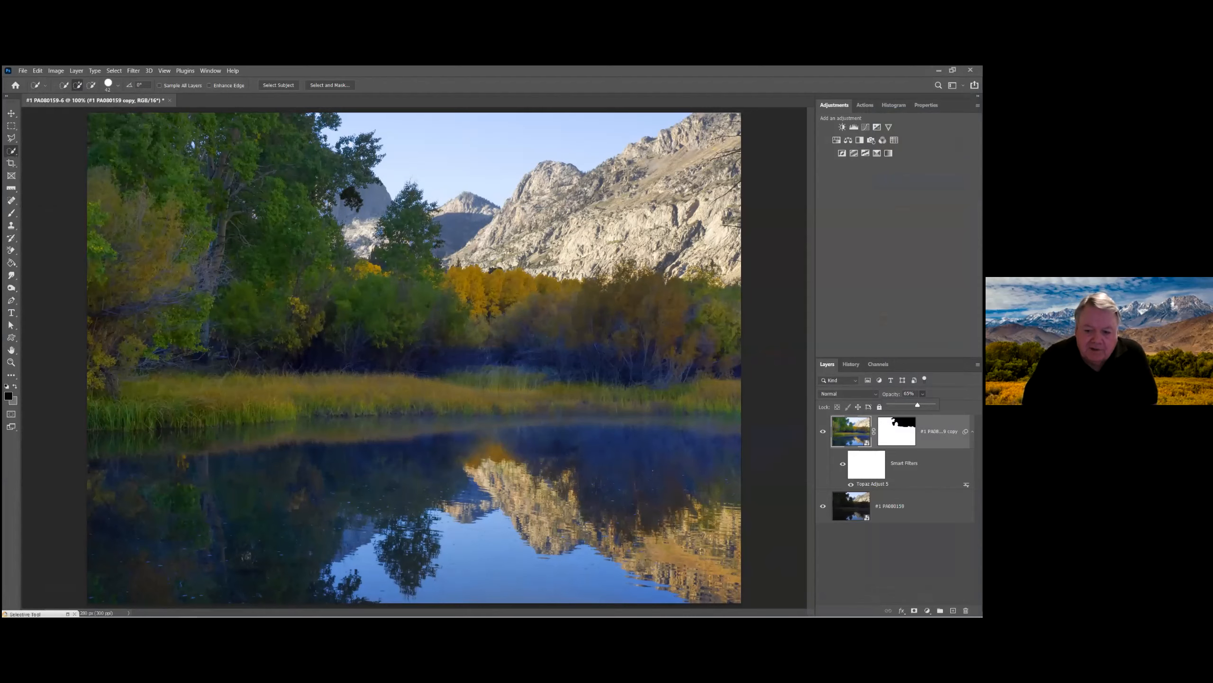
double_click(871, 484)
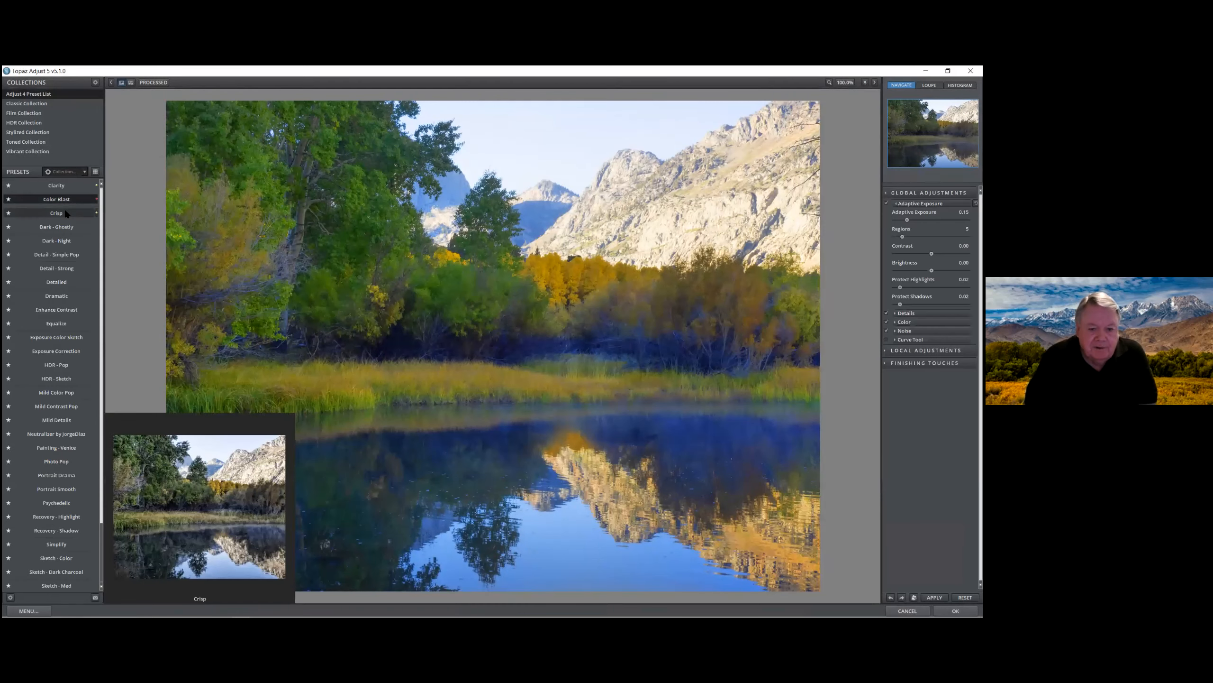
left_click(65, 212)
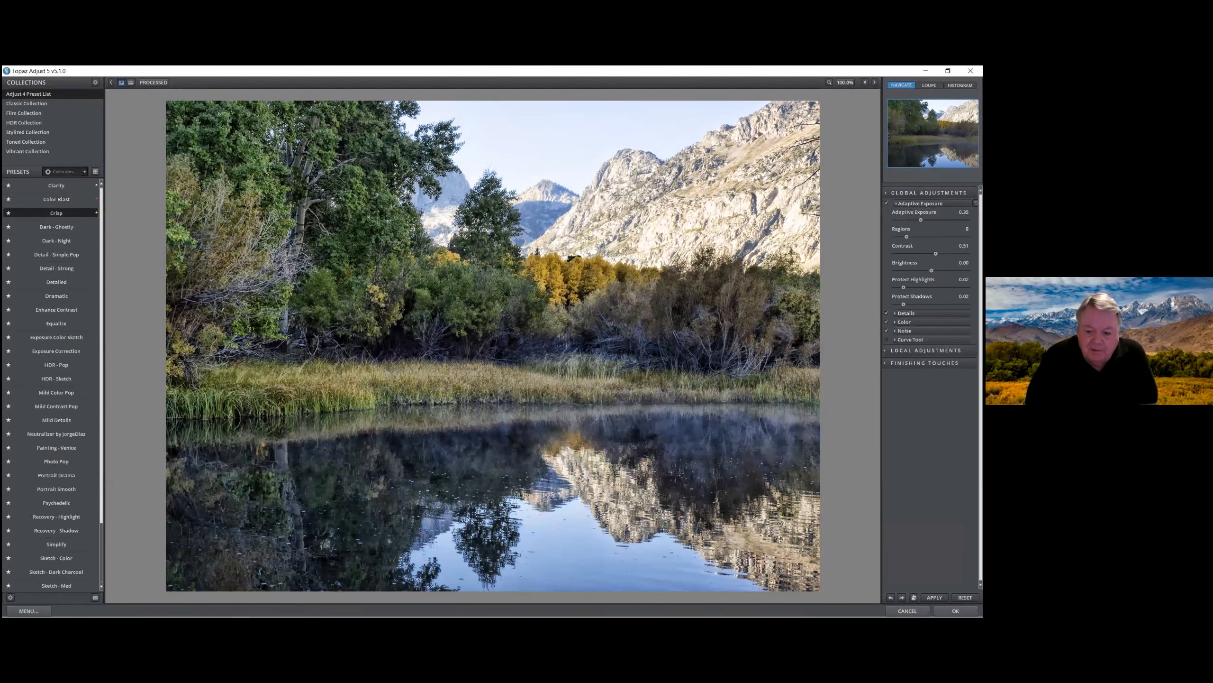
left_click(956, 611)
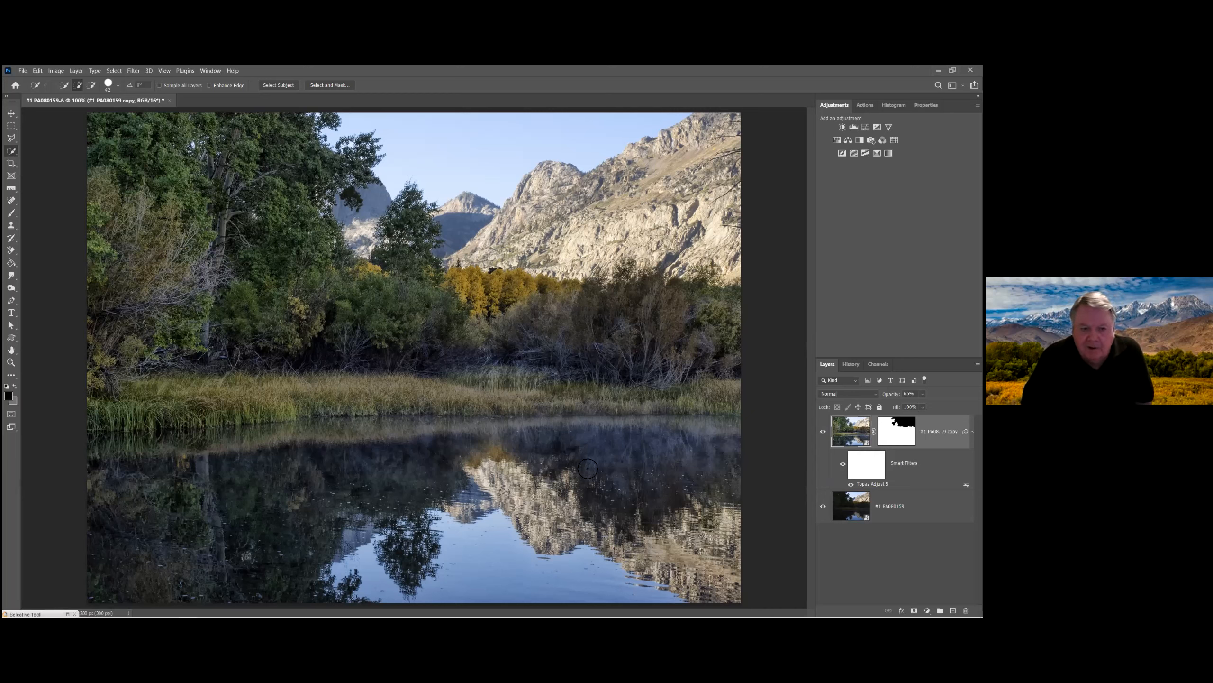
Close the double-processed lake photo, discarding its changes.
left_click(169, 102)
left_click(520, 274)
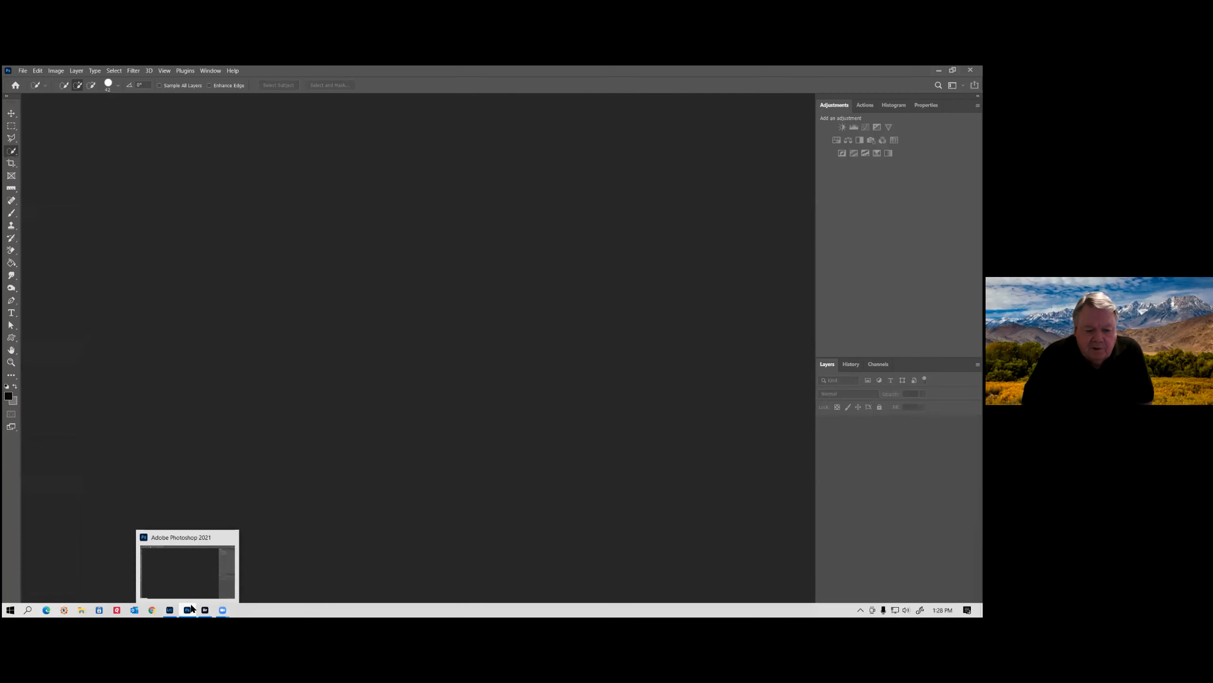
Switch to Lightroom Classic and examine the Edit In options for opening the café photo as a smart object in Photoshop.
left_click(170, 610)
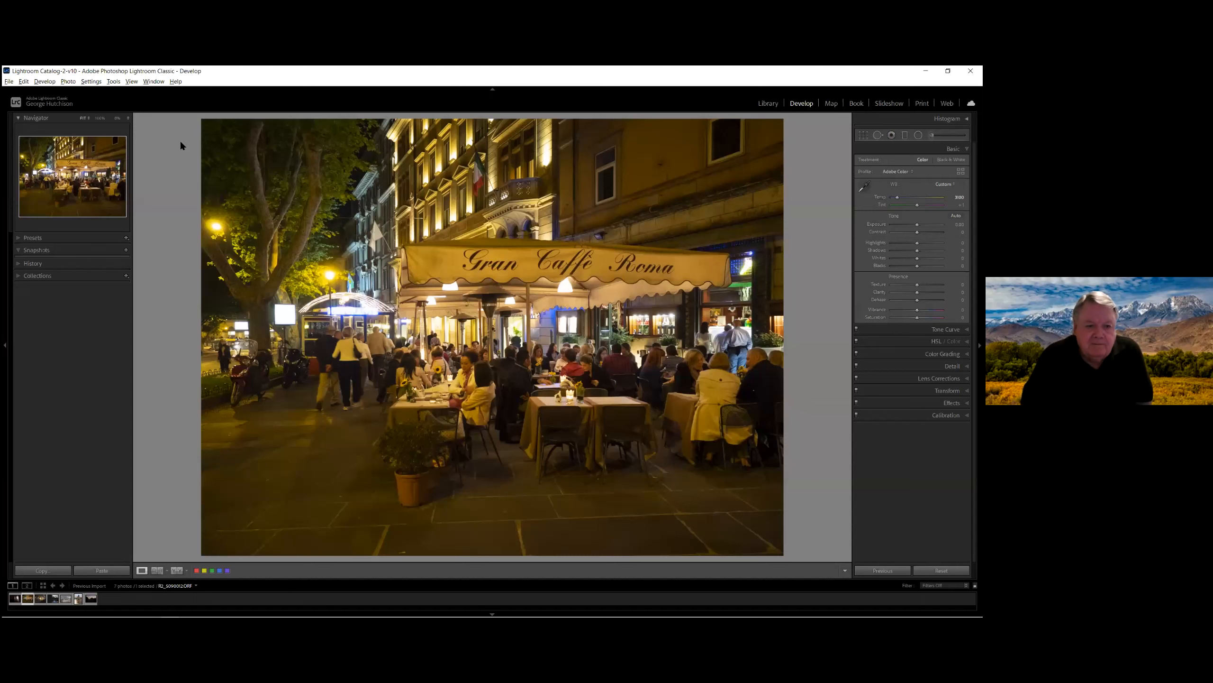
left_click(70, 82)
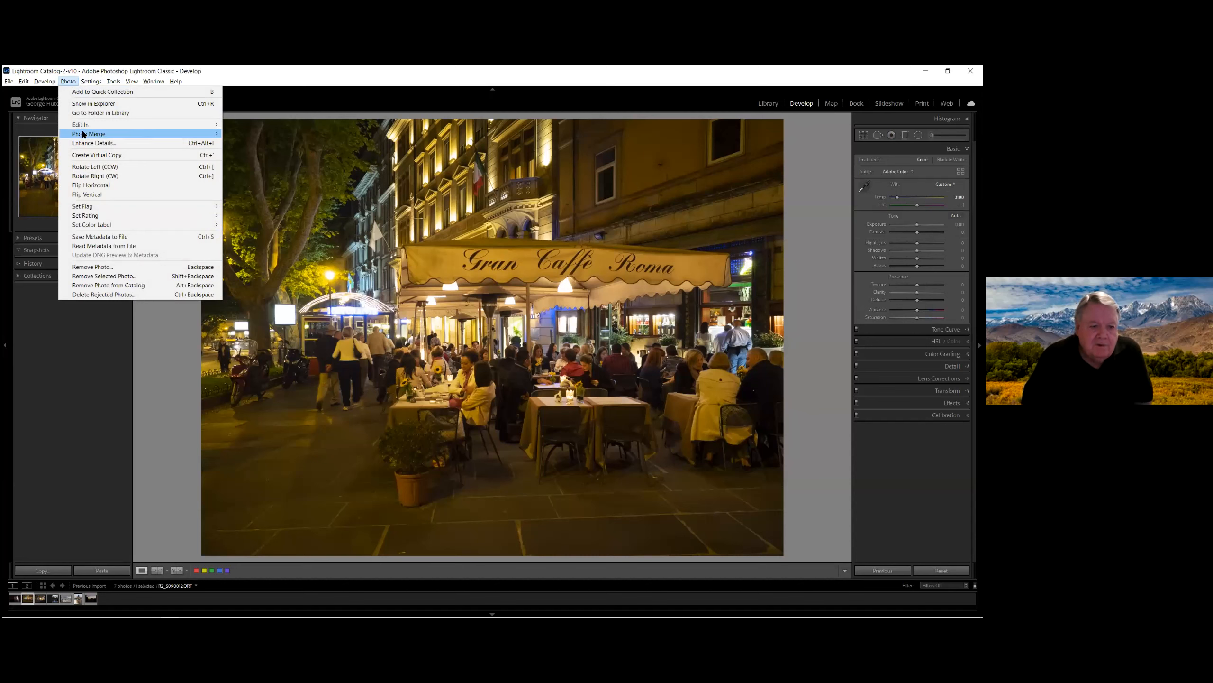
mouse_move(85, 129)
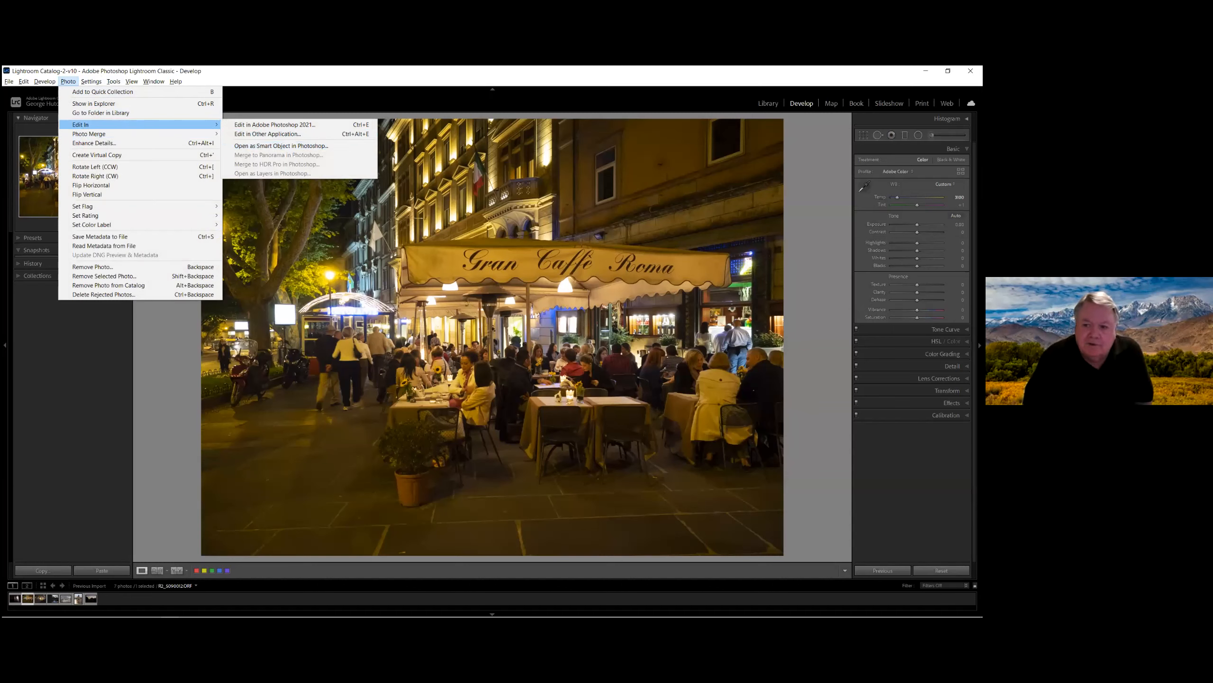
Quit Lightroom Classic, skipping the catalog backup this time, and return to Photoshop.
left_click(971, 71)
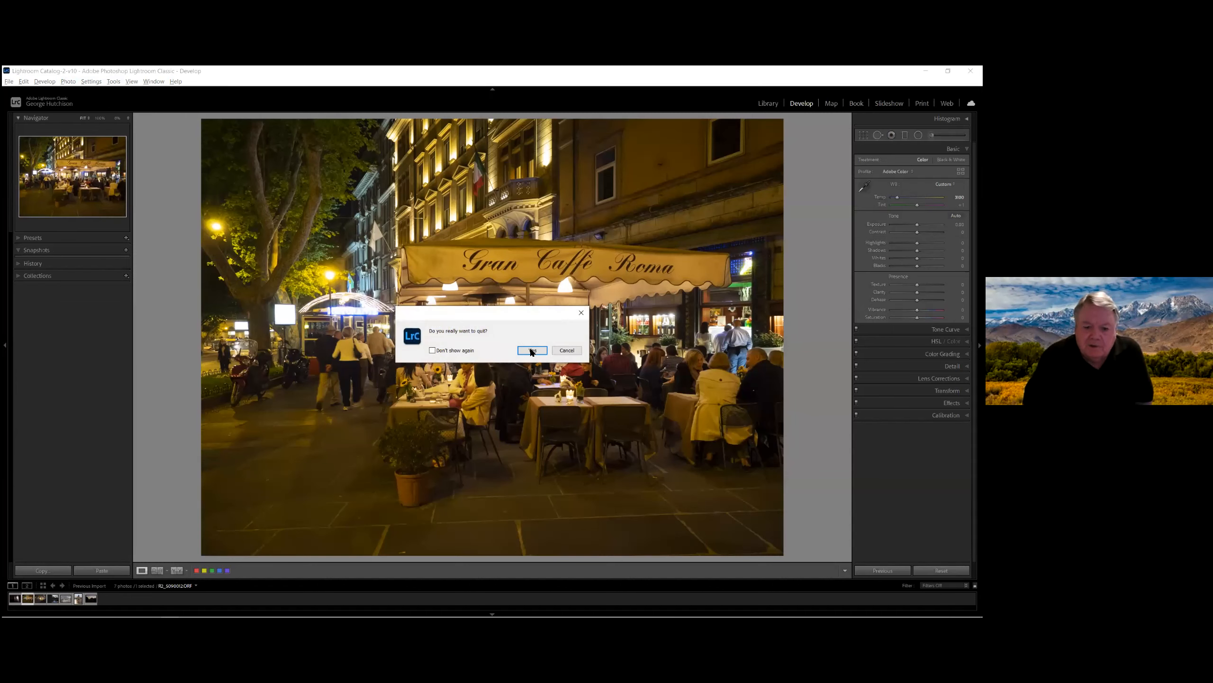
left_click(532, 351)
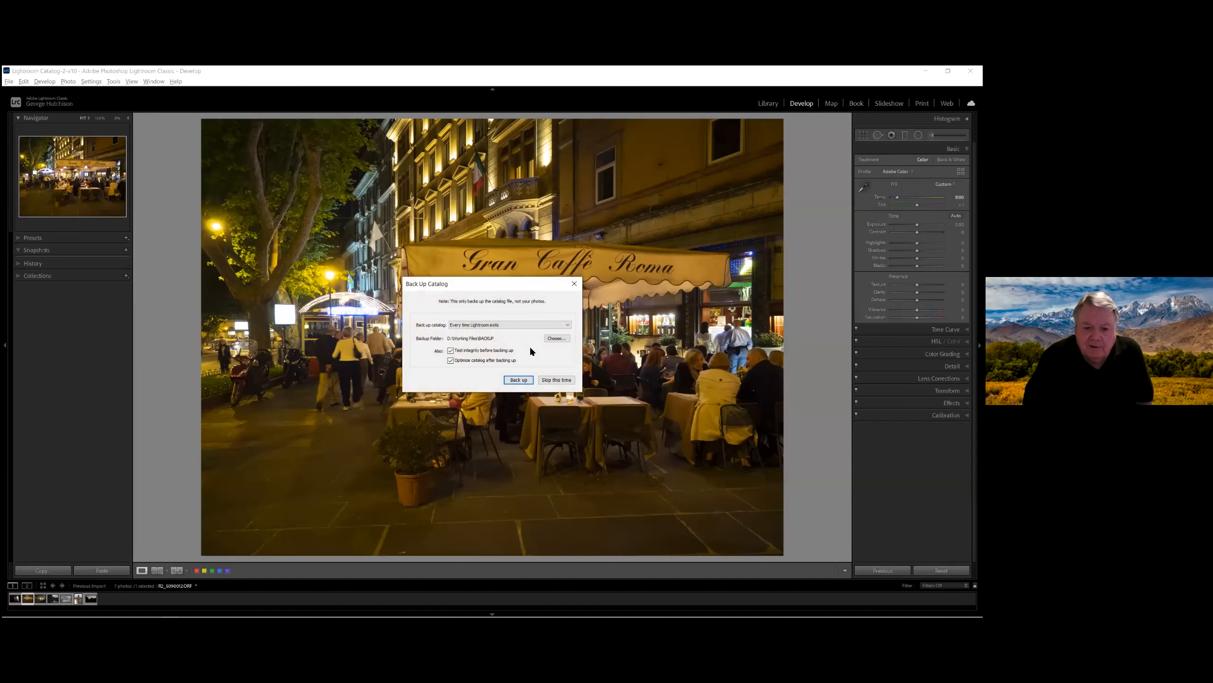
left_click(554, 380)
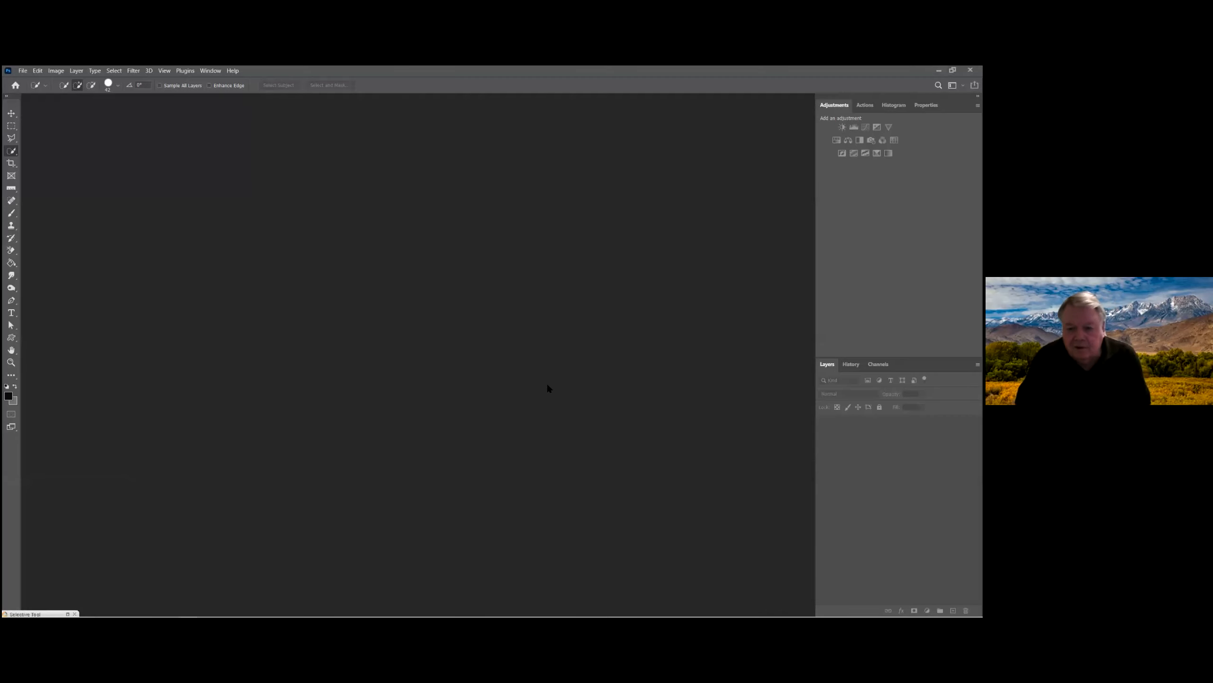
key("alt+Tab")
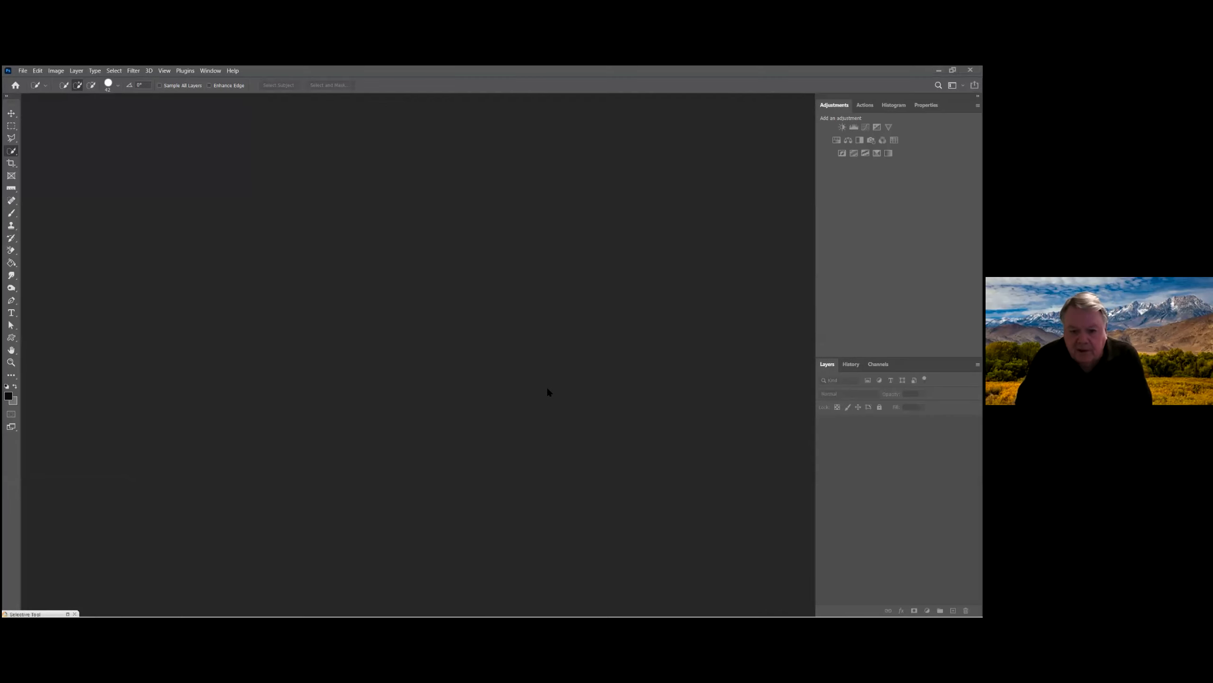
Switch to Adobe Bridge and open the night fruit market photo R2_S090031.ORF in Camera Raw.
key("alt+Tab")
key("alt+Tab")
key("alt+Tab")
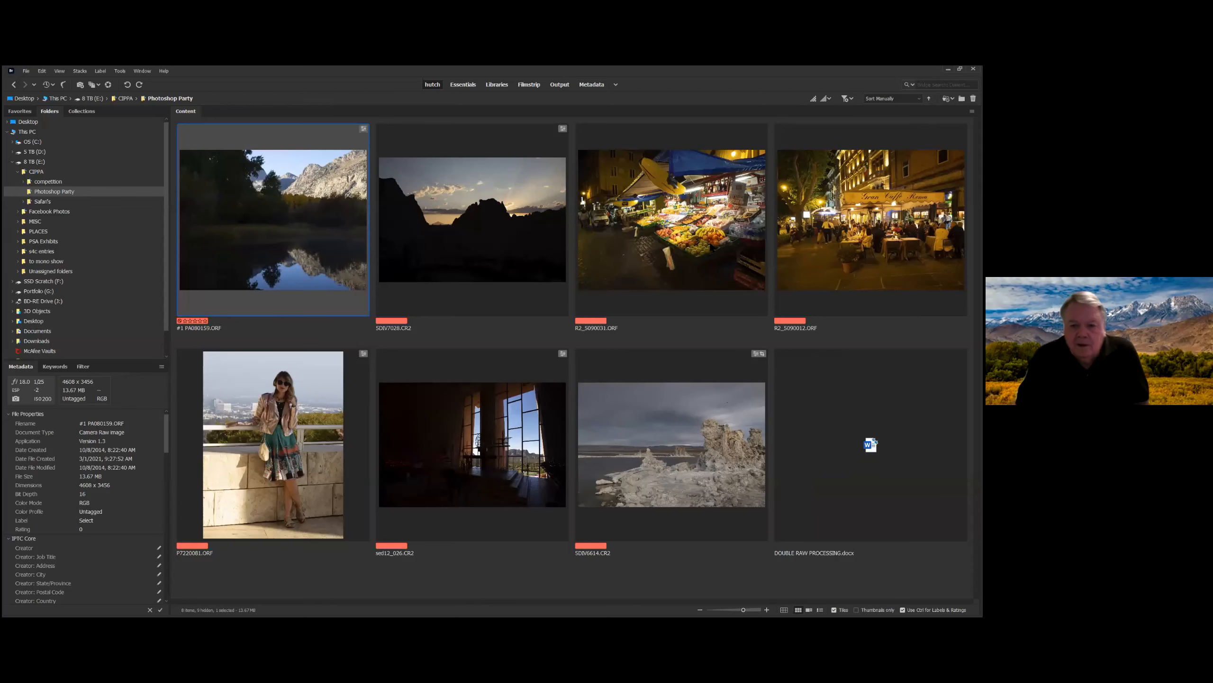
left_click(712, 247)
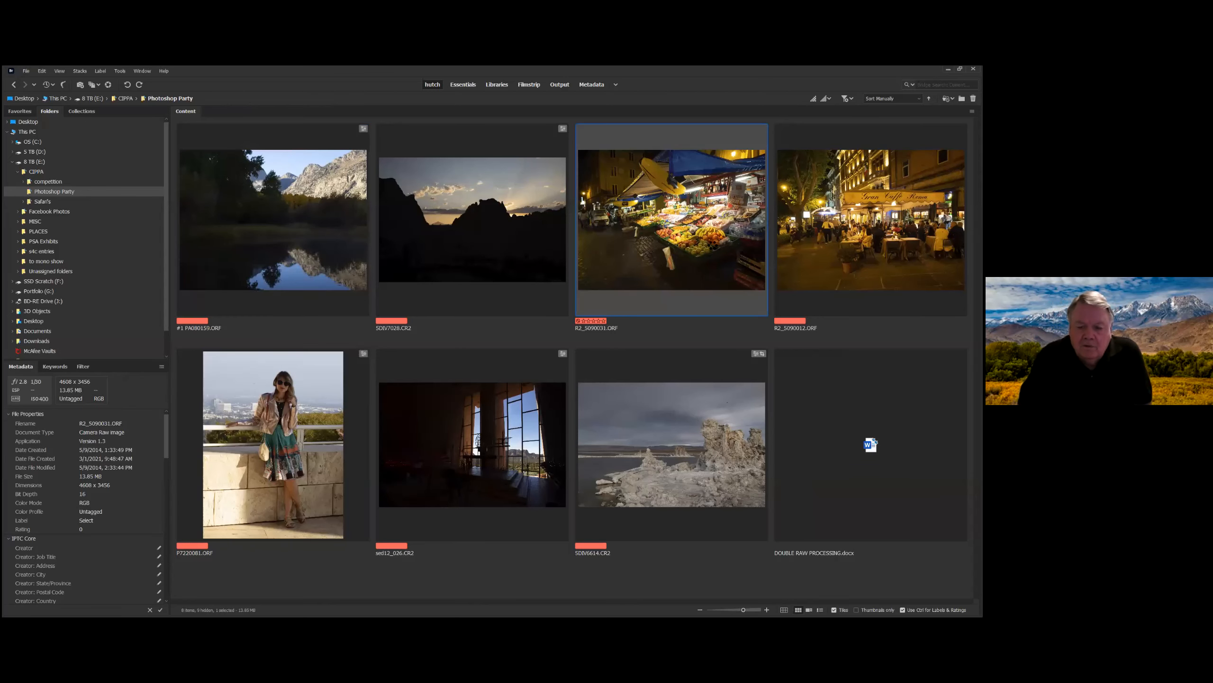
double_click(712, 248)
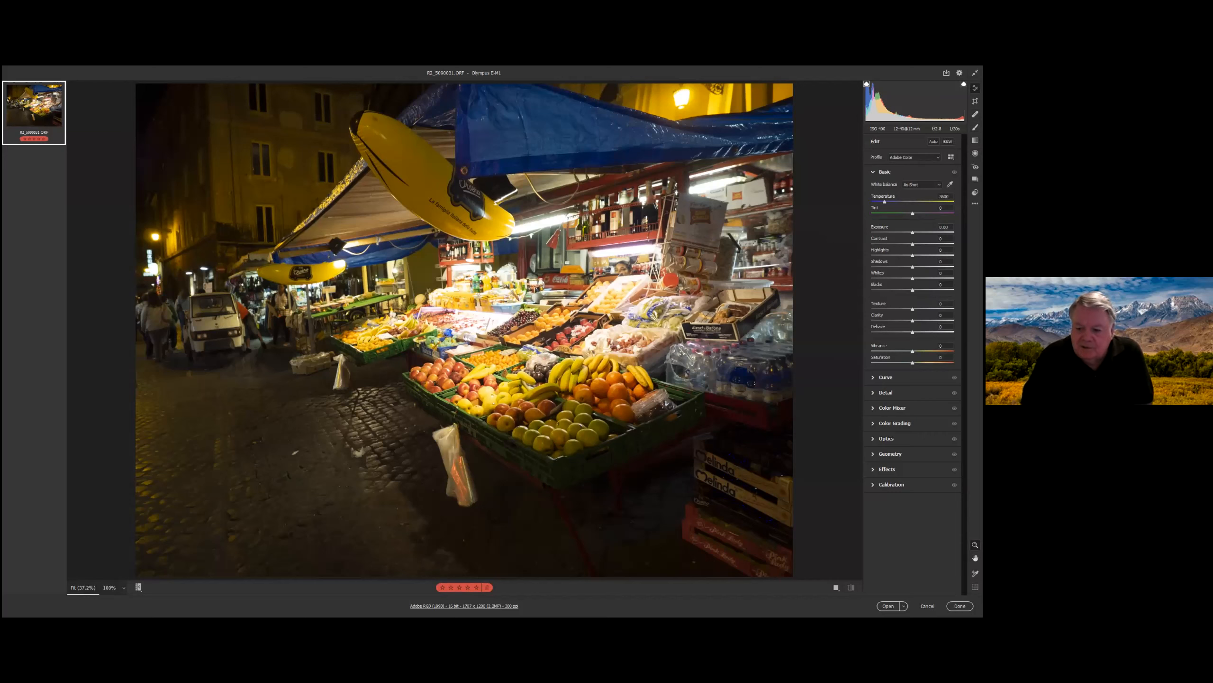
Straighten the market photo with the Auto Upright correction and open it in Photoshop as a smart object.
key("ctrl+7")
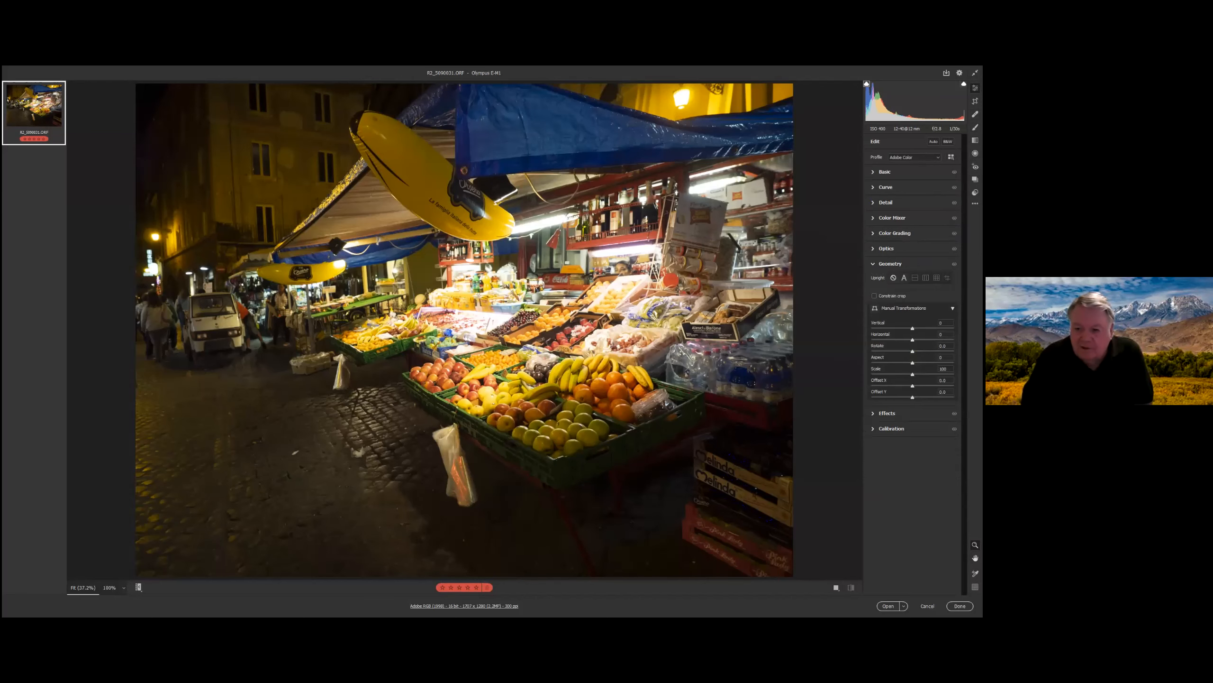
left_click(904, 277)
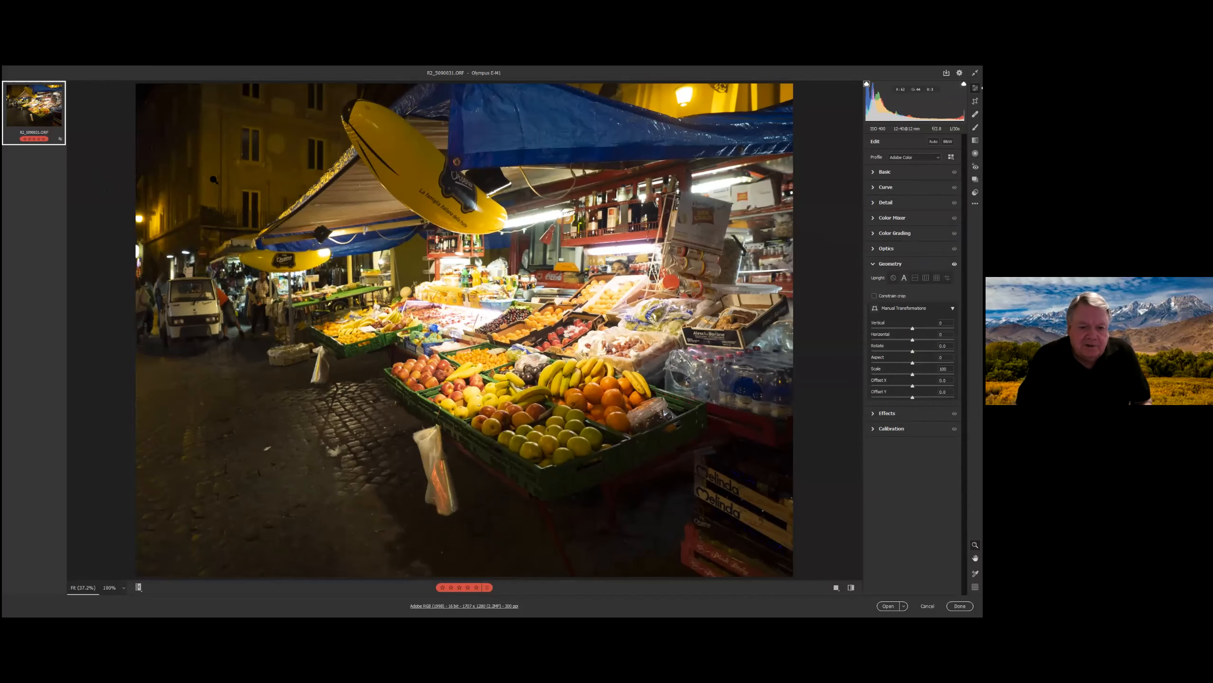
scroll(211, 185, "up", 3)
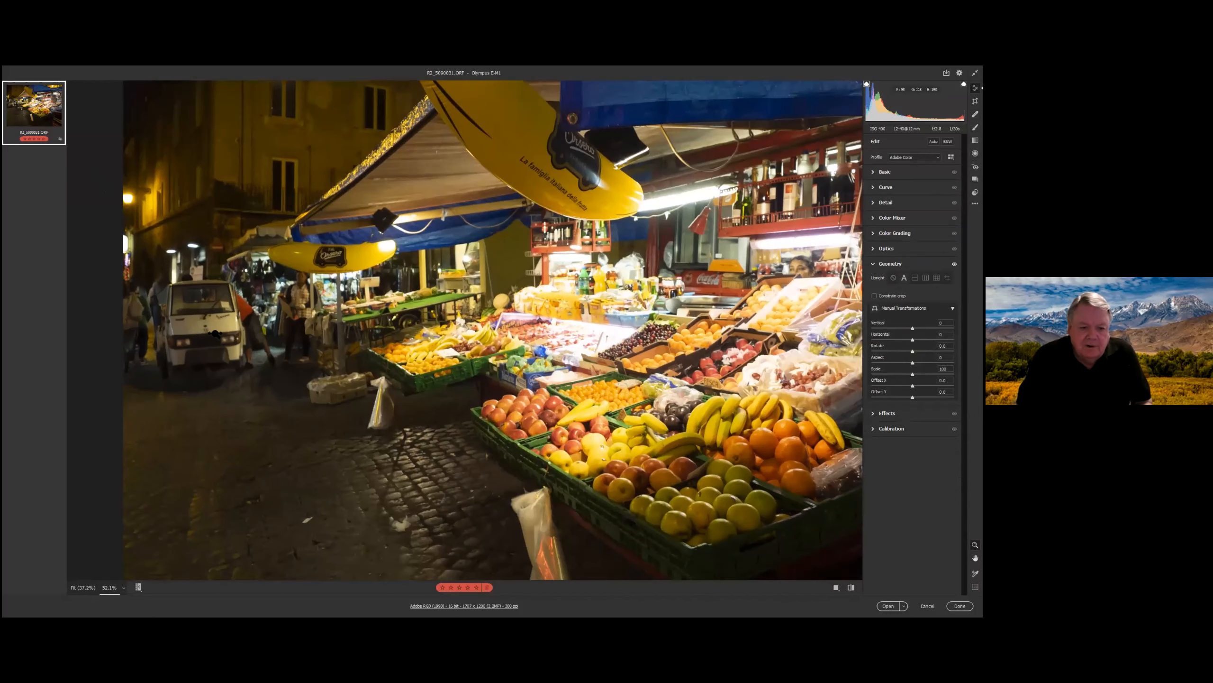
scroll(215, 333, "down", 4)
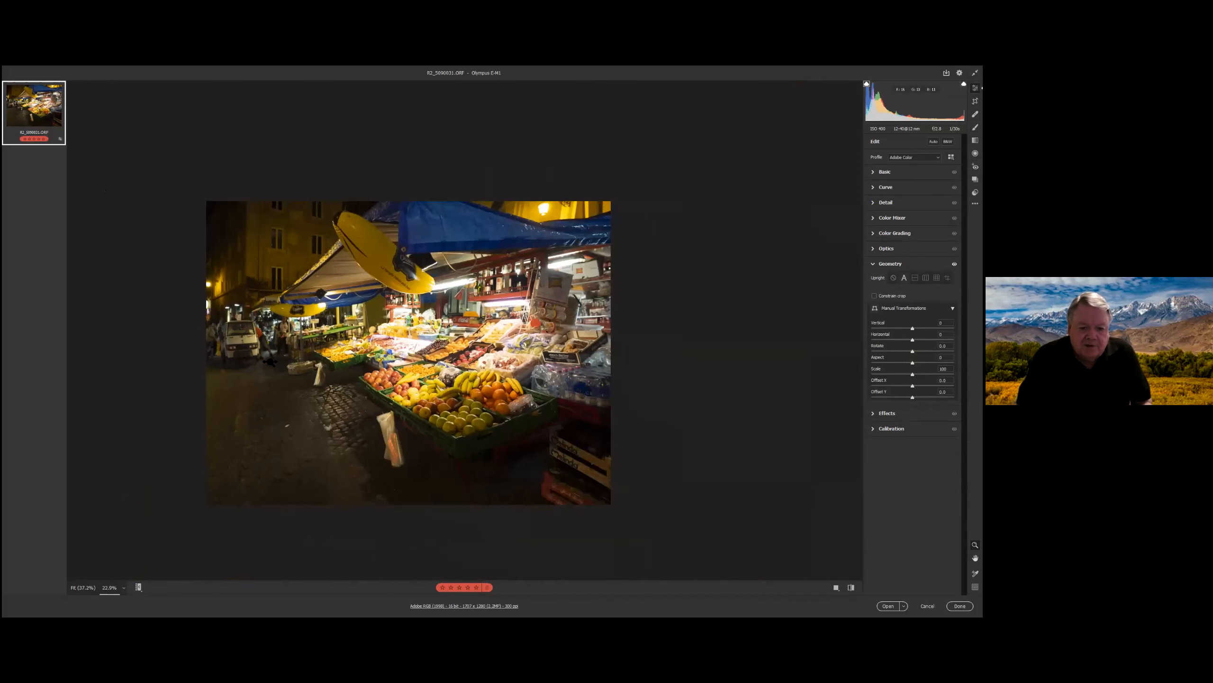
scroll(270, 362, "up", 1)
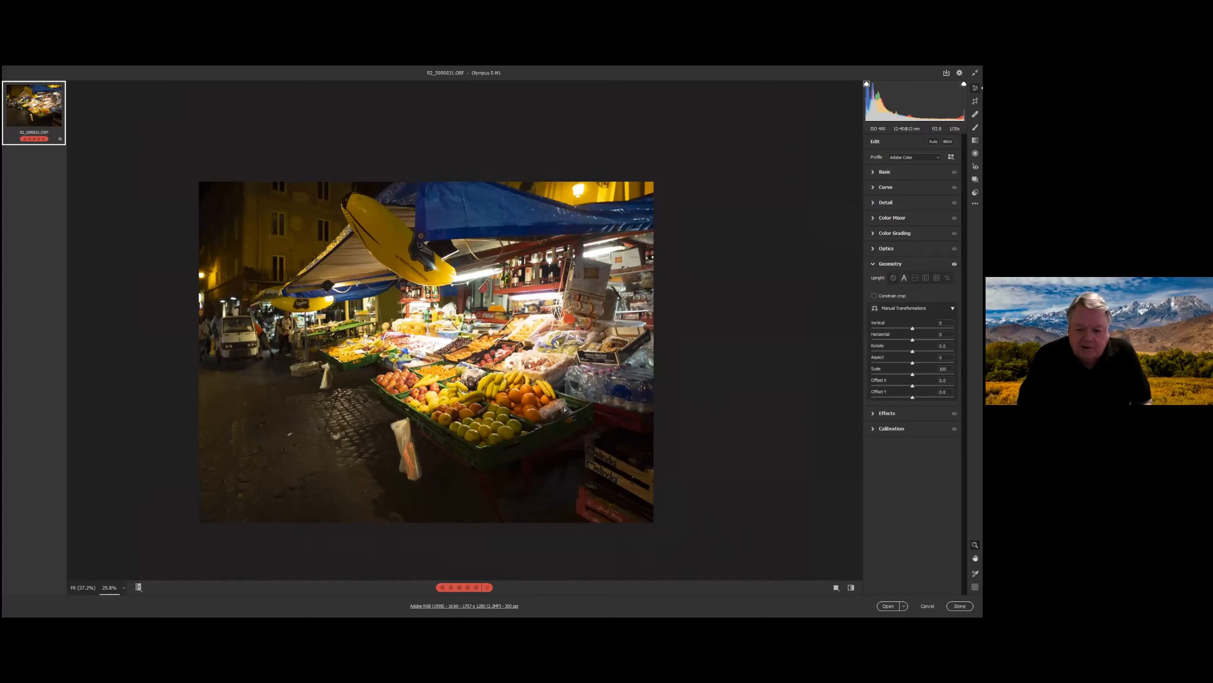
left_click(881, 606, "shift")
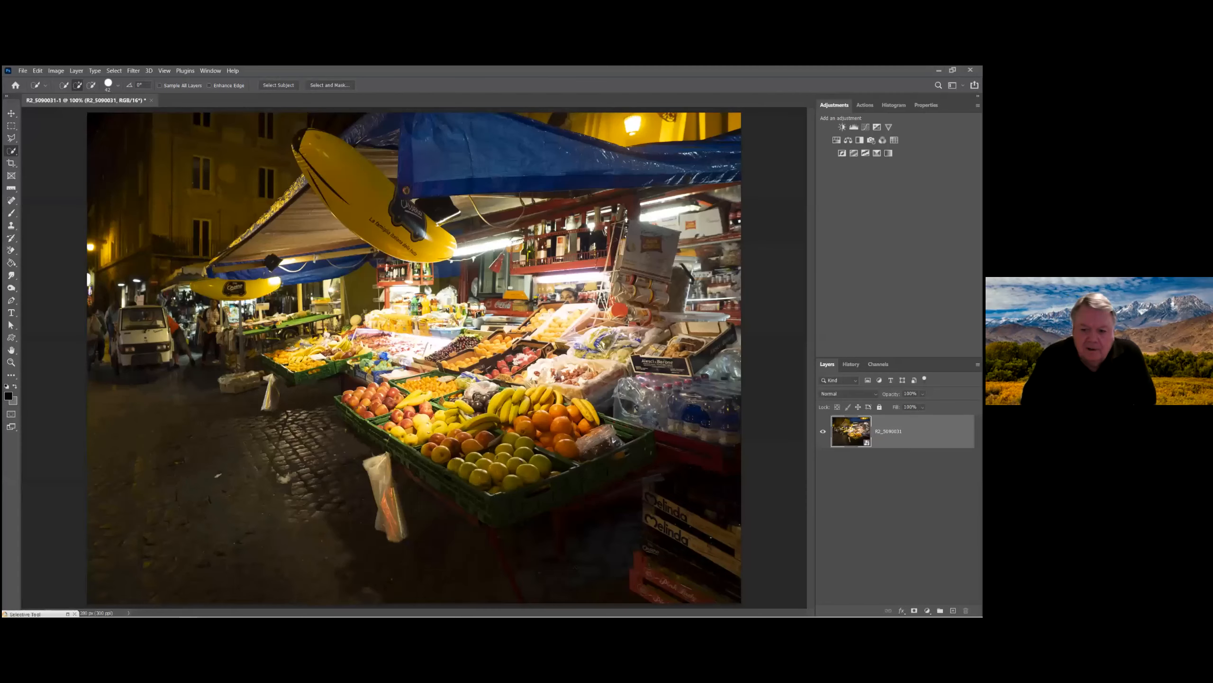
Make an independent smart object copy of the market layer and darken its raw version with exposure about -0.30 and strongly reduced highlights.
right_click(888, 431)
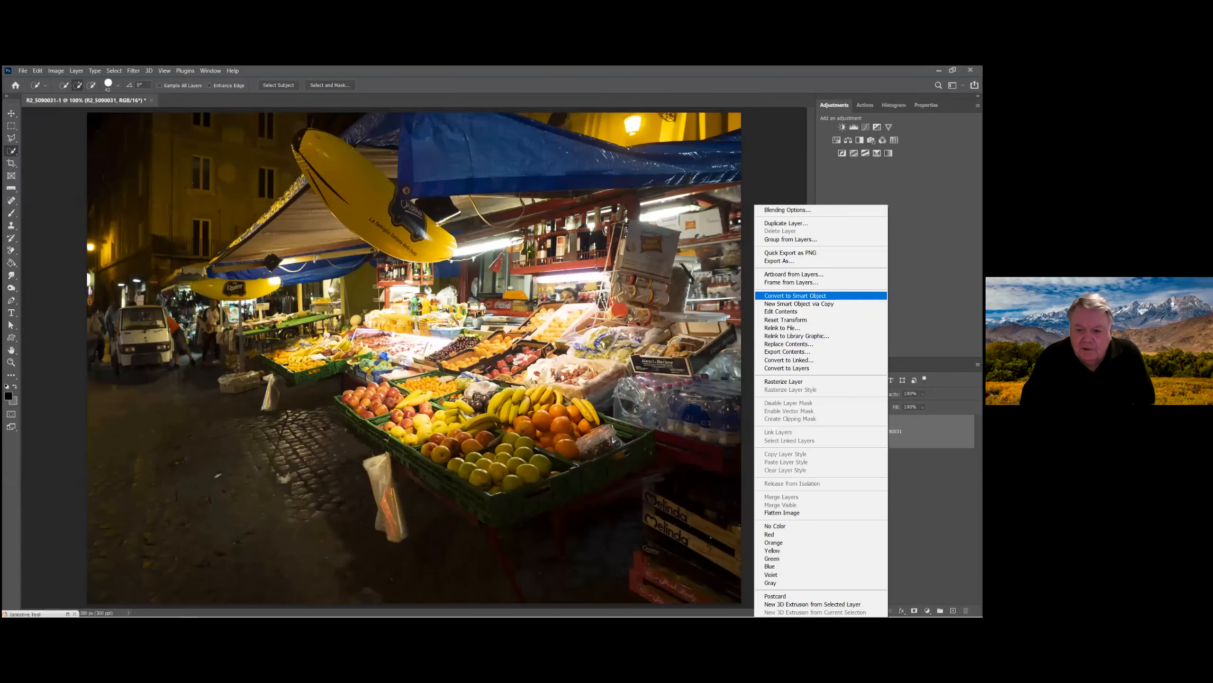
left_click(799, 304)
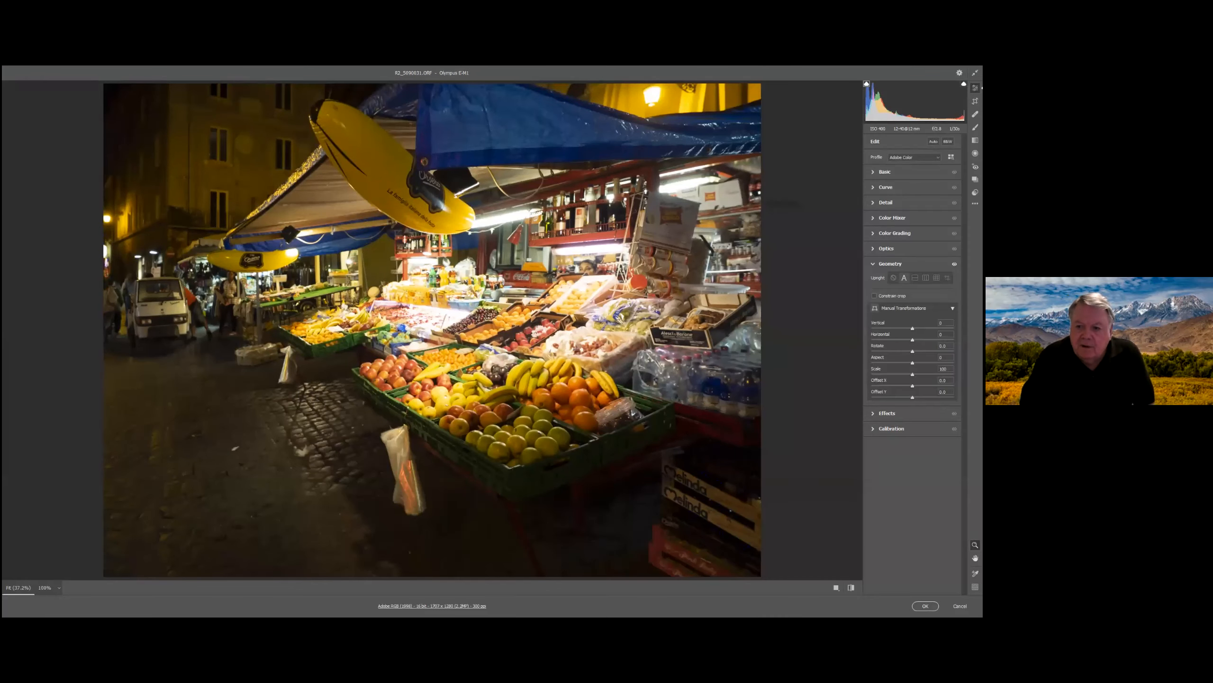
key("ctrl+1")
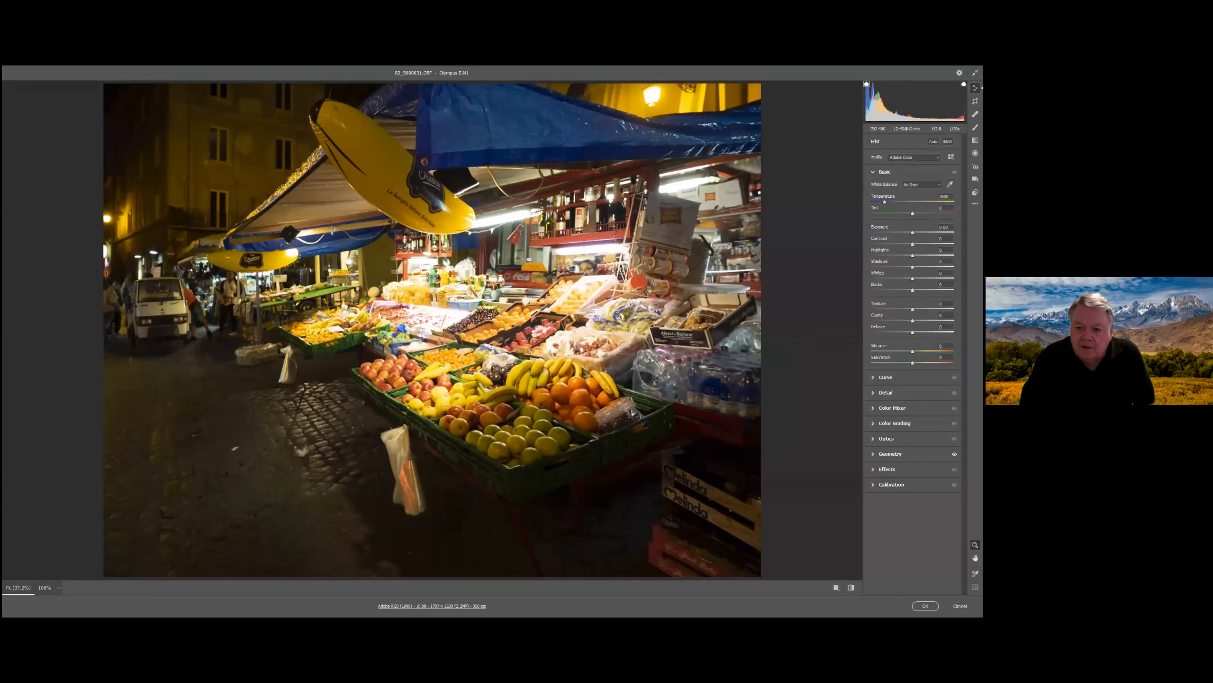
mouse_move(912, 255)
left_mouse_down()
mouse_move(871, 255)
mouse_move(910, 232)
left_mouse_up()
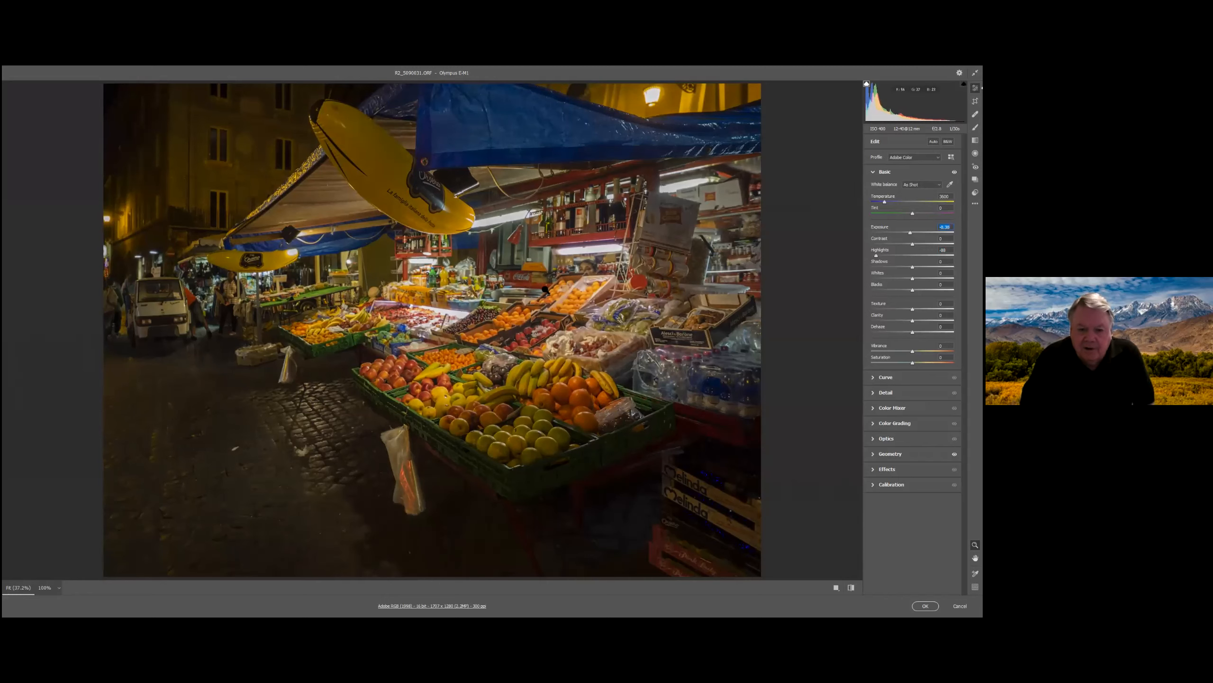
left_click(925, 606)
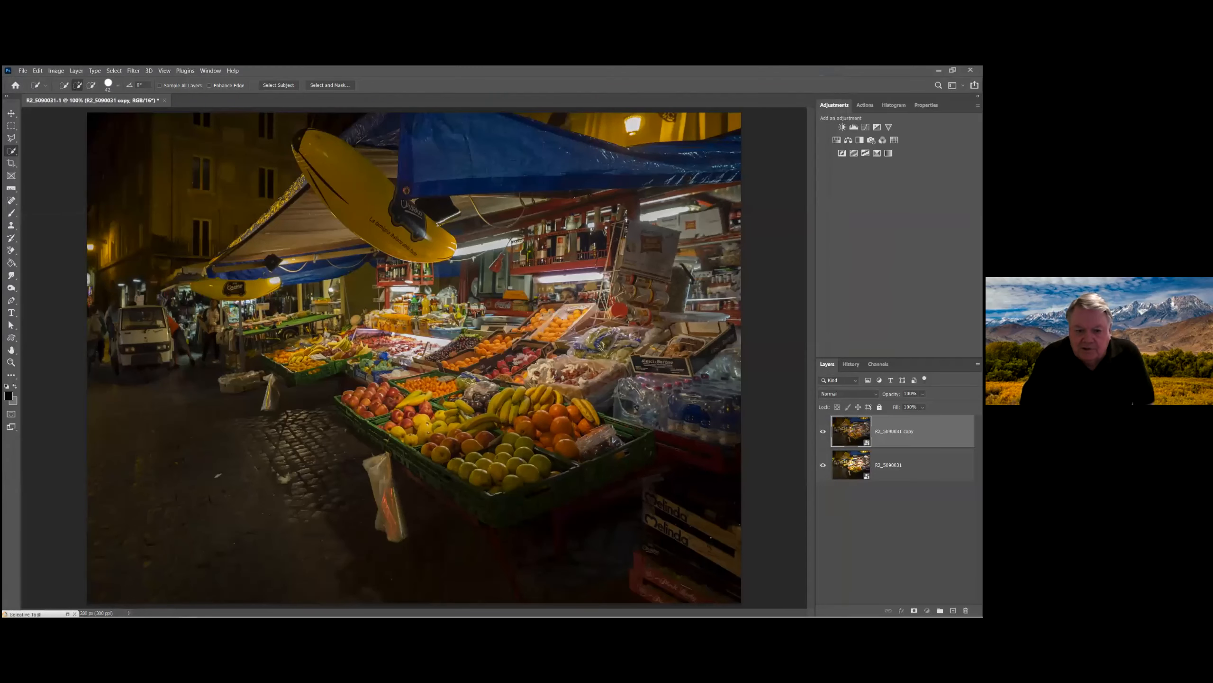
Reopen the original market layer's raw settings and cool its white balance by lowering the temperature.
left_click(919, 464)
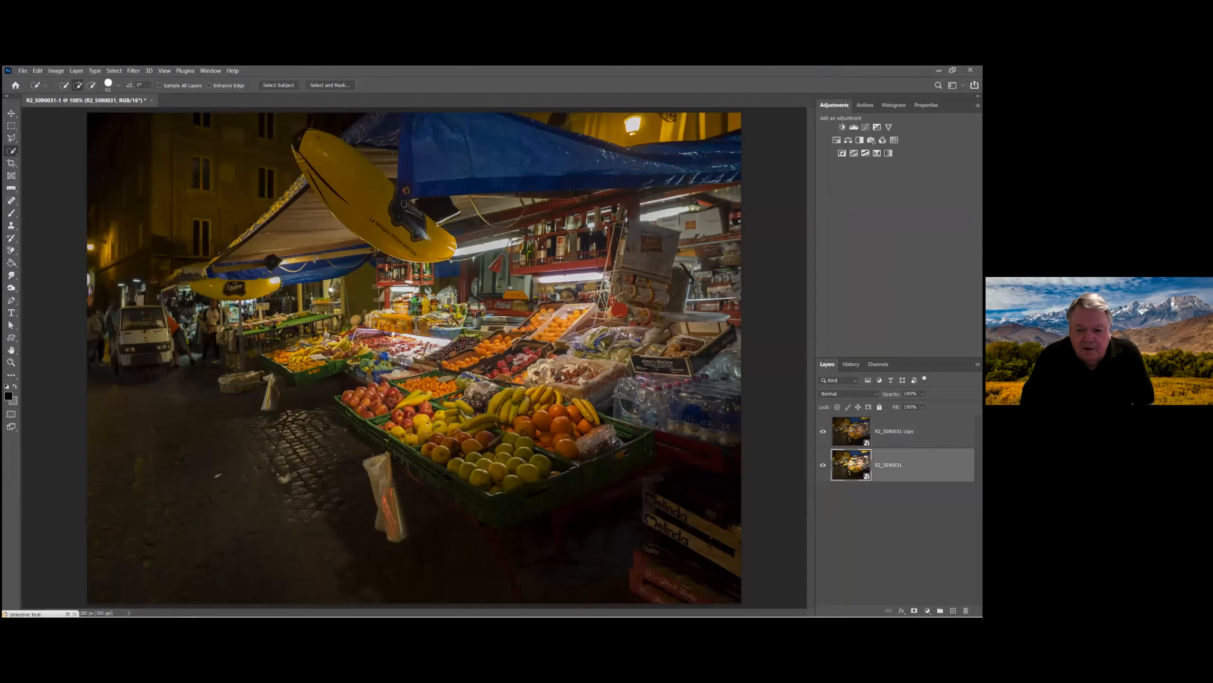
double_click(851, 464)
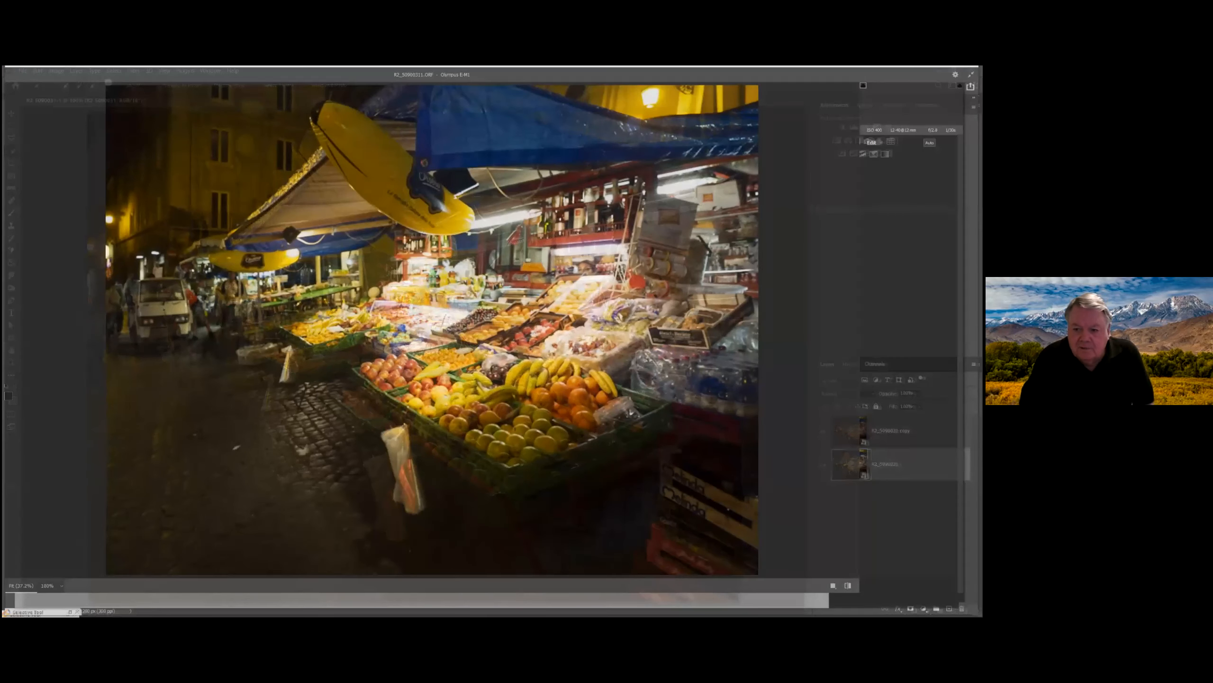
left_click_drag(885, 202, 879, 202)
key("Down")
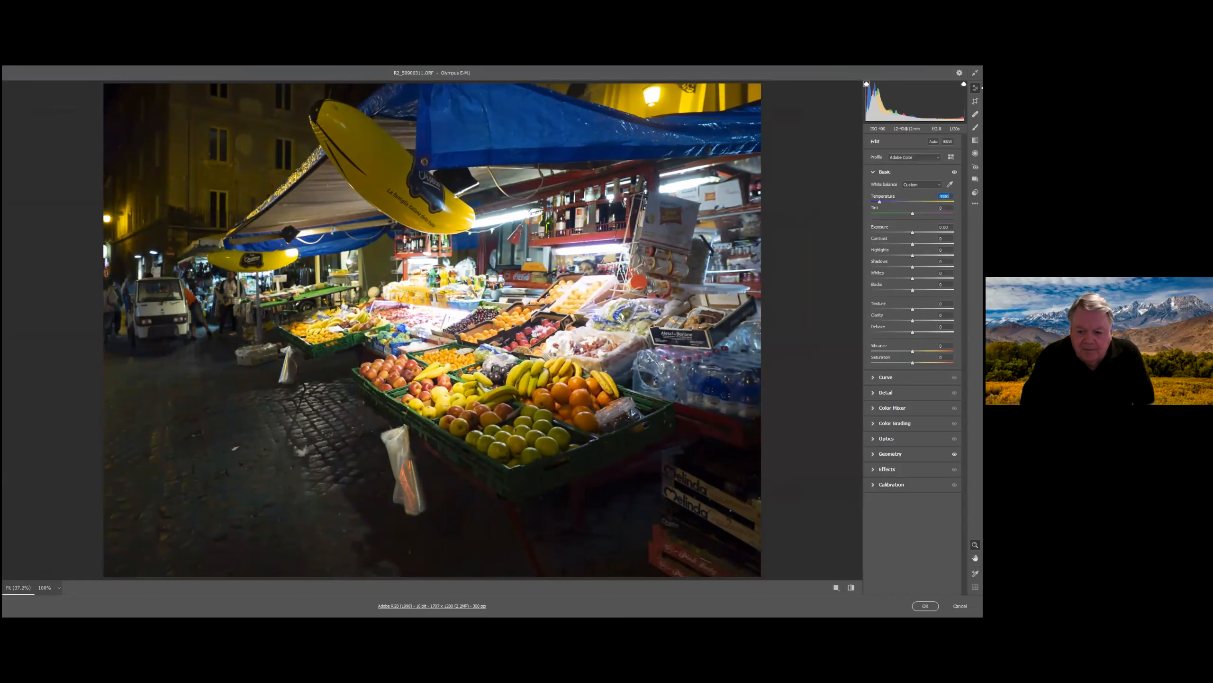
left_click(925, 606)
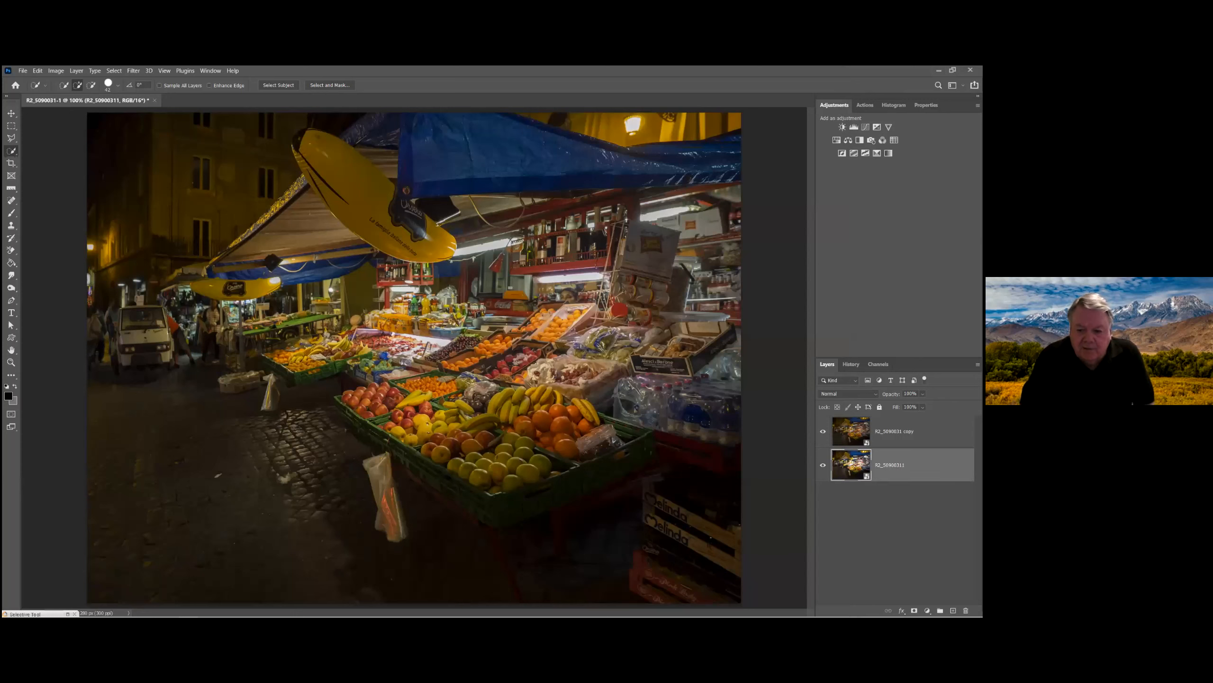
Move the cooler market layer above the darkened copy and add a white layer mask to it.
left_click(895, 431)
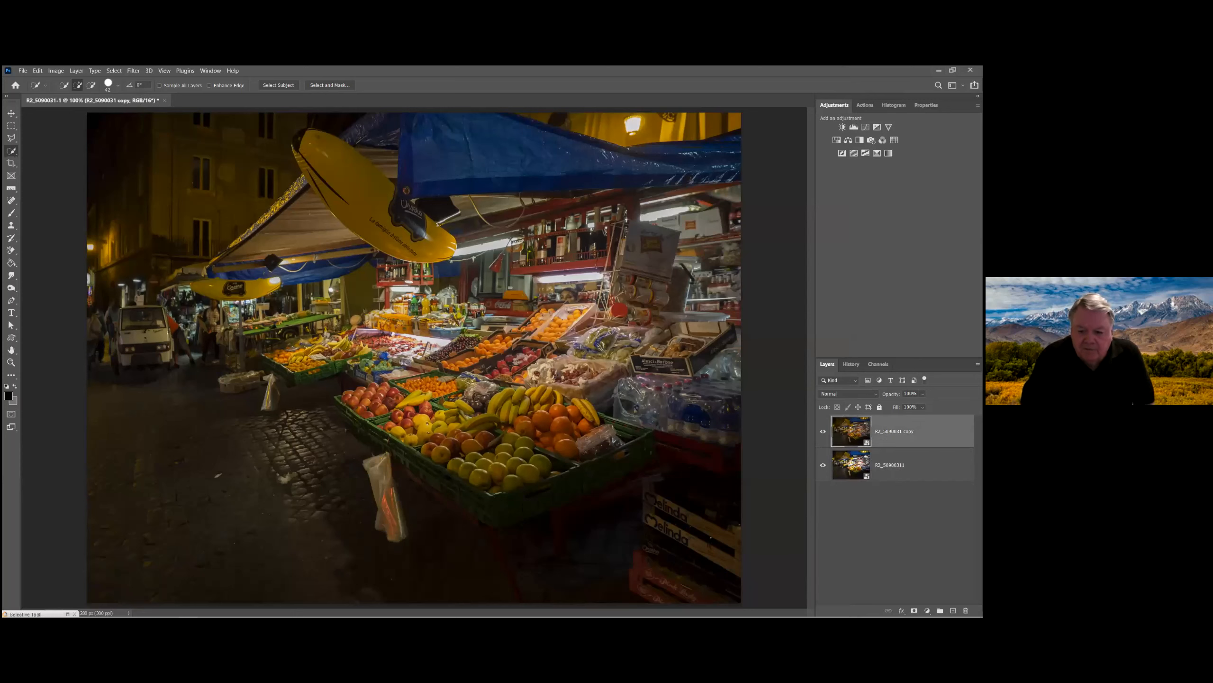
left_click_drag(894, 465, 895, 423)
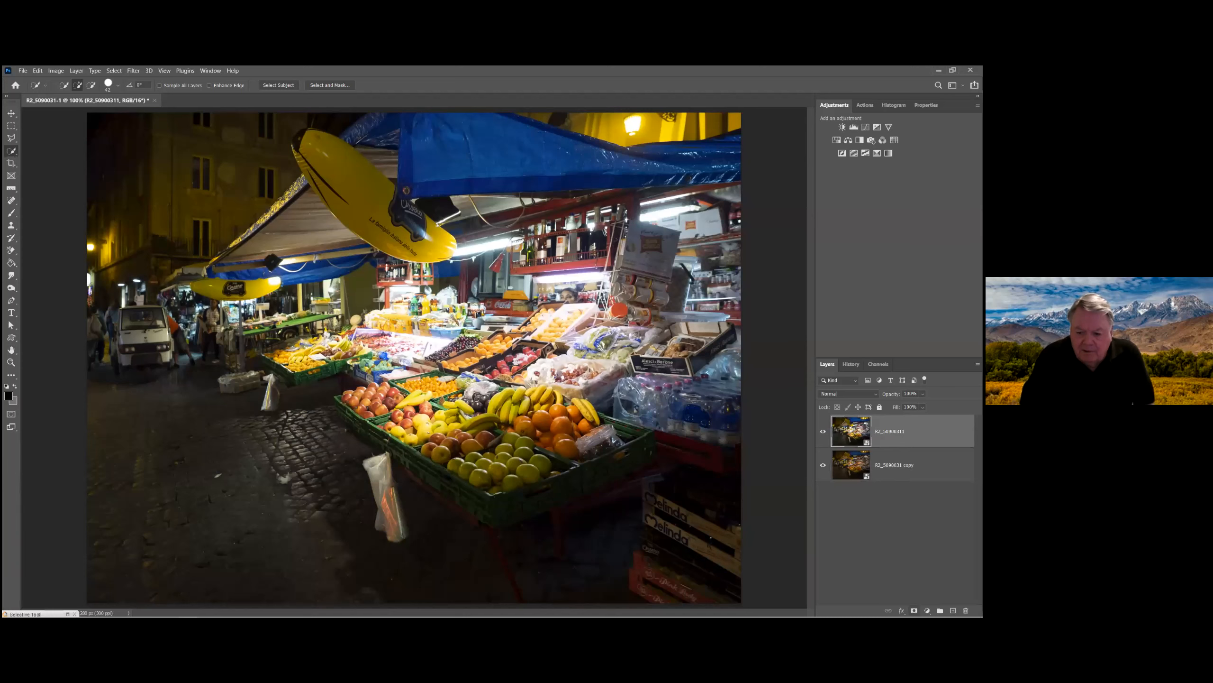
left_click(914, 610)
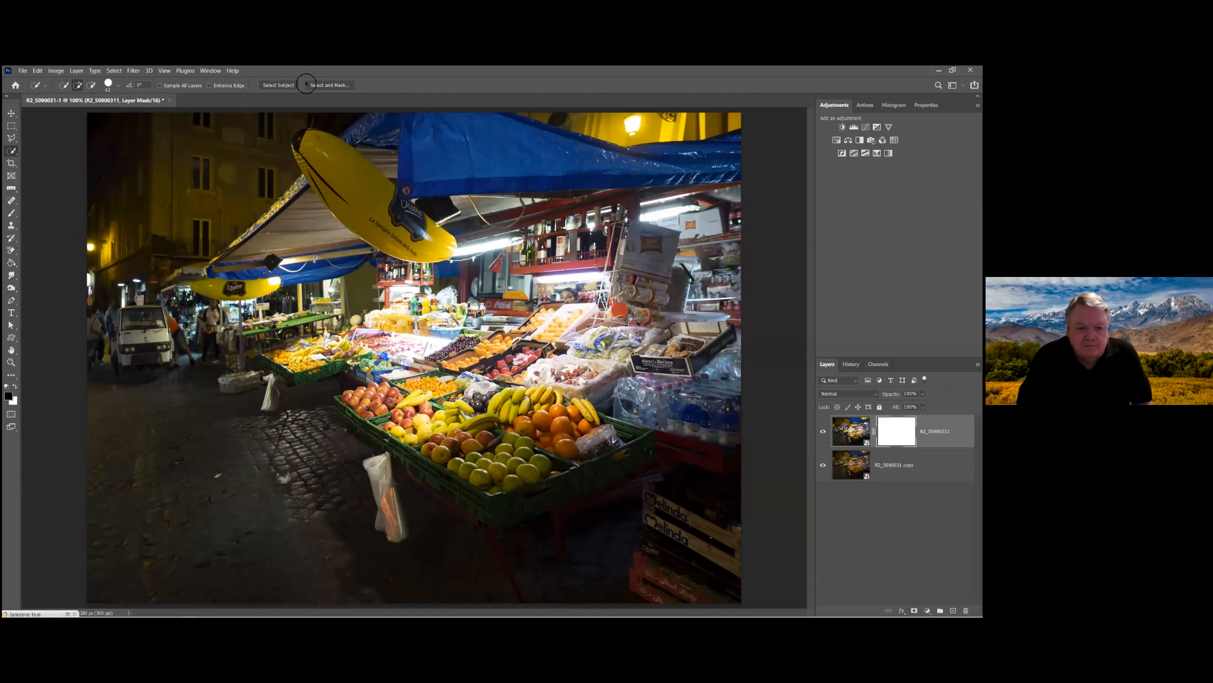
Paint black on the mask over the bright fruit displays with a soft brush at about 52% opacity and 45% flow.
left_click(11, 214)
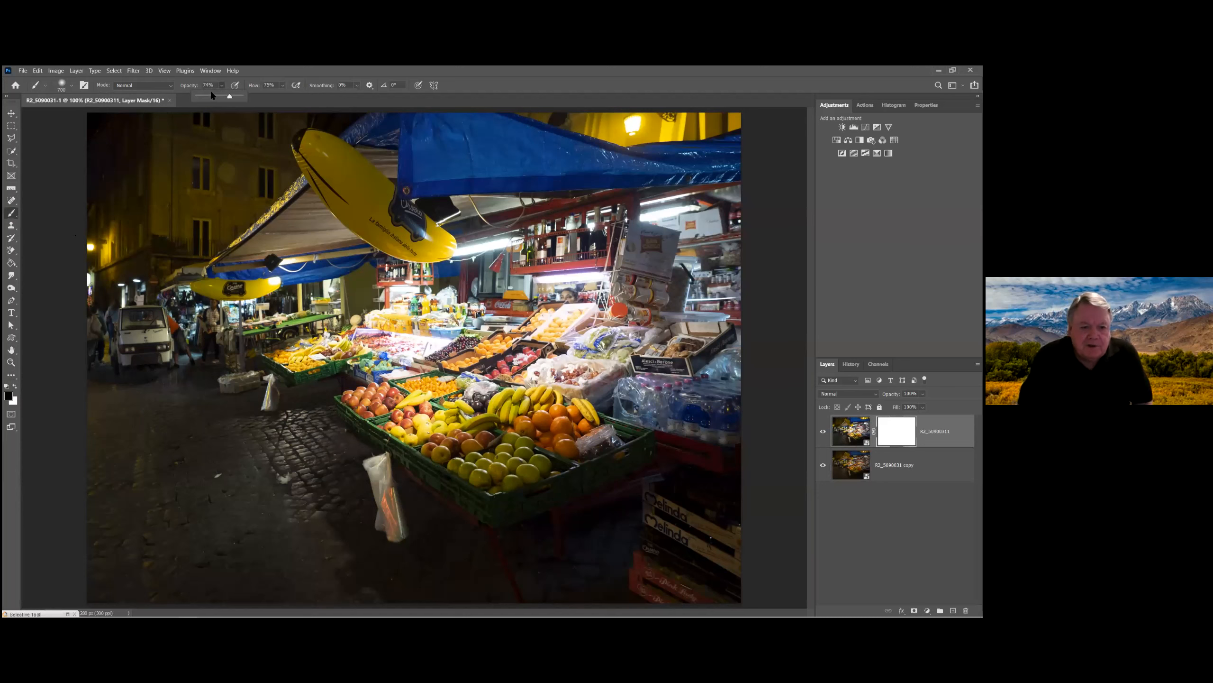
left_click(211, 96)
left_click(282, 85)
left_click_drag(280, 94, 277, 96)
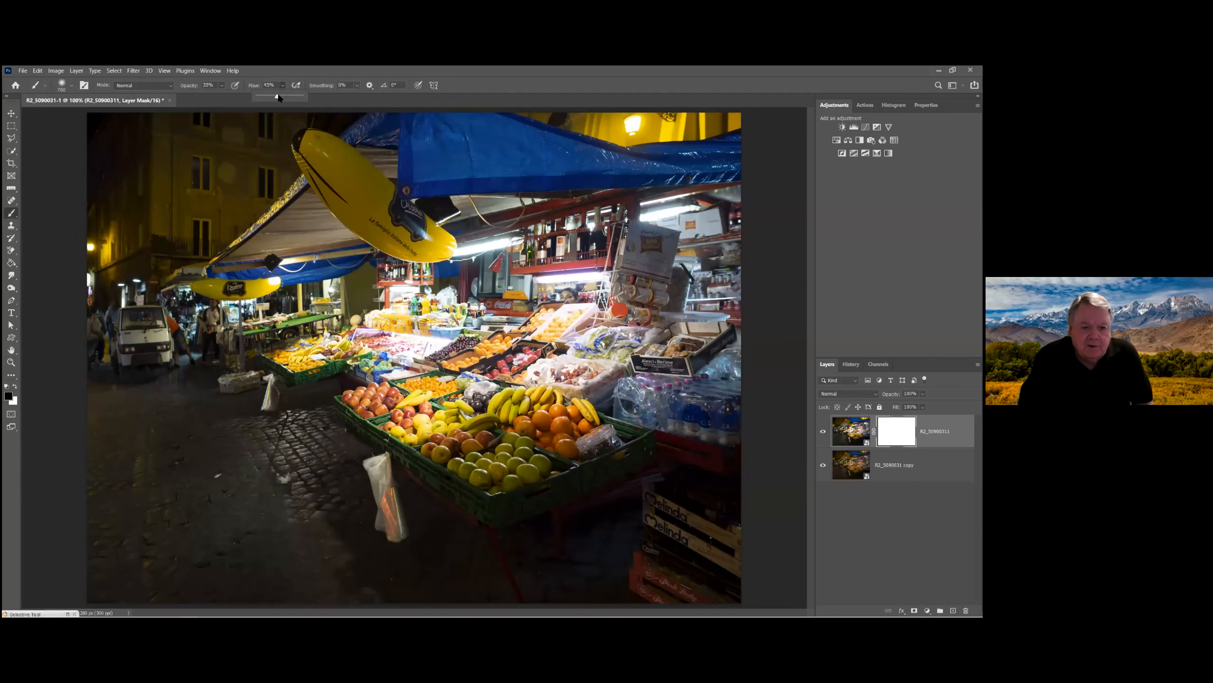
left_click(221, 85)
left_click(235, 96)
left_click(392, 296)
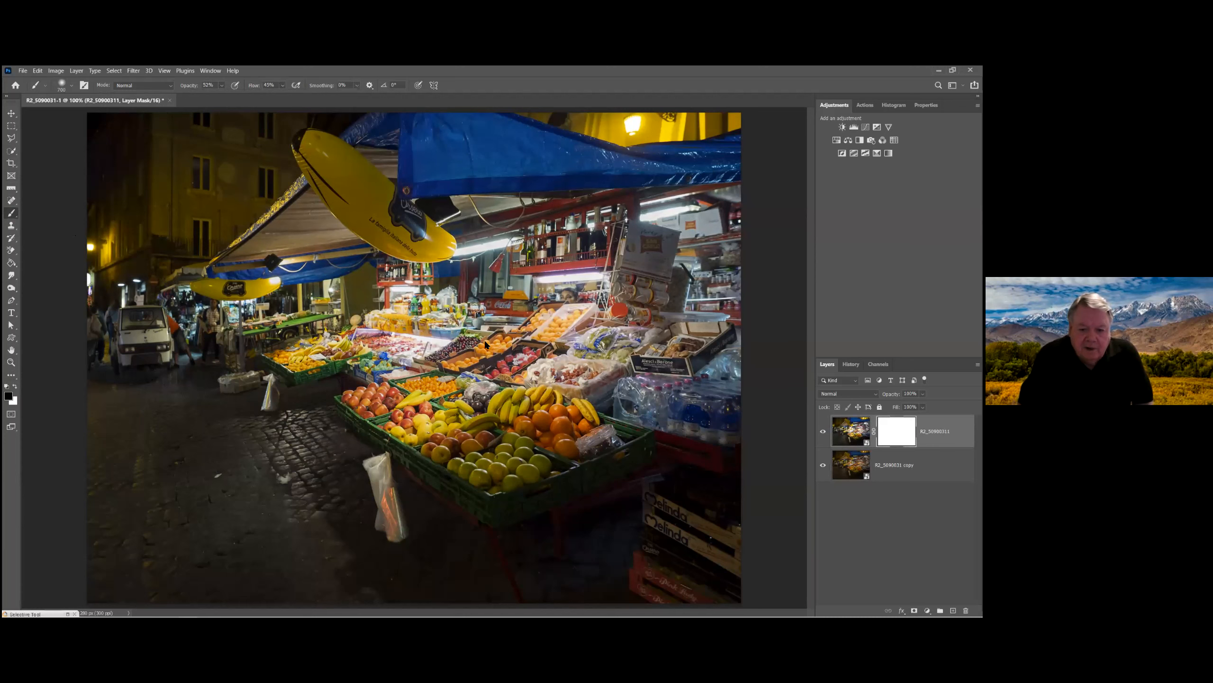
left_click_drag(474, 374, 570, 366)
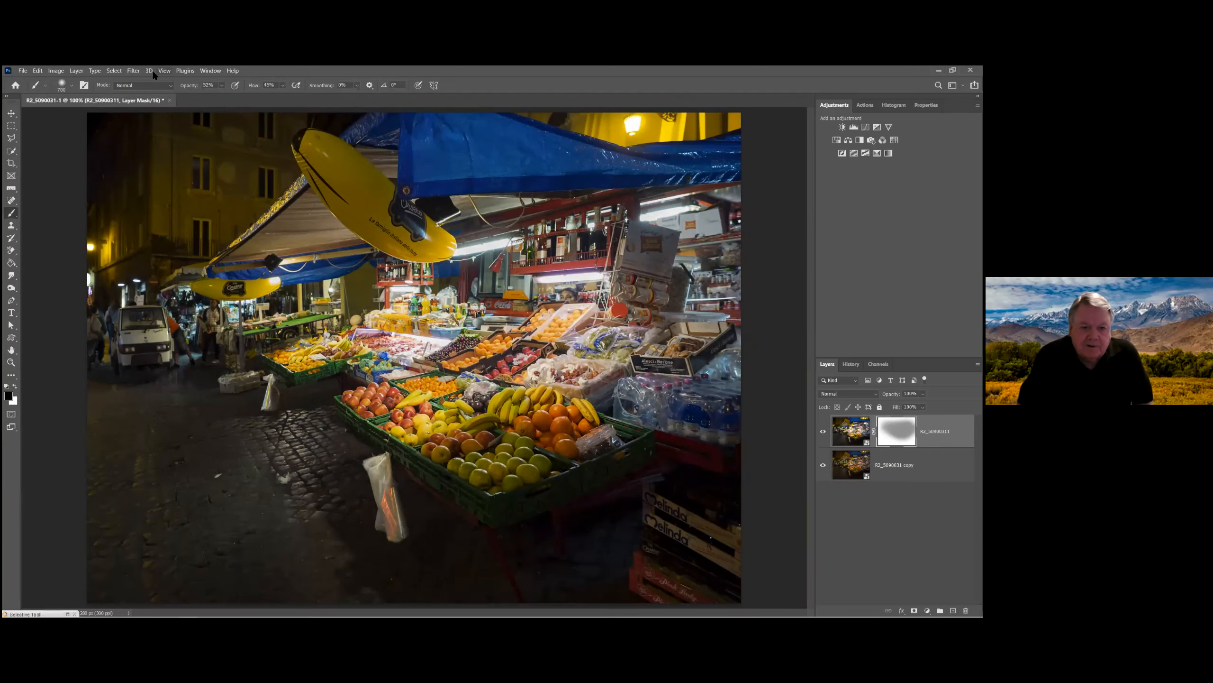
Raise the brush opacity to about 88% and mask the lit shelves and fruit stall more strongly.
left_click(223, 86)
mouse_move(385, 263)
left_mouse_down()
mouse_move(401, 326)
mouse_move(466, 337)
mouse_move(573, 325)
mouse_move(627, 289)
left_mouse_up()
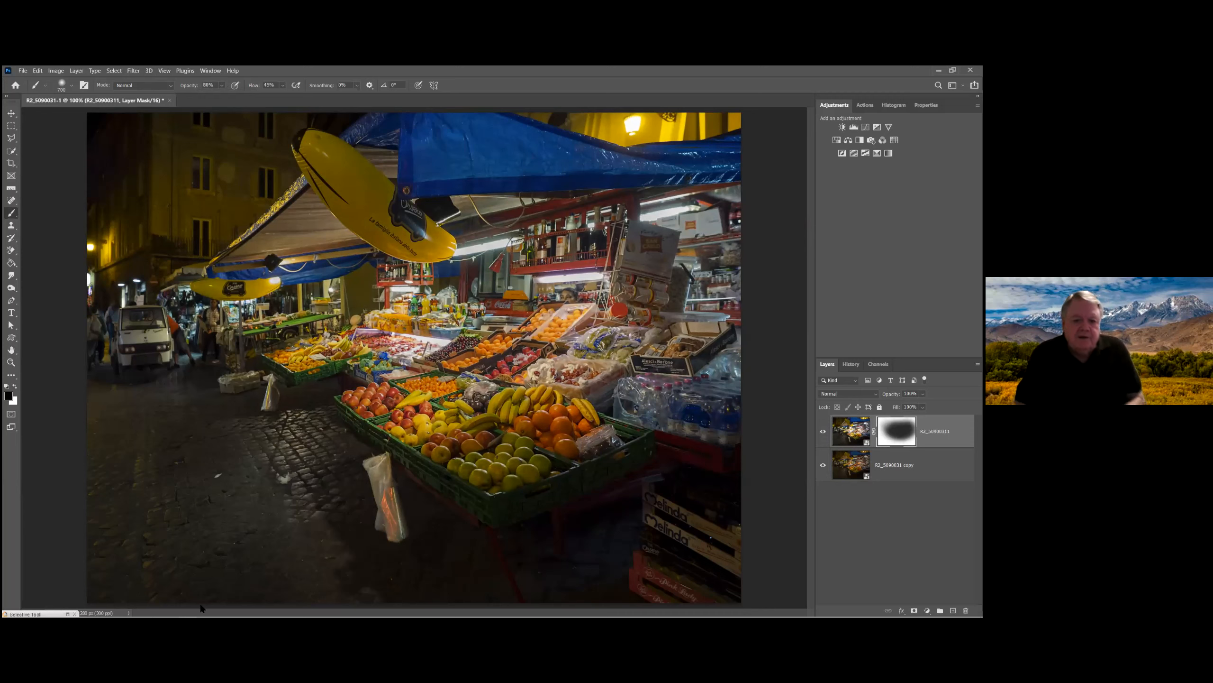
mouse_move(198, 608)
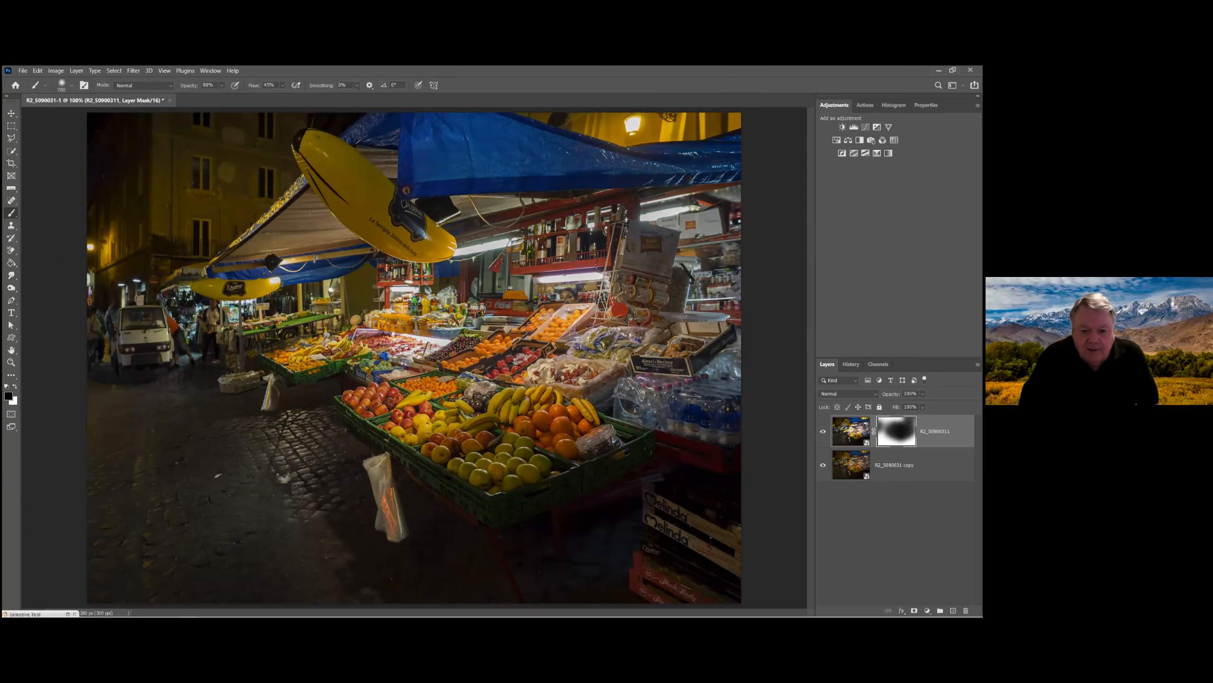
Reopen the darkened lower smart object's raw settings and set its exposure to about +0.10.
left_click(864, 472)
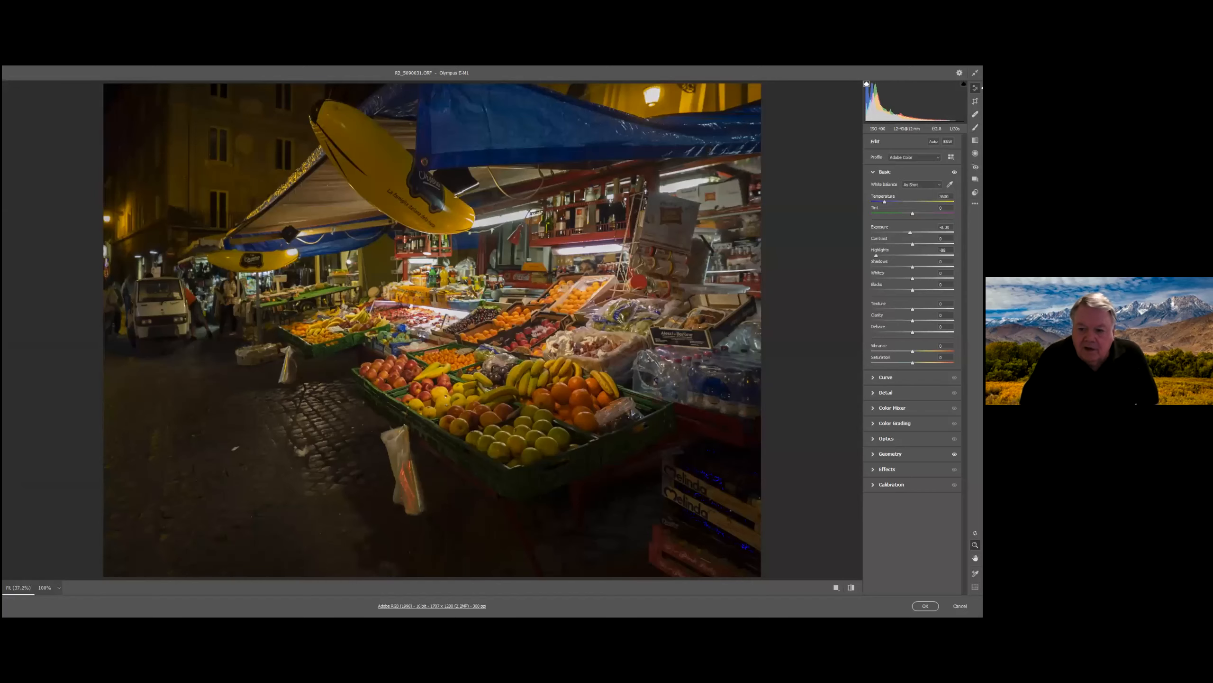
left_click_drag(911, 232, 914, 232)
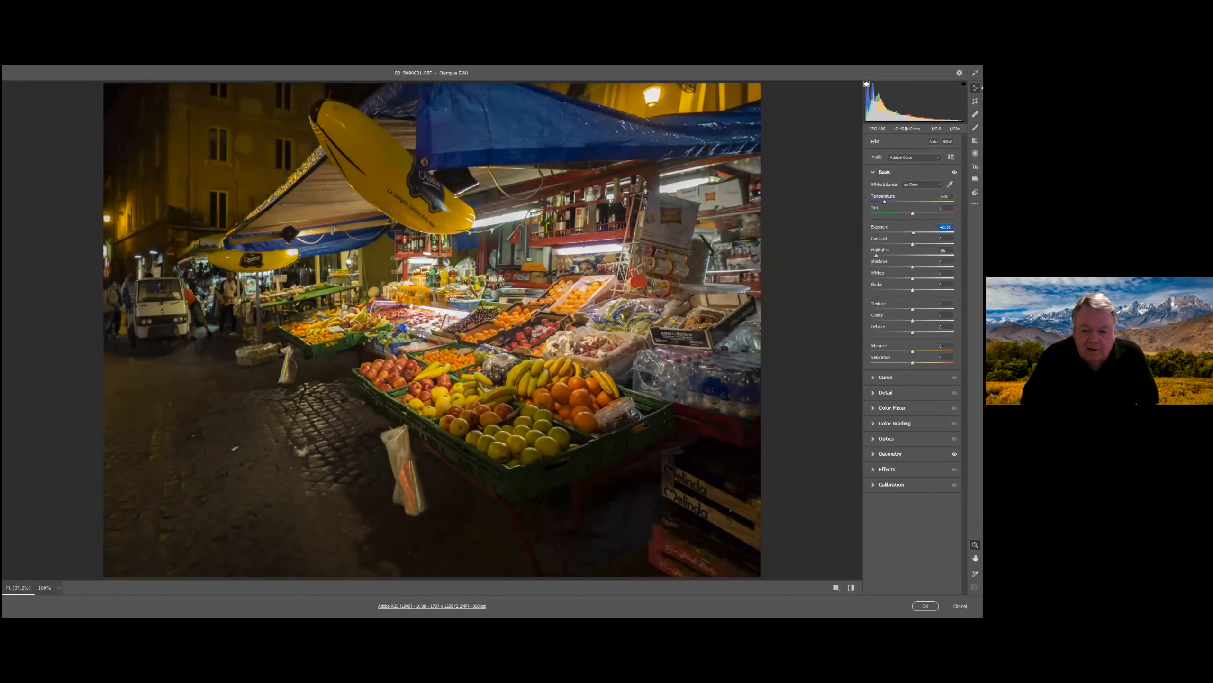
left_click(925, 606)
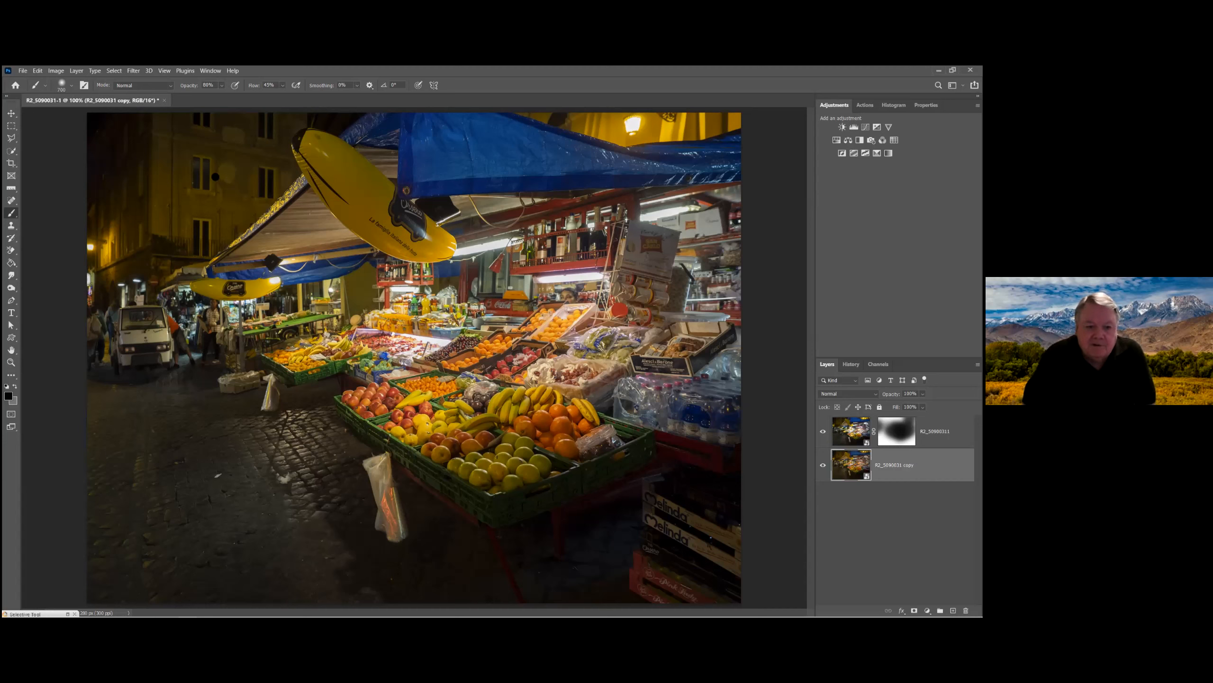
Close the double-processed market photo without saving its changes.
left_click(164, 100)
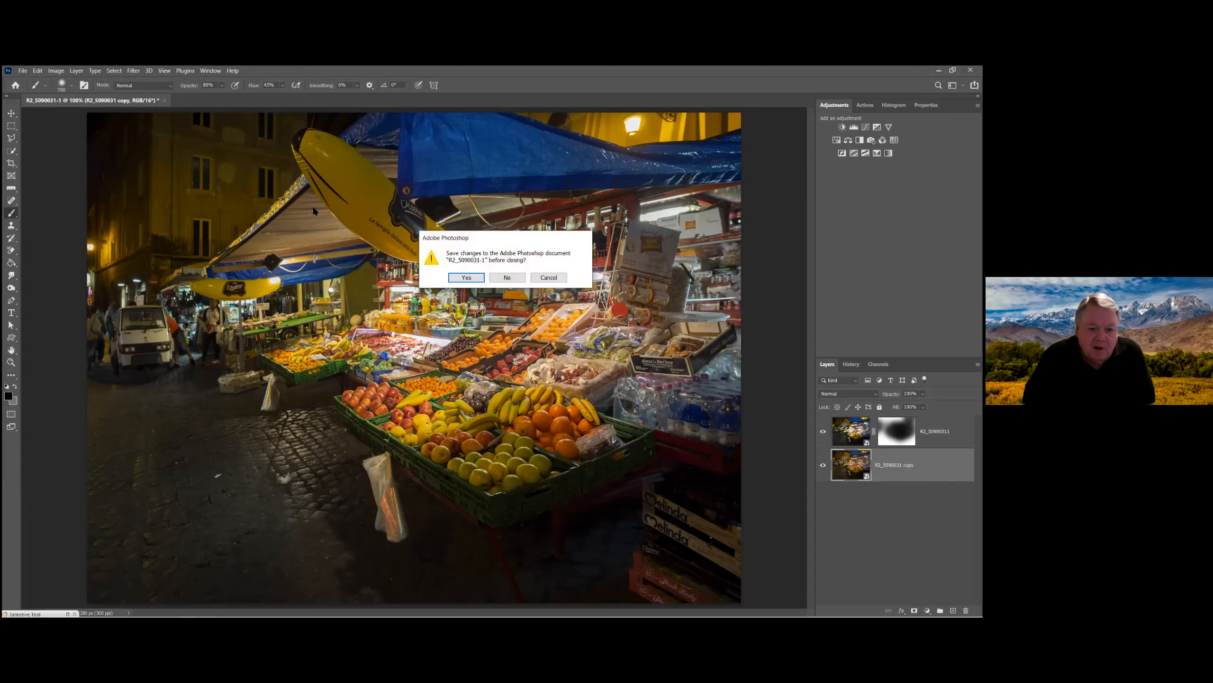
left_click(508, 276)
mouse_move(152, 609)
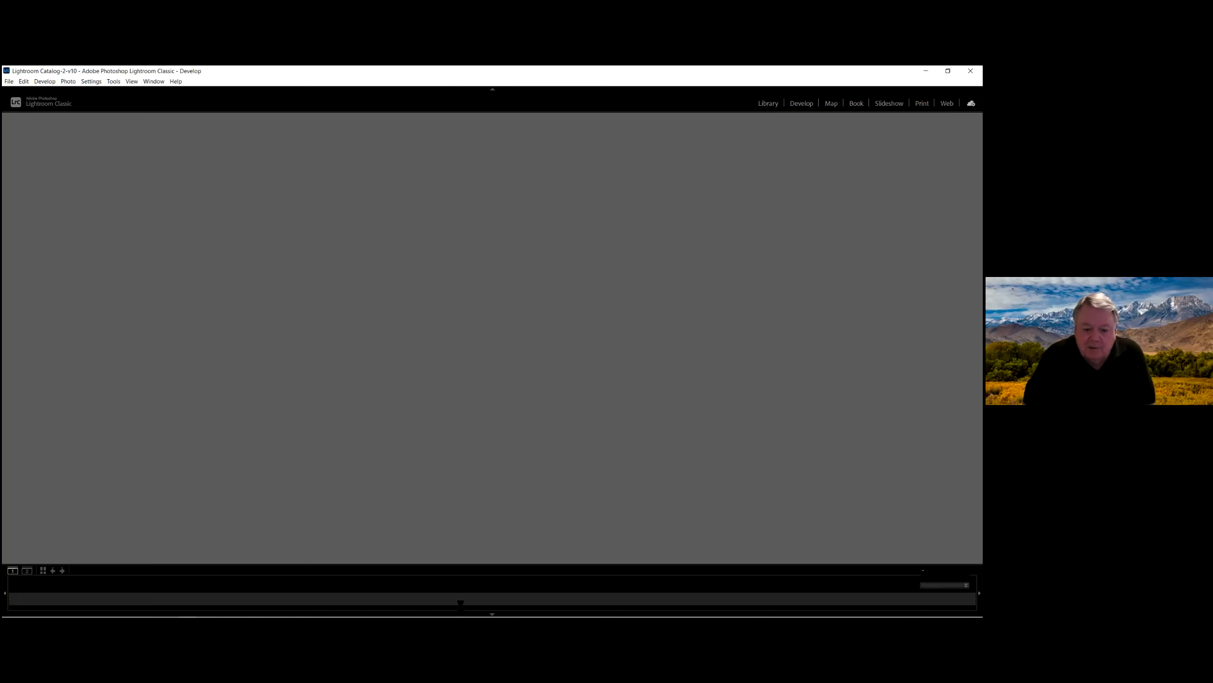
mouse_move(432, 608)
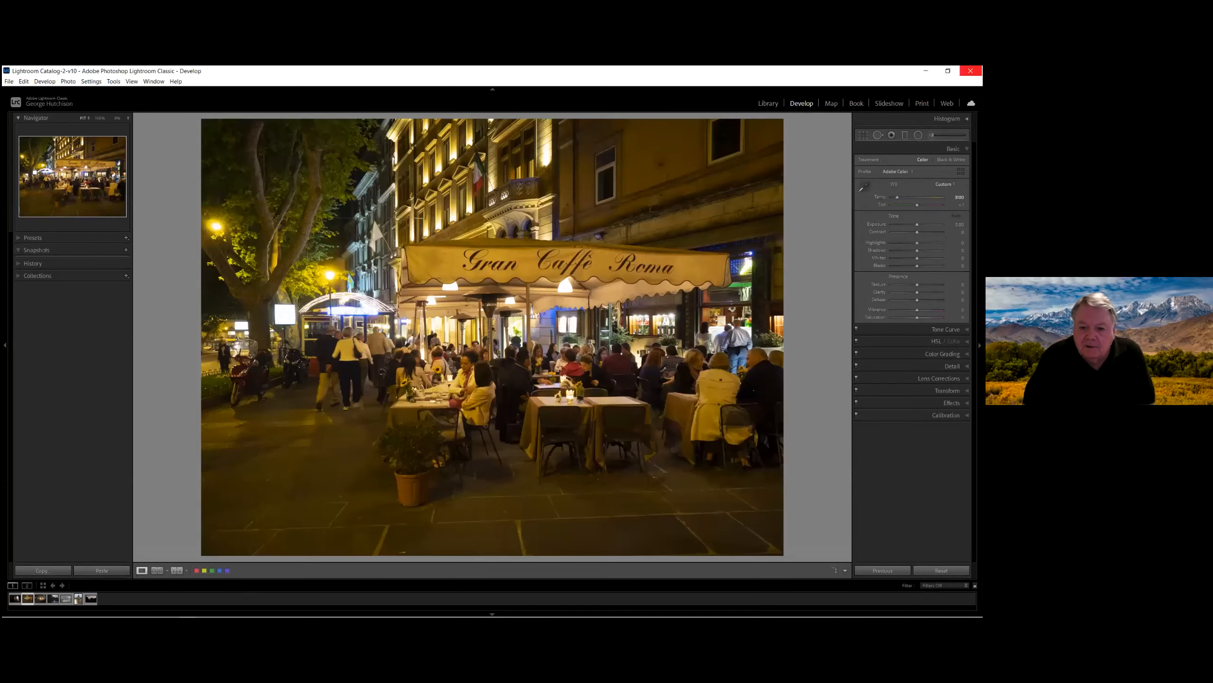
left_click(969, 70)
left_click(531, 350)
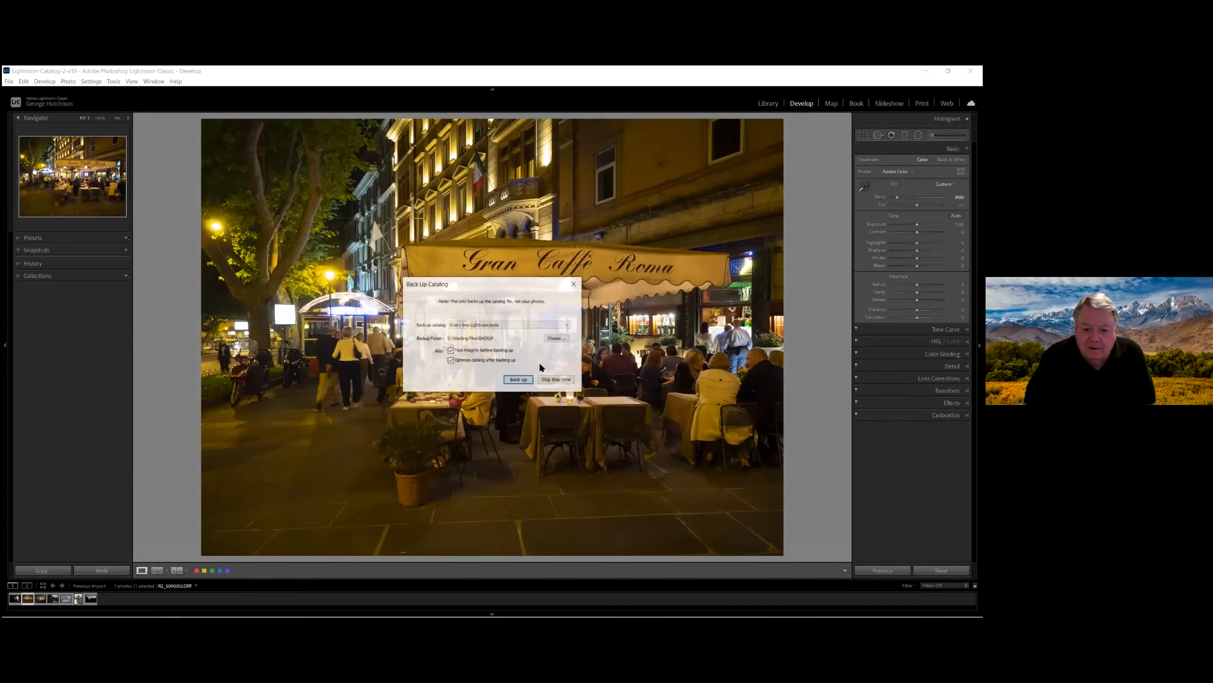
left_click(544, 379)
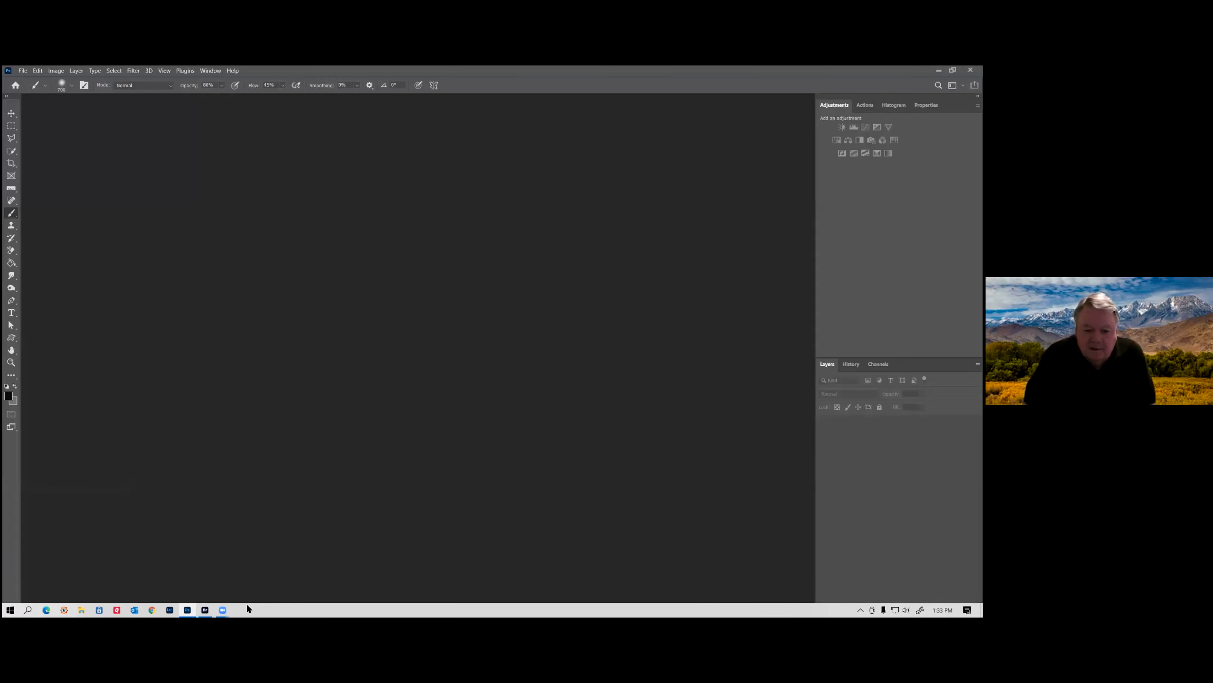
Switch to Bridge and open the silhouetted mountain sunset photo SDIV7028.CR2 in Camera Raw.
left_click(206, 609)
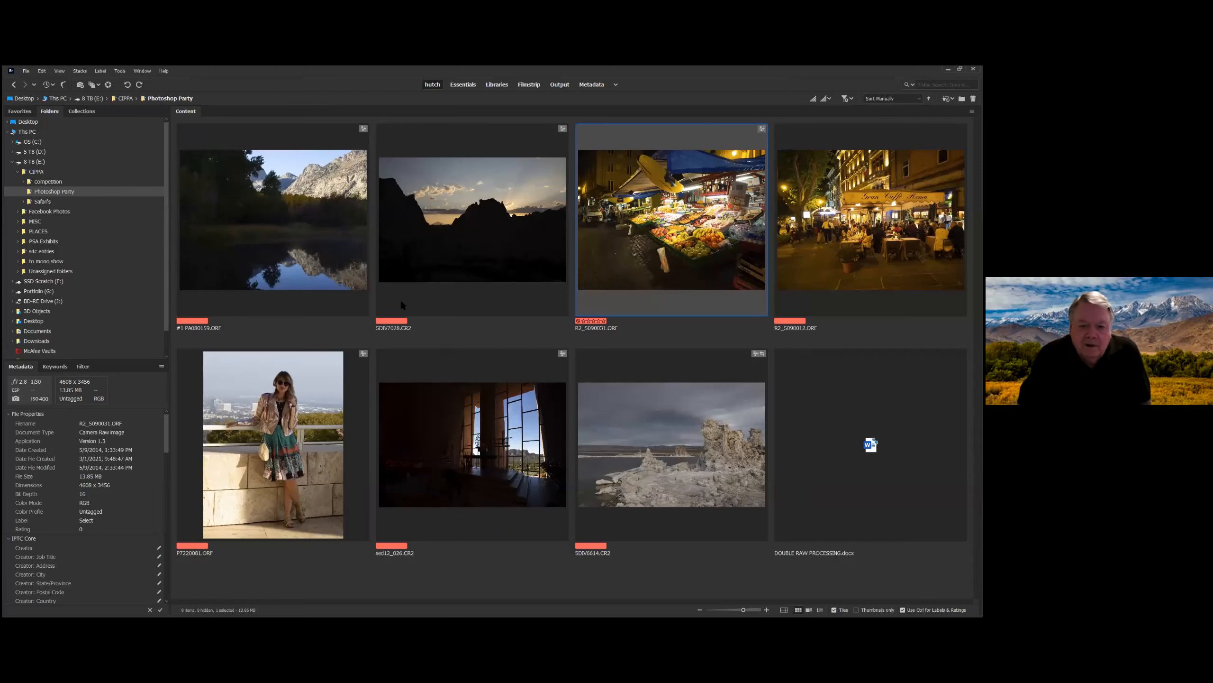
left_click(472, 219)
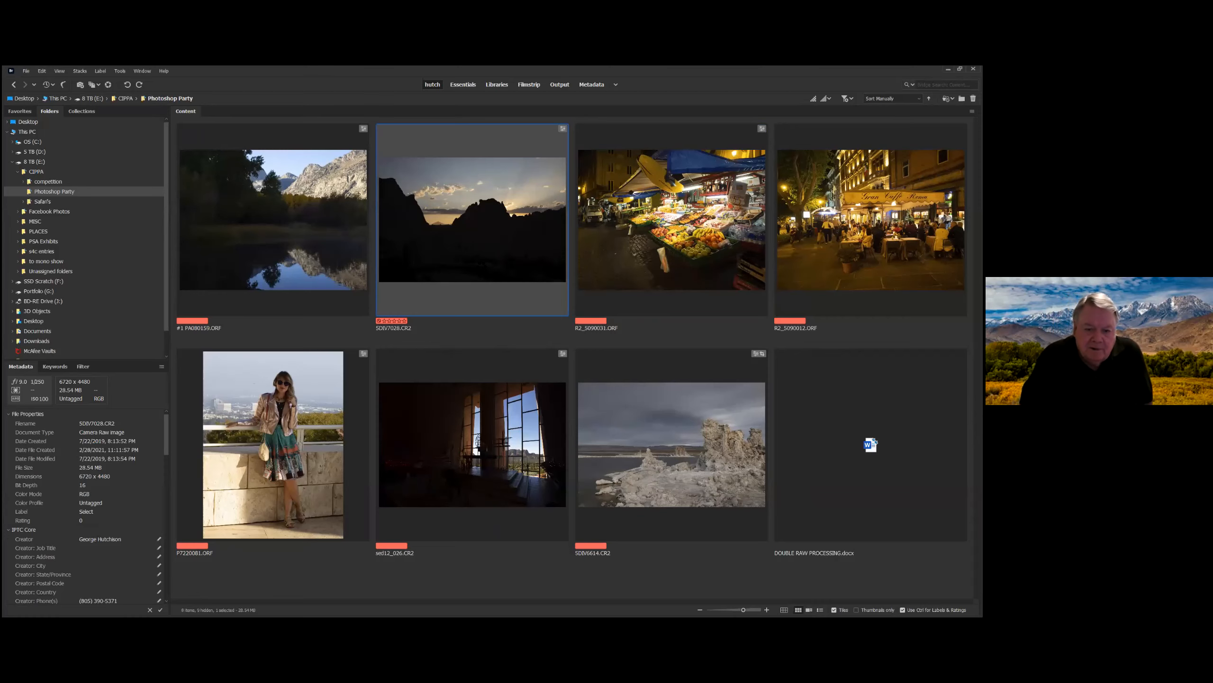
double_click(477, 263)
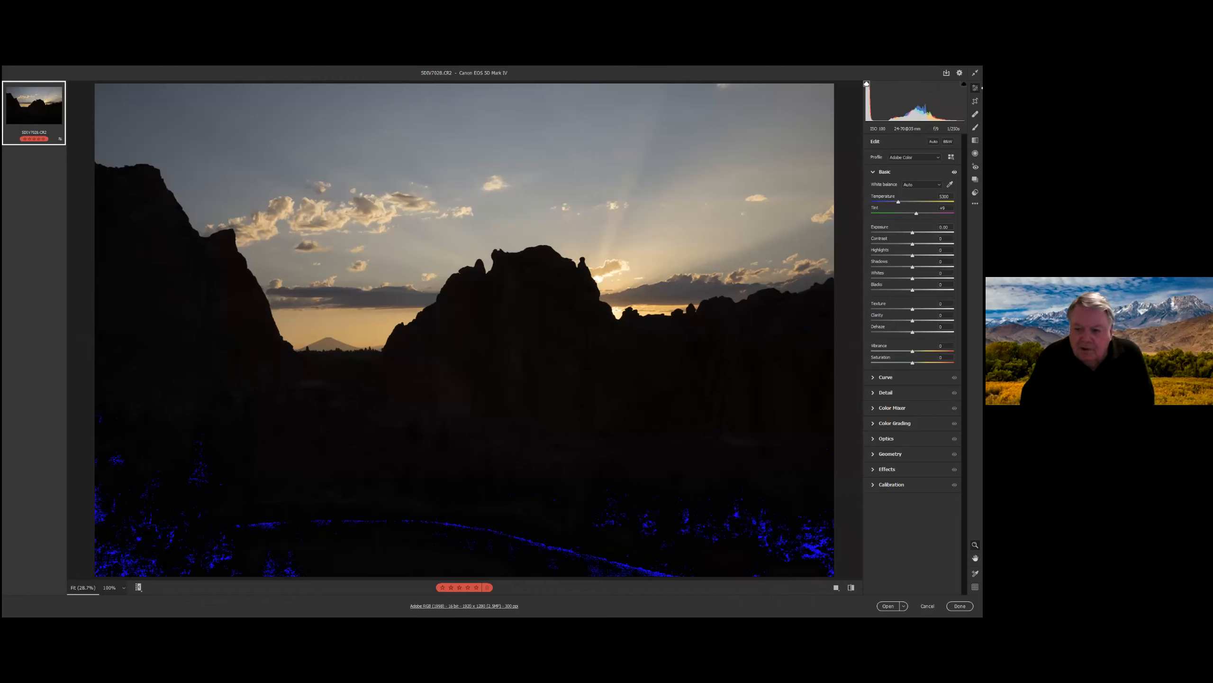
Cool the sunset photo's temperature, set vibrance to +47 and saturation to about +7, and open it as a smart object.
left_click_drag(913, 232, 895, 202)
left_click(913, 351)
left_click_drag(912, 351, 916, 362)
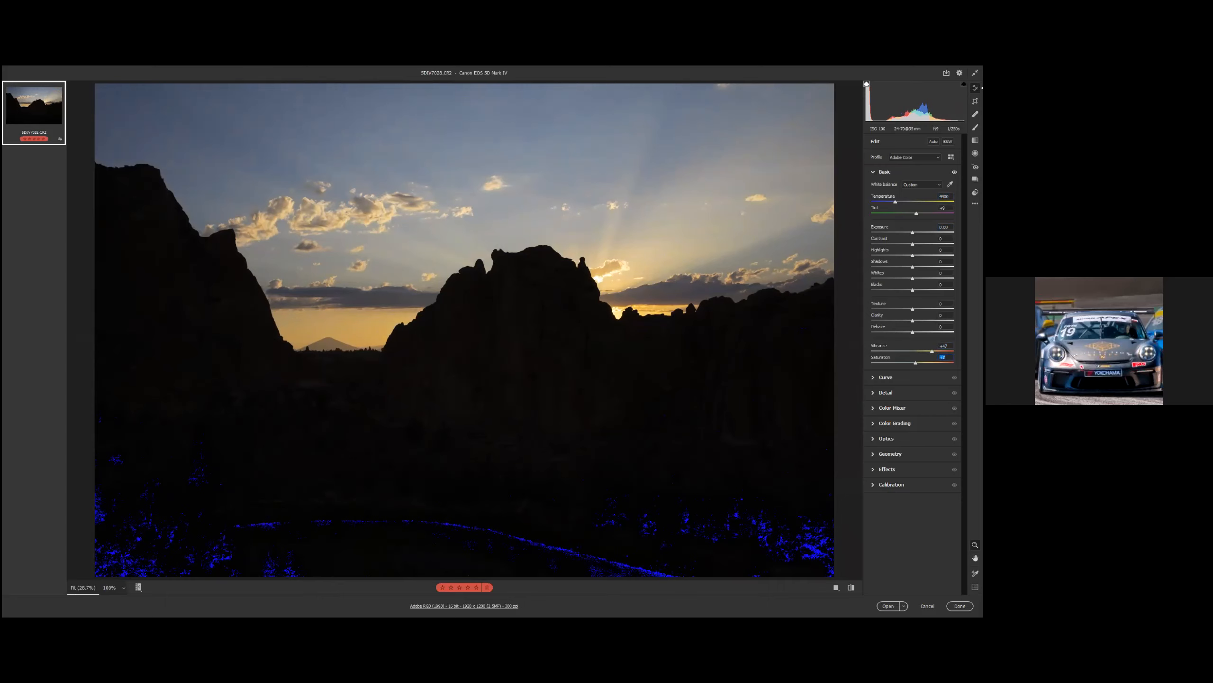
left_click(888, 606, "shift")
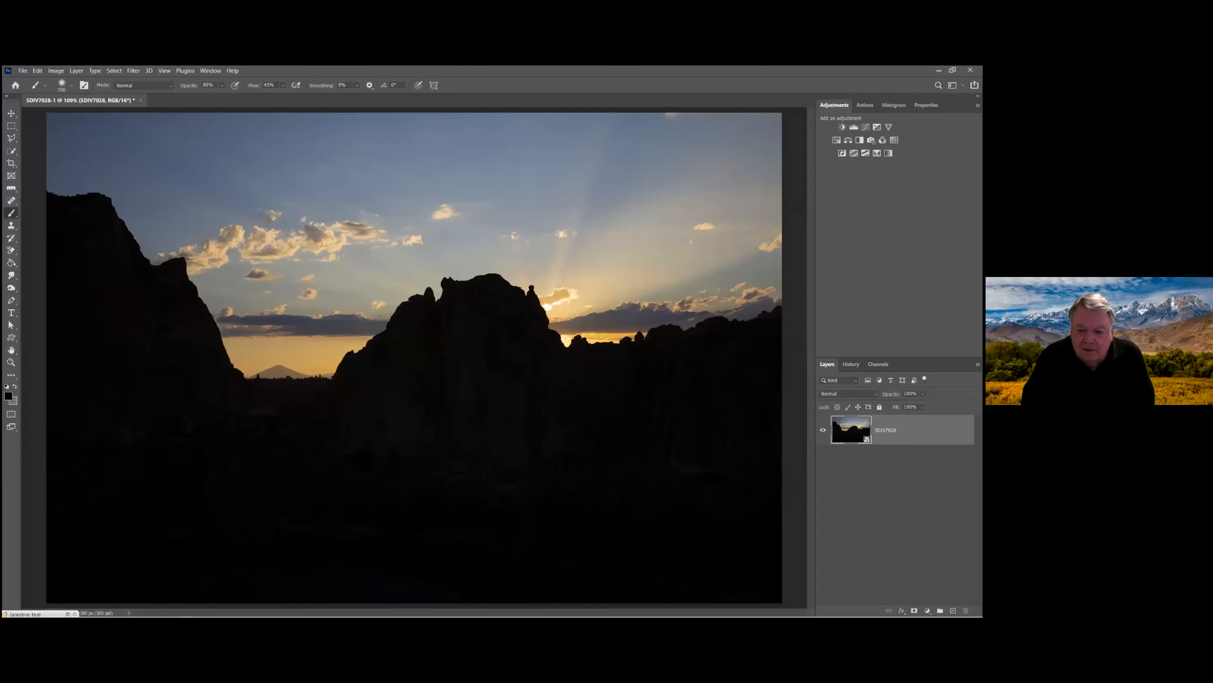
Create an independent smart object copy of the sunset layer and raise the shadows to +85 in its raw settings.
right_click(909, 429)
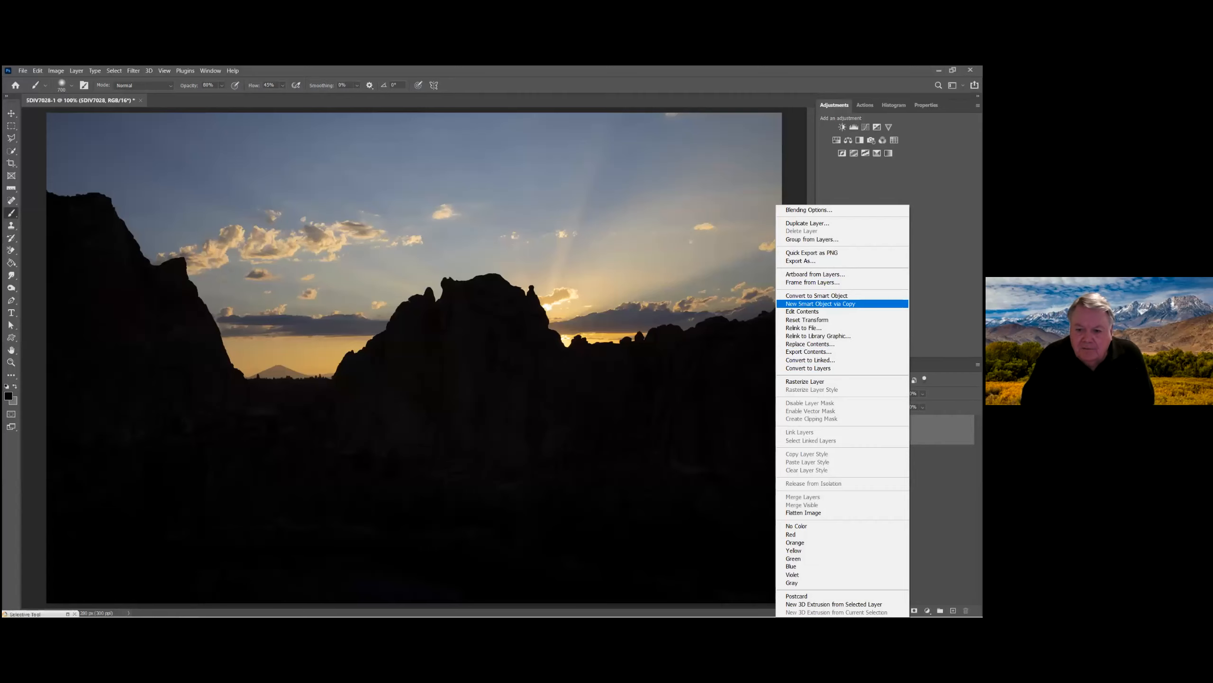
left_click(820, 303)
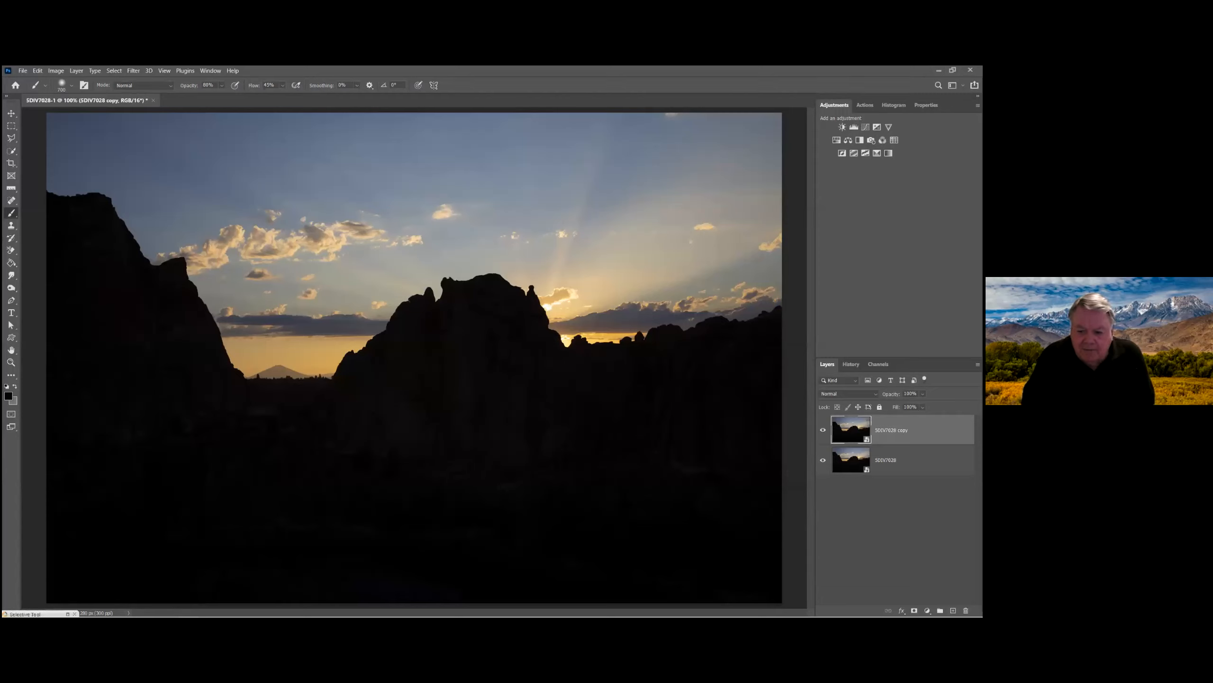
double_click(868, 420)
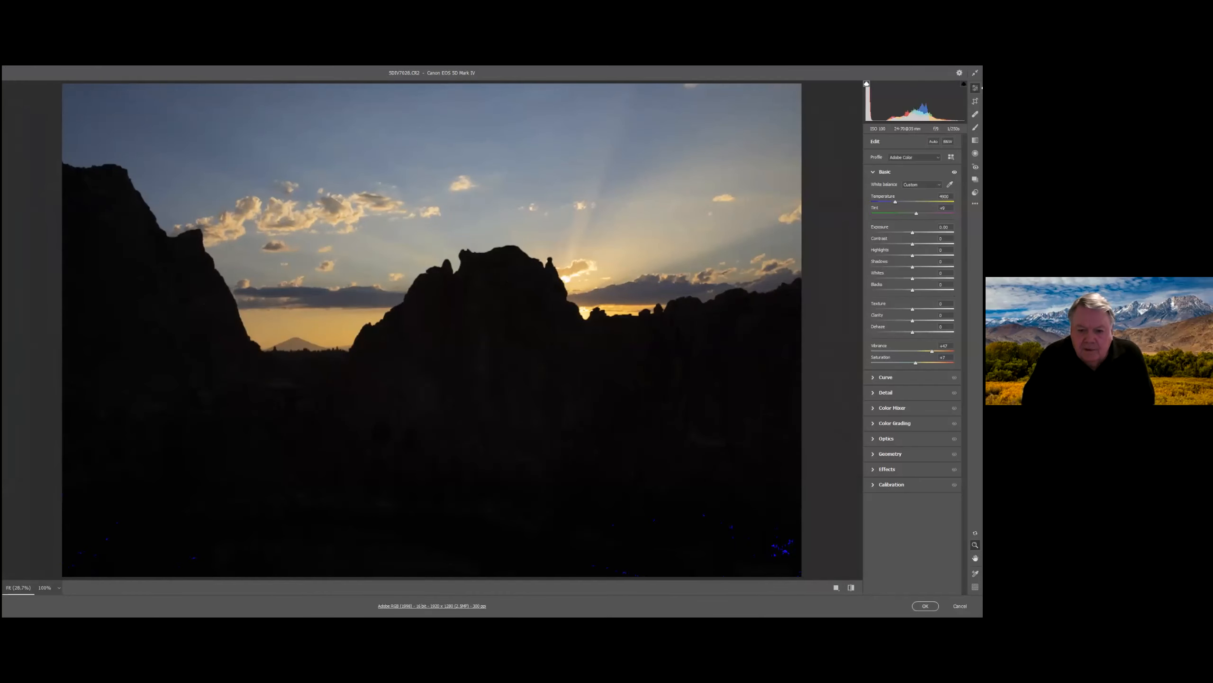
type("85")
key("Return")
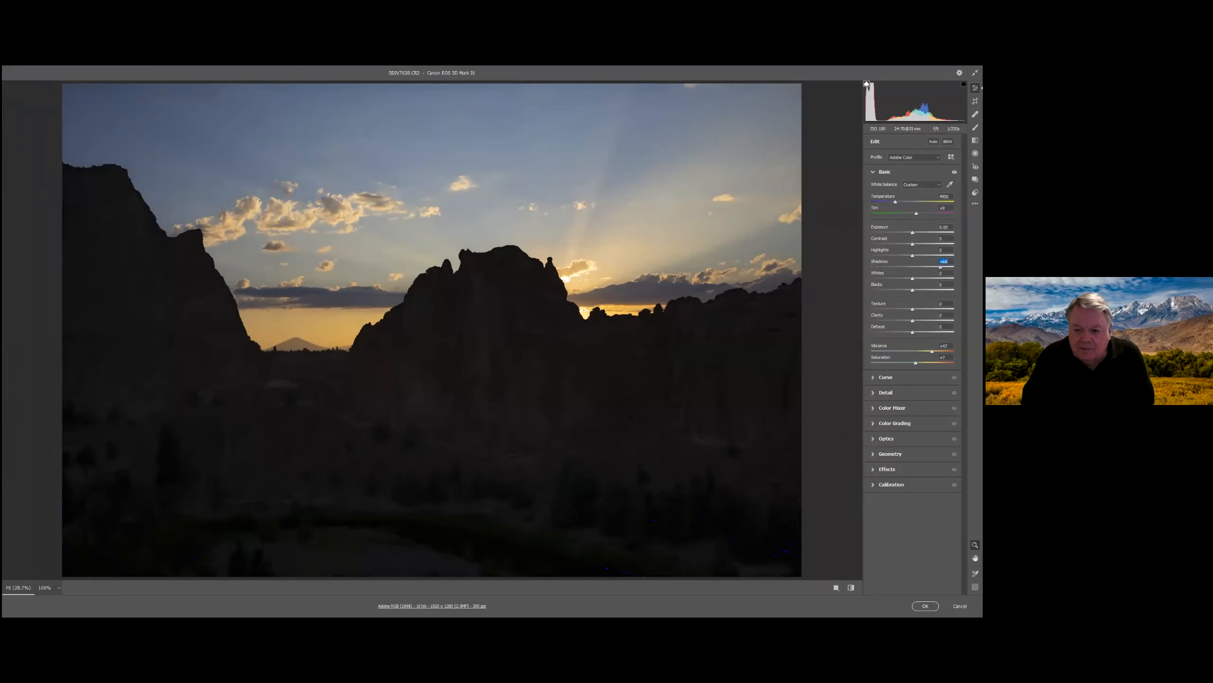
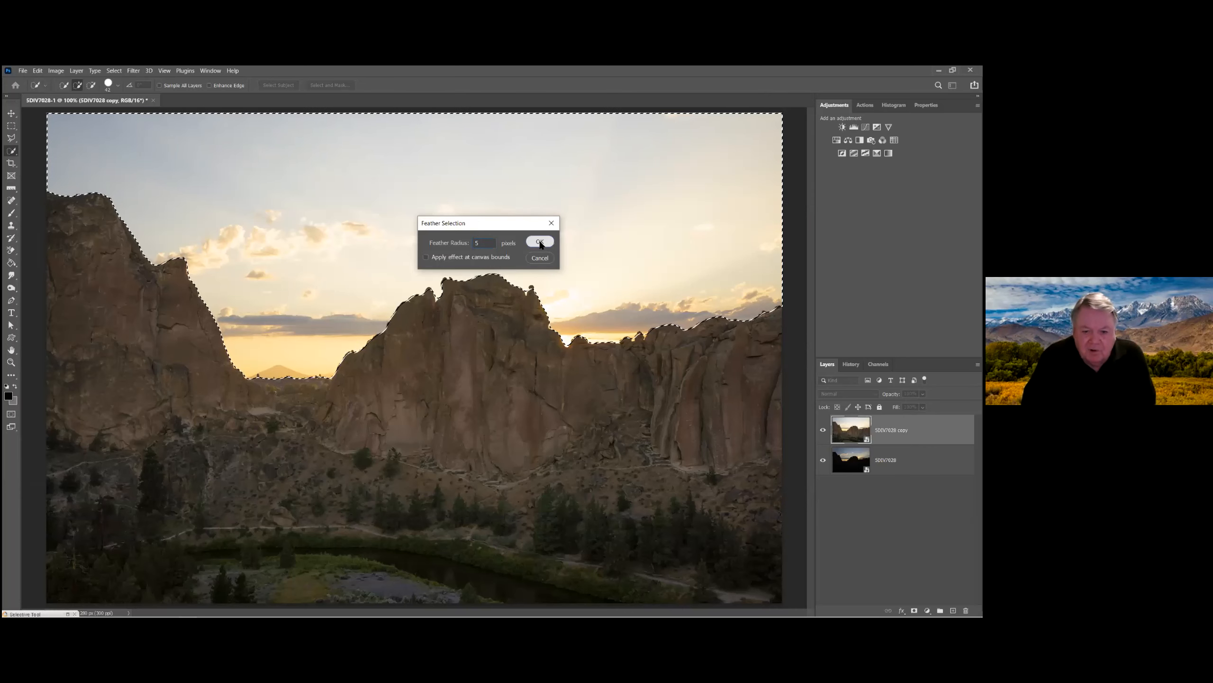
Feather the sky selection by 5 pixels and turn it into an inverted layer mask on the brightened copy.
left_click(540, 241)
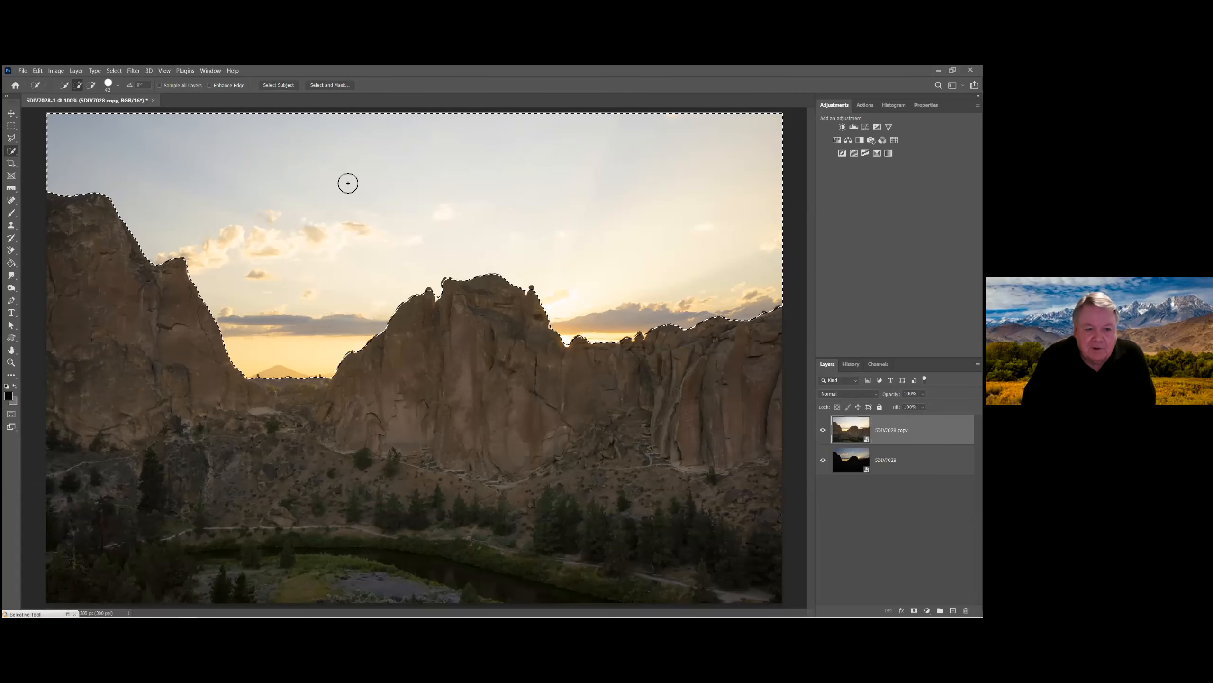
left_click(914, 610)
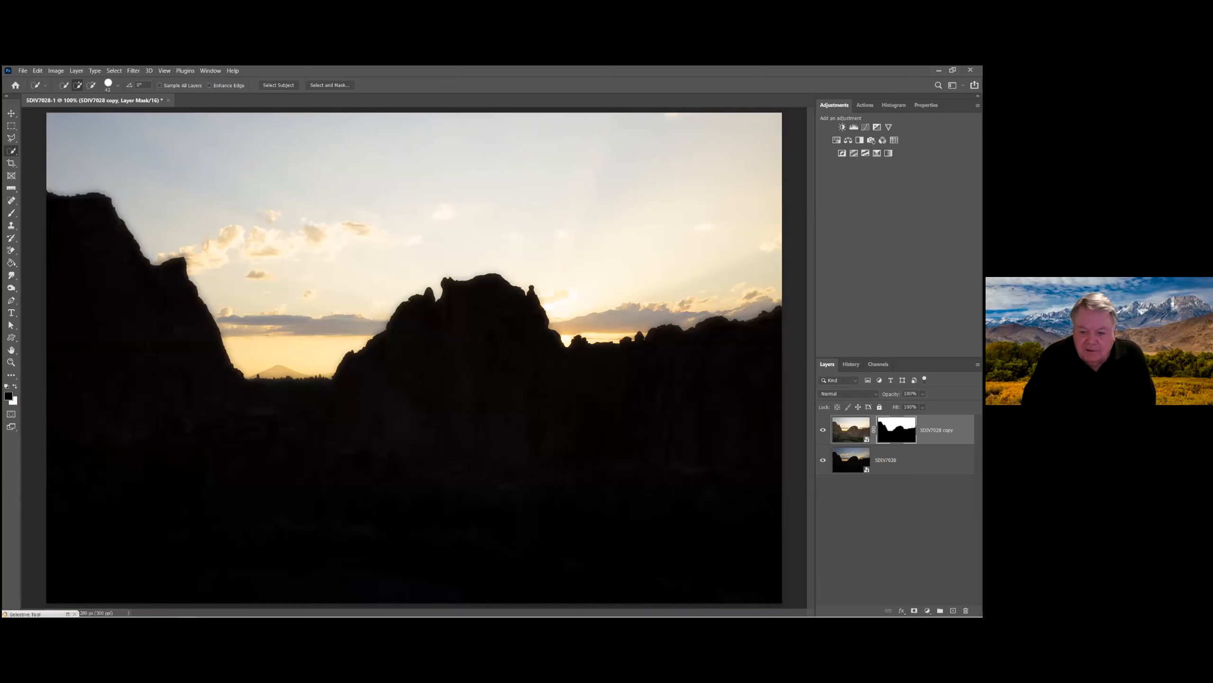
key("ctrl+i")
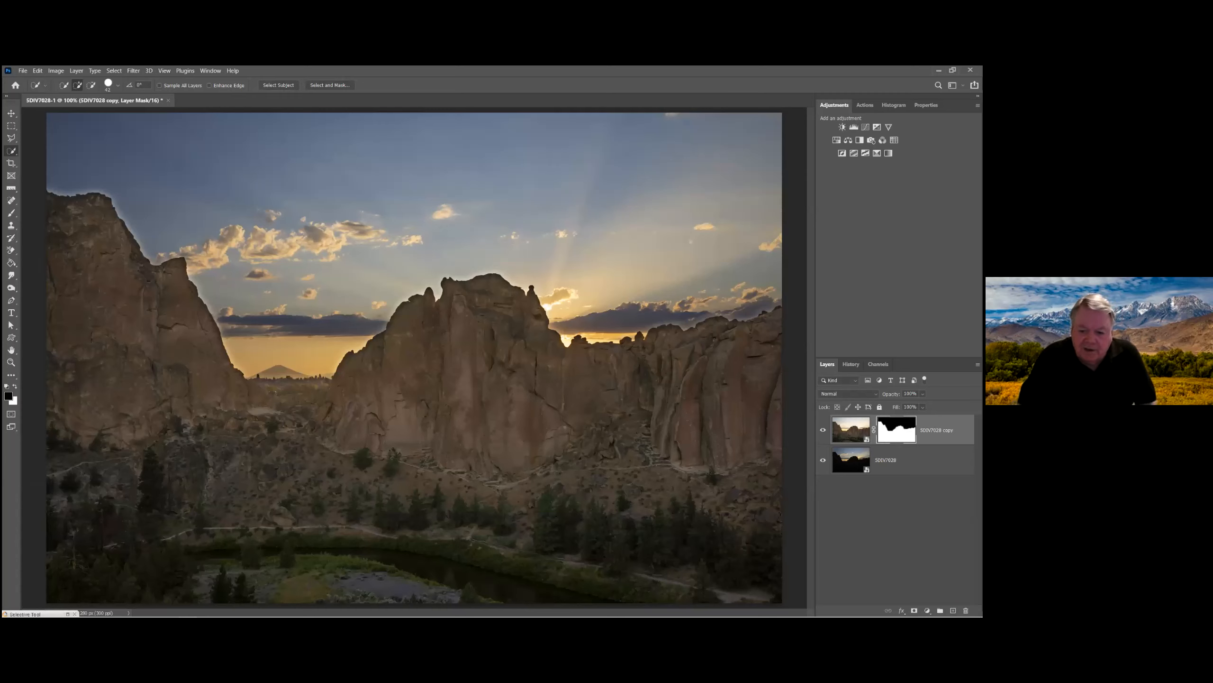
Reopen the upper smart object's raw settings and lower its exposure to about +1.1.
left_click(850, 429)
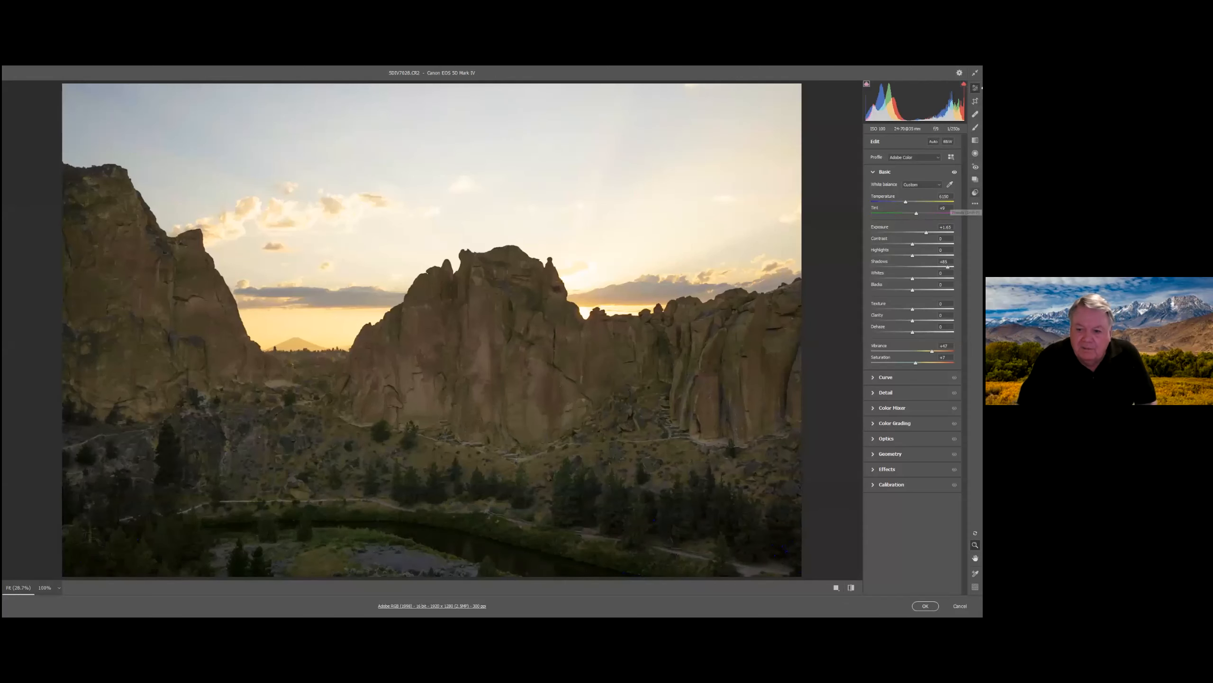
left_click_drag(926, 232, 922, 232)
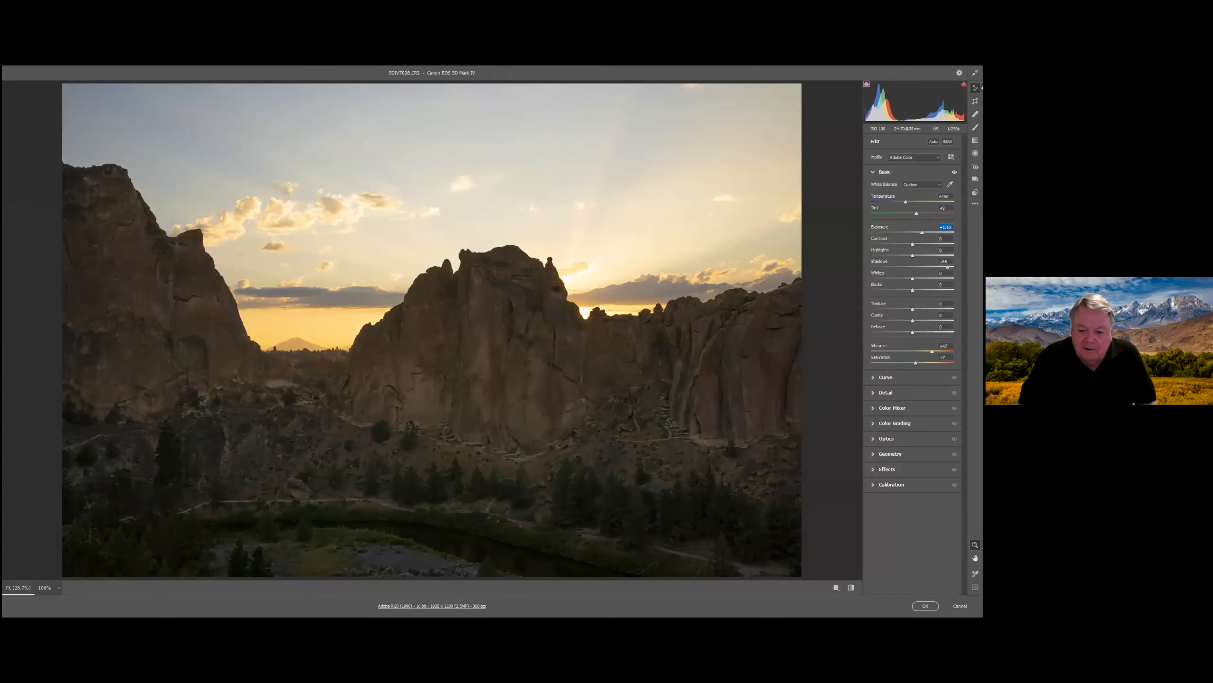
left_click(925, 606)
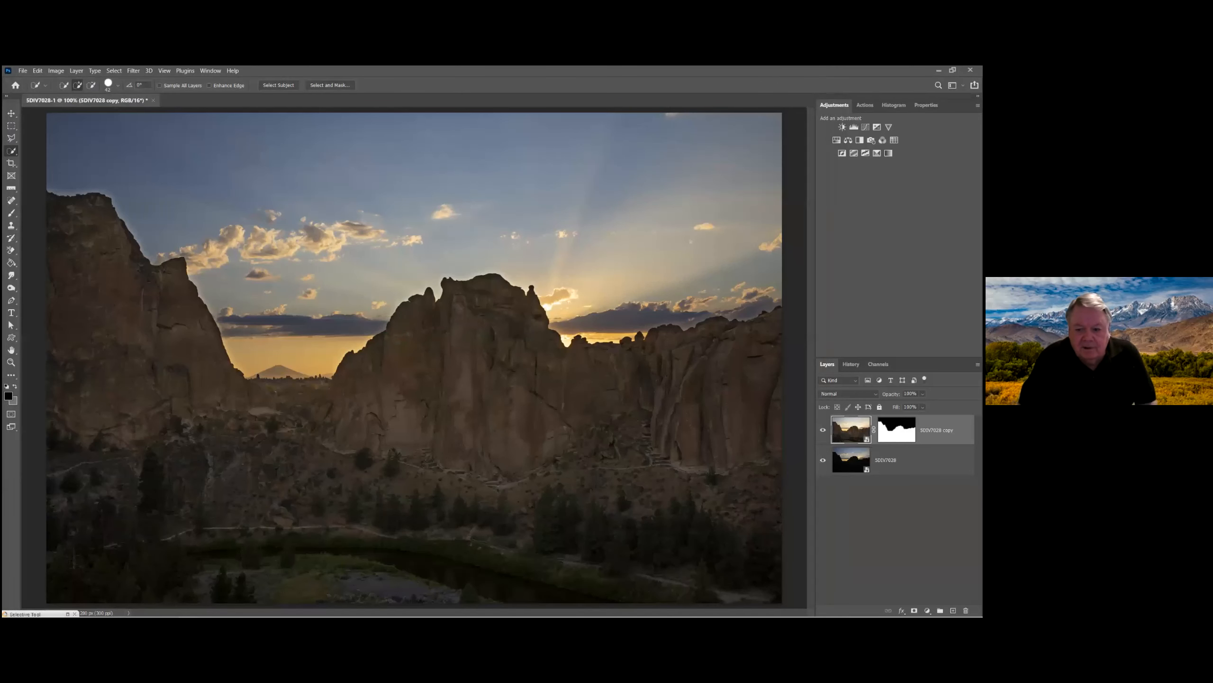
Merge the visible layers and try the Camera Raw Filter on the result with slightly lower exposure and raised shadows.
right_click(894, 460)
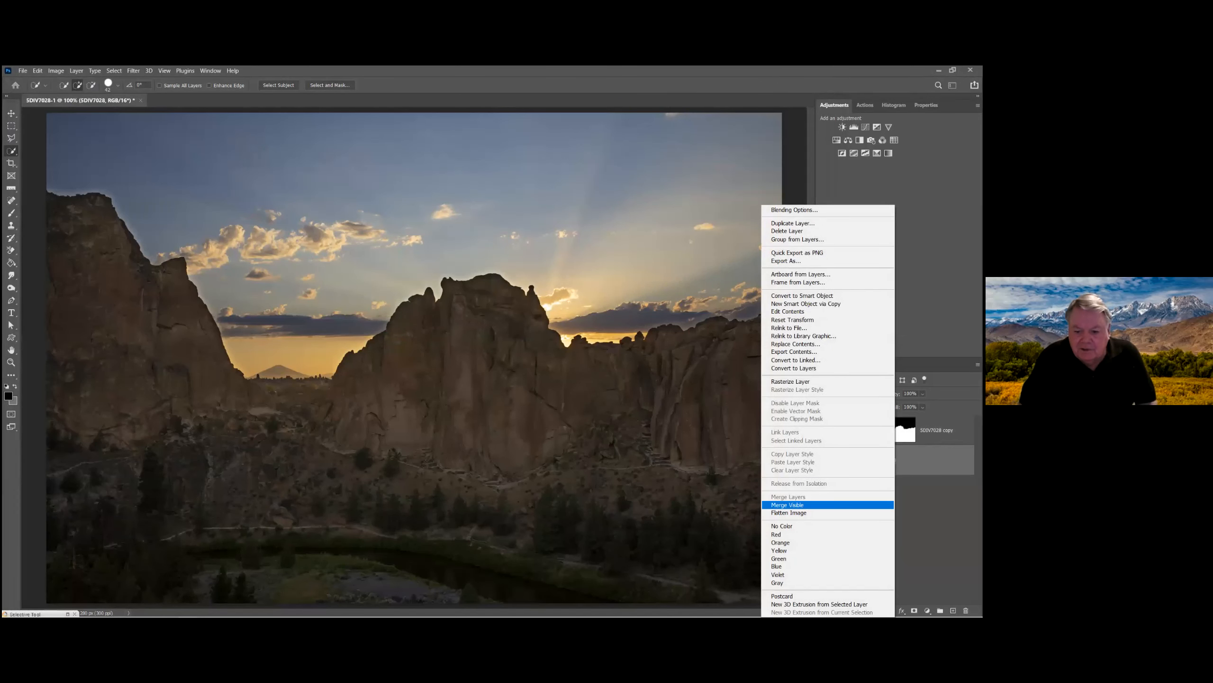
left_click(788, 504)
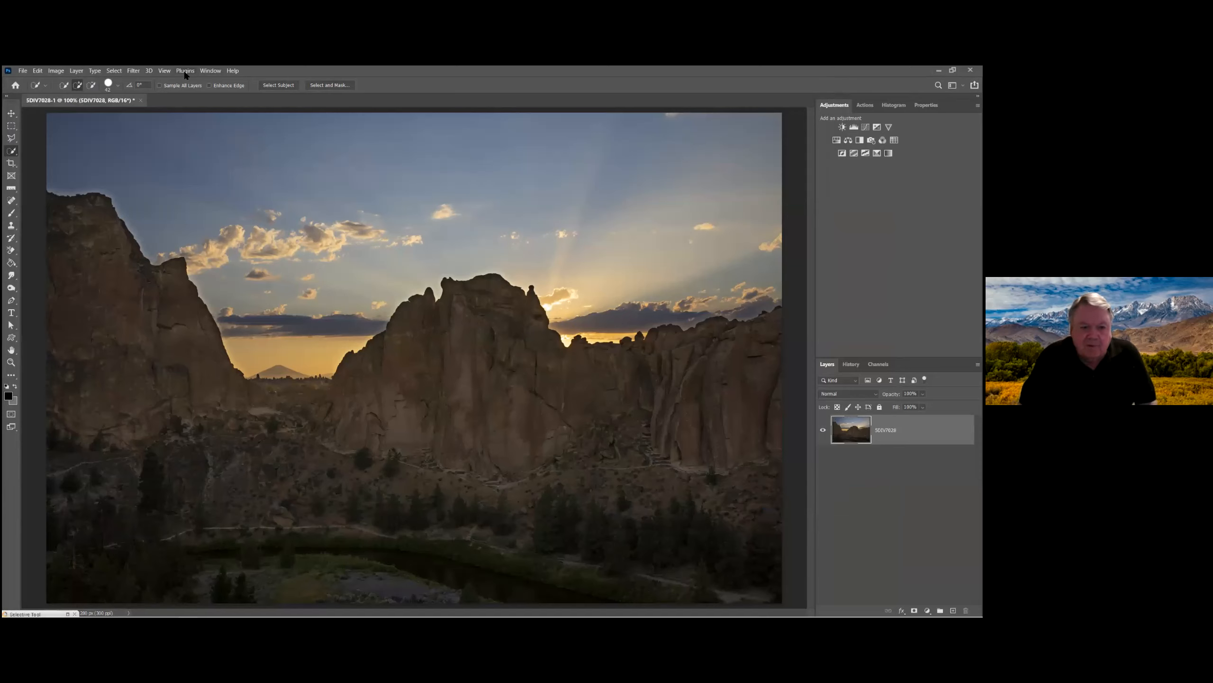
left_click(133, 70)
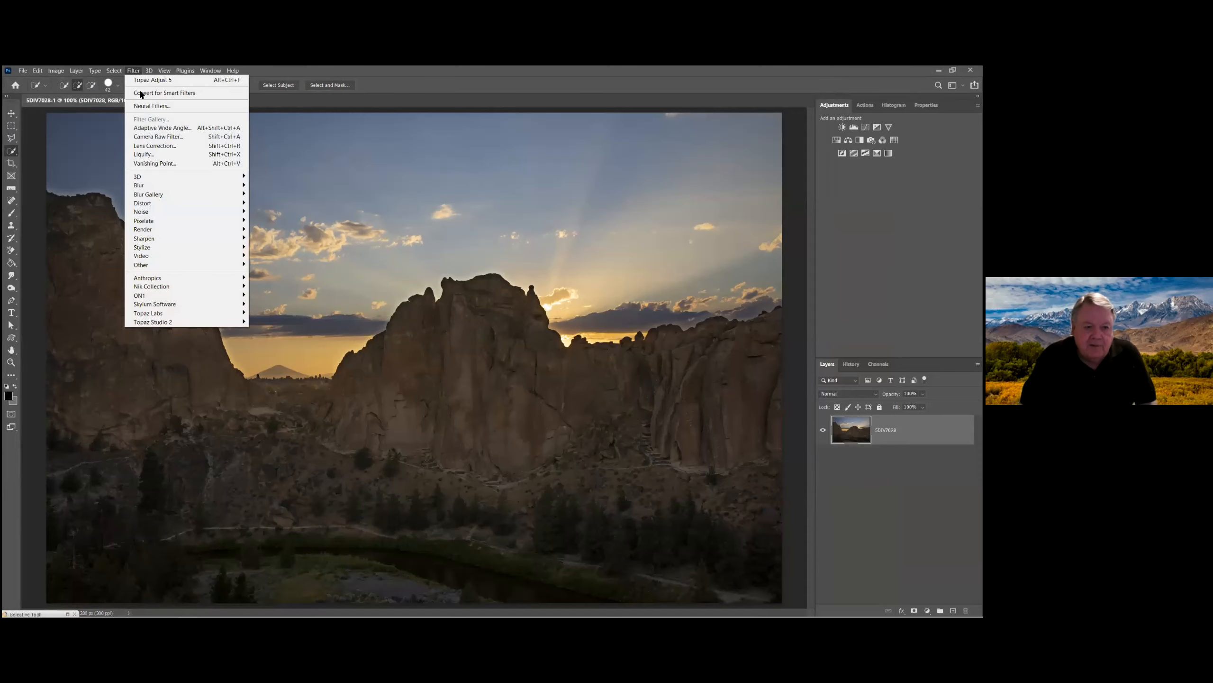
left_click(155, 138)
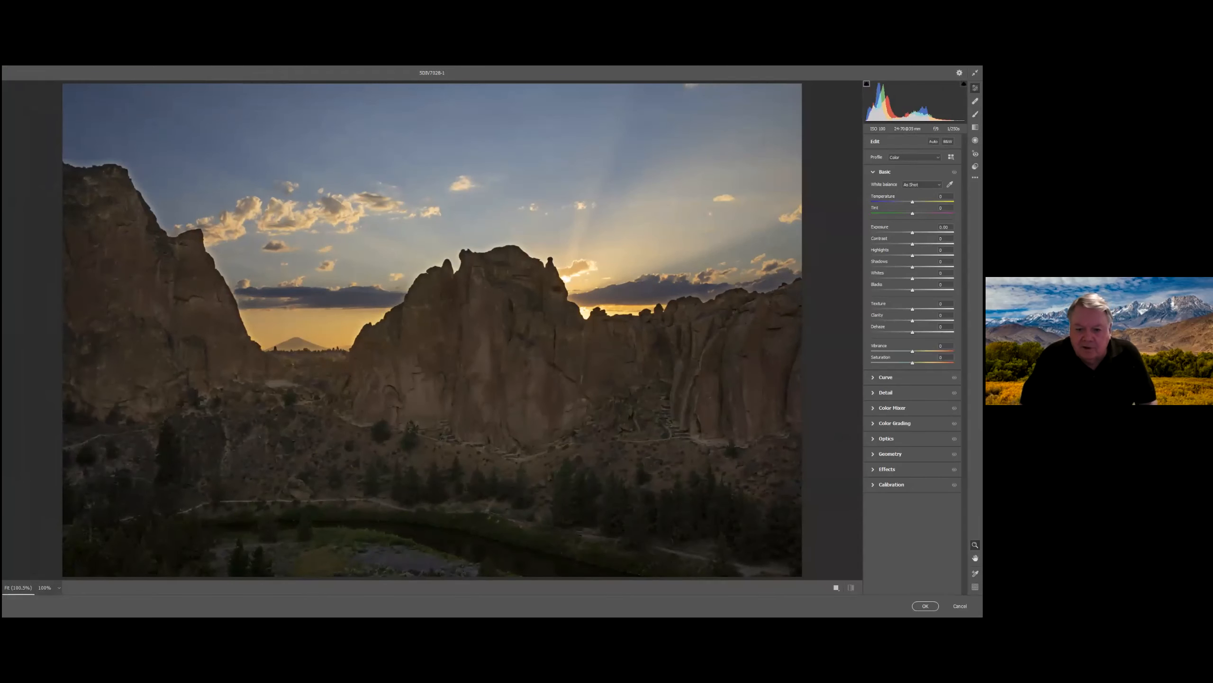
left_click_drag(913, 232, 910, 232)
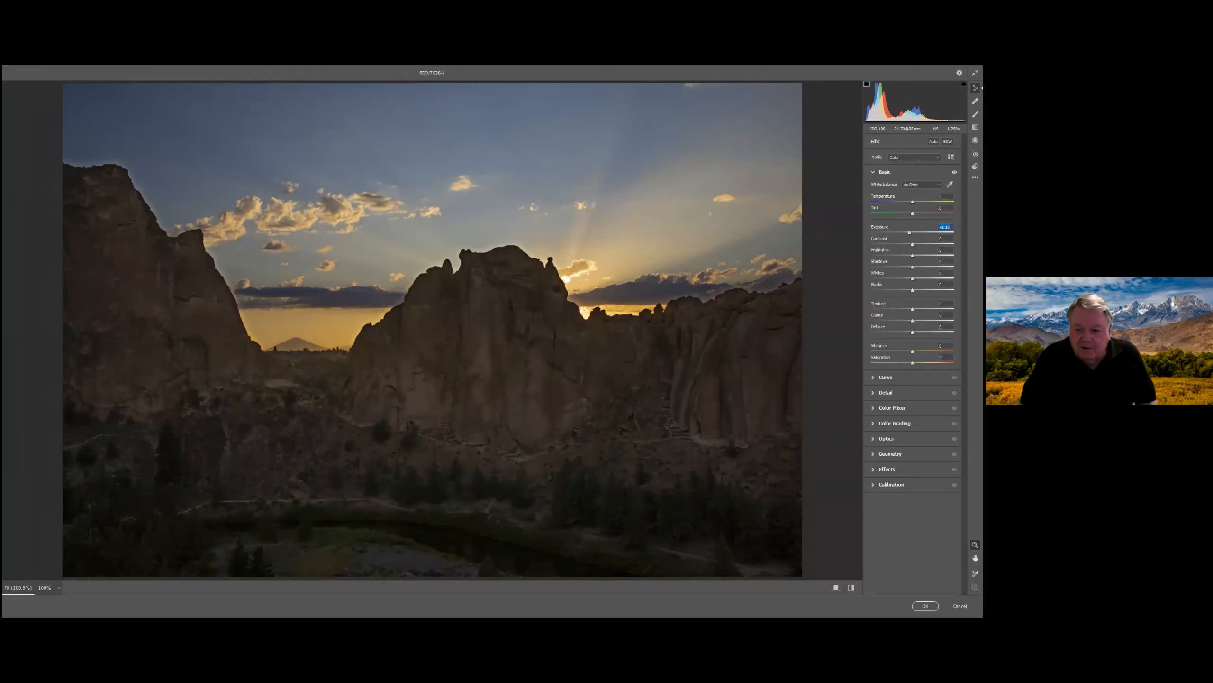
left_click_drag(916, 267, 953, 267)
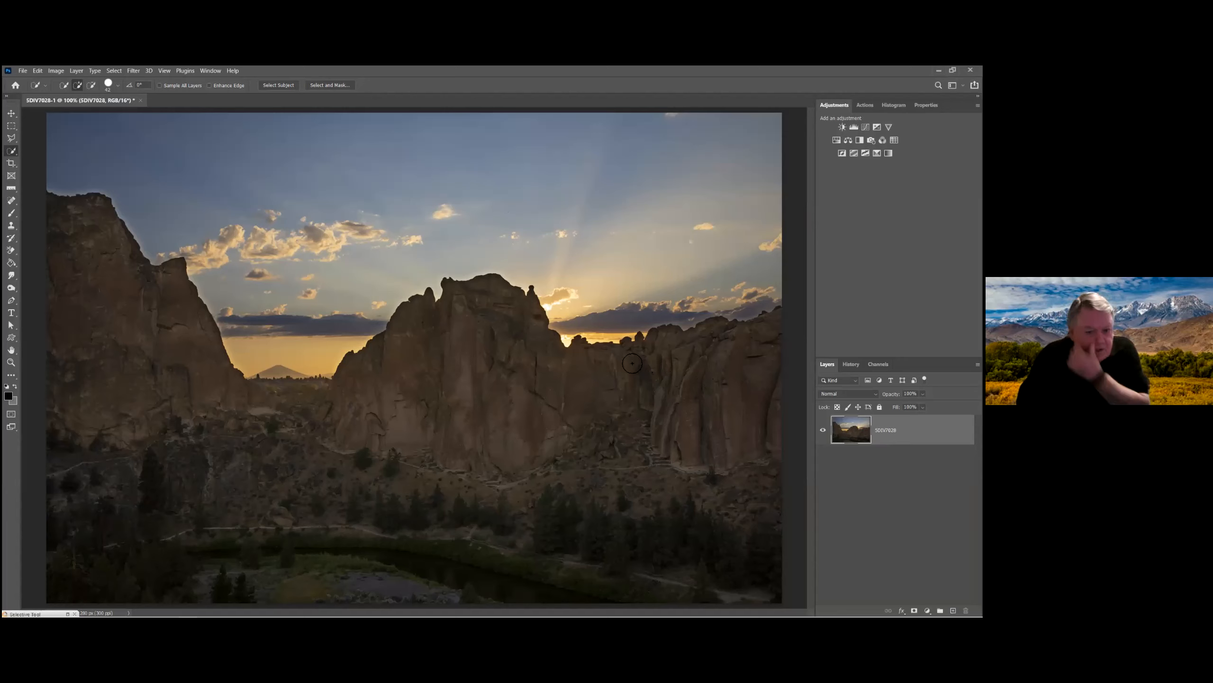
left_click(132, 70)
mouse_move(149, 70)
key("Escape")
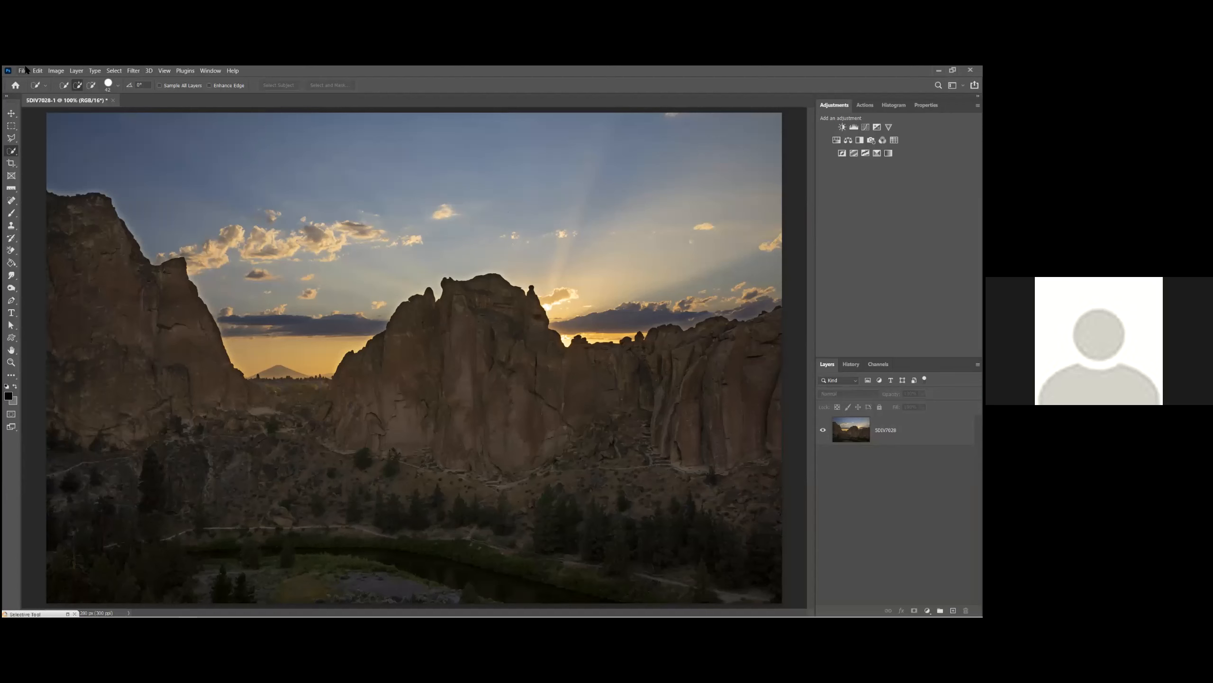
left_click(131, 71)
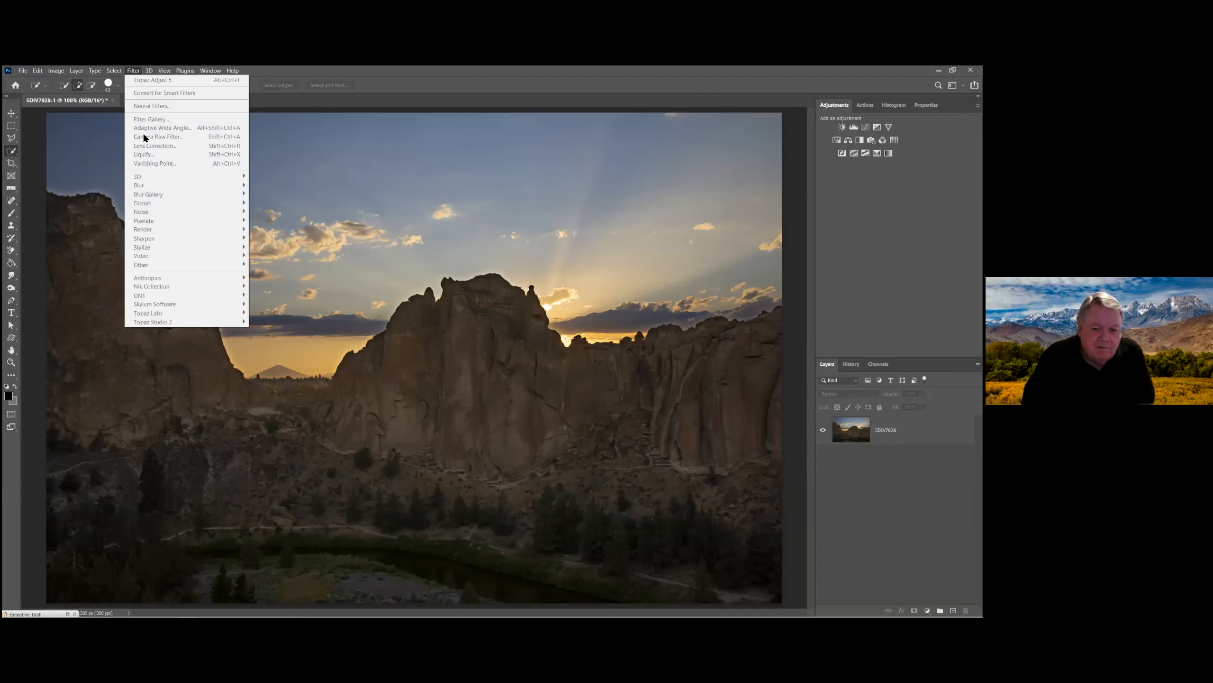
left_click(892, 429)
left_click(893, 429)
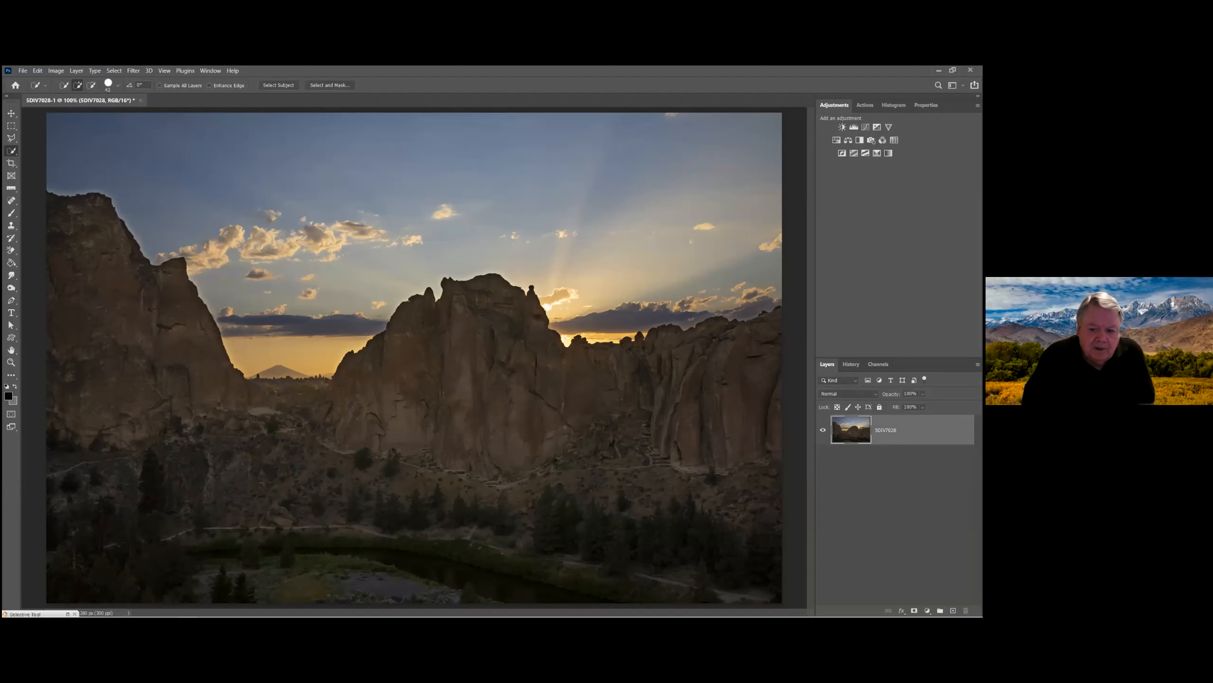
Brighten the merged layer's exposure with the Camera Raw Filter, then reopen the filter to check its settings.
left_click(133, 71)
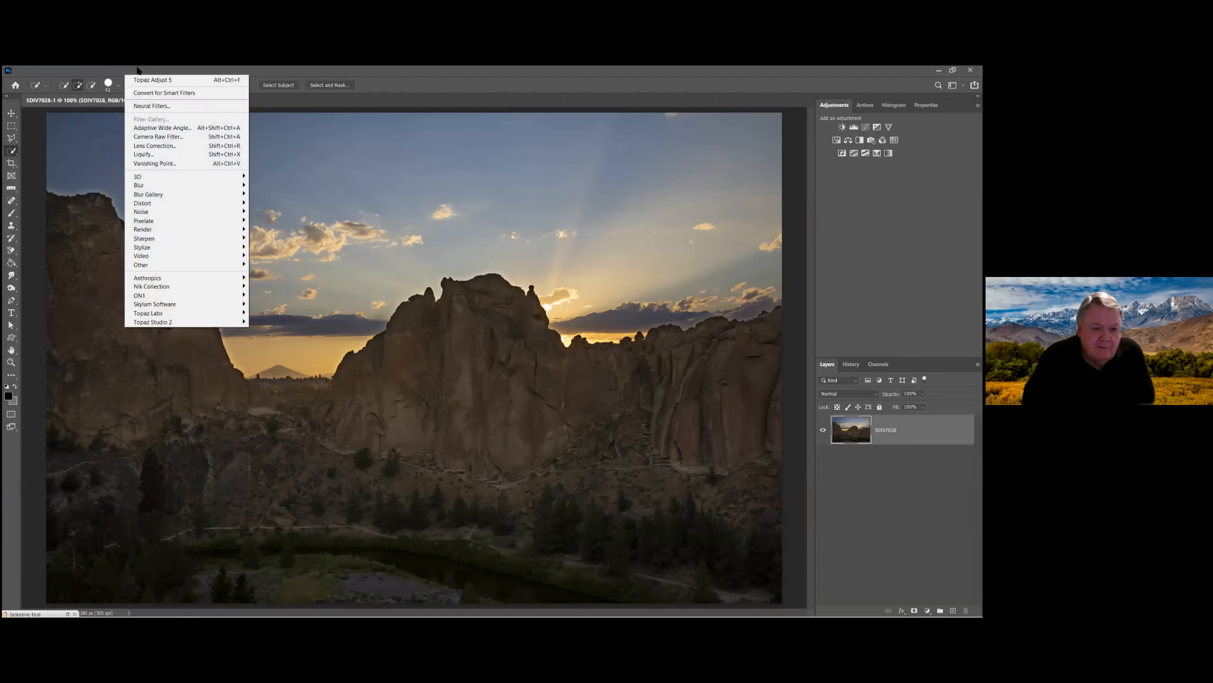
left_click(153, 137)
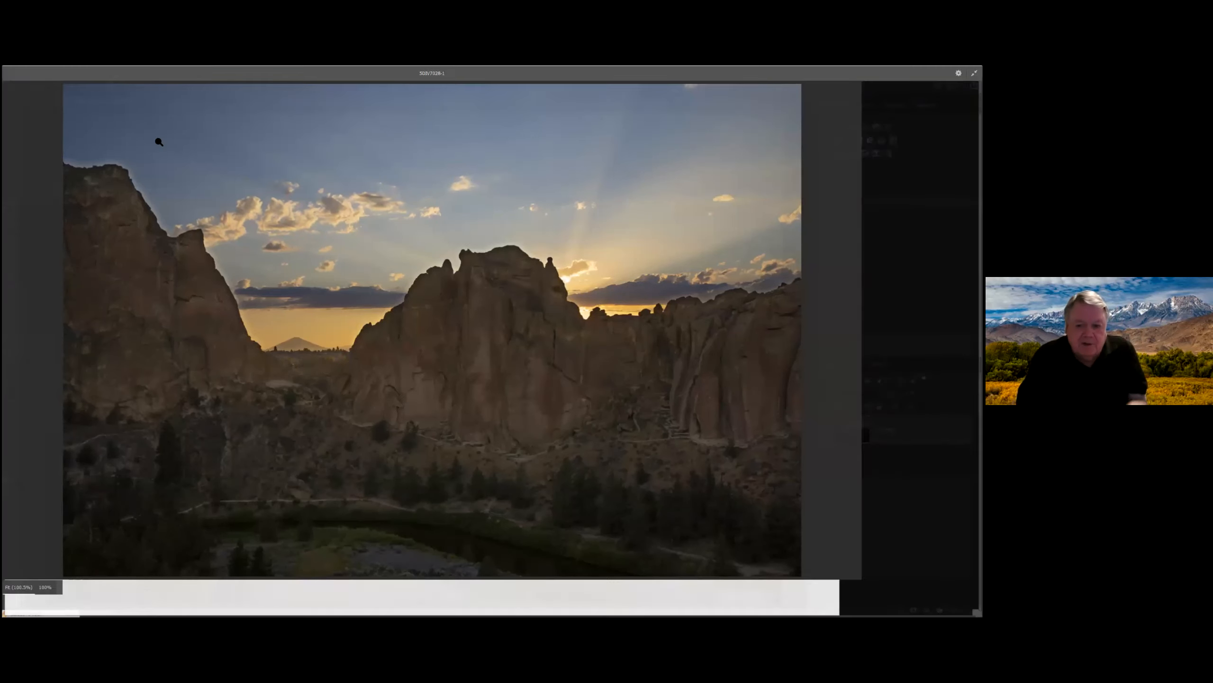
left_click_drag(913, 232, 912, 232)
key("shift+Up")
key("shift+Up")
key("shift+Up")
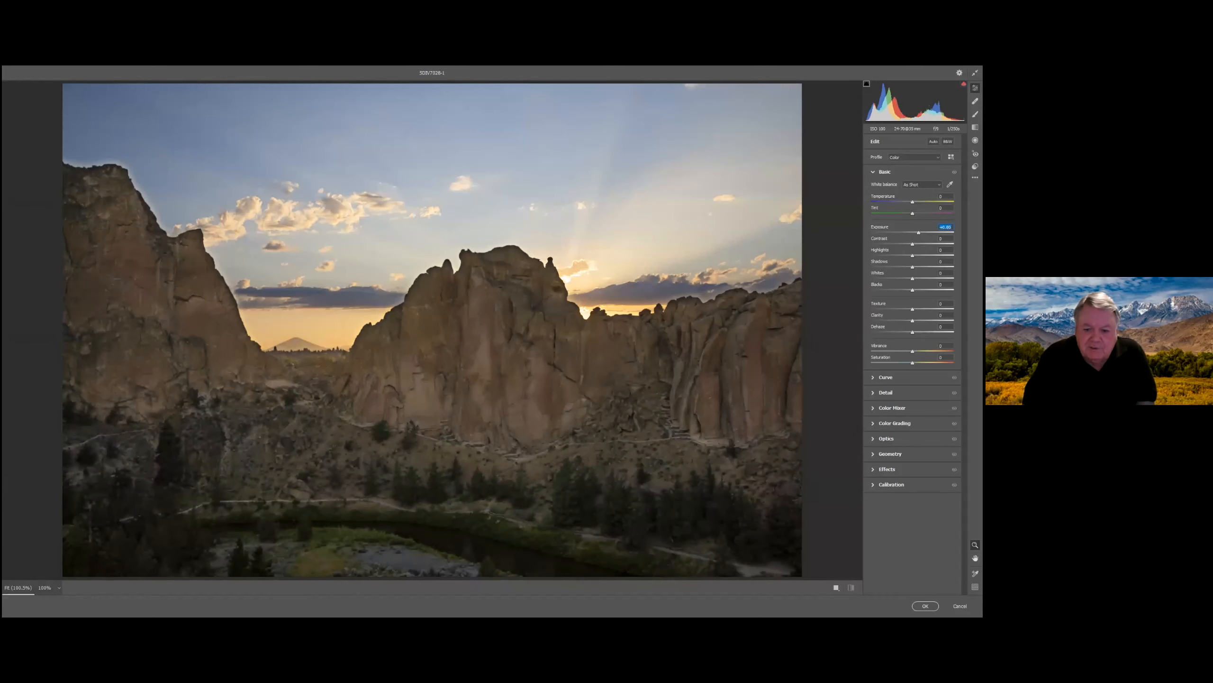
left_click(926, 605)
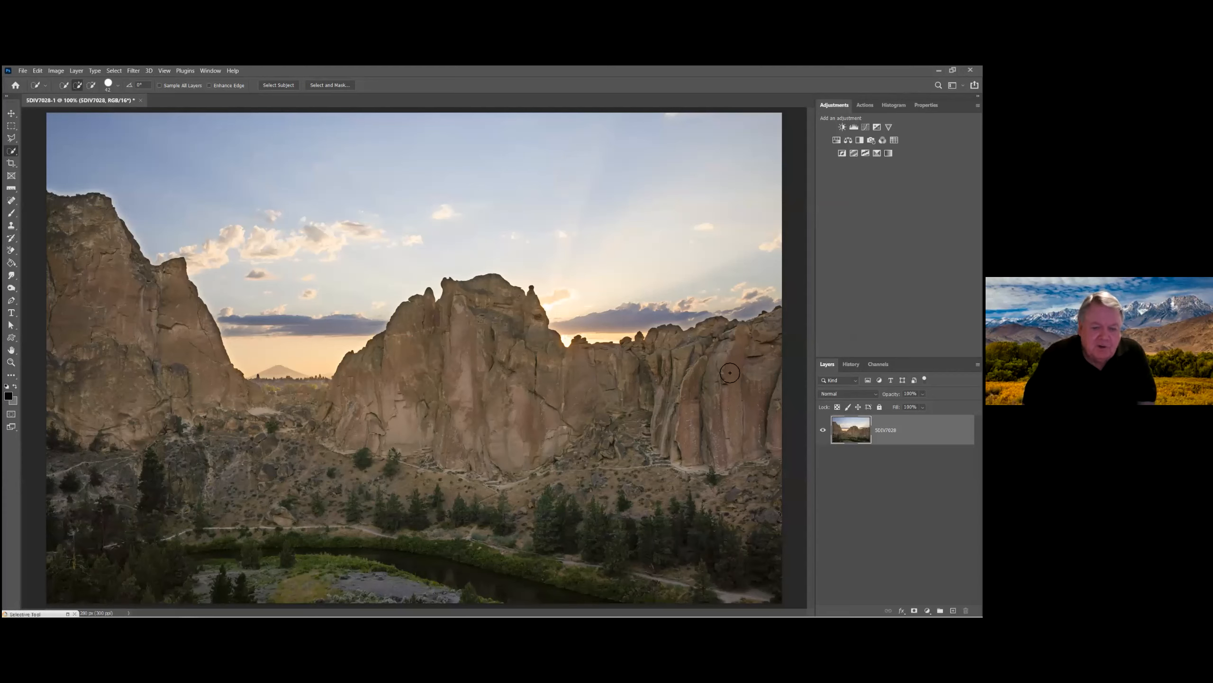
left_click(130, 71)
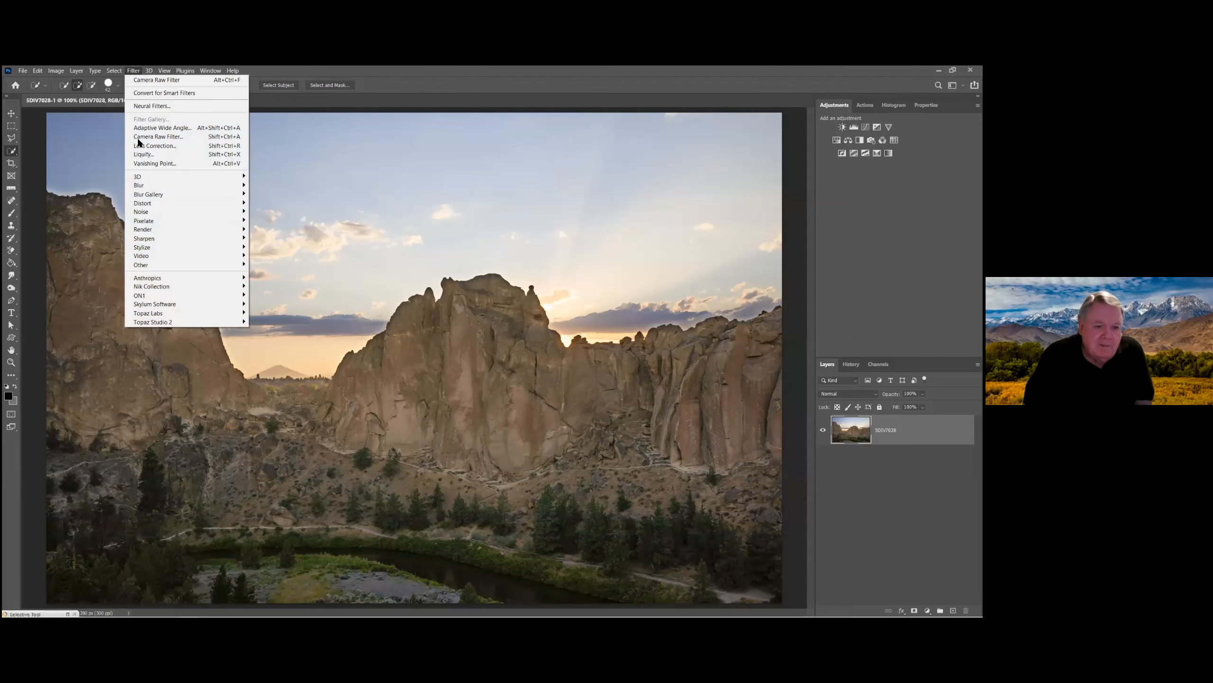
left_click(190, 139)
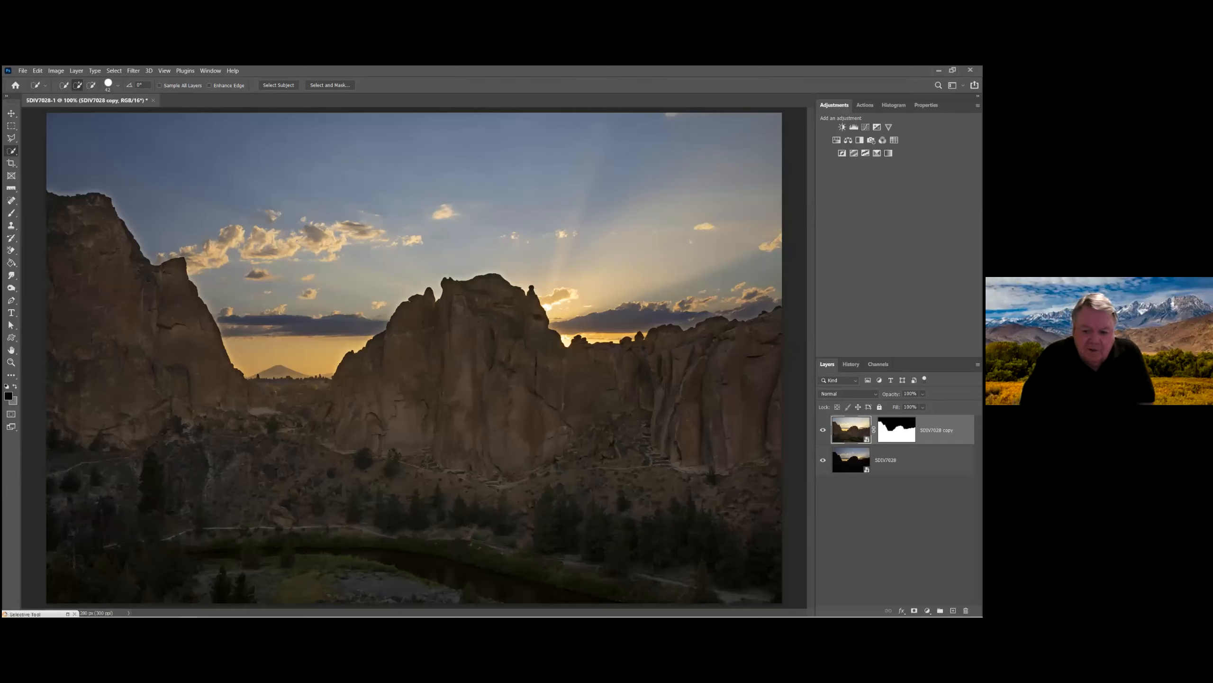
Reopen the lower smart object's raw settings and raise the shadows to +100.
left_click(899, 460)
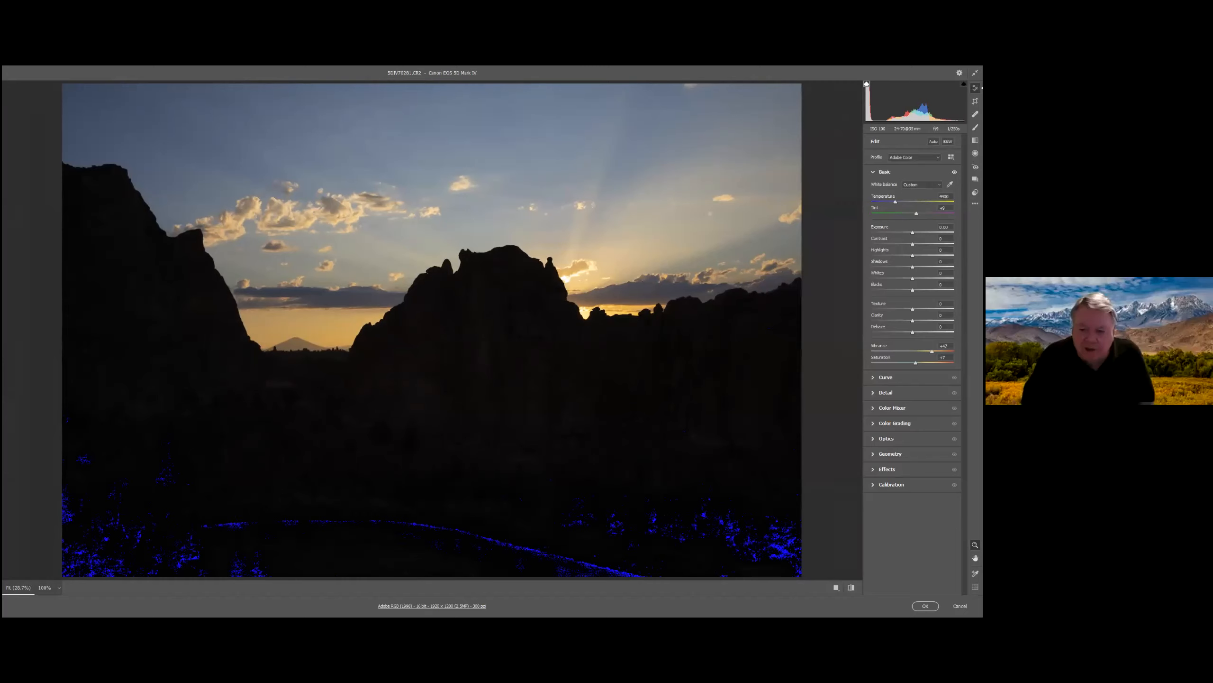
type("100")
key("Return")
key("ctrl+z")
key("ctrl+shift+z")
left_click(924, 606)
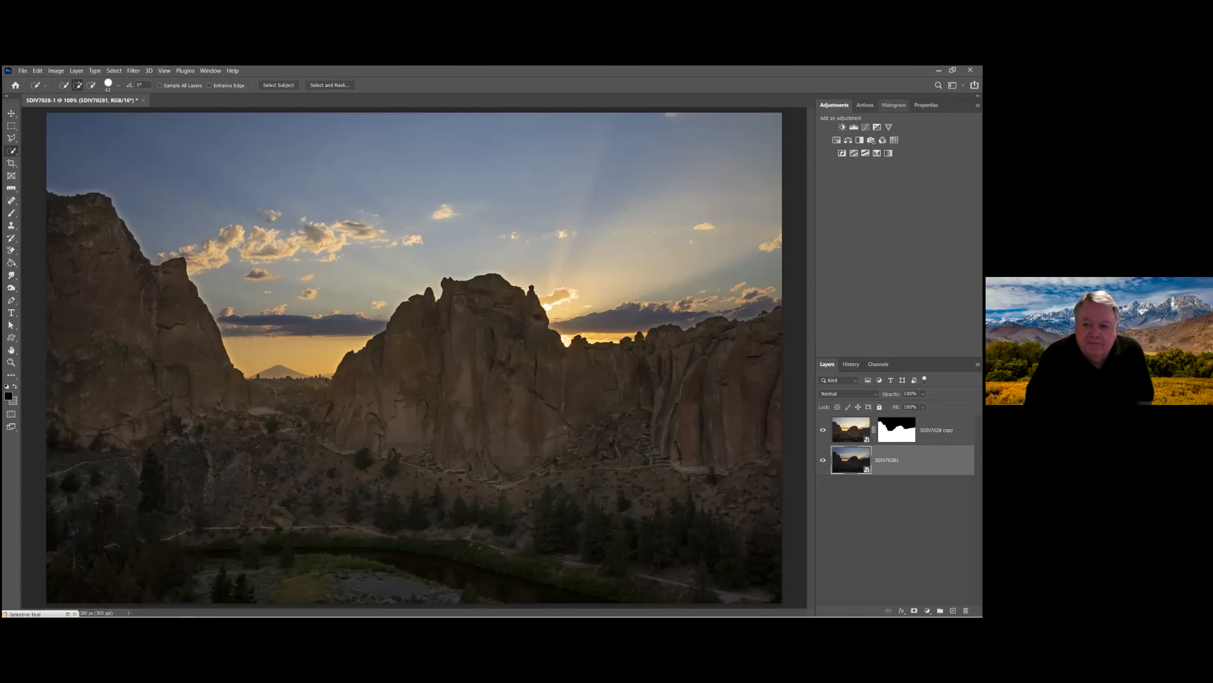
Show the lower smart object's properties and quick-select the sky down to the mountain ridge.
left_click(926, 105)
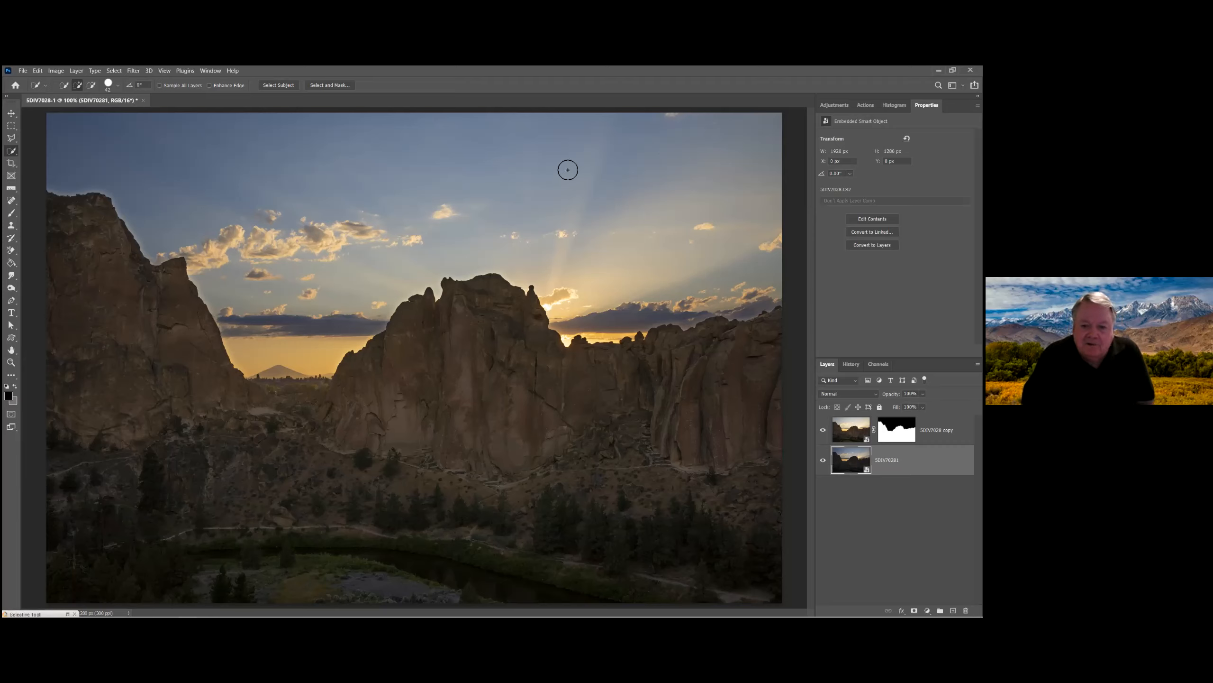
left_click_drag(612, 187, 531, 187)
left_click_drag(315, 328, 295, 336)
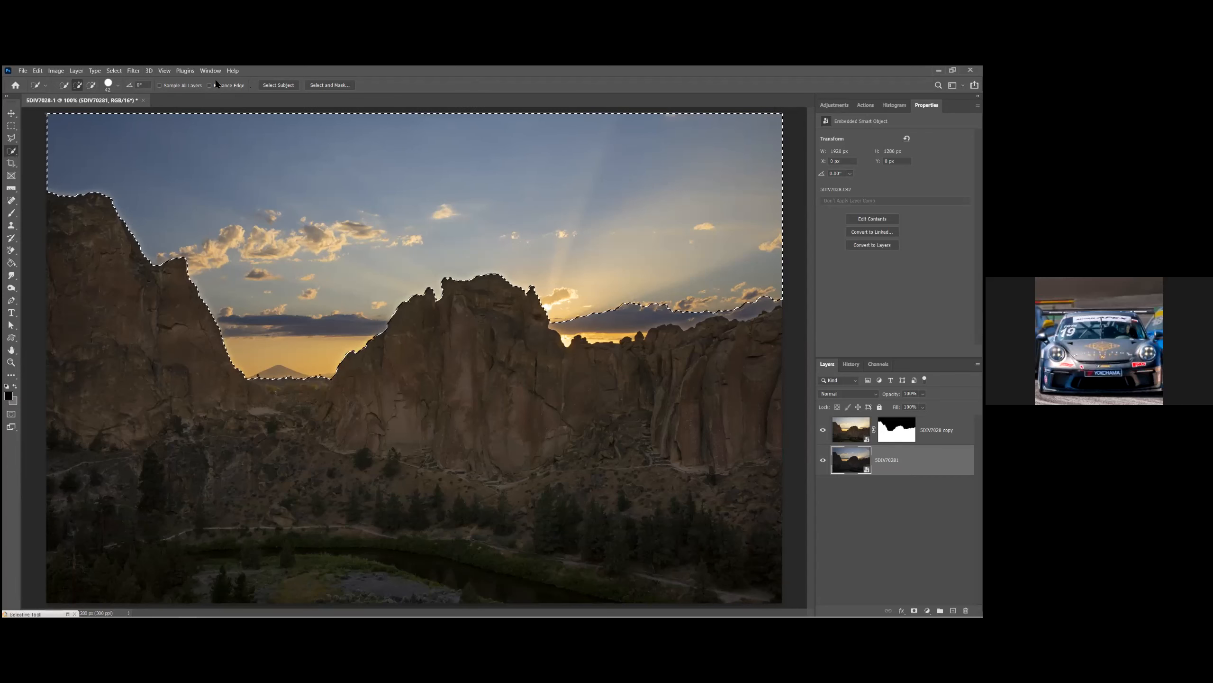
Deselect the sky selection and delete the layer mask from the upper smart object.
left_click(11, 112)
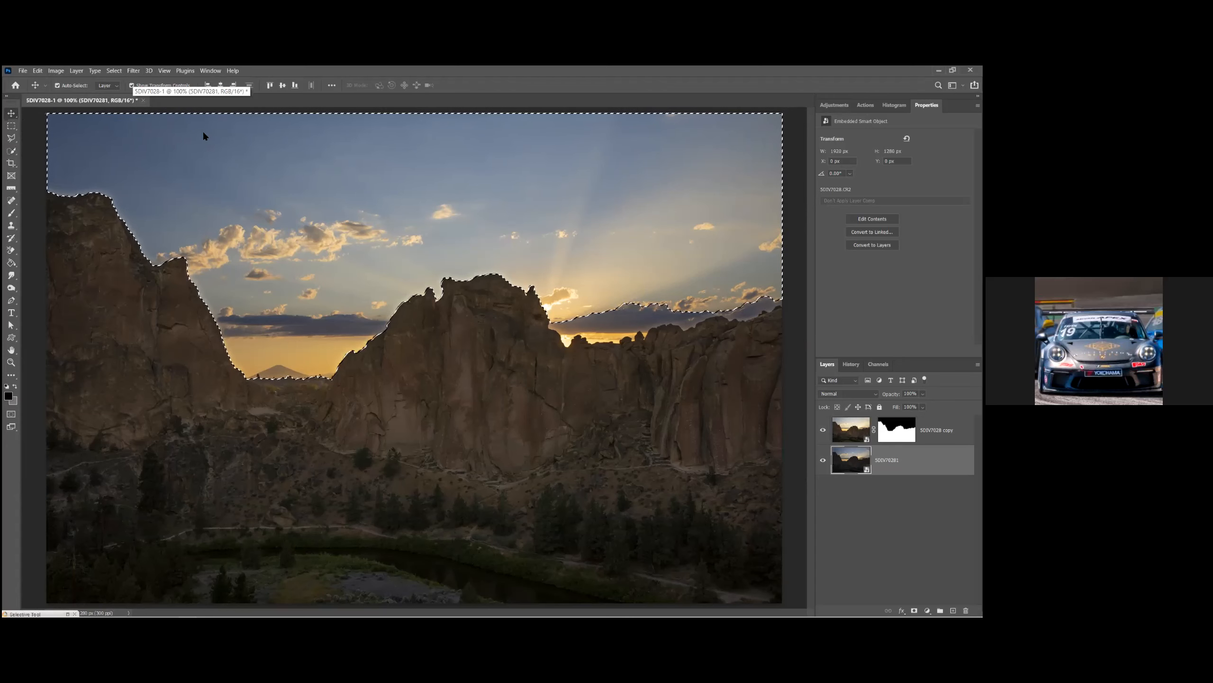
left_click(896, 429)
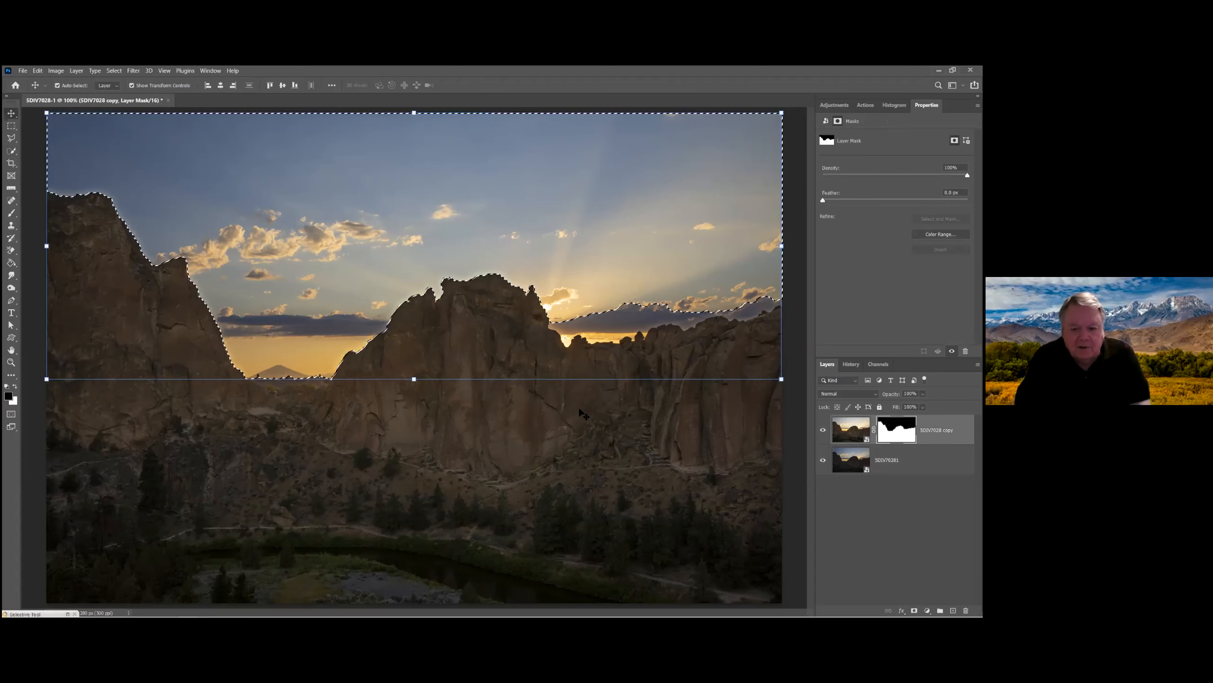
right_click(879, 433)
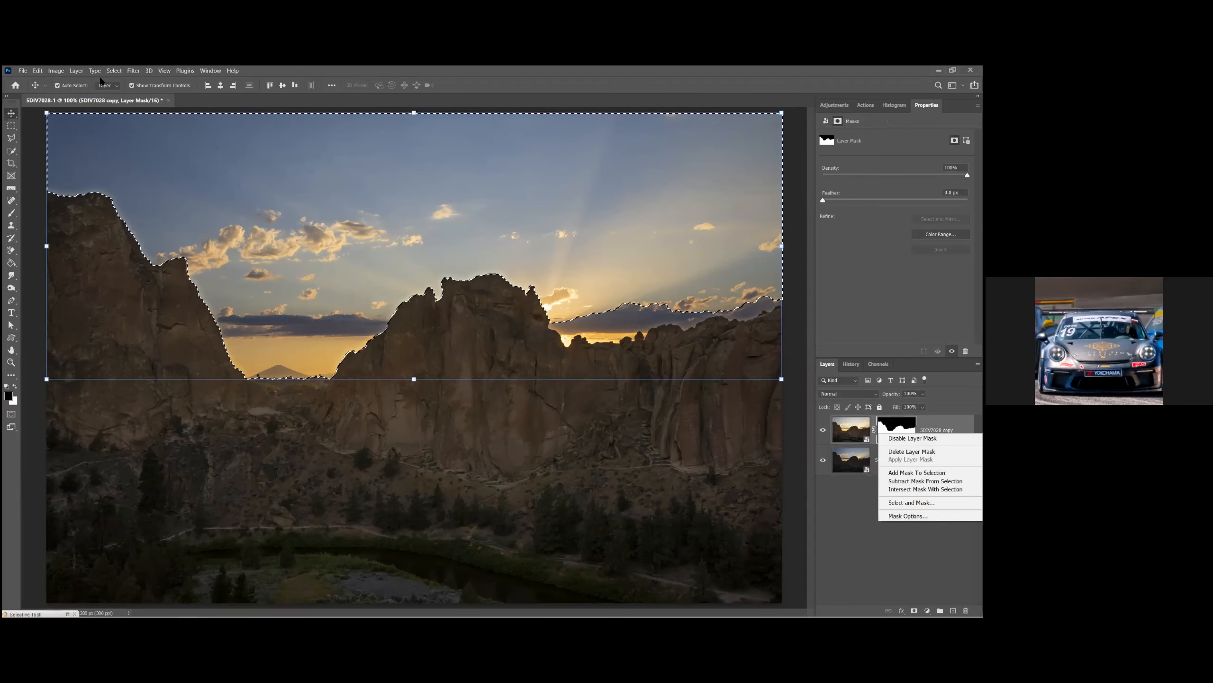
left_click(119, 71)
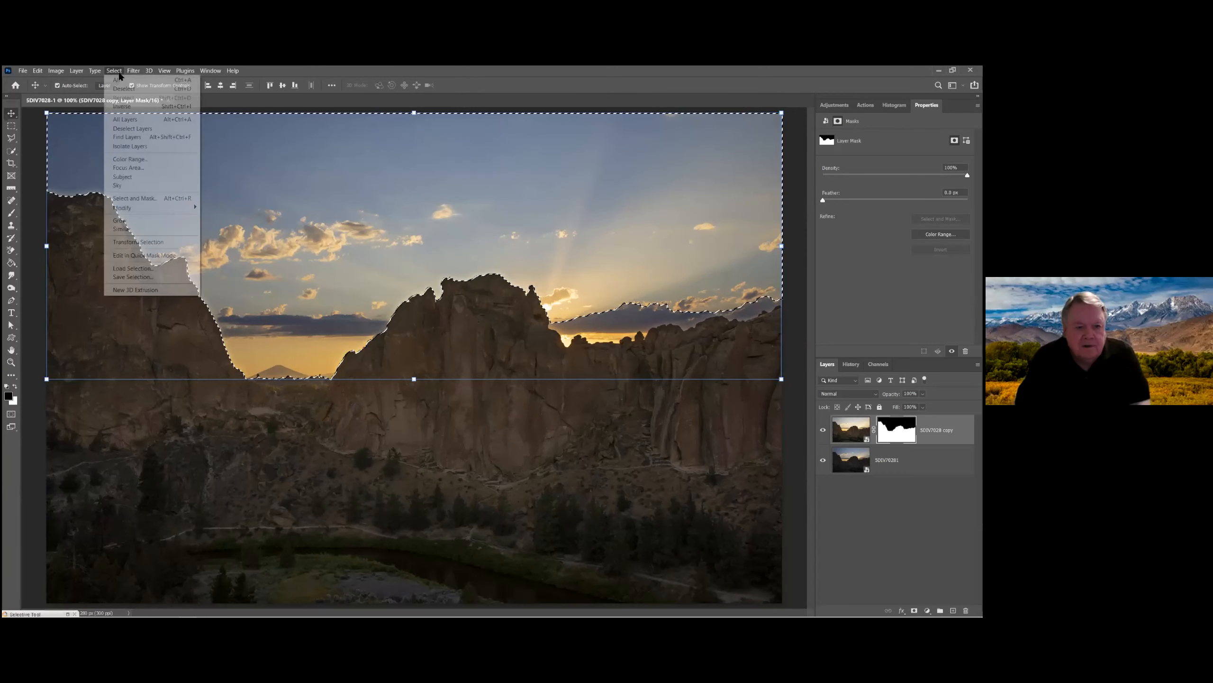
left_click(124, 88)
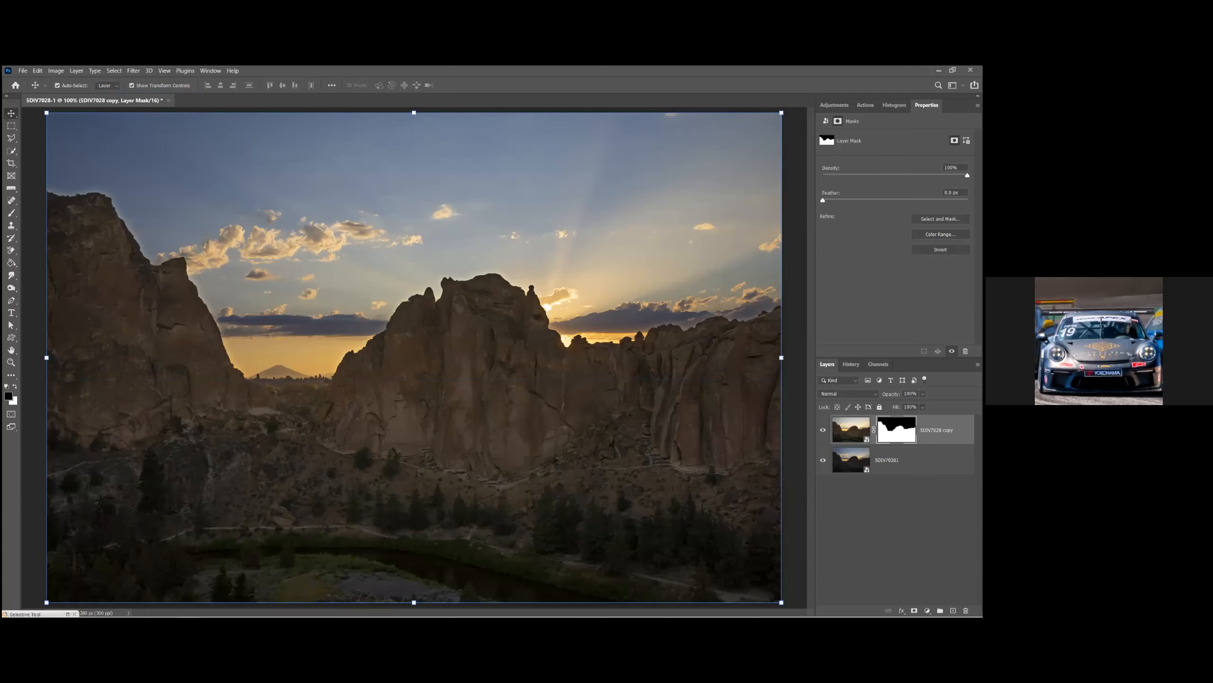
right_click(879, 434)
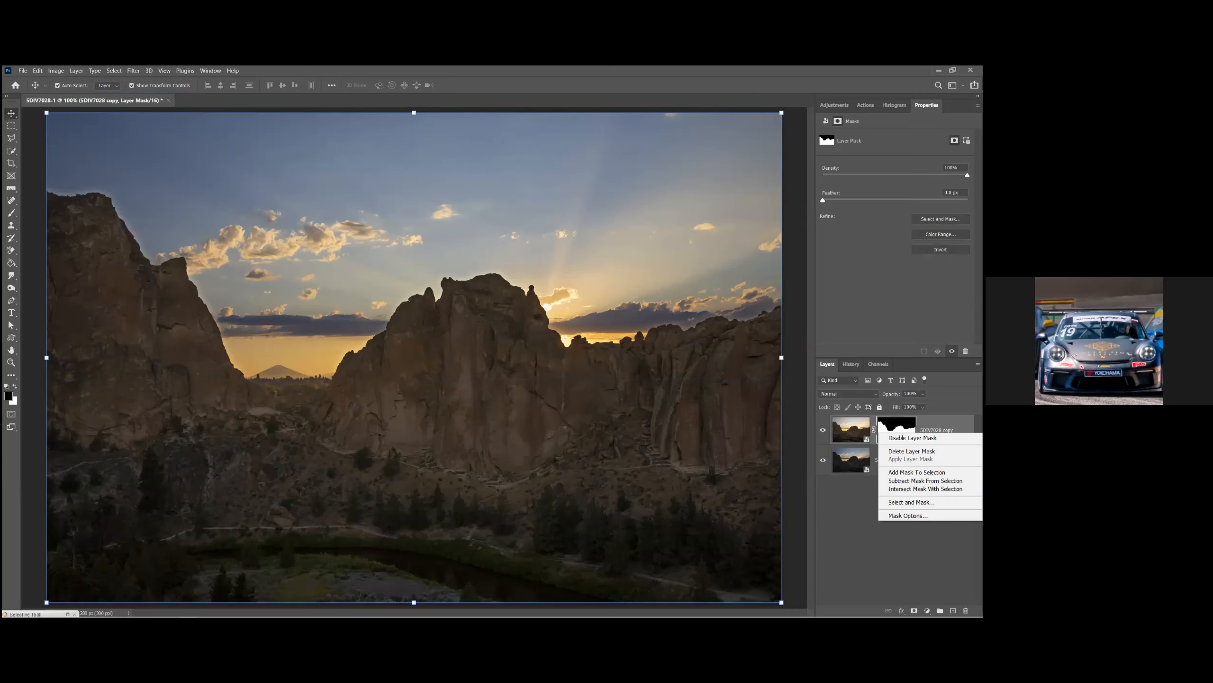
left_click(912, 451)
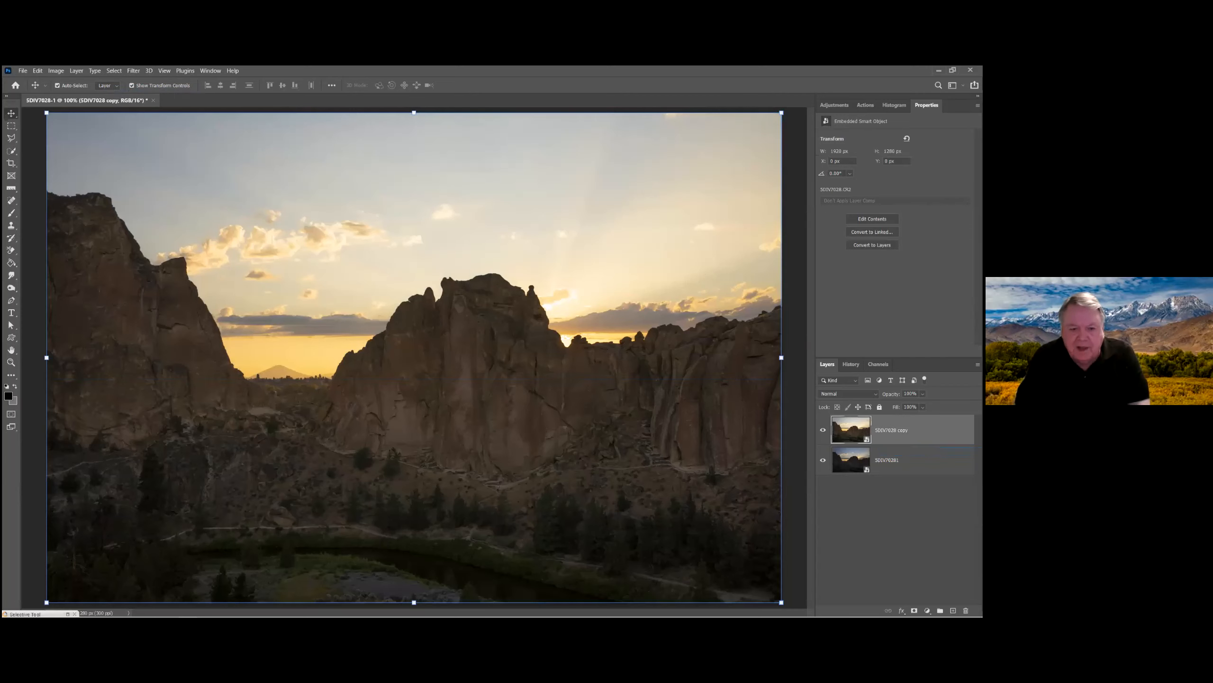
Select the sky of the upper smart object with Select and Mask, and output it as a new layer with a layer mask.
left_click(11, 151)
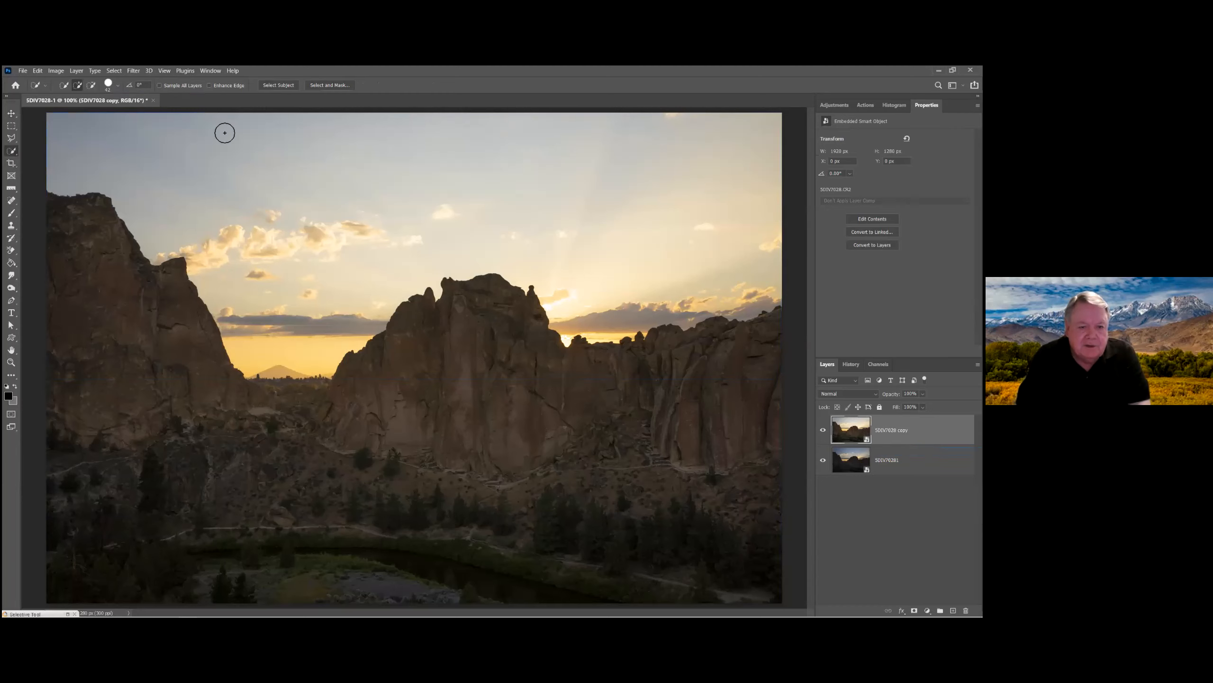
left_click(327, 85)
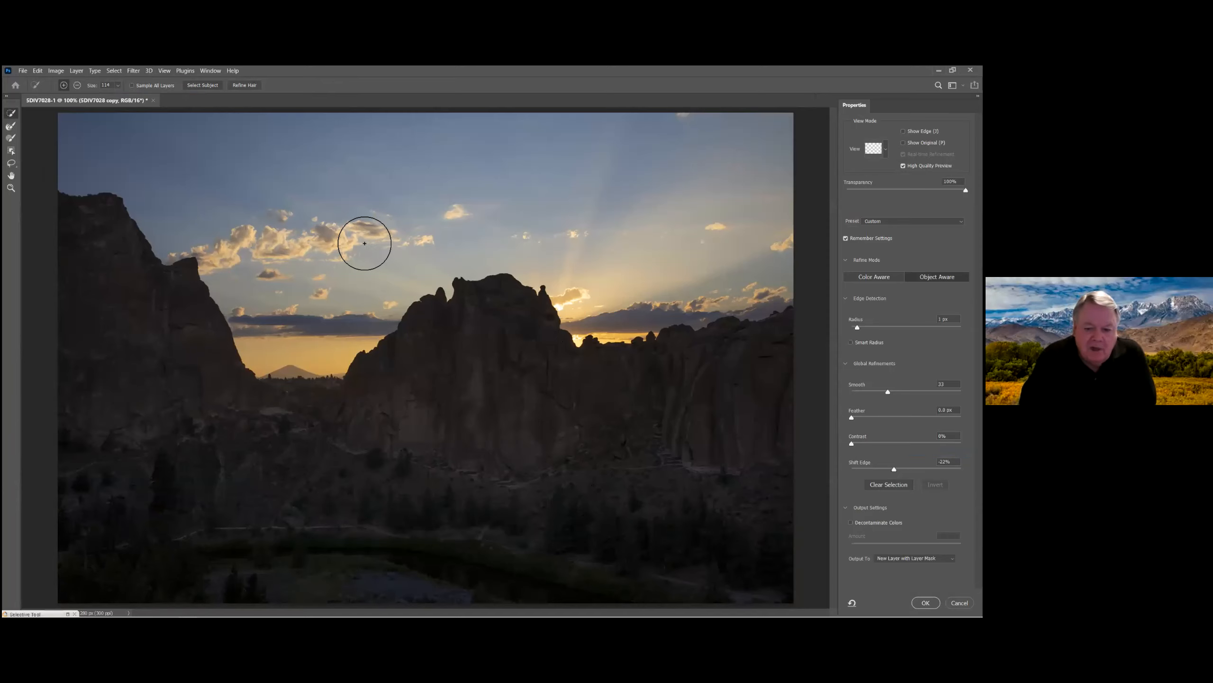
left_click_drag(298, 174, 298, 192)
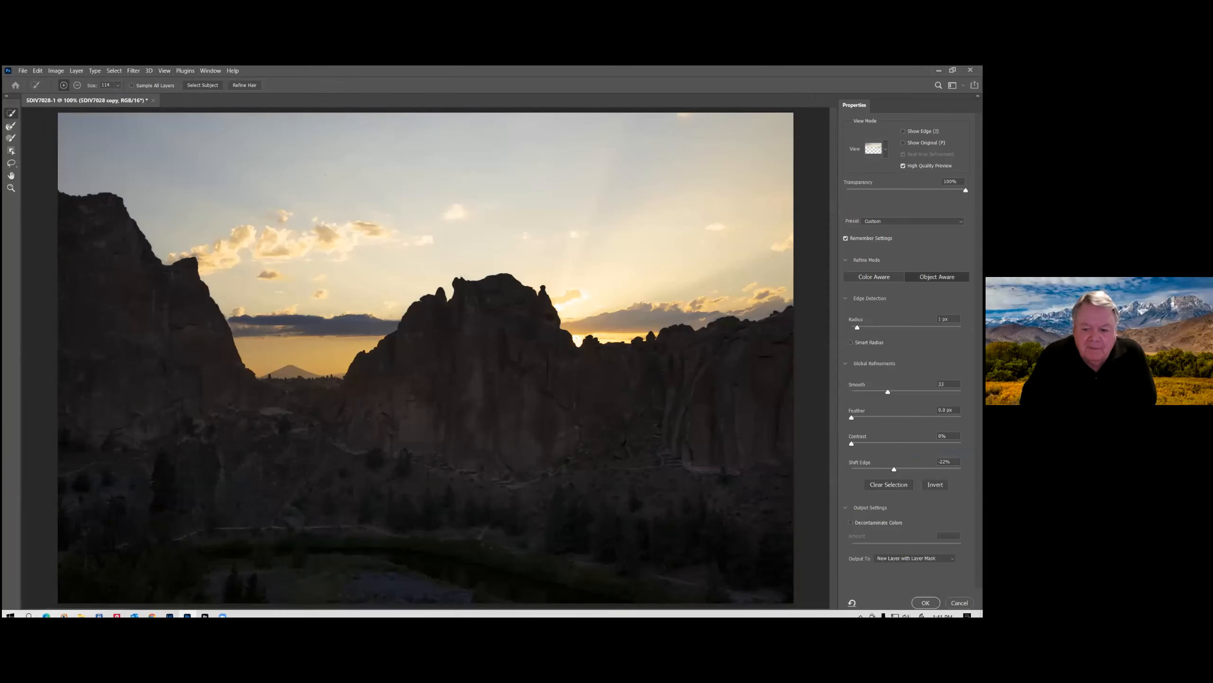
left_click(926, 603)
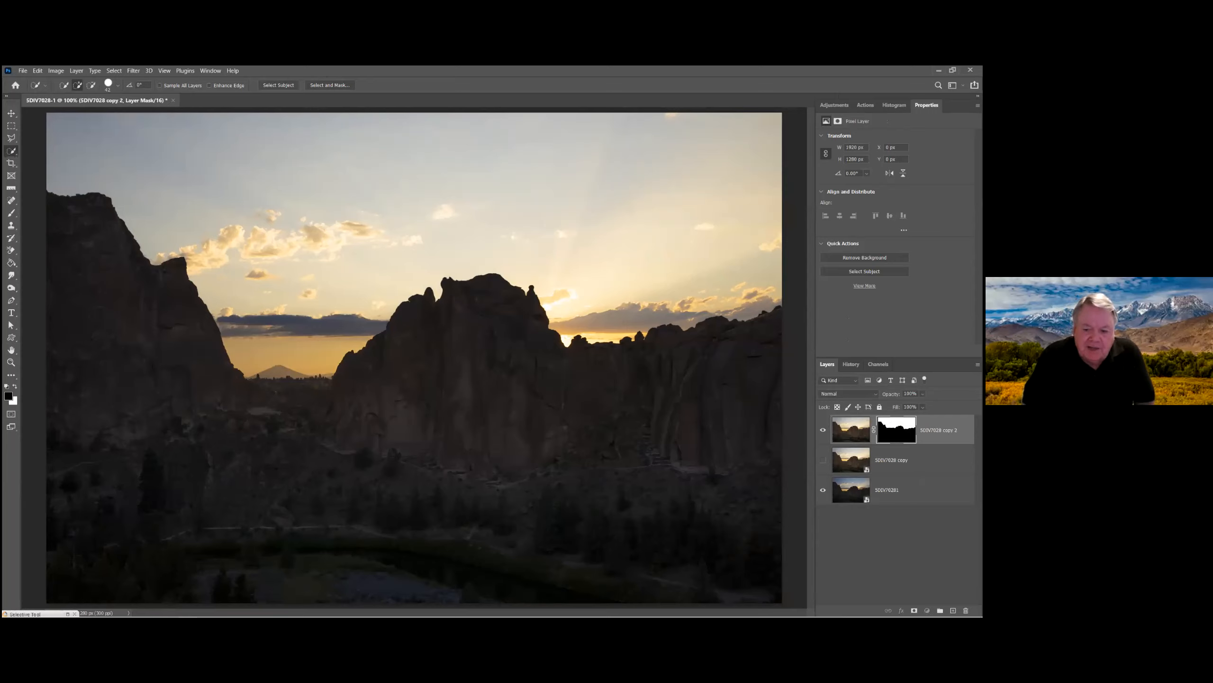
Show the hidden upper smart object and move the sky mask from the new pixel layer onto it.
left_click(891, 460)
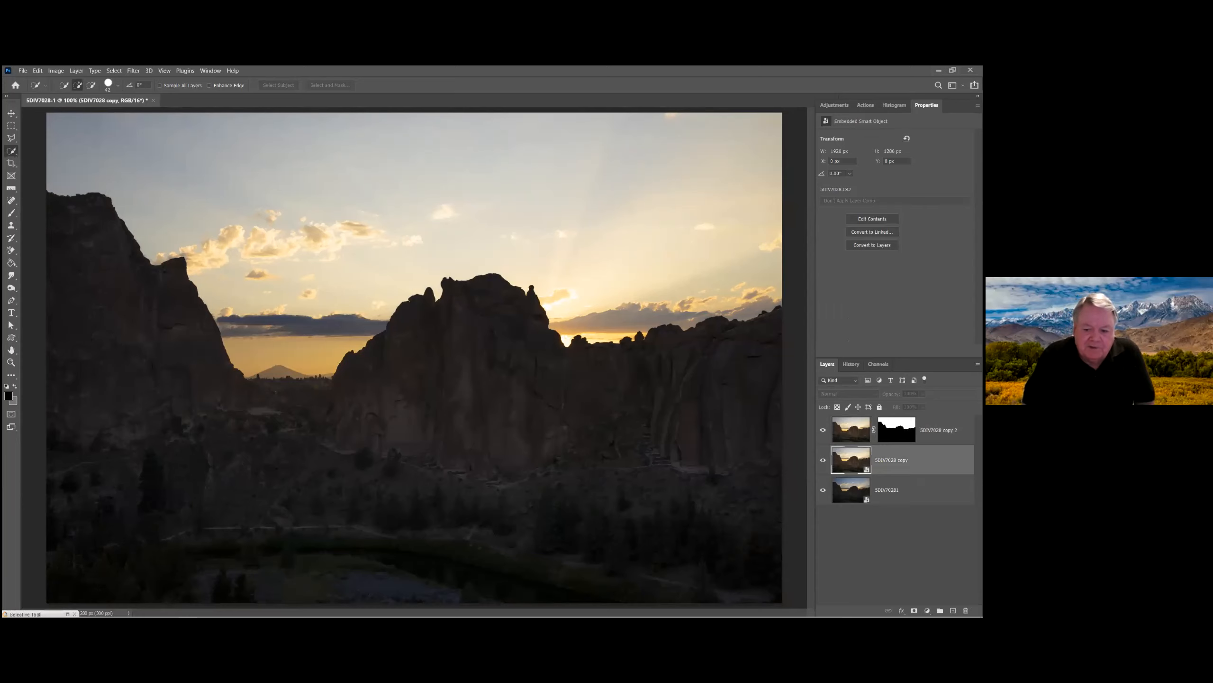
left_click(823, 459)
left_click_drag(897, 429, 897, 459)
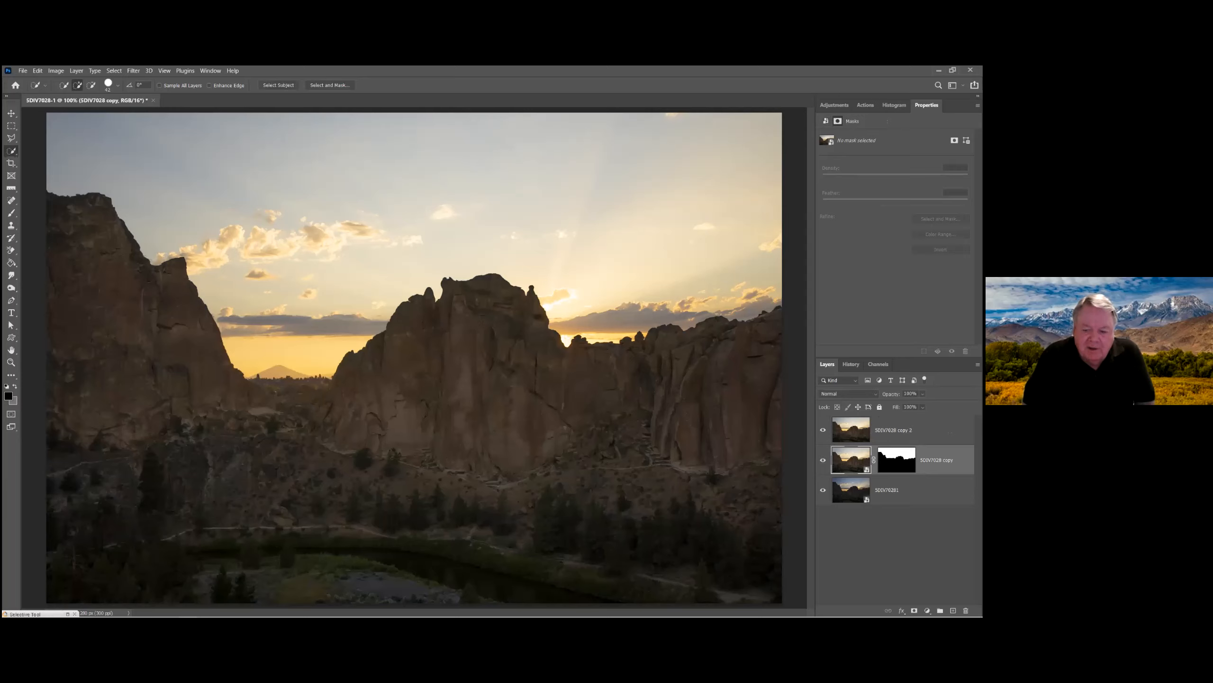
Delete the unmasked pixel layer "SDIV7028 copy 2" above the masked smart object.
right_click(908, 430)
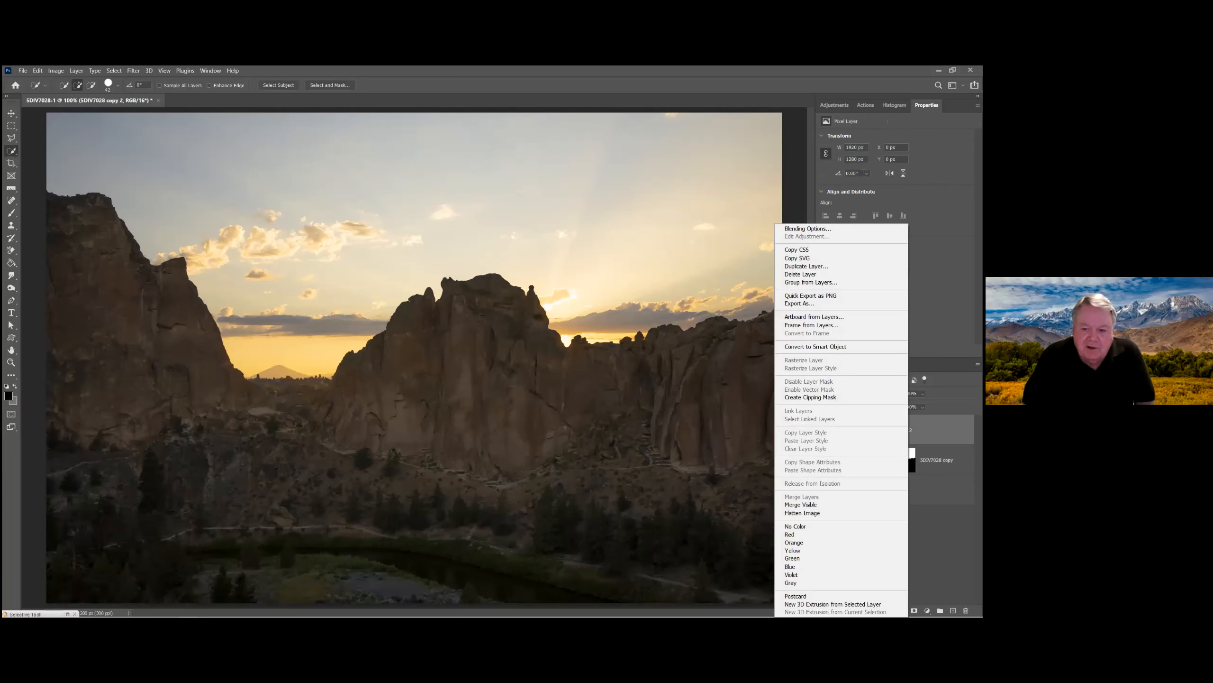
left_click(801, 274)
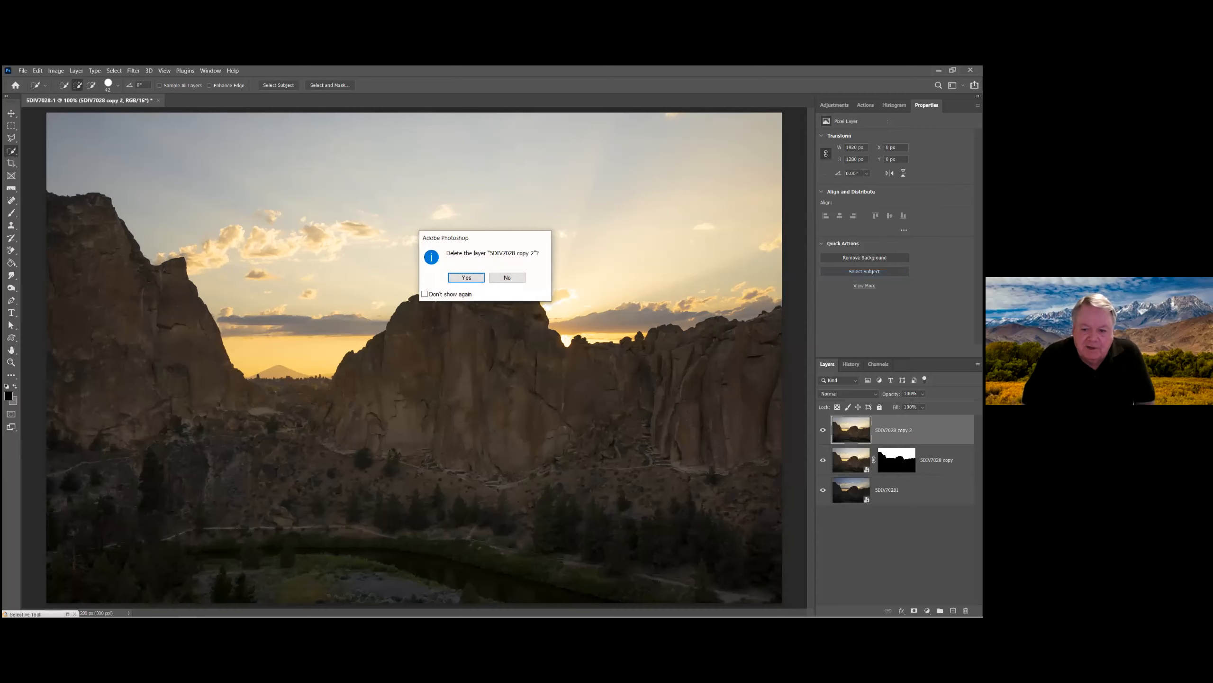
left_click(466, 277)
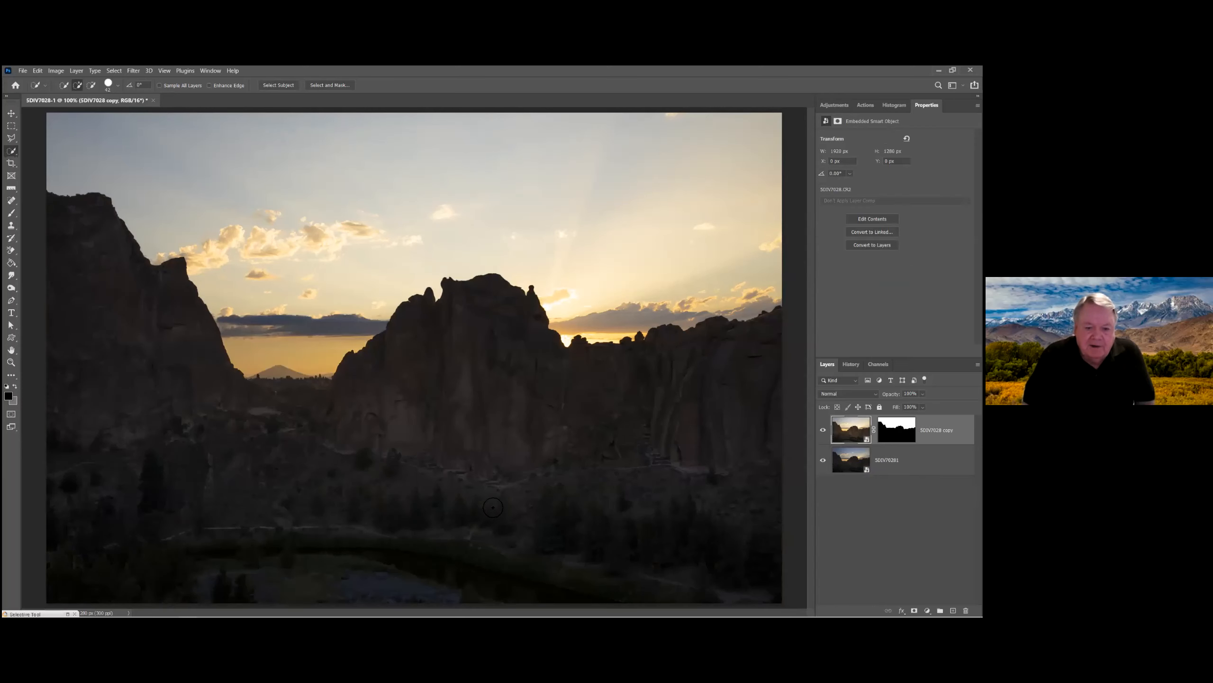
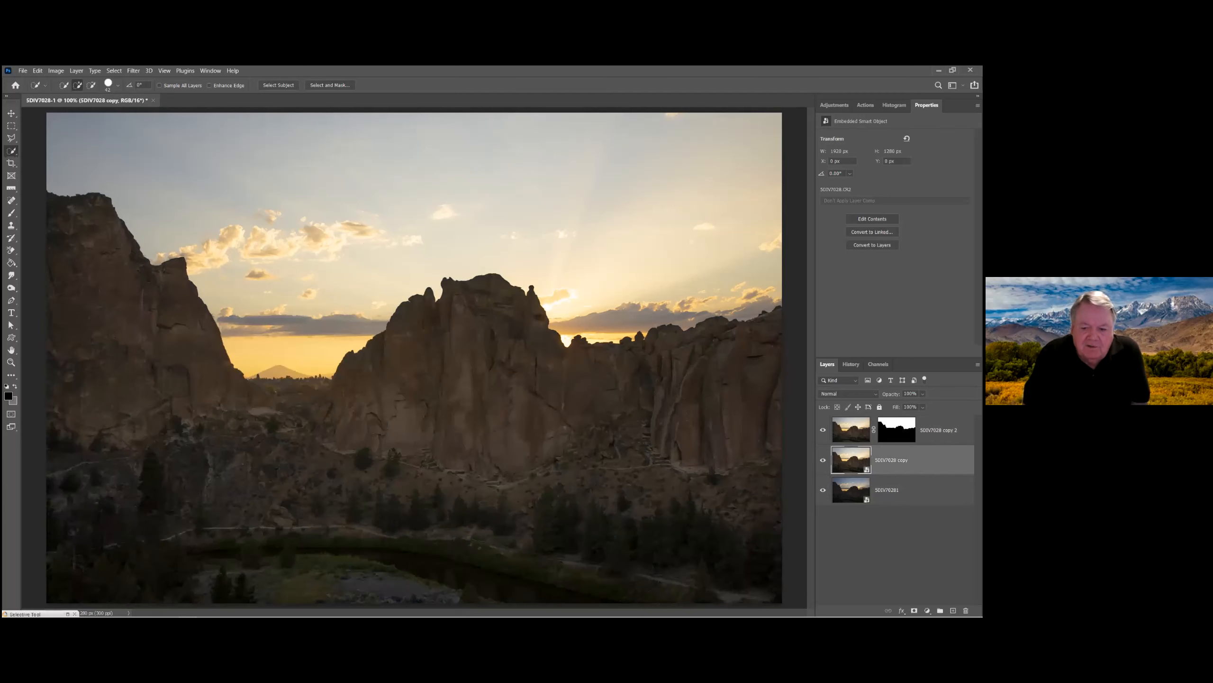
Transfer the sky mask again from the top pixel layer to the smart object below it, then hide and delete the leftover pixel layer.
left_click_drag(897, 430, 898, 460)
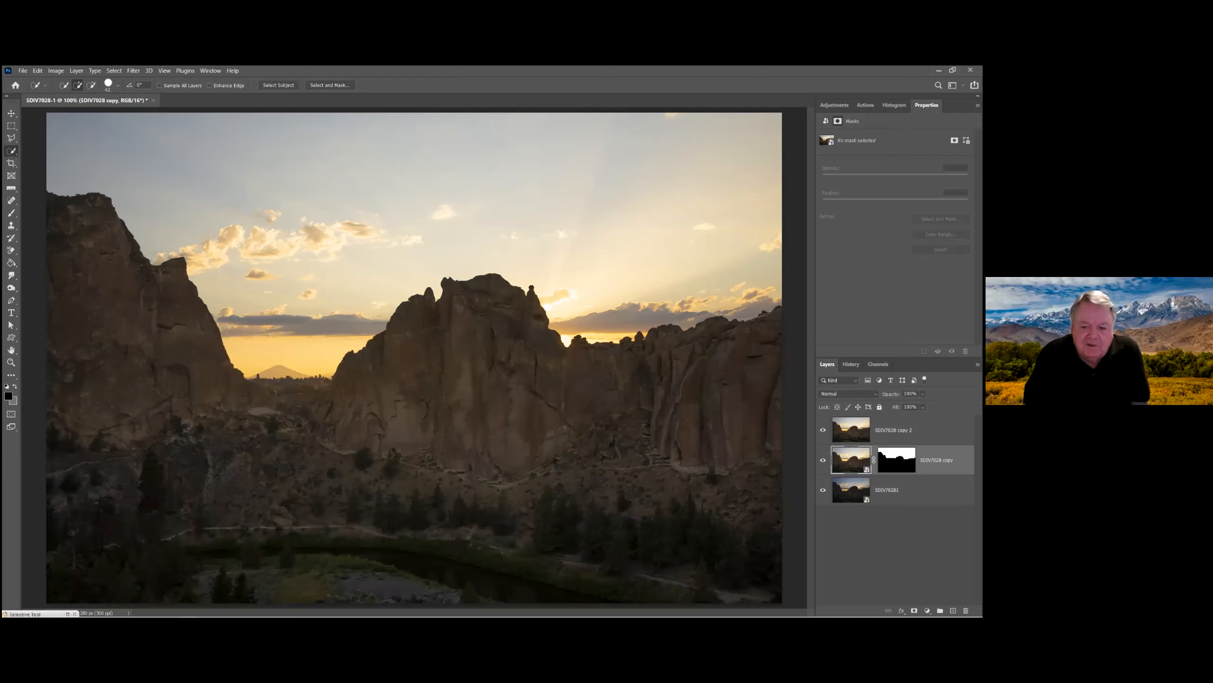
left_click(822, 429)
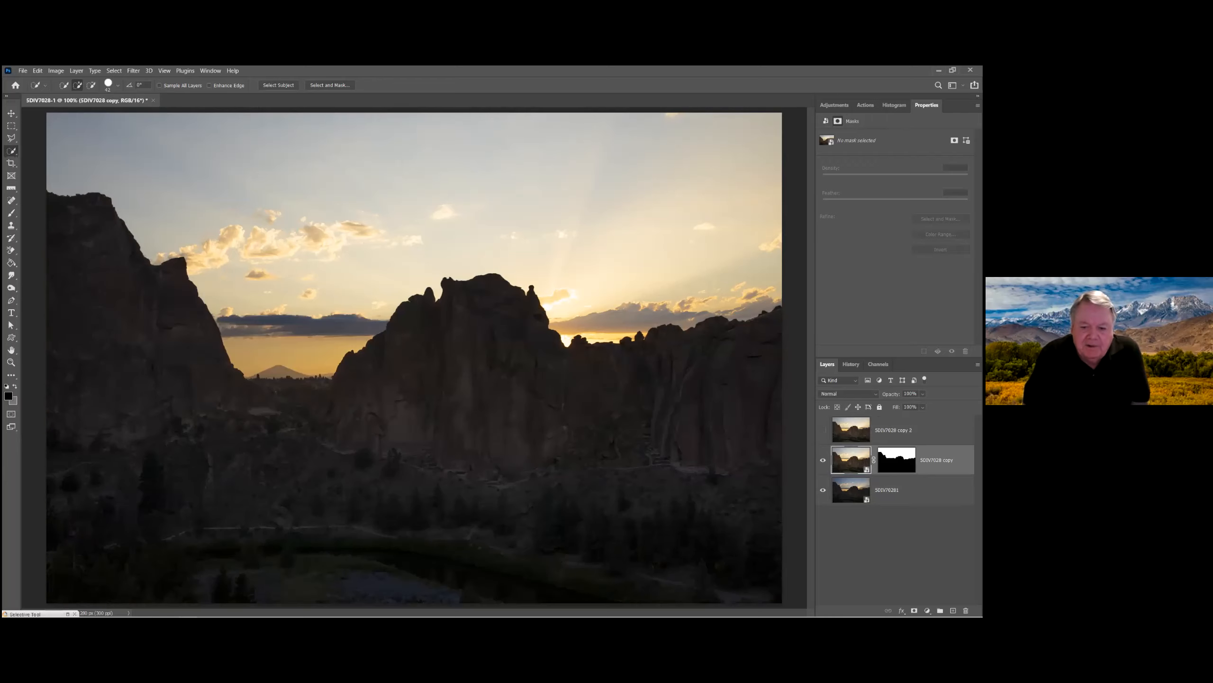
right_click(907, 429)
key("Escape")
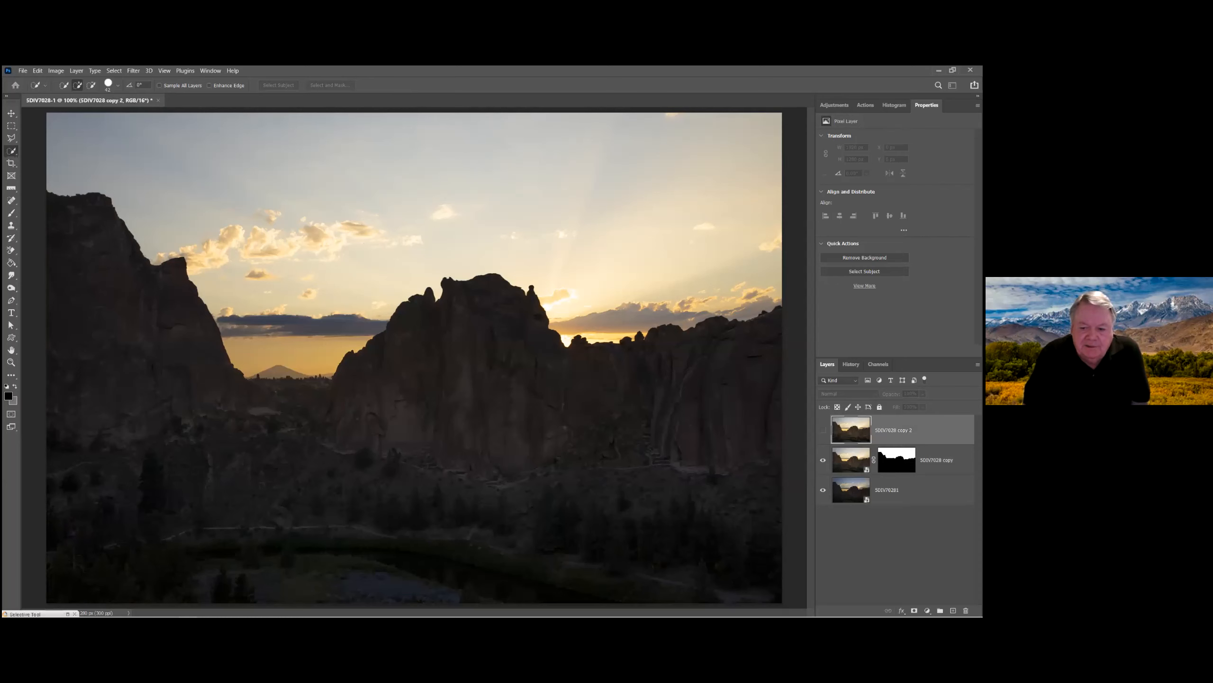
right_click(903, 430)
left_click(793, 274)
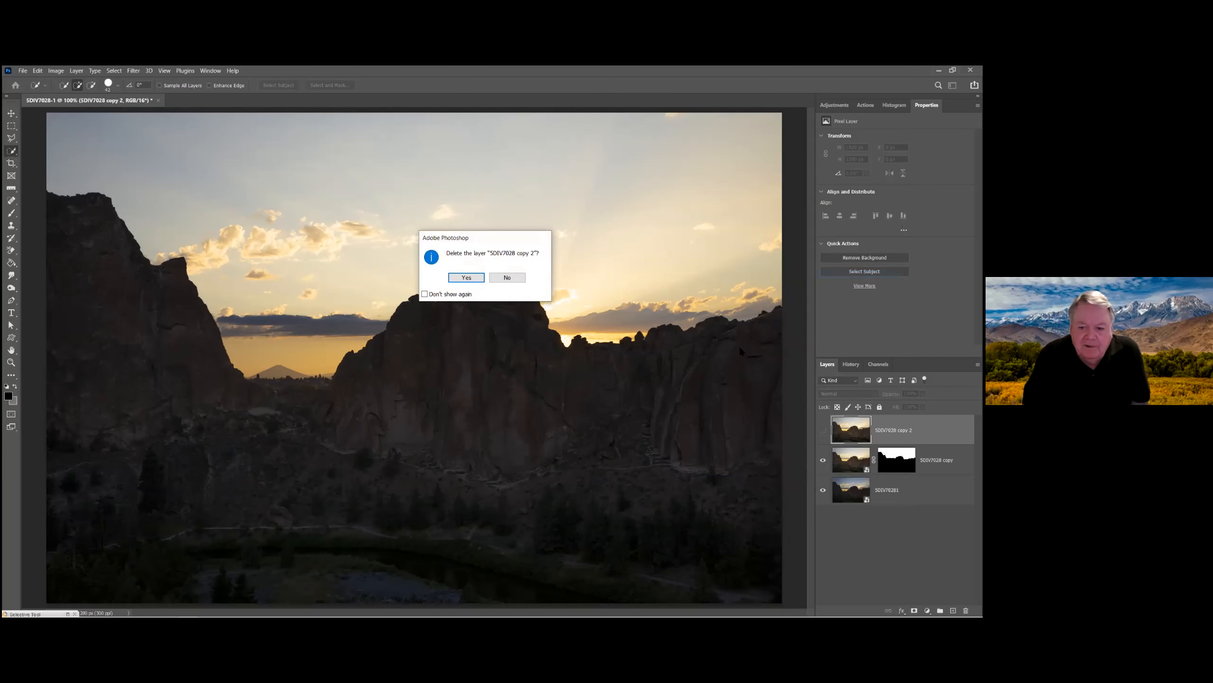
left_click(473, 278)
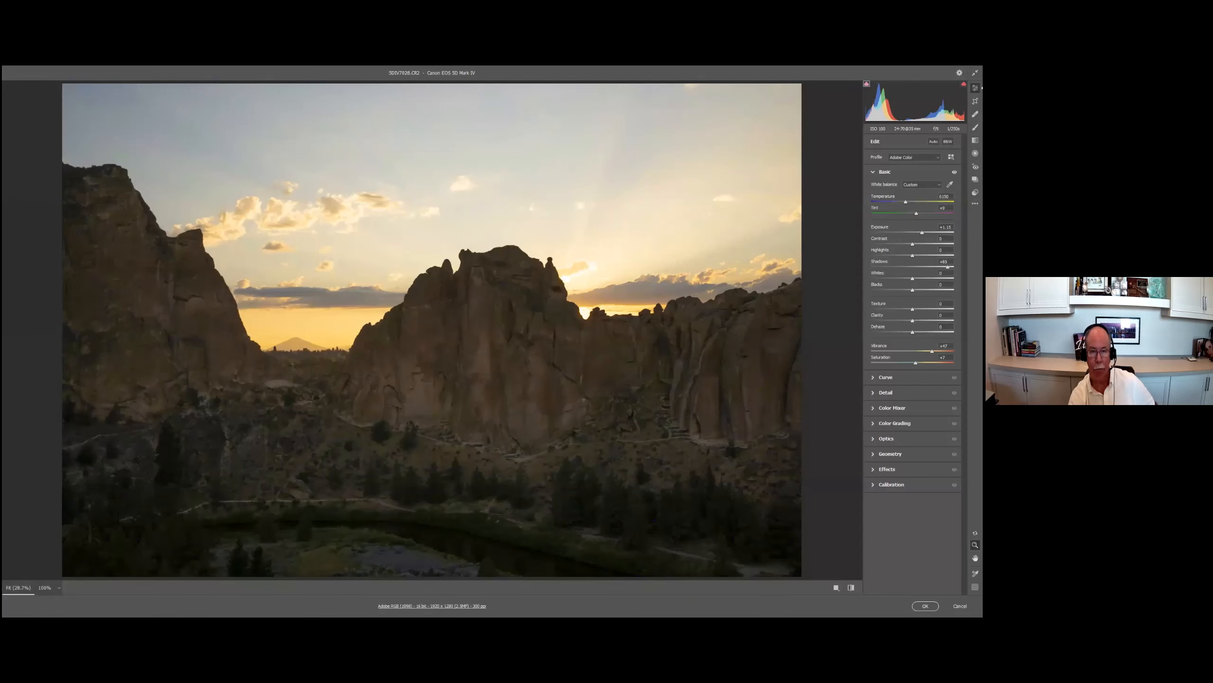
Lower the contrast slightly in the masked smart object's raw settings, and try a much higher exposure there.
mouse_move(912, 244)
left_mouse_down()
mouse_move(890, 244)
mouse_move(908, 244)
left_mouse_up()
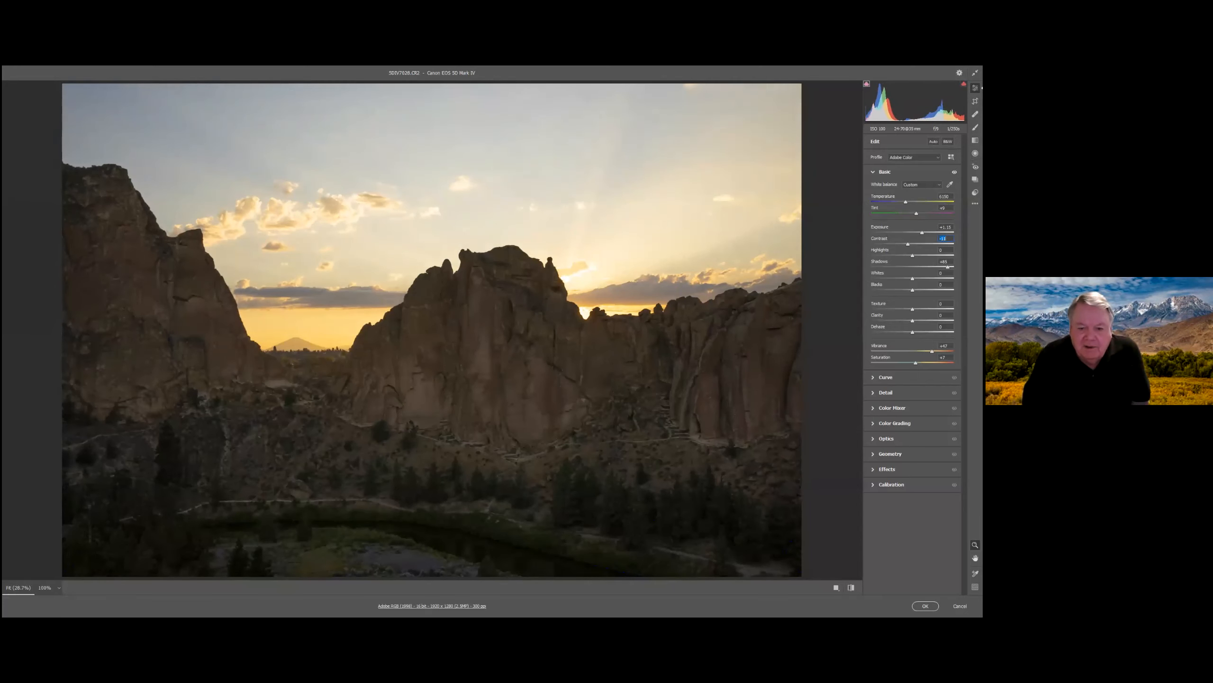
left_click(924, 606)
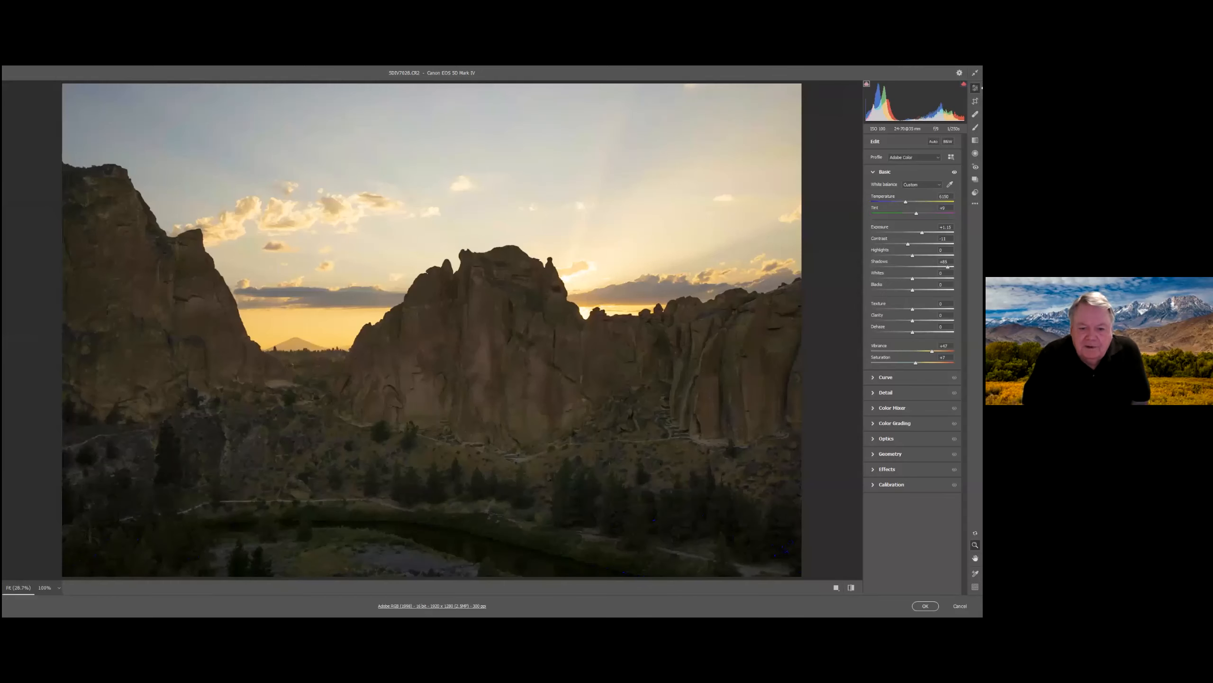
left_click_drag(922, 232, 941, 233)
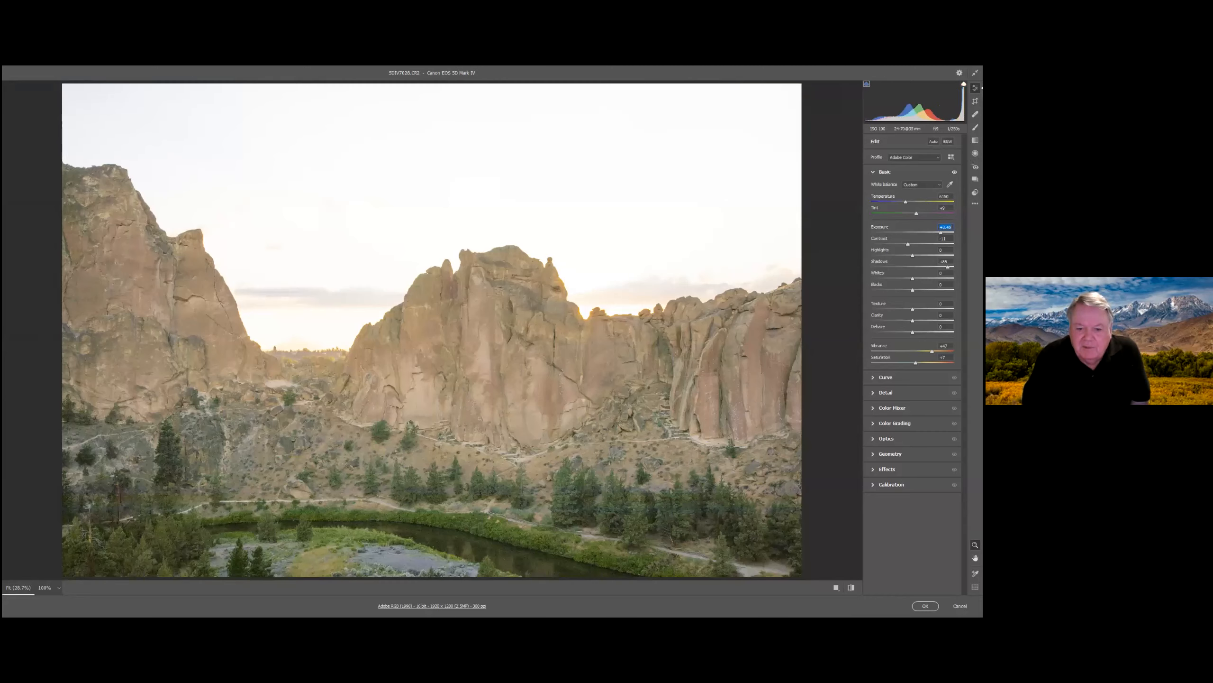
left_click(925, 605)
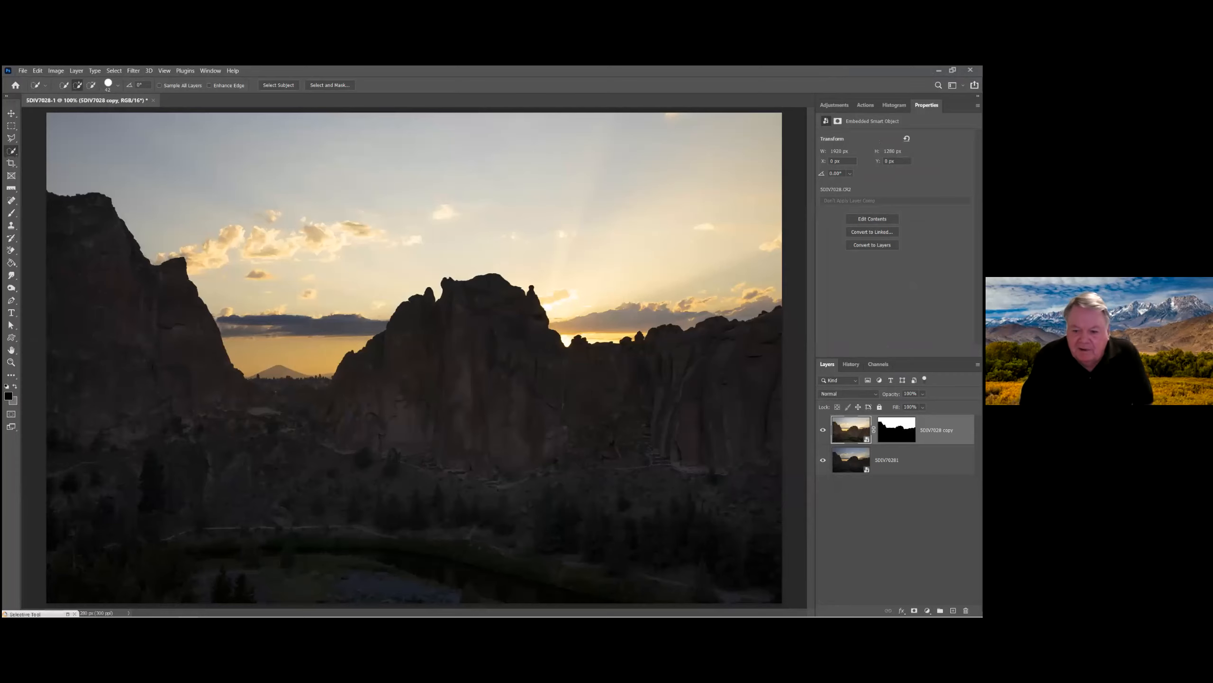
Reopen the lower smart object's raw settings and raise its exposure to brighten the rocks and valley.
left_click(887, 459)
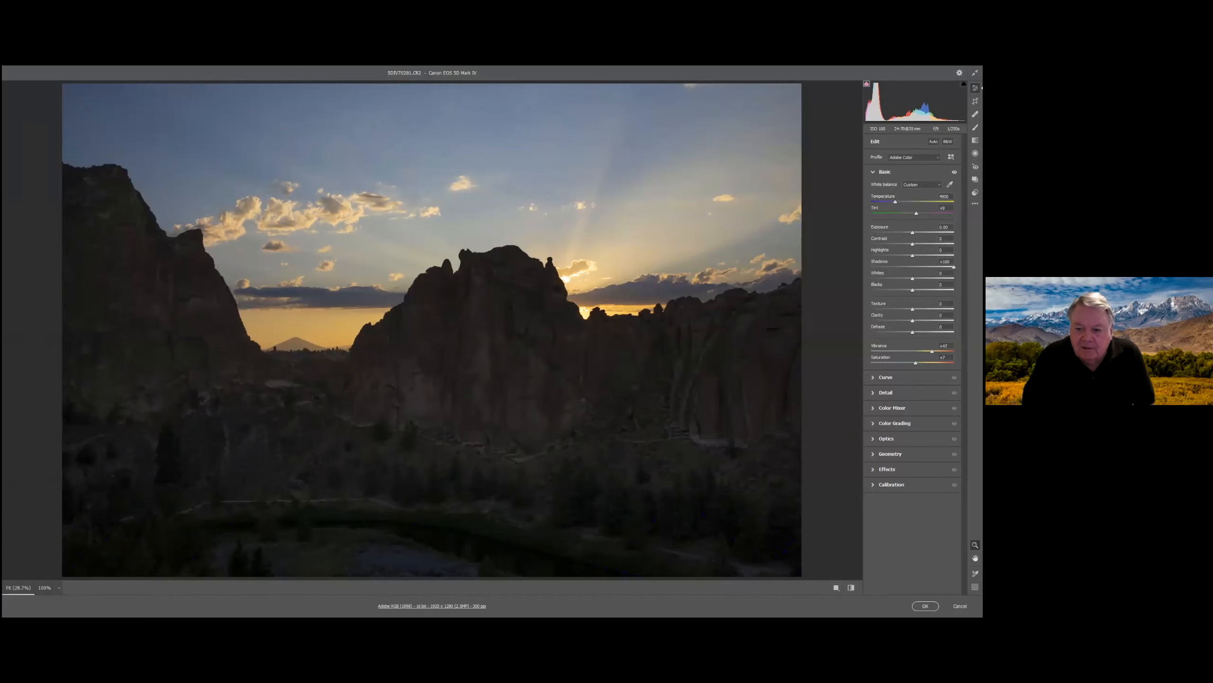
left_click_drag(913, 232, 923, 232)
left_click(925, 606)
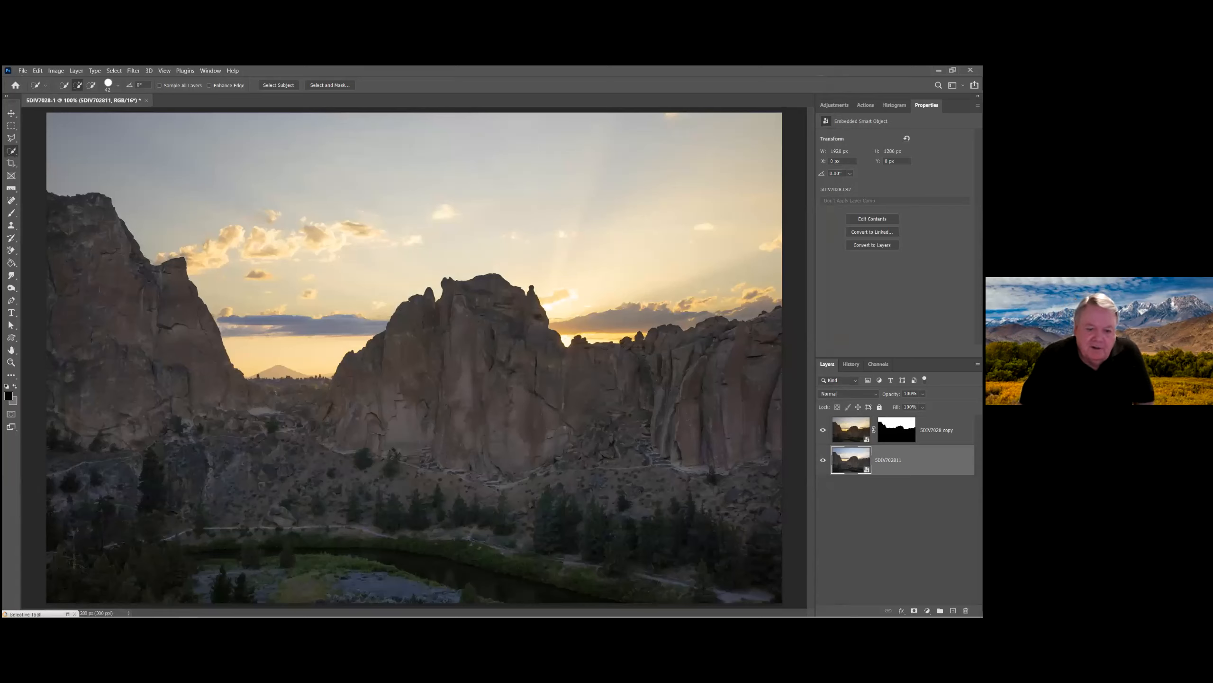
Flatten the image into a single background layer.
right_click(903, 460)
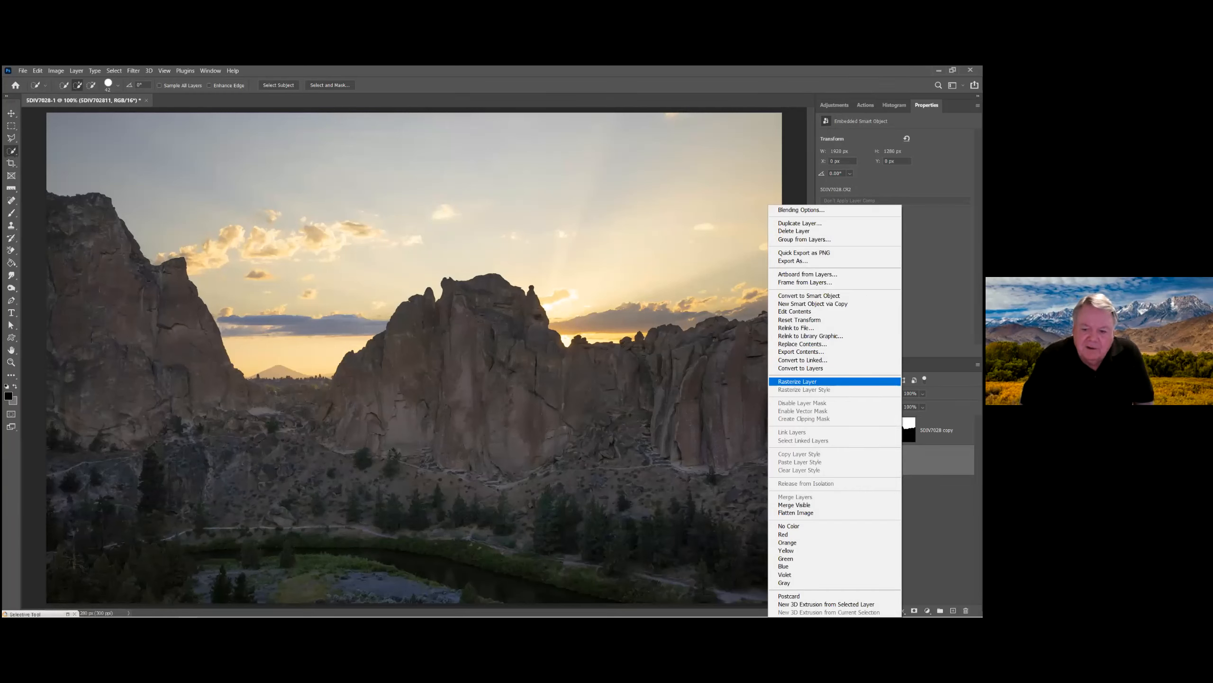
left_click(796, 512)
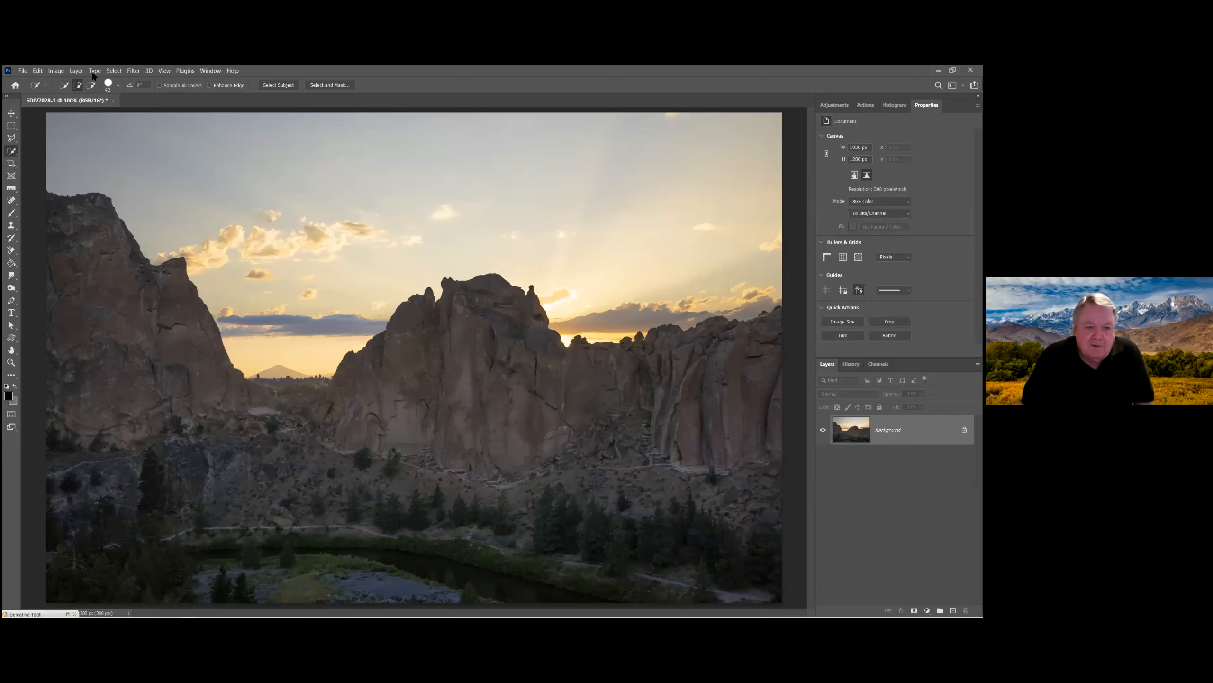
Apply the Camera Raw Filter to the flattened background with exposure at -0.05, highlights at about -11 and shadows at -12.
left_click(133, 71)
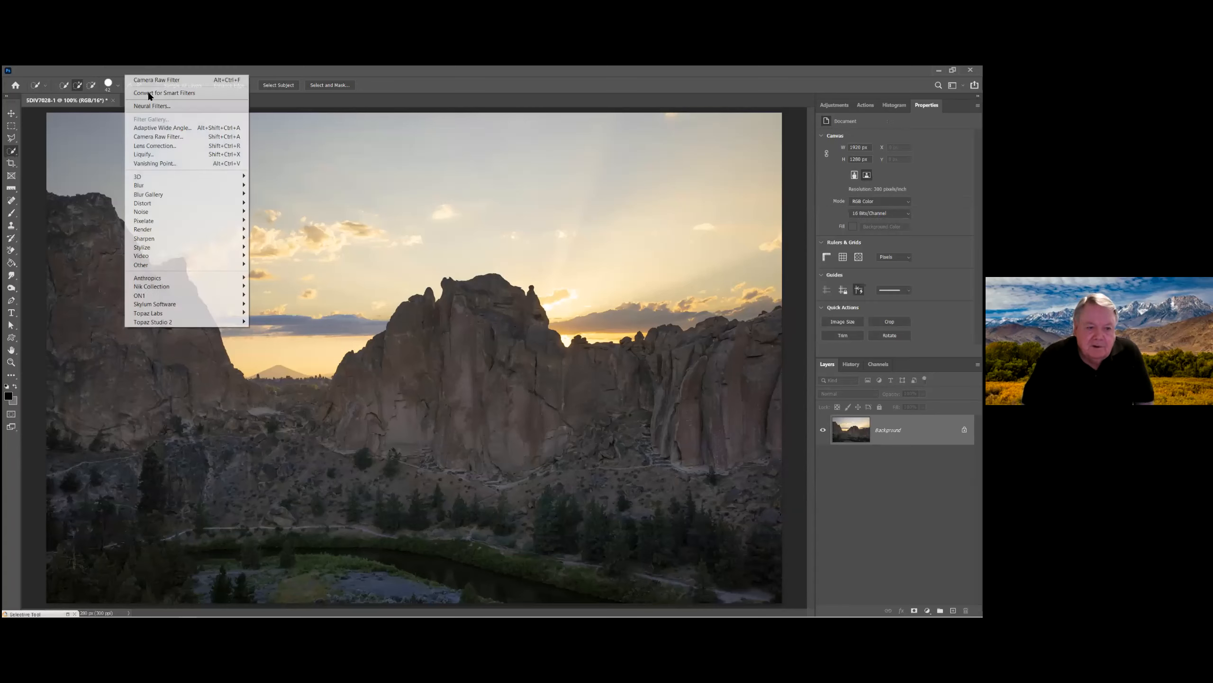
left_click(159, 136)
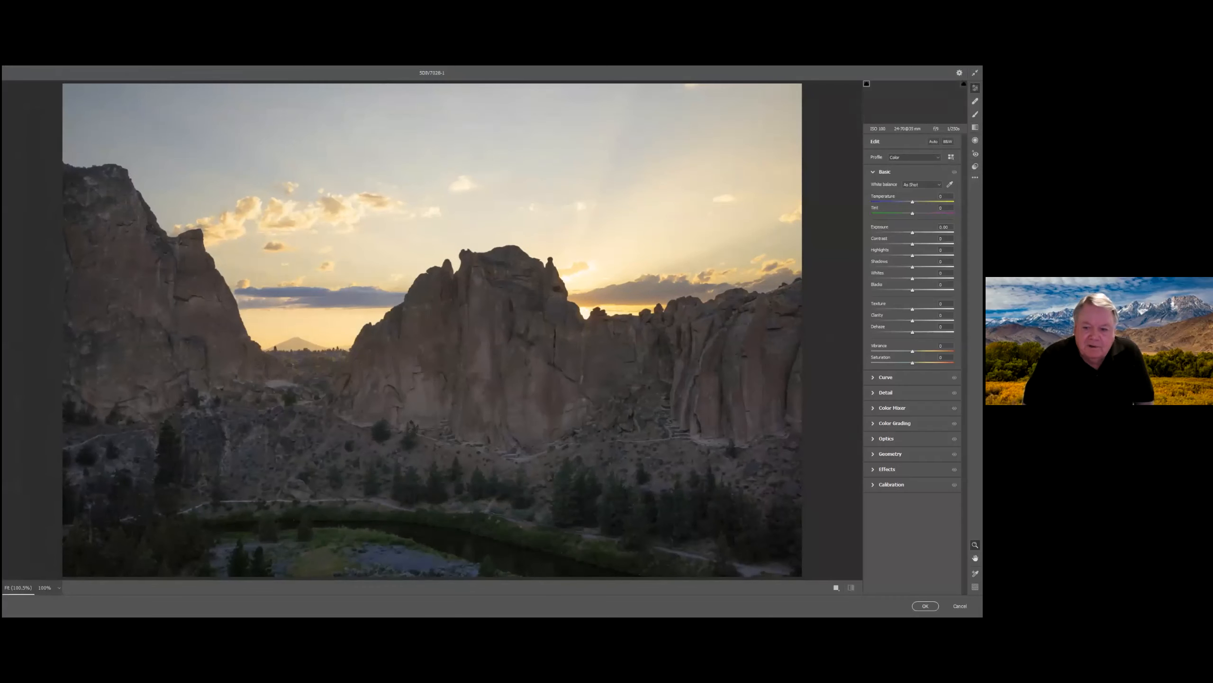
left_click_drag(912, 232, 925, 267)
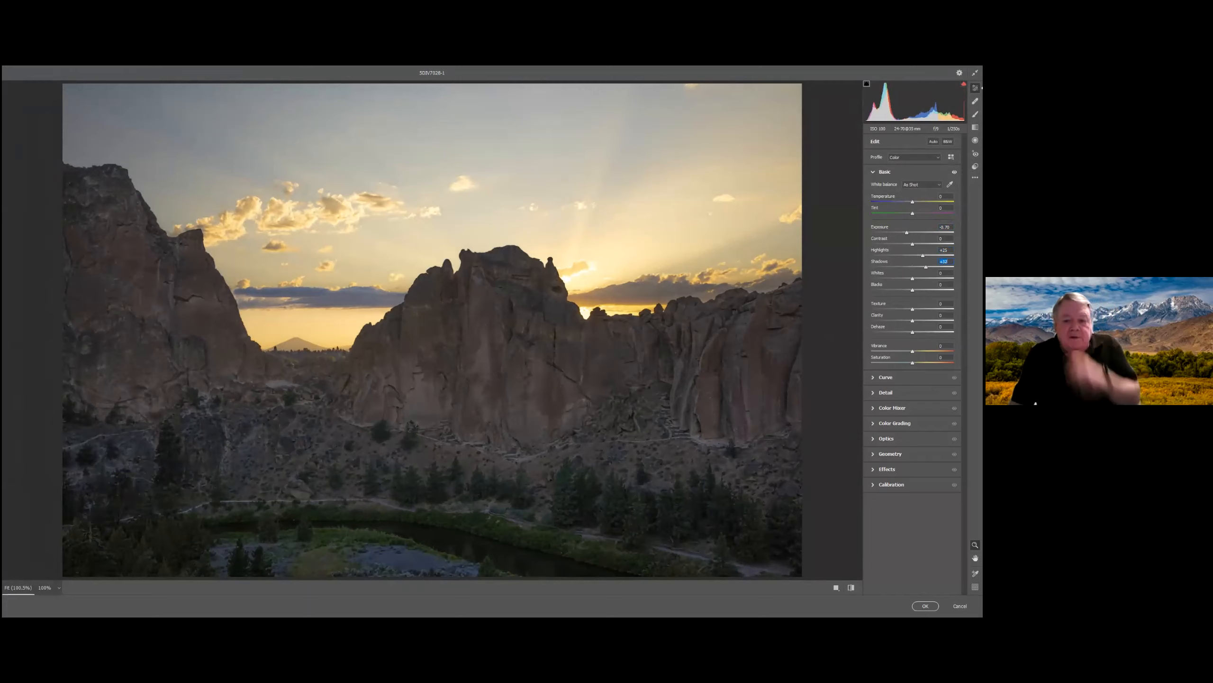
mouse_move(907, 232)
left_mouse_down()
mouse_move(923, 232)
mouse_move(912, 232)
left_mouse_up()
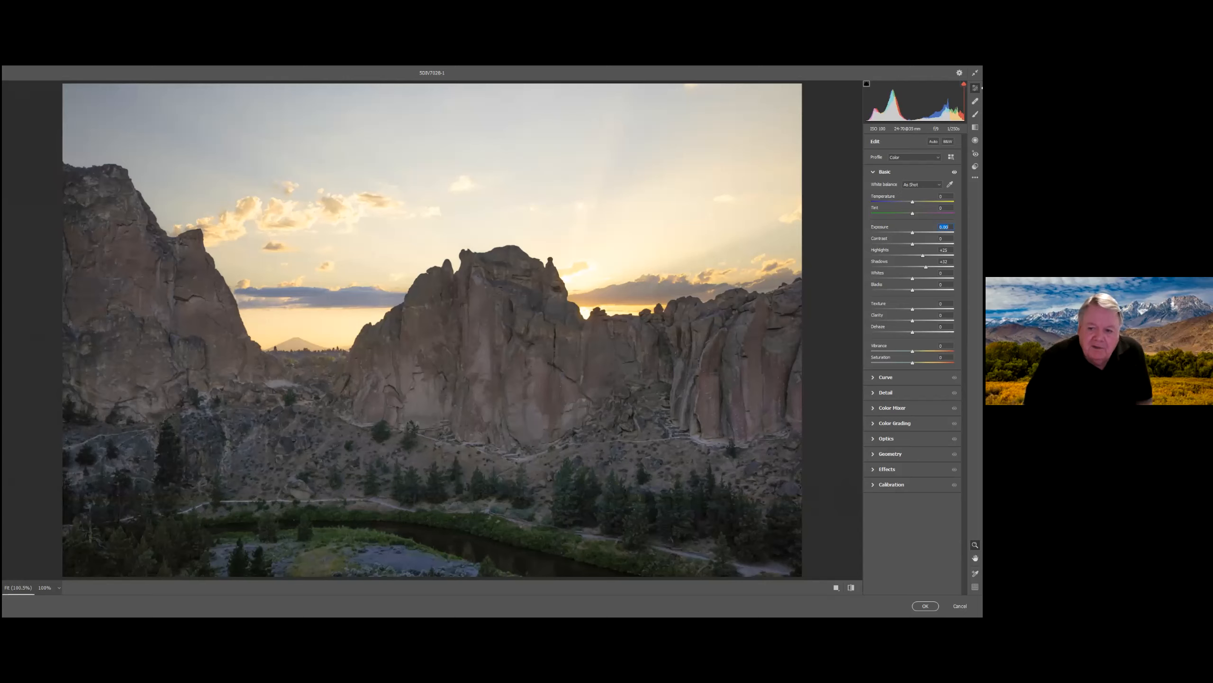
left_click_drag(923, 256, 908, 255)
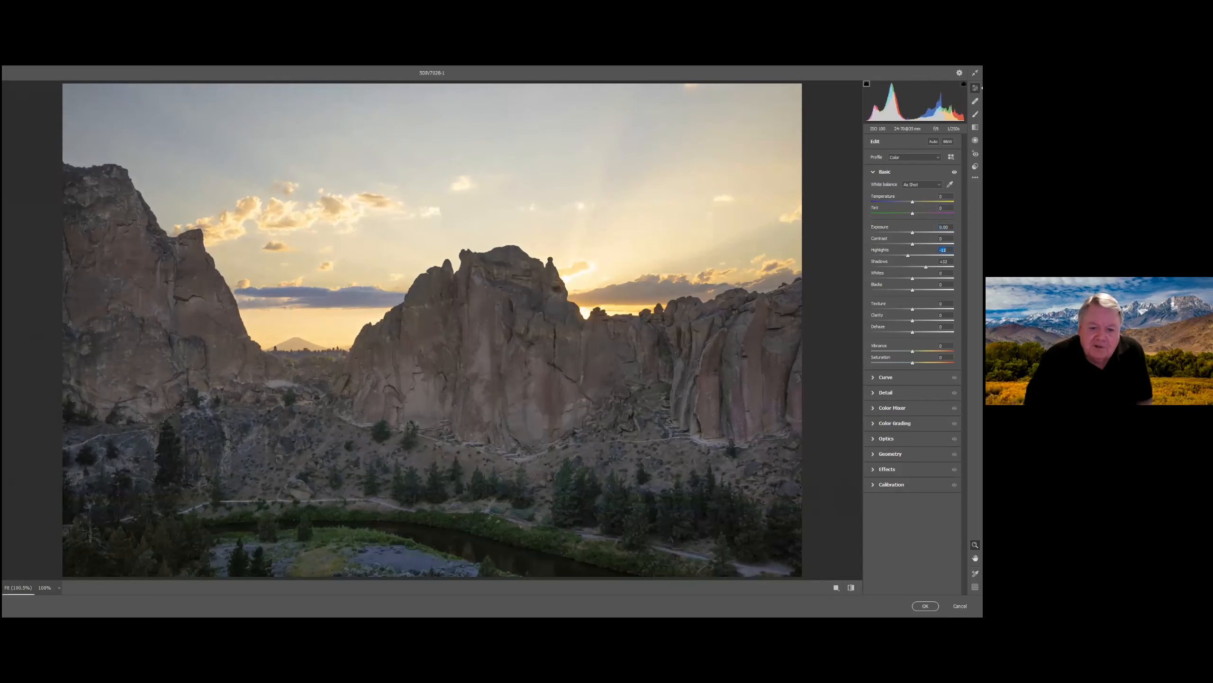
left_click_drag(913, 232, 912, 232)
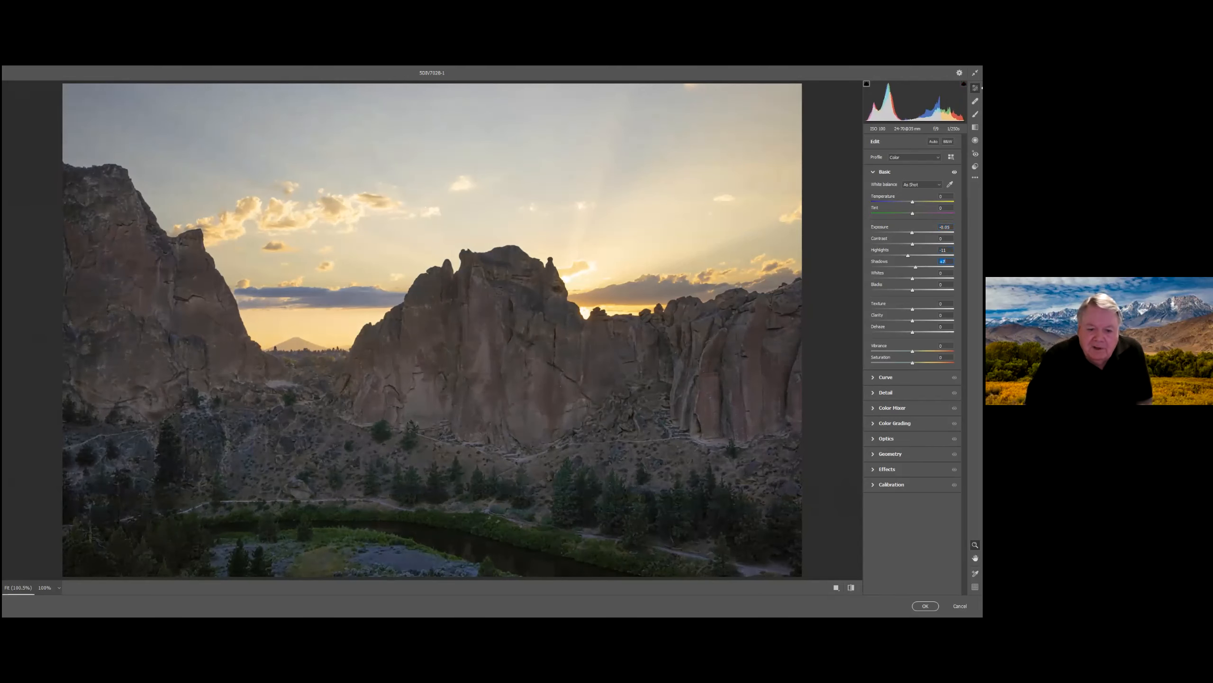
type("-12")
key("Return")
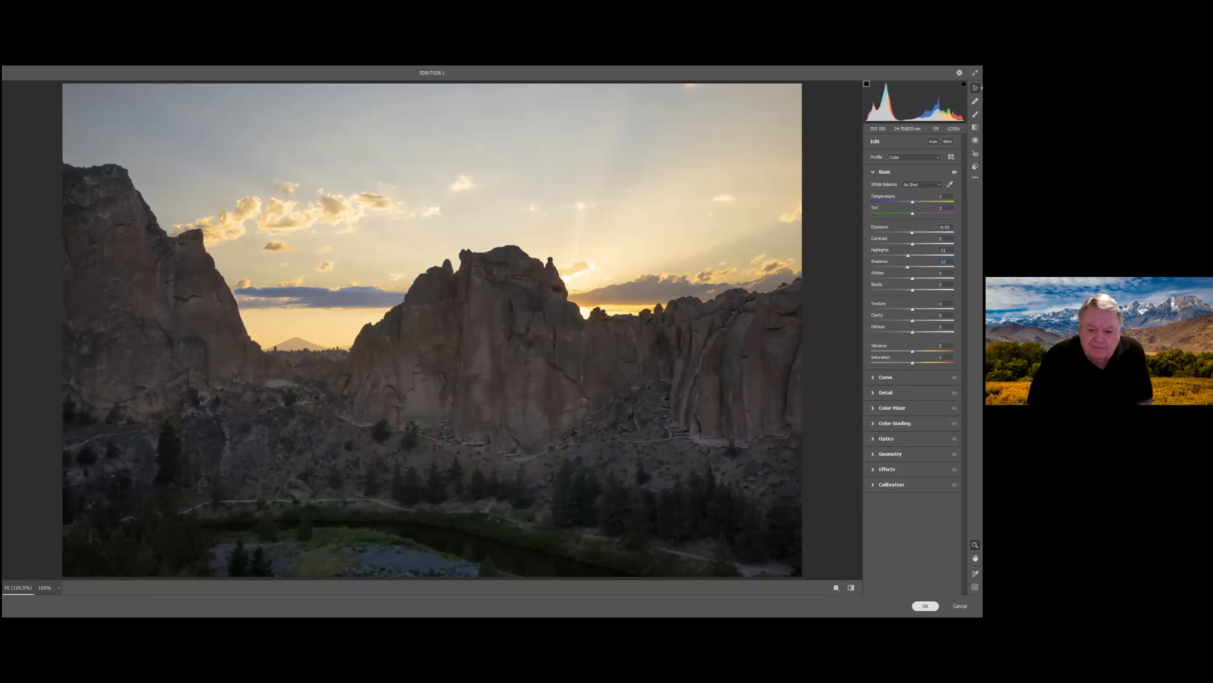
left_click(925, 606)
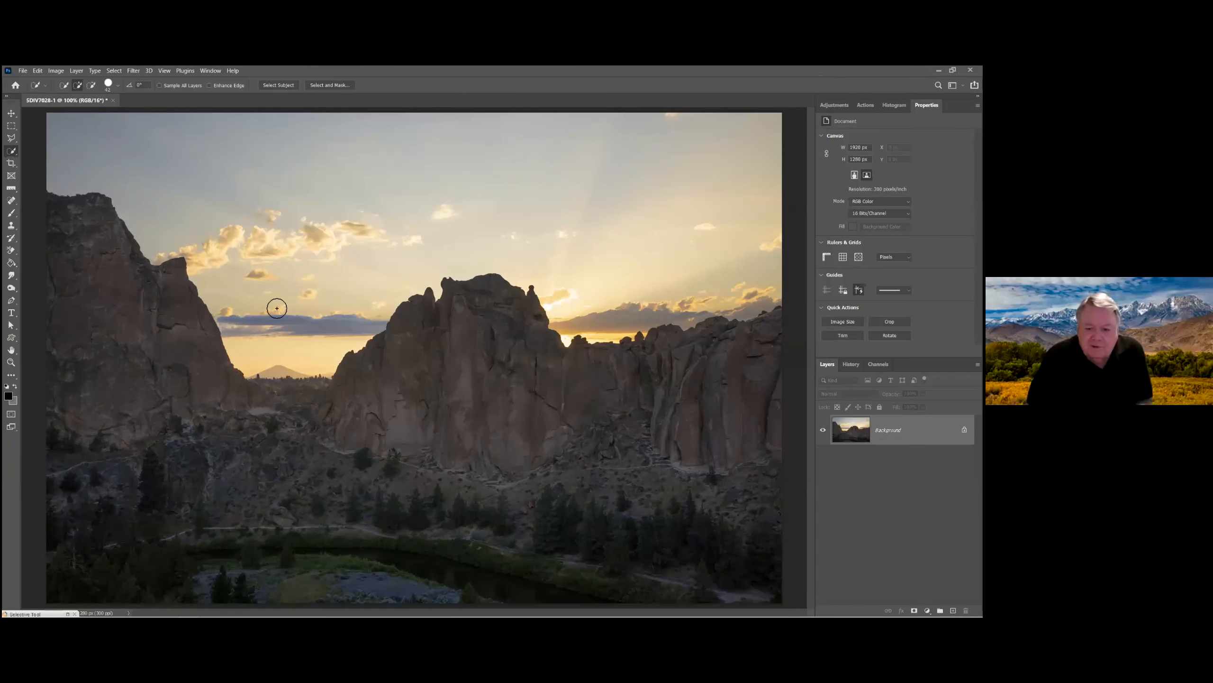
Close the flattened landscape document without saving its changes and switch to Bridge.
left_click(113, 102)
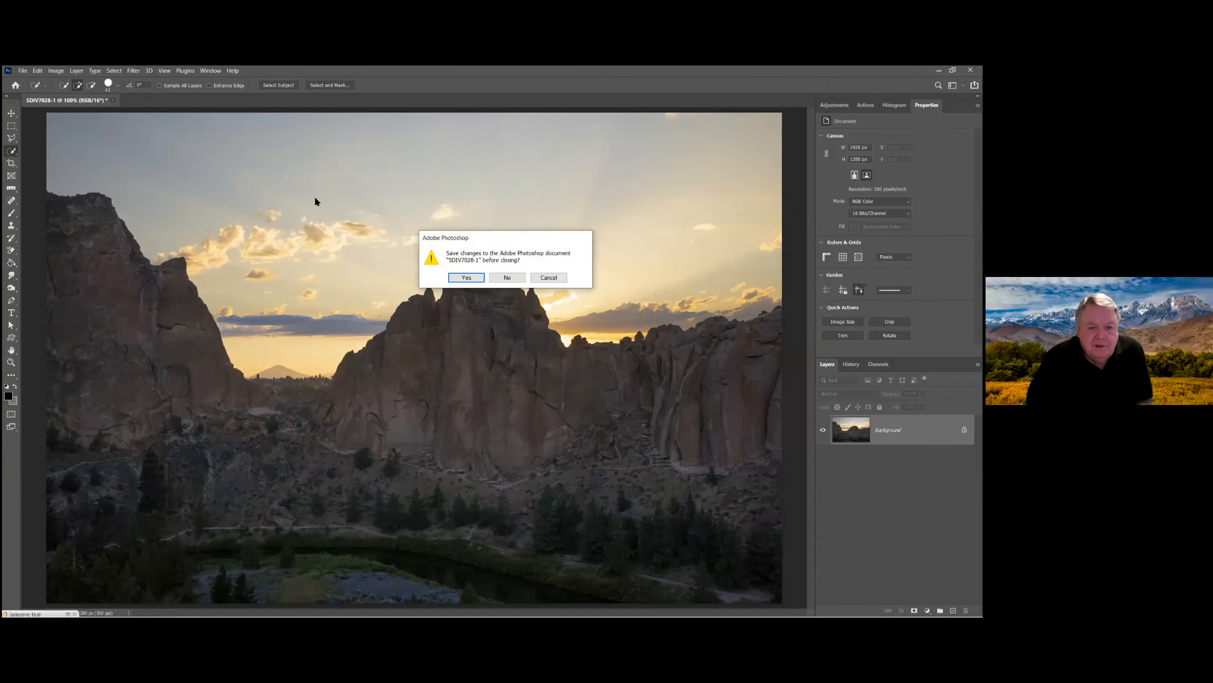
left_click(500, 278)
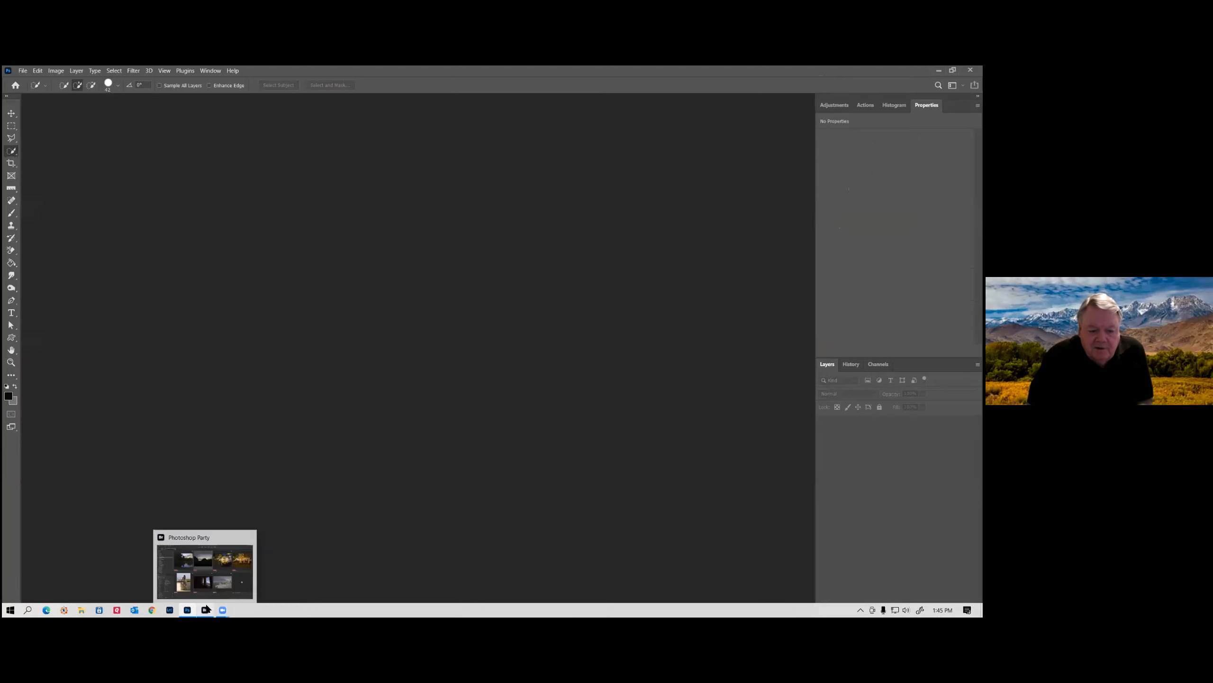
left_click(206, 609)
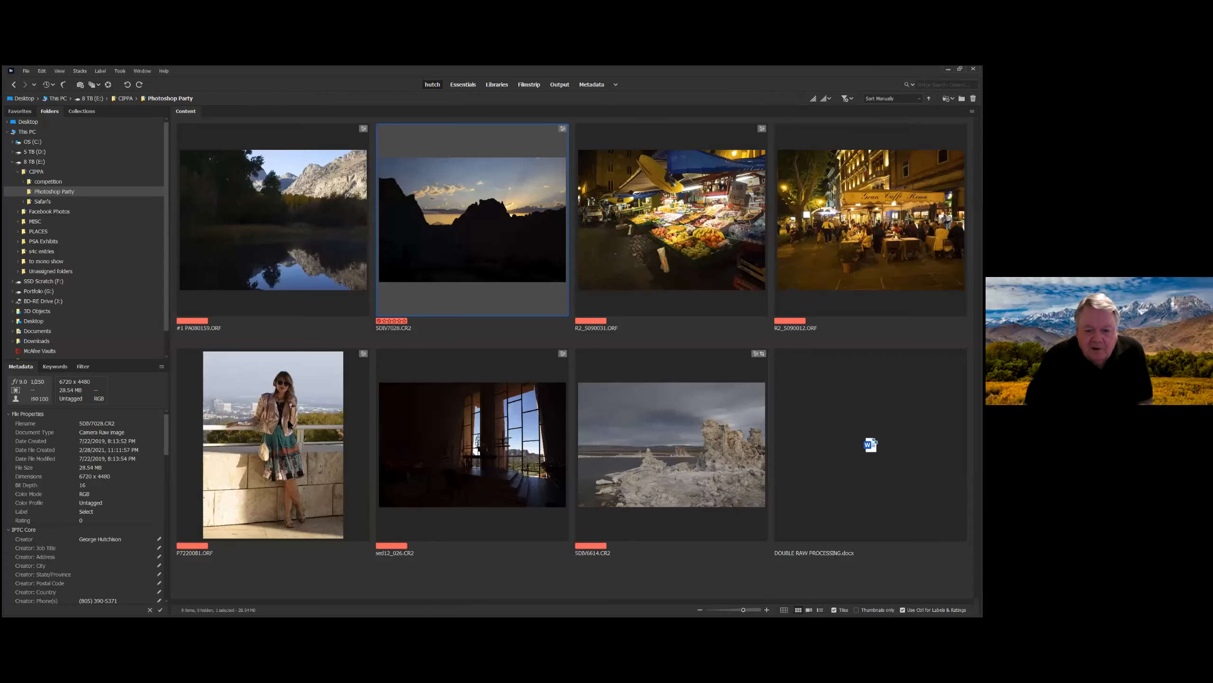
Open the raw photo P7220081.ORF of the woman on the terrace from Camera Raw into Photoshop as a smart object.
left_click(288, 438)
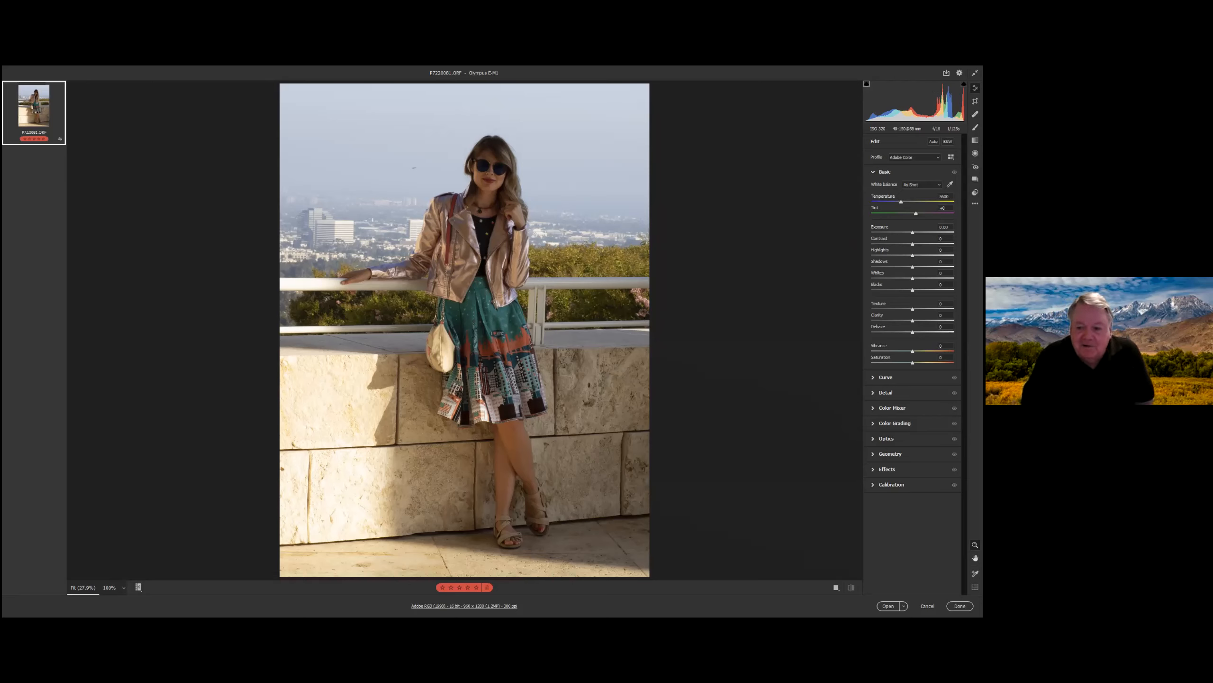
key("shift")
left_click(881, 606, "shift")
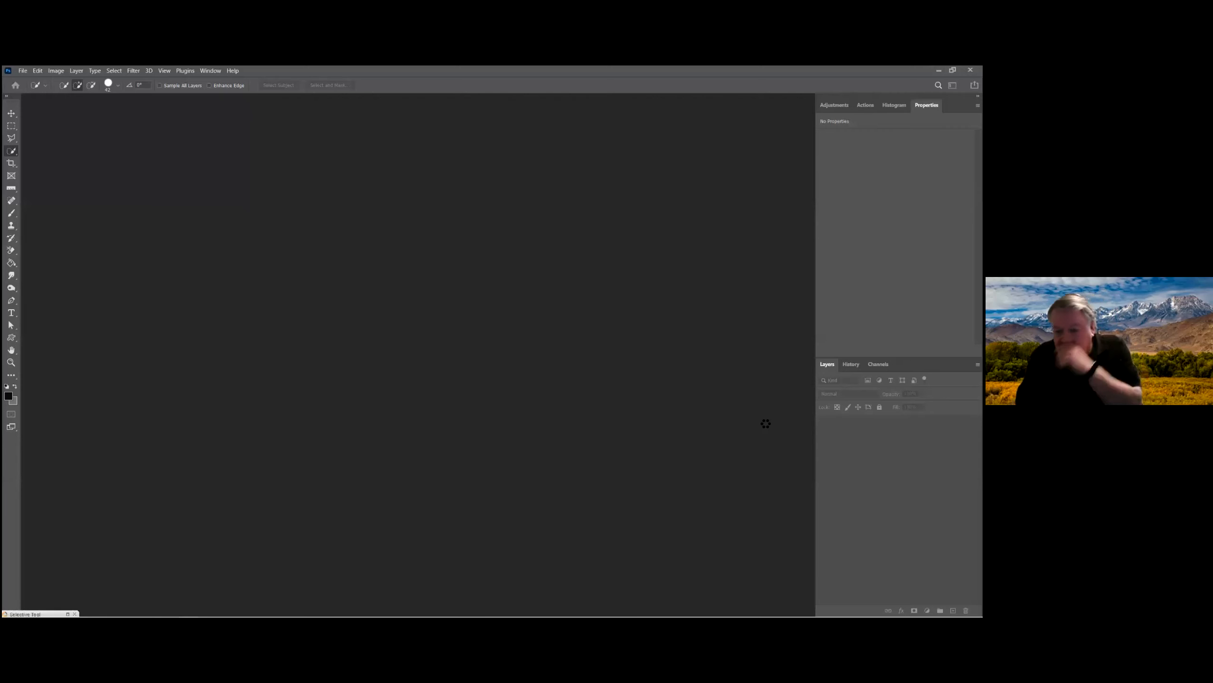
Make two independent copies of the portrait's smart object with New Smart Object via Copy.
right_click(892, 433)
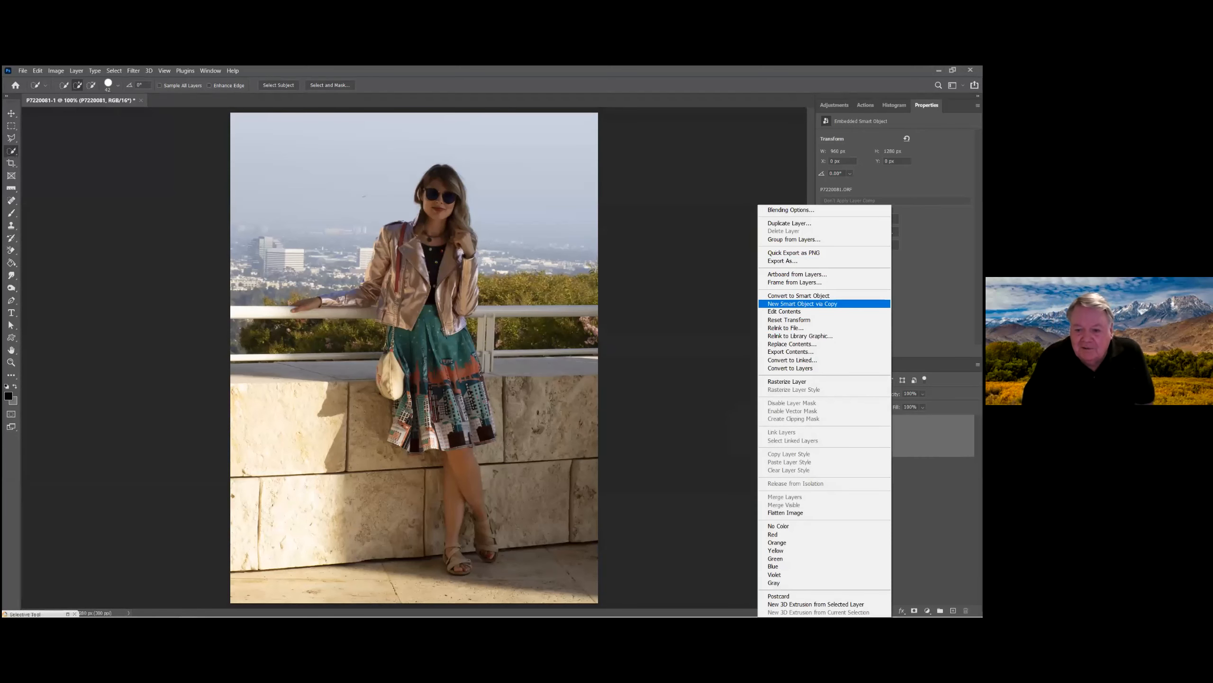
left_click(802, 303)
right_click(890, 436)
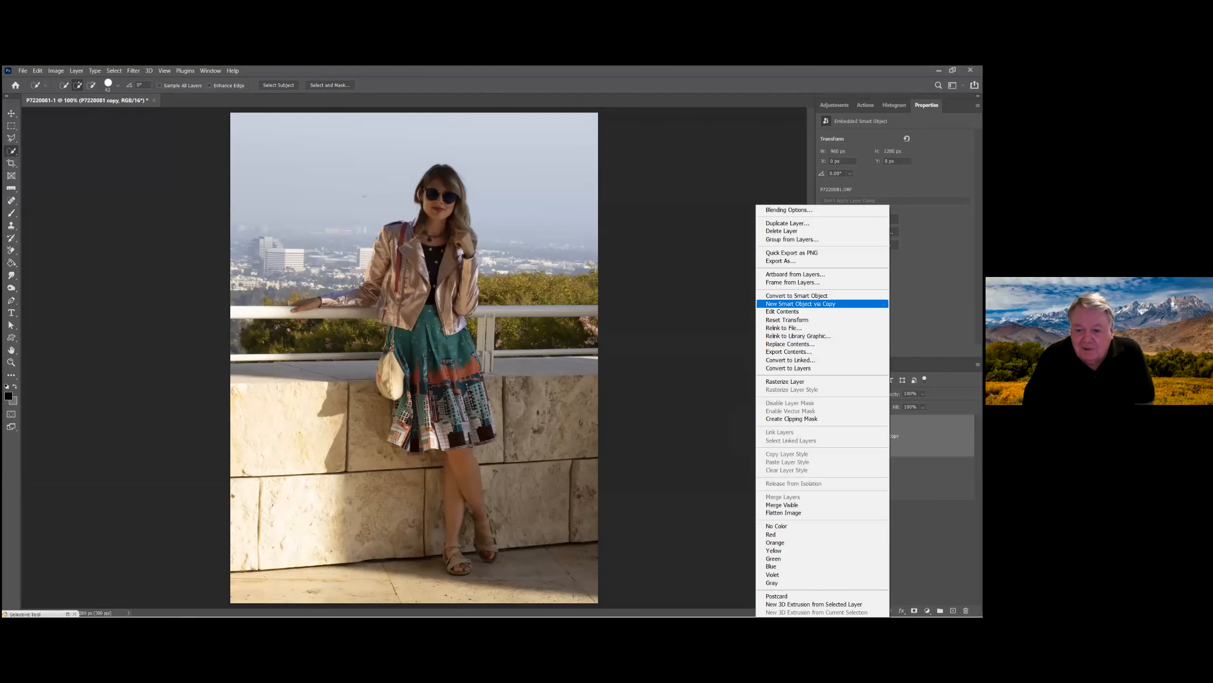
left_click(802, 303)
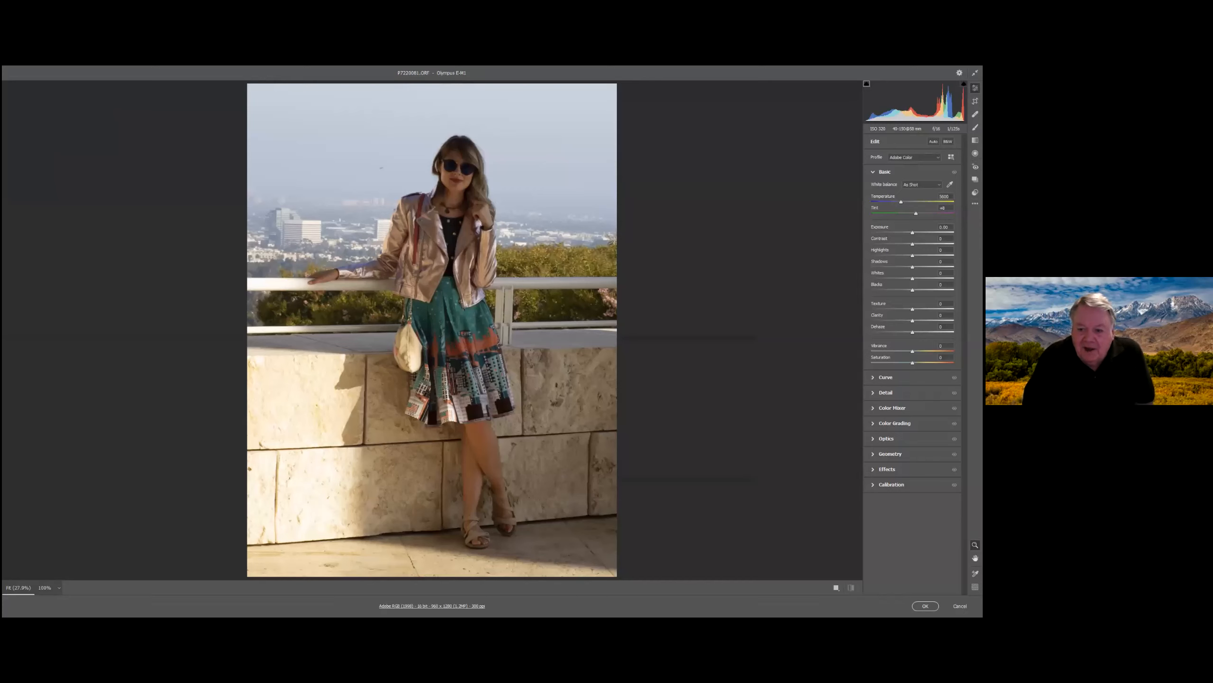
Lower the exposure to about -1.80 in the top smart object's raw settings.
left_click_drag(913, 232, 899, 232)
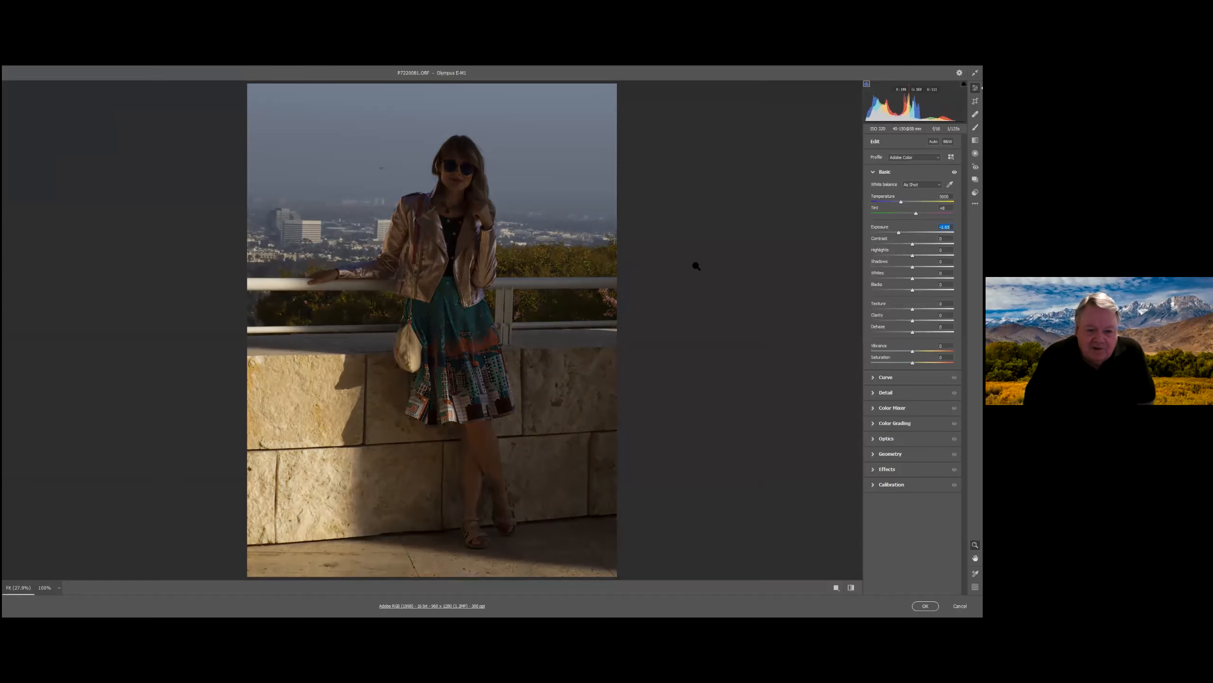
key("Down")
key("Down")
key("Down")
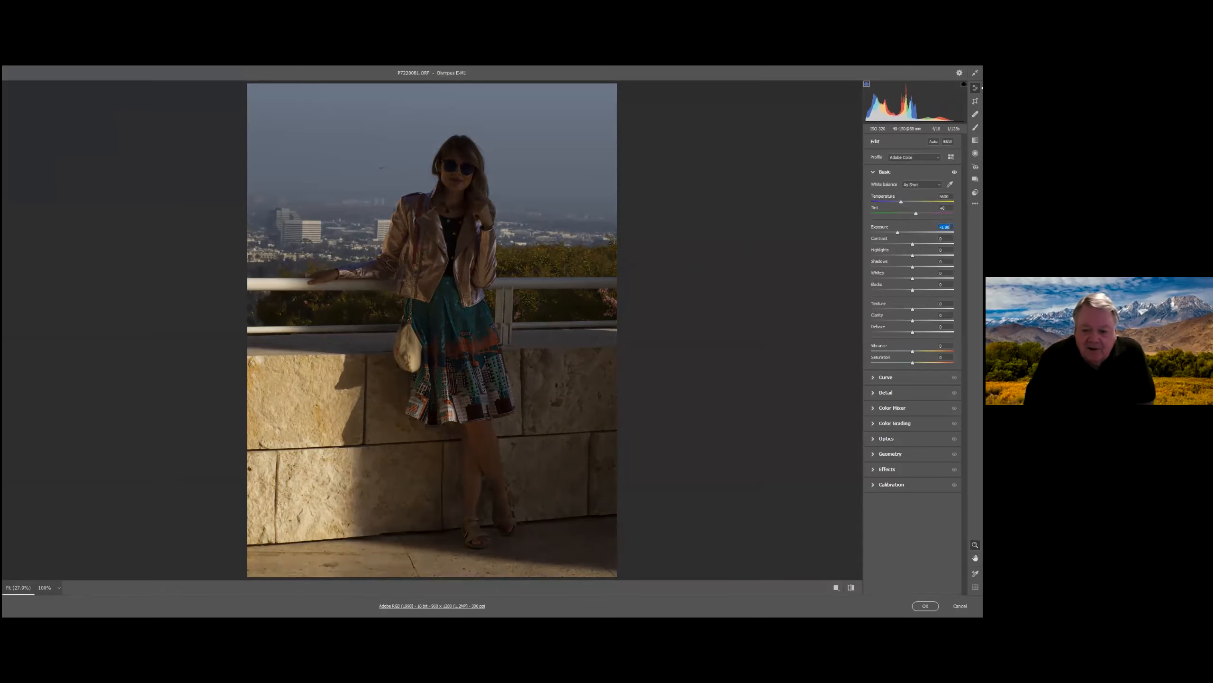
key("Return")
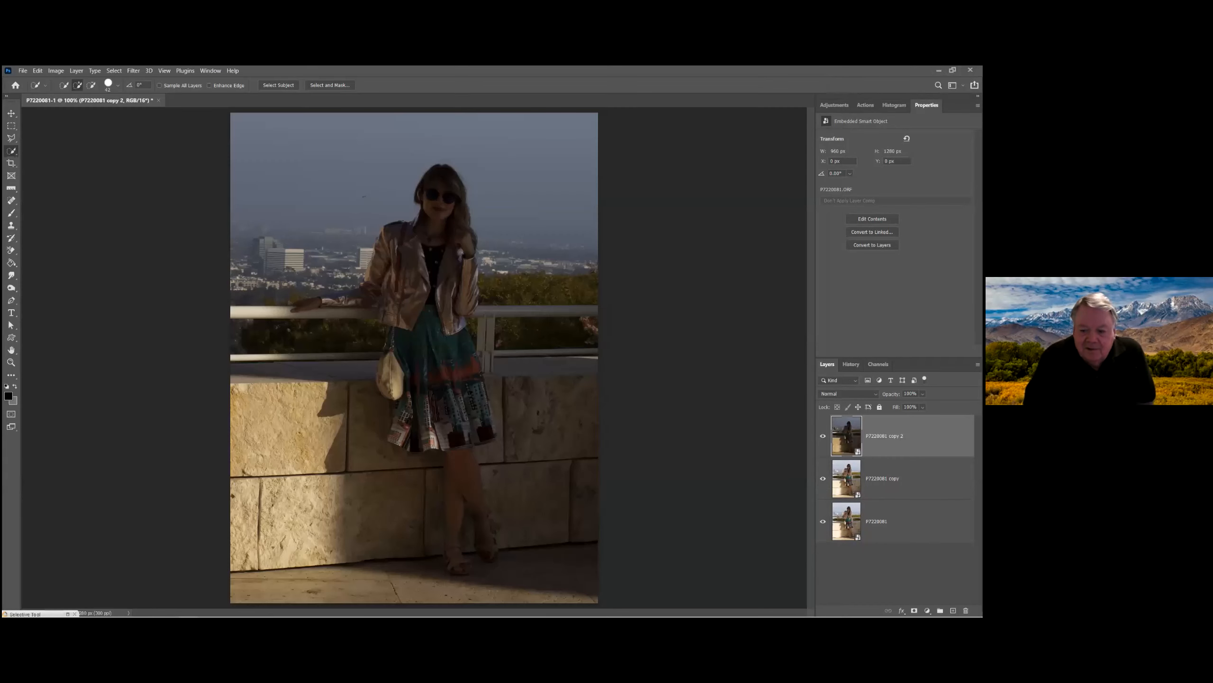
Raise the shadows to about +73 in the raw settings of the middle smart object.
left_click(899, 478)
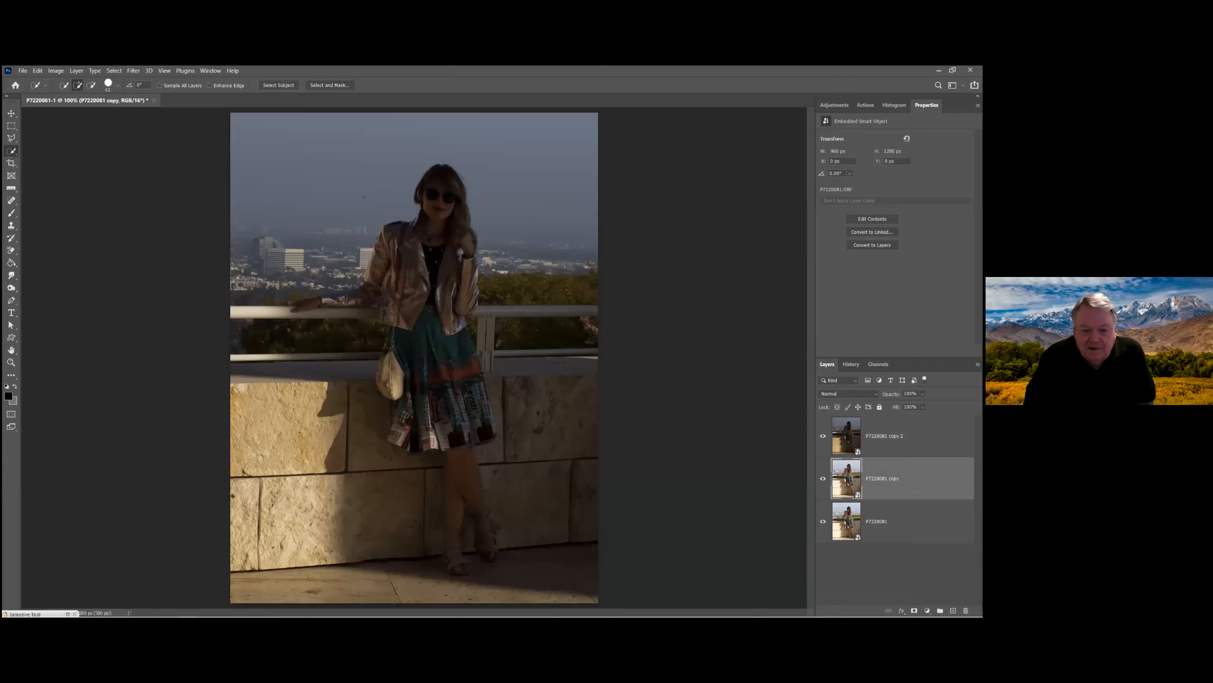
double_click(846, 478)
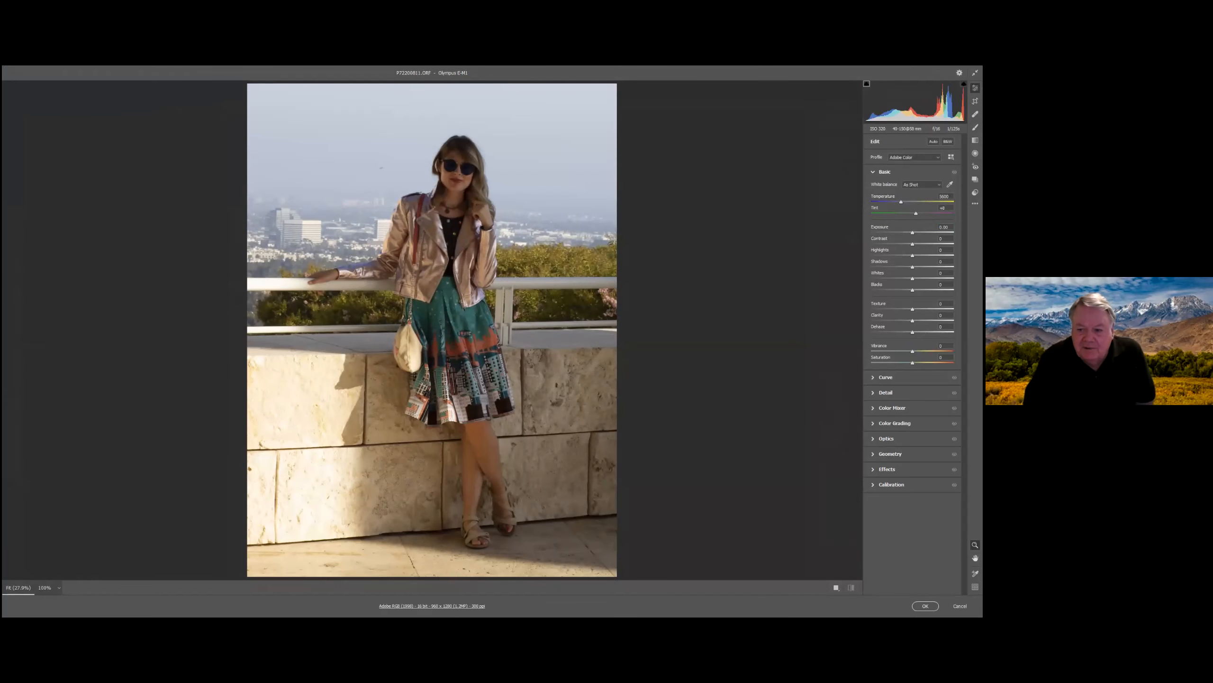
left_click_drag(912, 267, 941, 267)
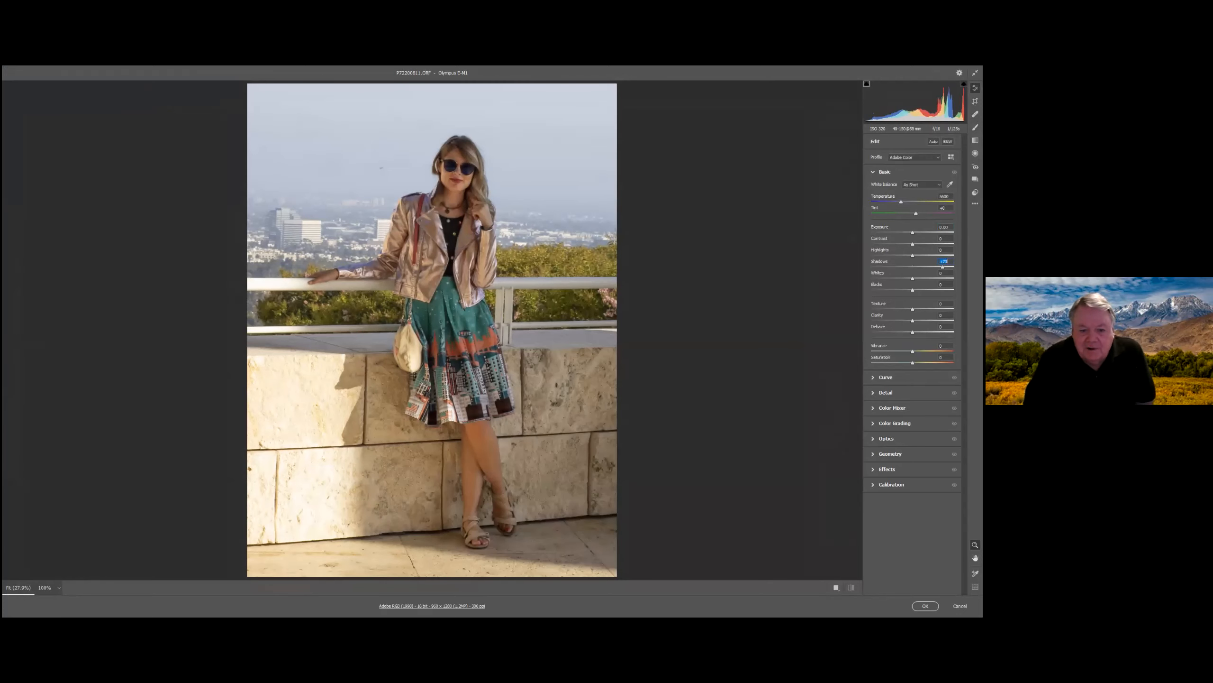
left_click(925, 605)
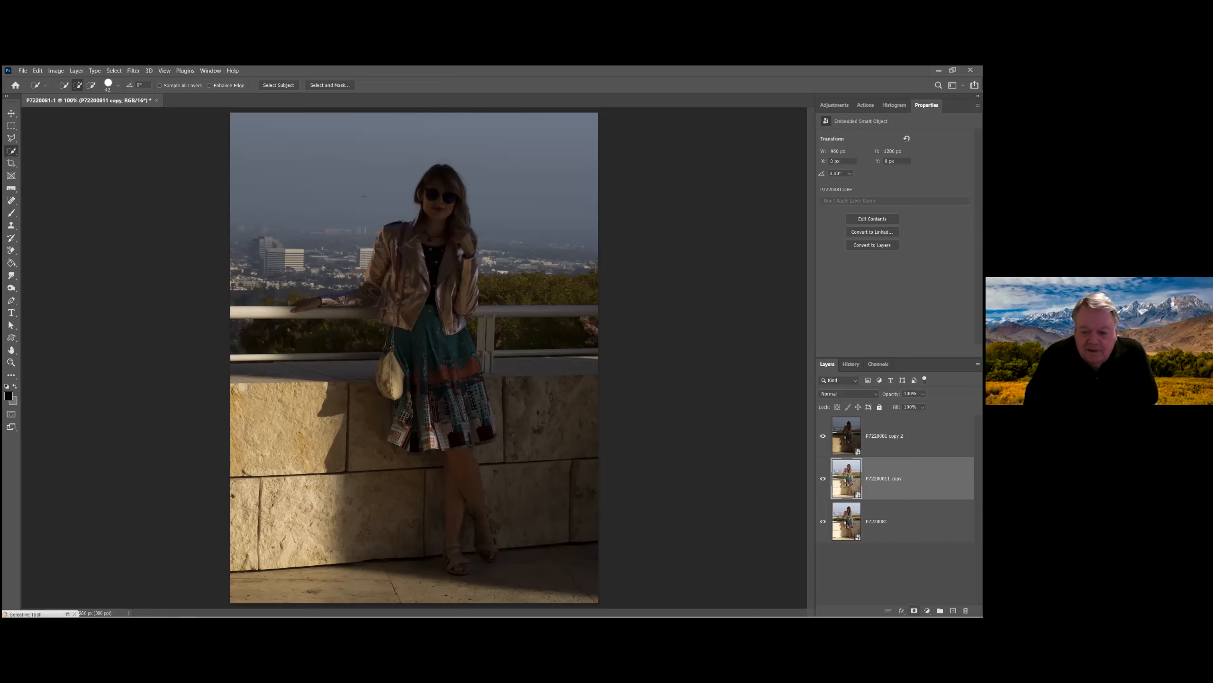
Add layer masks to the middle and top smart objects, and invert the top mask to black to hide the dark version.
left_click(914, 610)
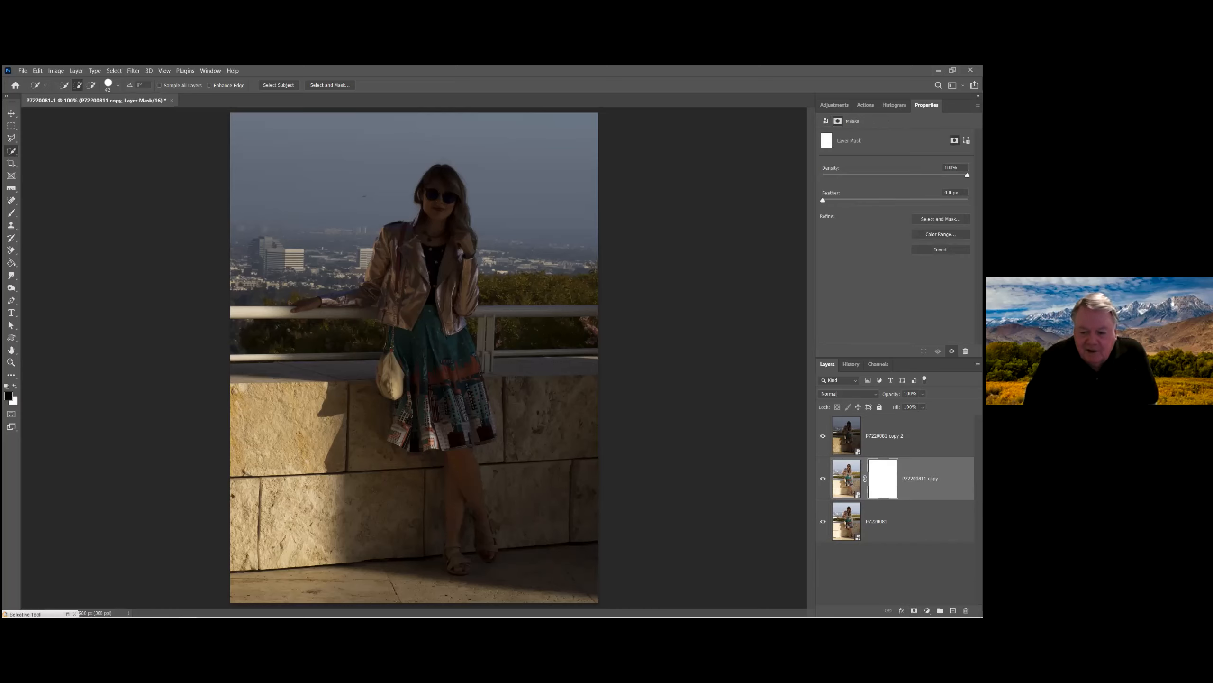
left_click(885, 436)
left_click(913, 610)
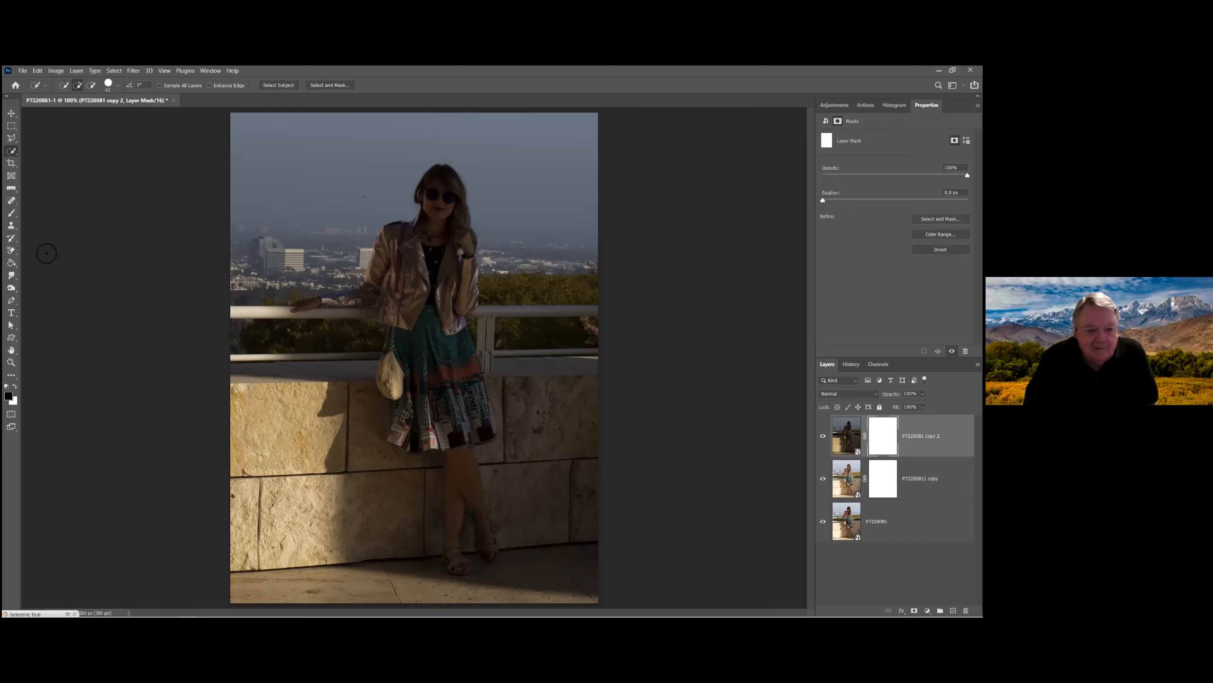
left_click(11, 213)
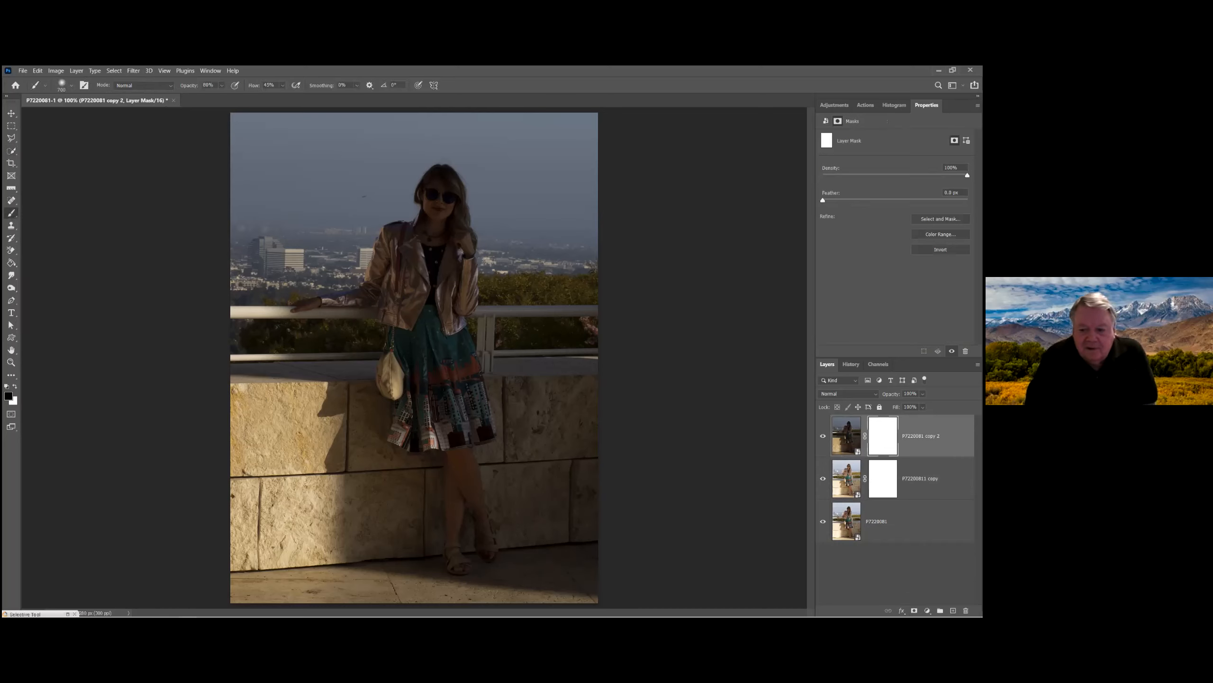
key("ctrl+i")
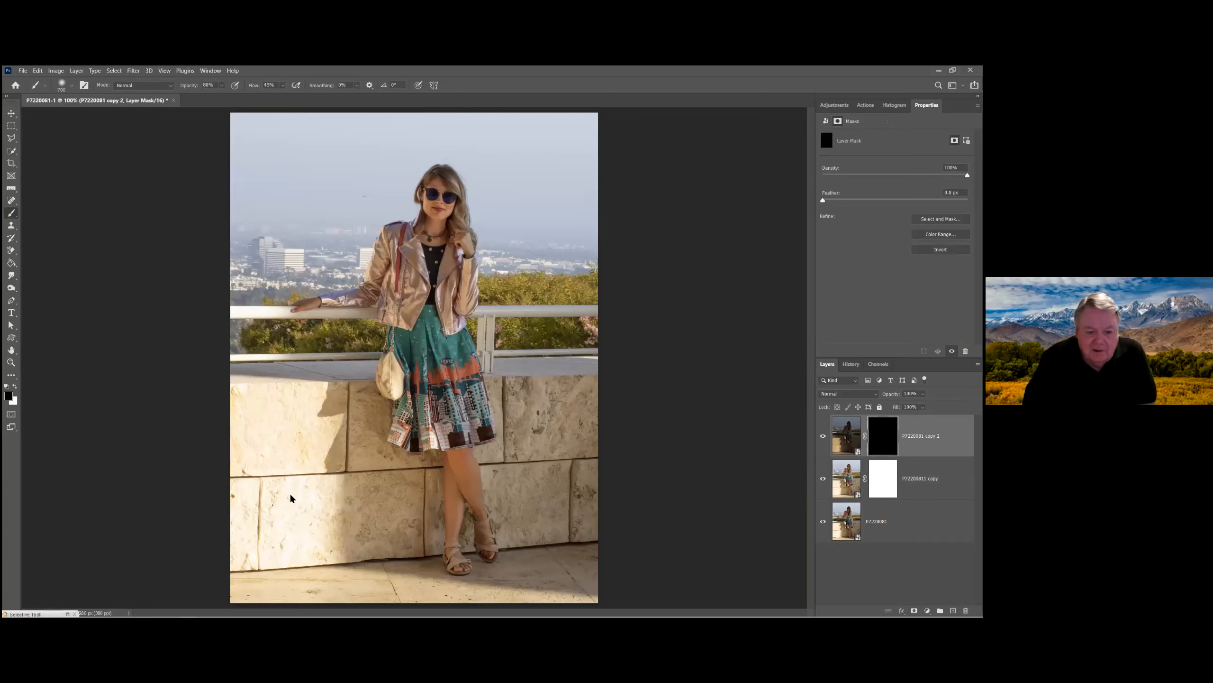
Paint white with the Brush on the top layer's mask to darken the sunlit stone wall beside the woman.
key("x")
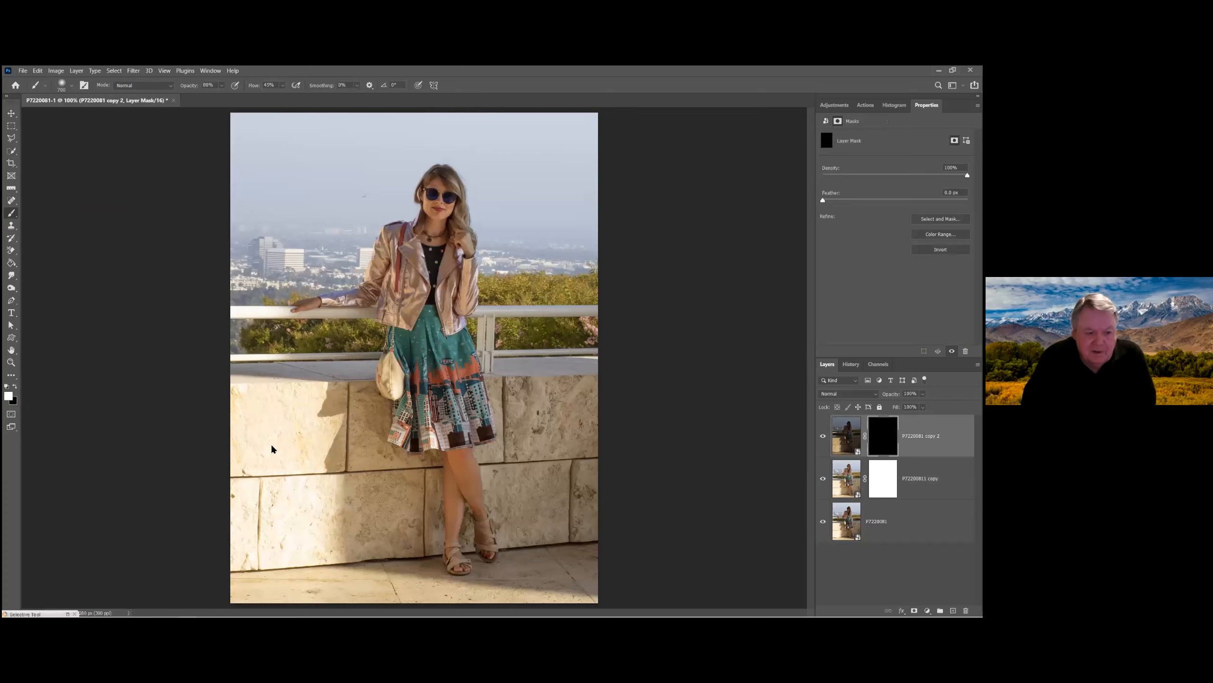
left_click(292, 454)
left_click(315, 512)
left_click(273, 514)
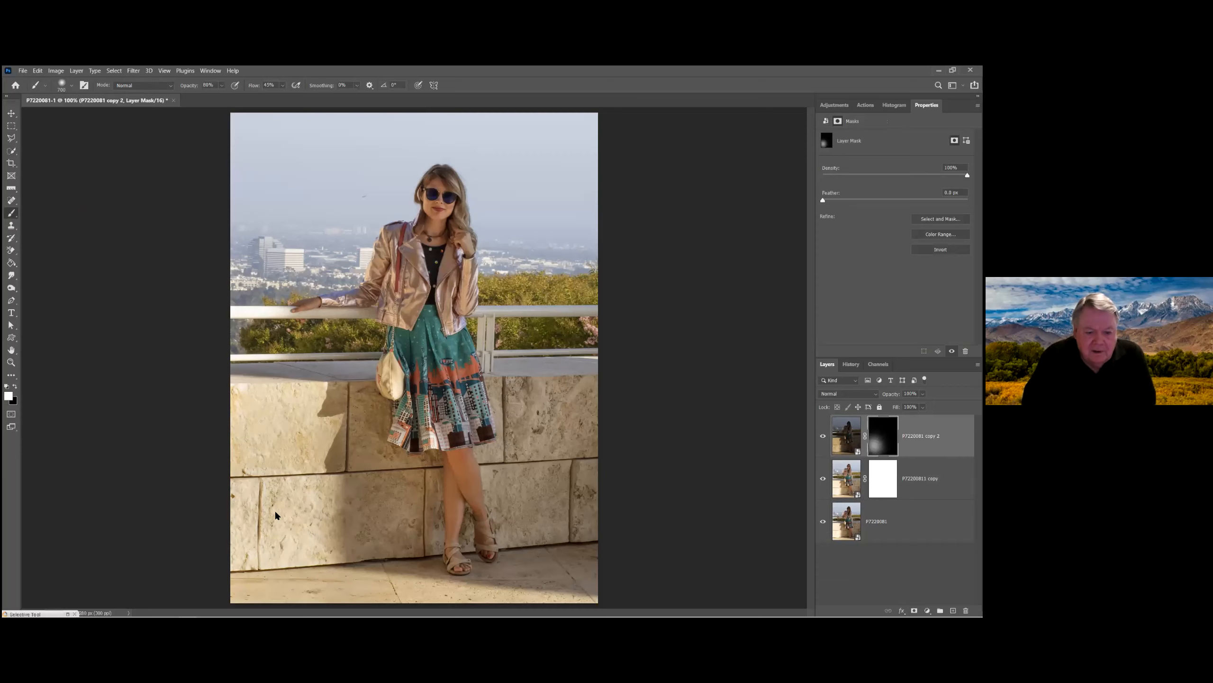
left_click(268, 494)
left_click(261, 463)
left_click(262, 457)
left_click(249, 454)
left_click(259, 492)
left_click(283, 512)
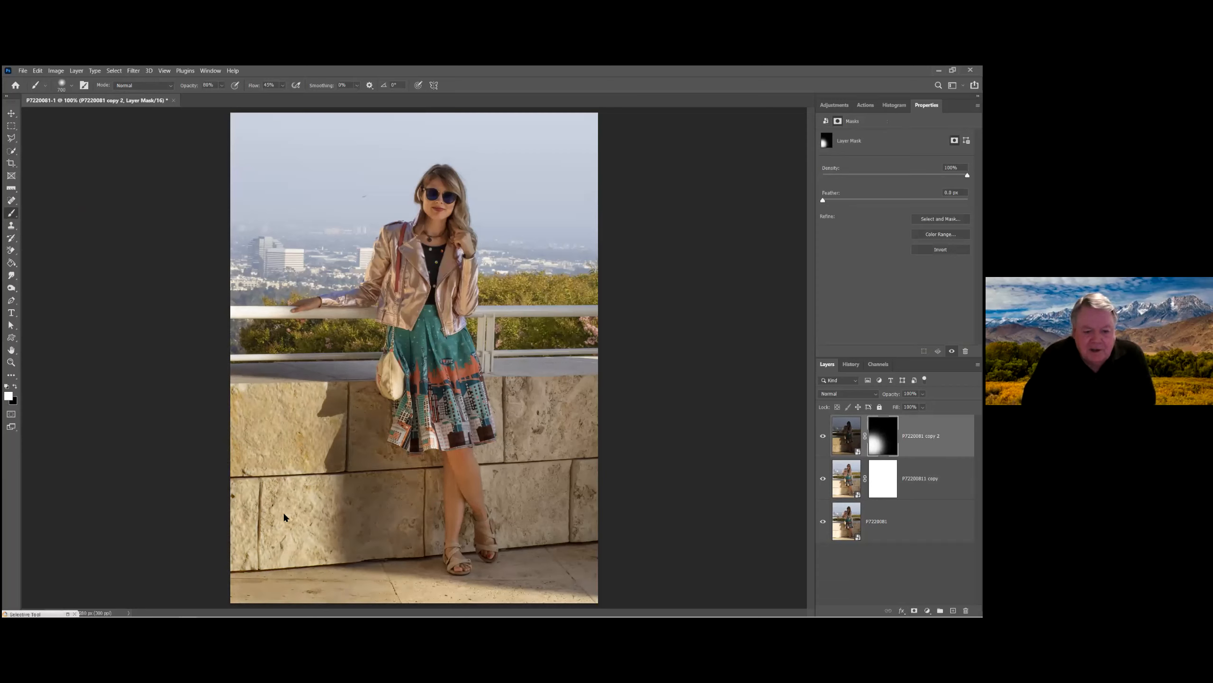
left_click(286, 527)
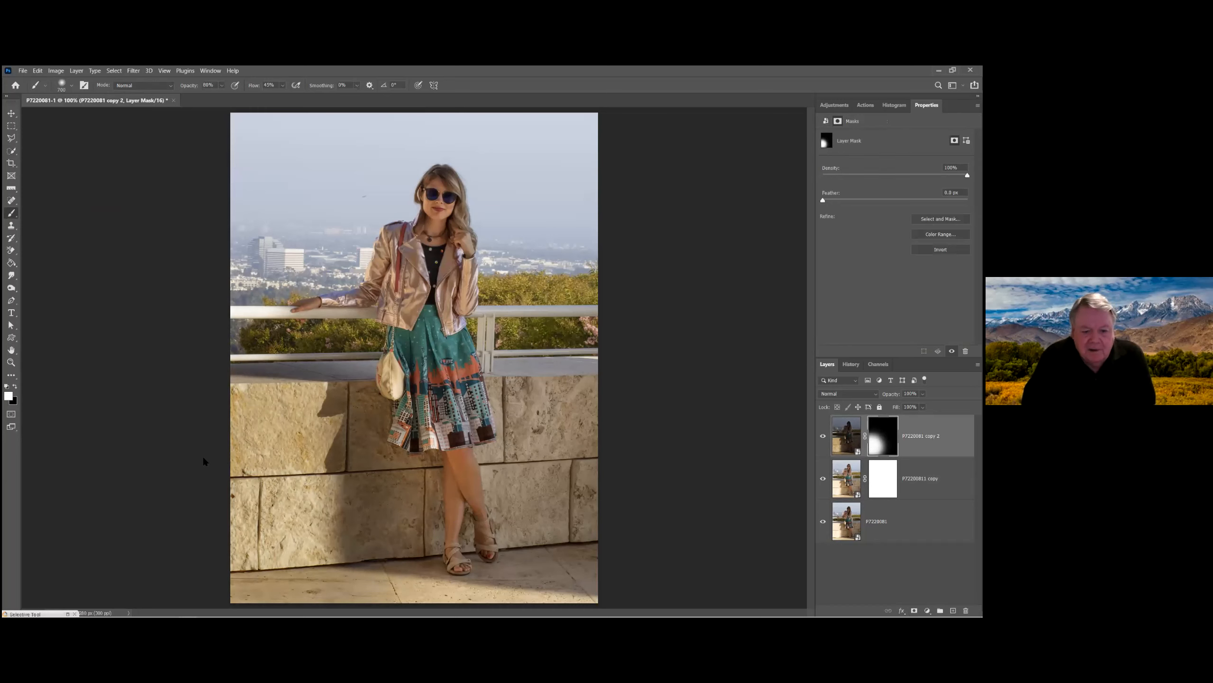
Extend the white painting on the top mask over the wall's outer edge, pavement and sky, and select the layer's smart object thumbnail.
left_click(220, 386)
left_click(197, 384)
left_click(149, 397)
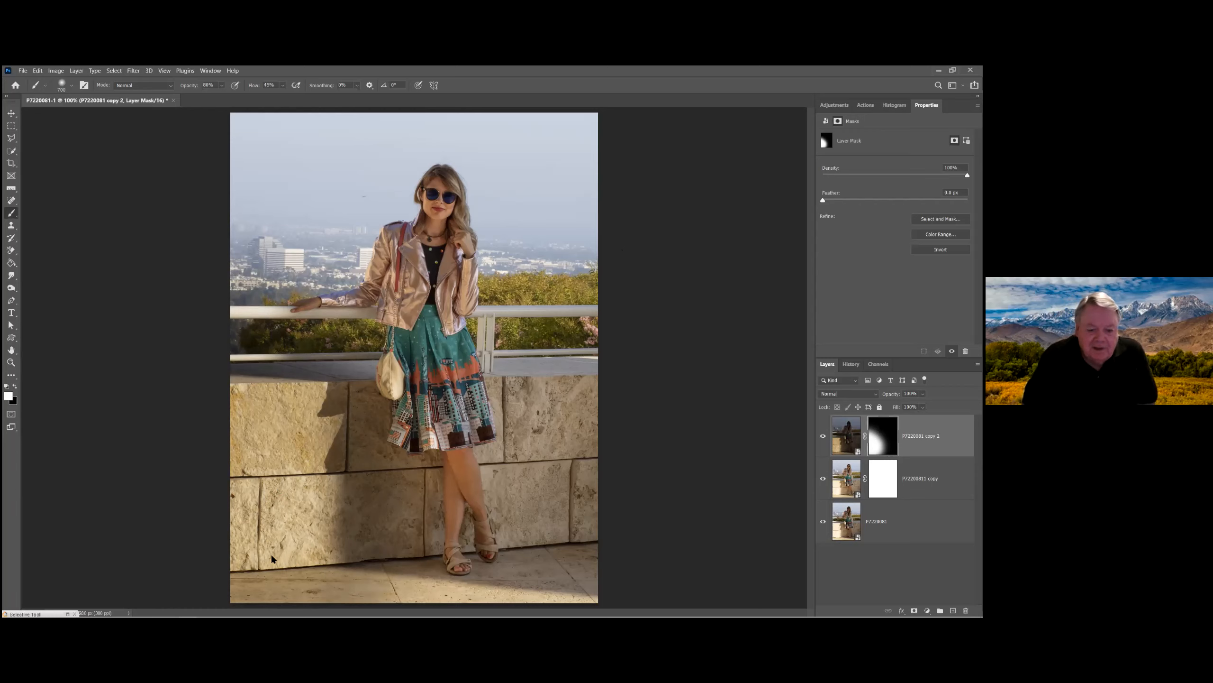
left_click_drag(360, 608, 549, 606)
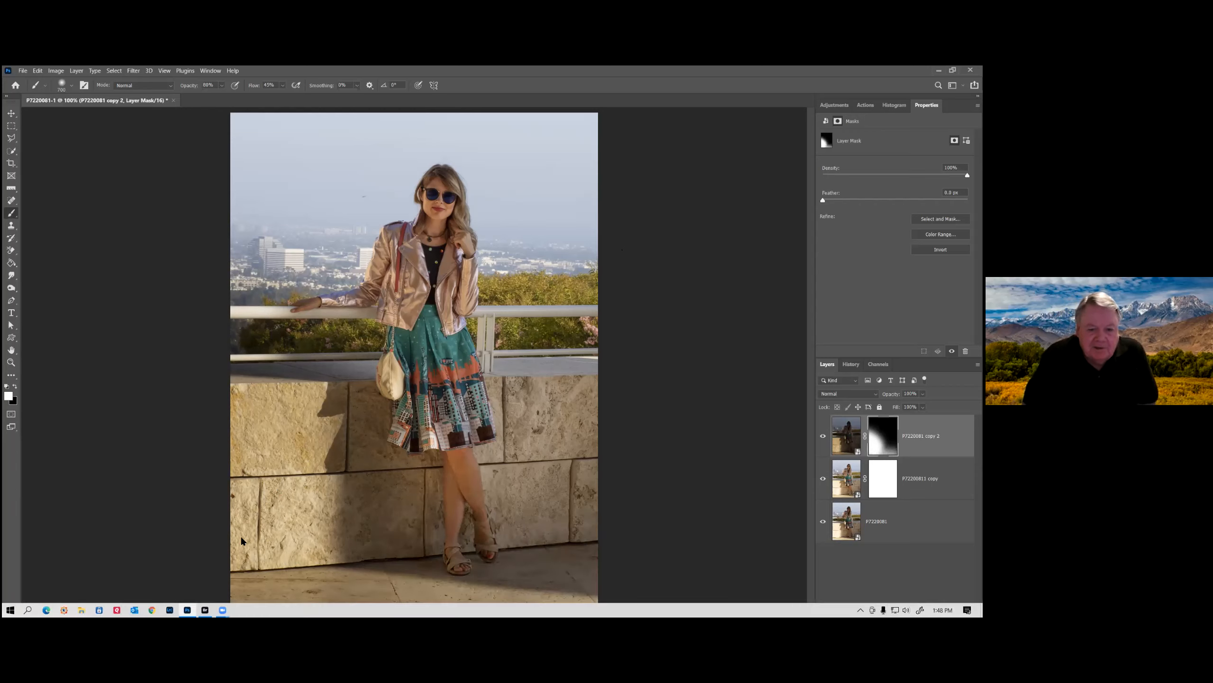
mouse_move(253, 134)
left_mouse_down()
mouse_move(218, 149)
mouse_move(316, 124)
mouse_move(315, 145)
mouse_move(329, 114)
left_mouse_up()
mouse_move(486, 98)
left_mouse_down()
mouse_move(466, 120)
mouse_move(497, 143)
mouse_move(446, 79)
mouse_move(349, 85)
left_mouse_up()
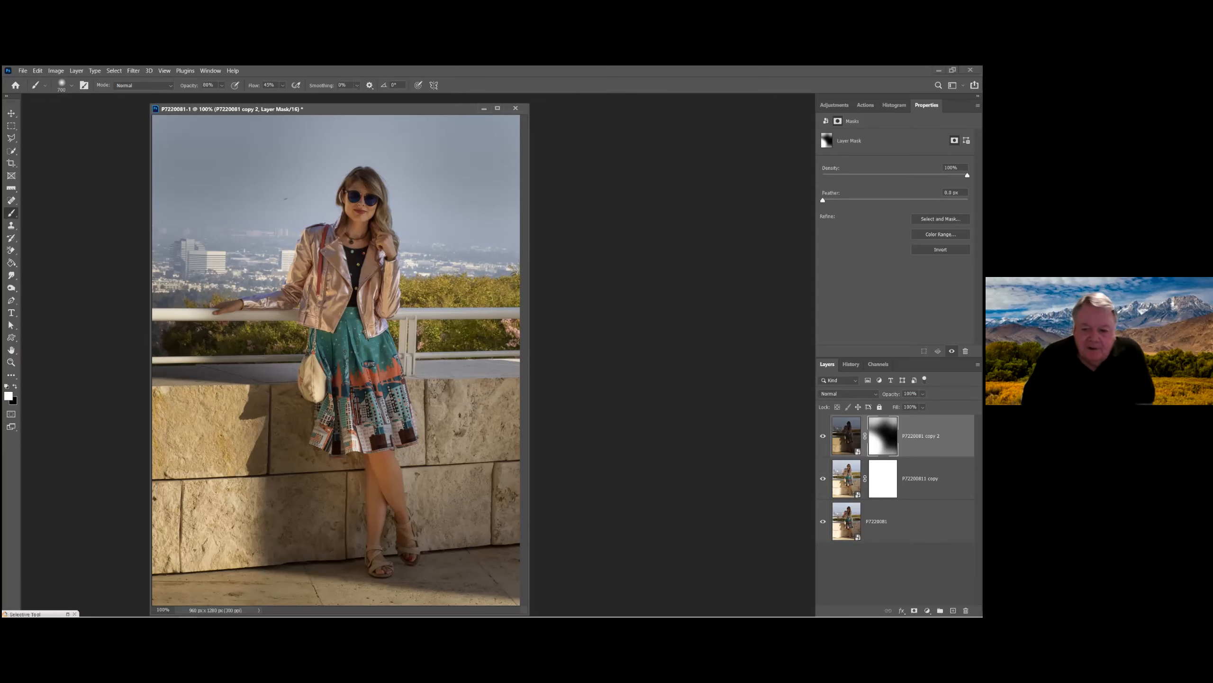
left_click(846, 435)
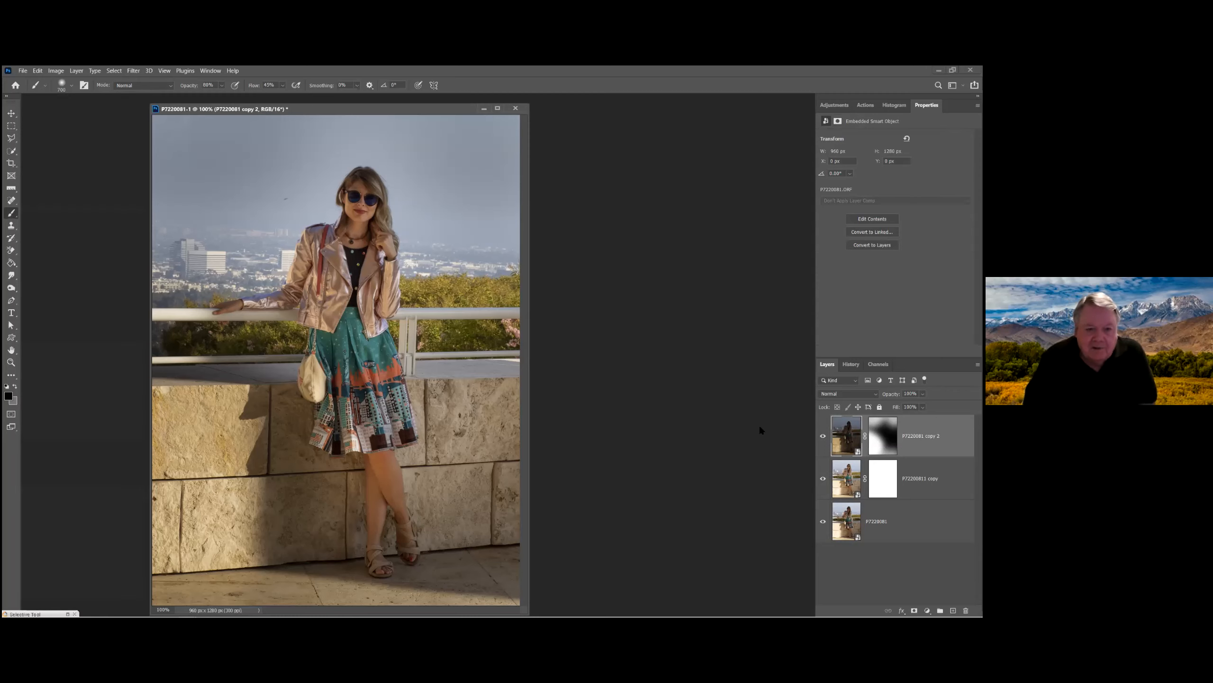
Close the double-processed portrait document without saving and switch to Bridge.
mouse_move(193, 609)
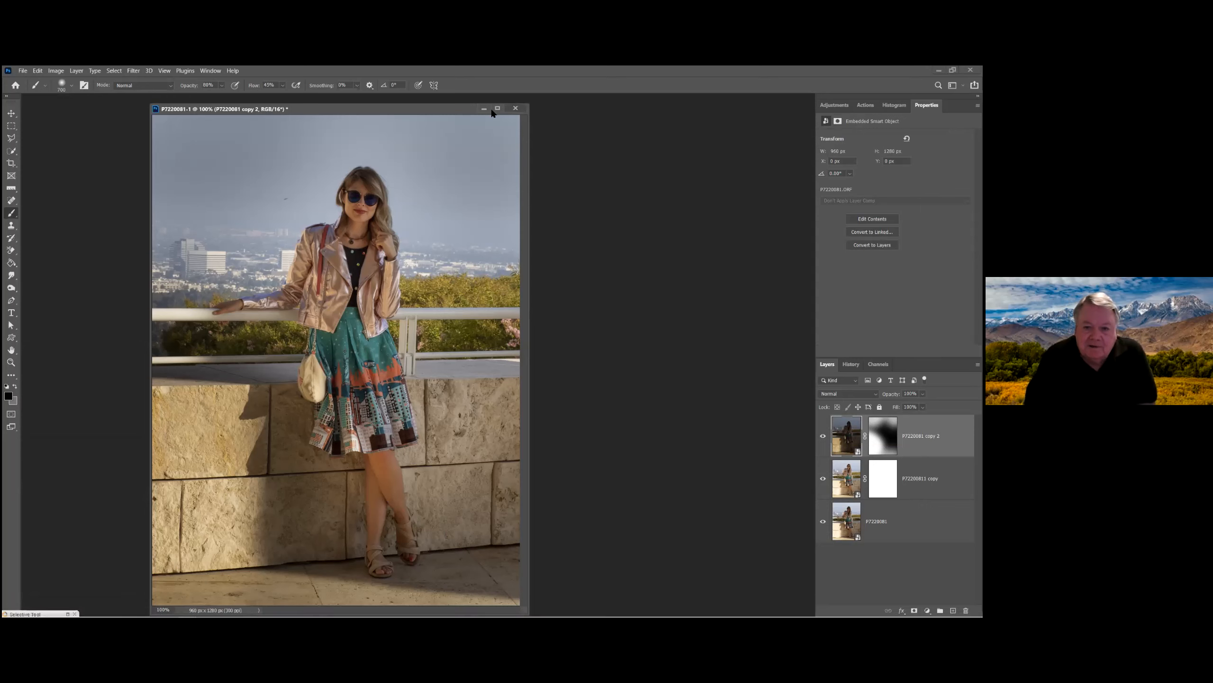
left_click(516, 109)
left_click(504, 276)
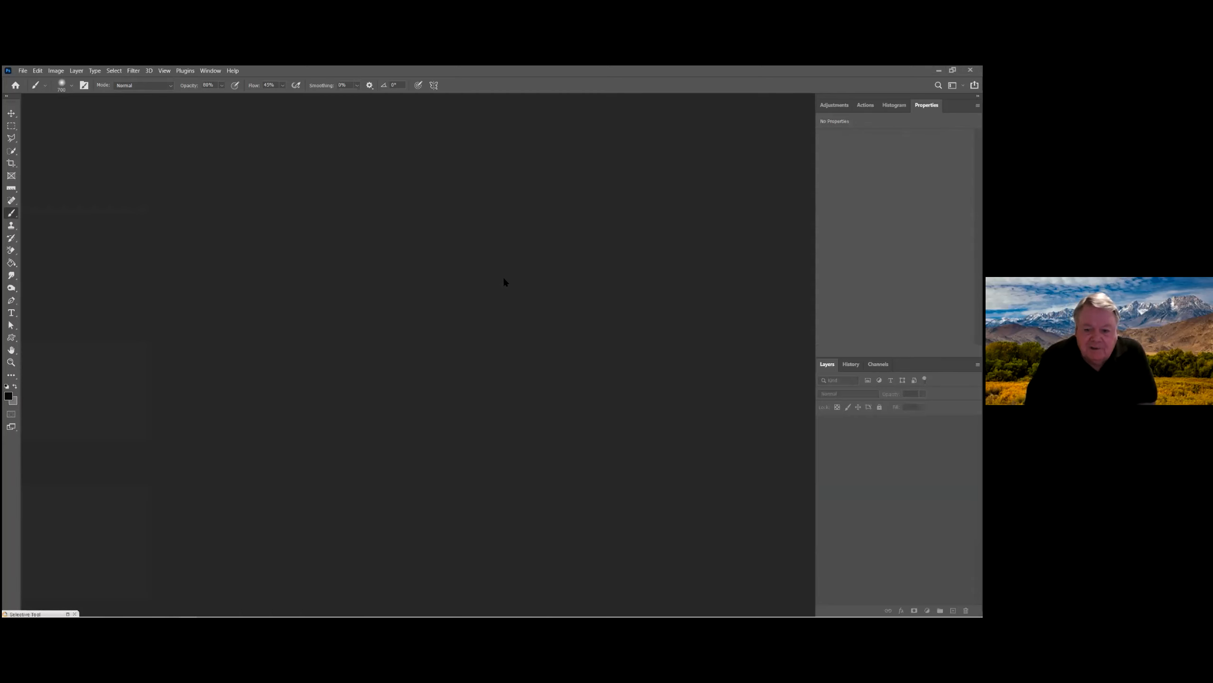
mouse_move(172, 610)
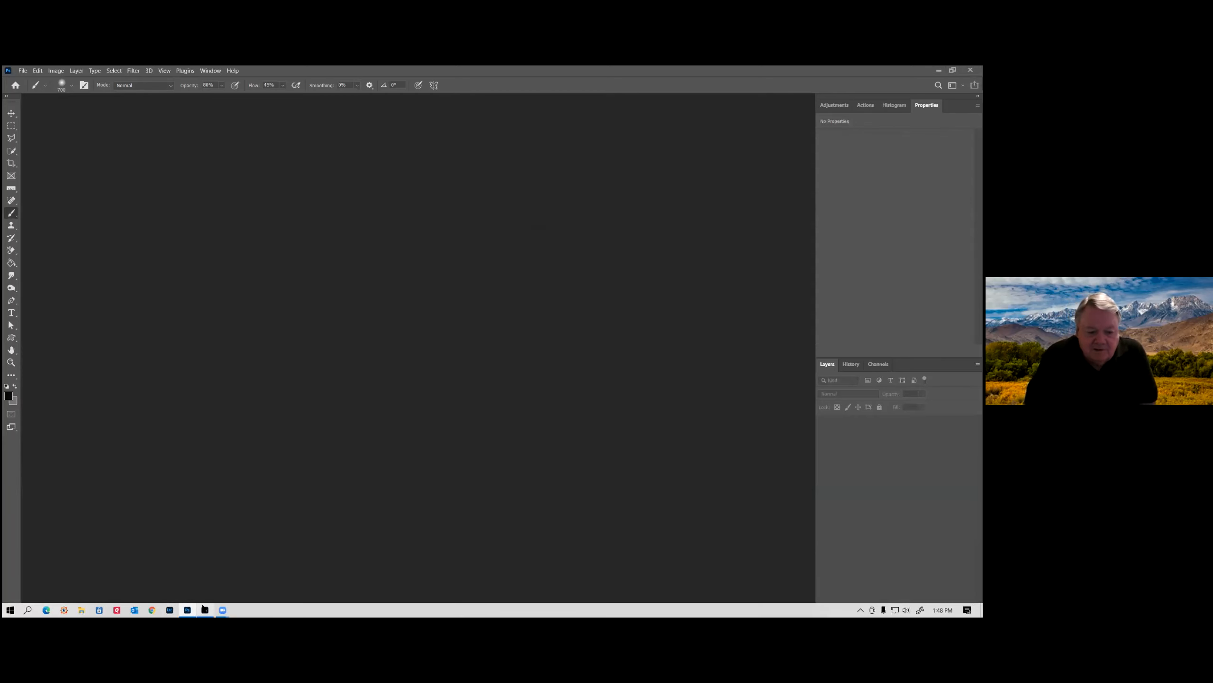
left_click(205, 609)
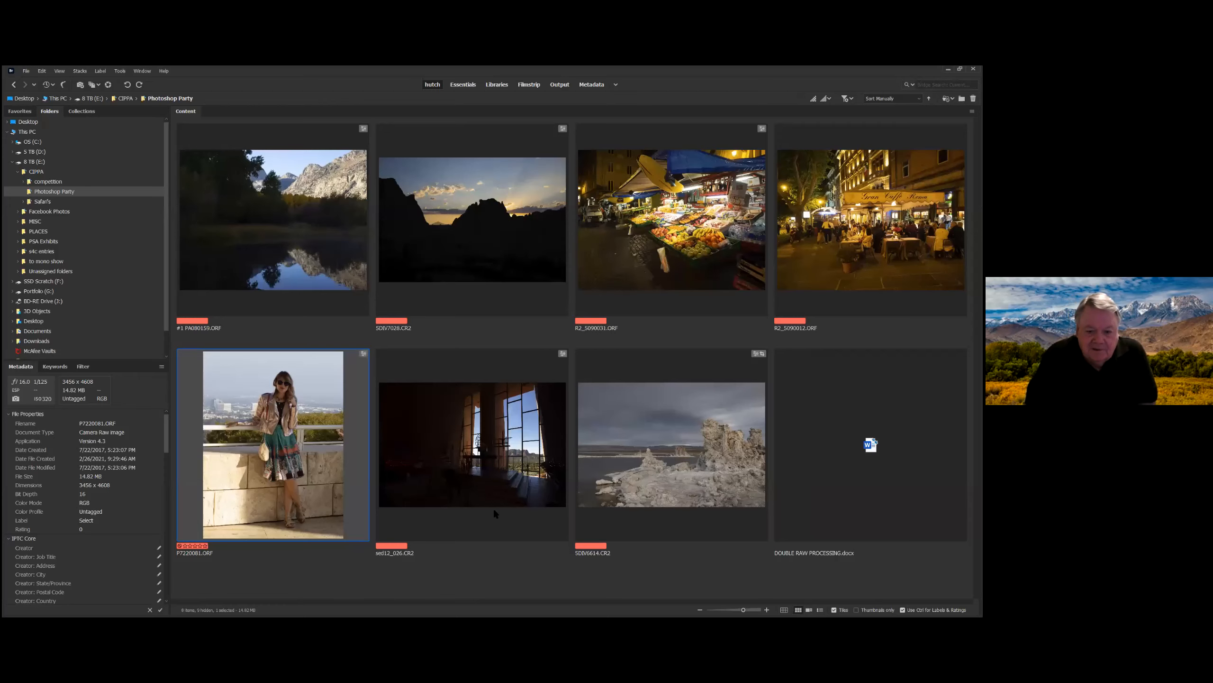
View the raw photo of the rock towers by the lake in Camera Raw, and cancel without making changes.
left_click(678, 464)
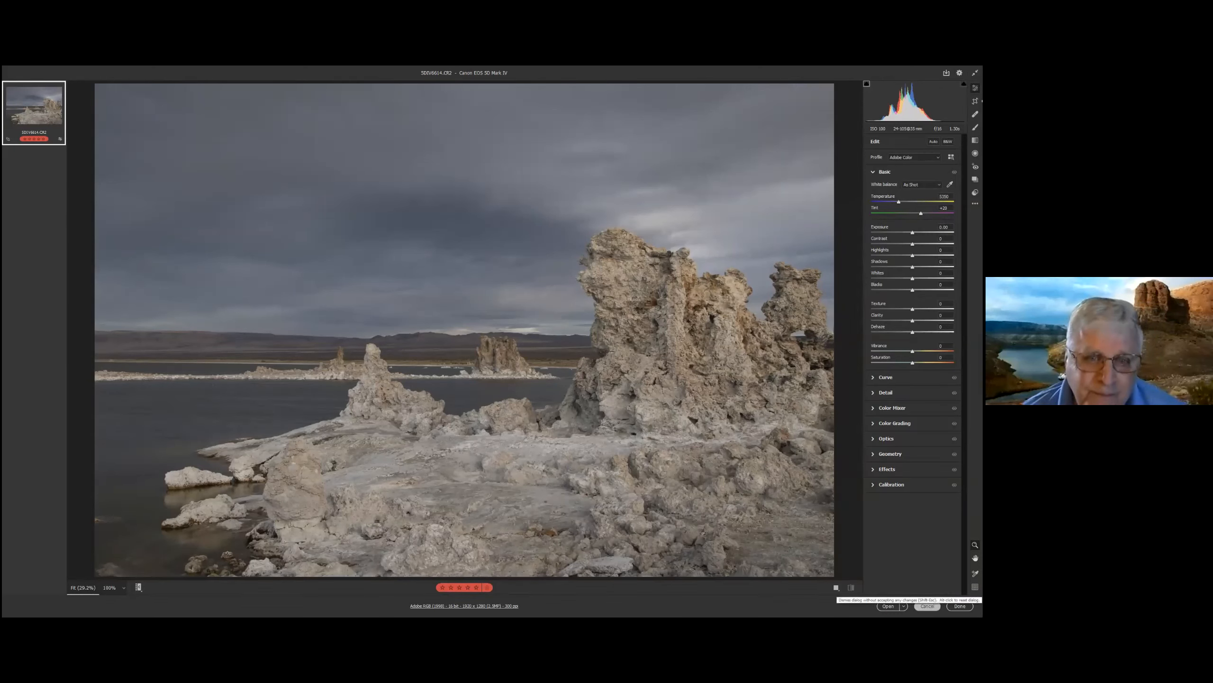
left_click(927, 605)
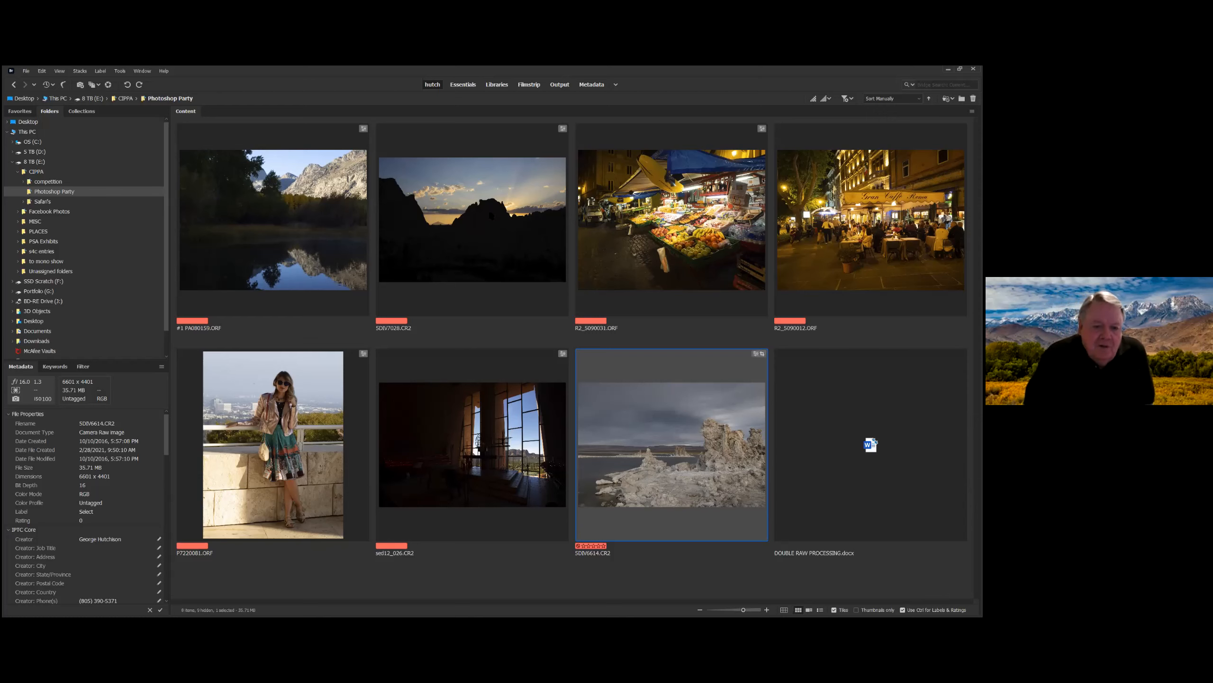
Open the mountain lake photo #1 PA080159.ORF in Photoshop as a smart object and add a vector mask to its layer.
left_click(286, 264)
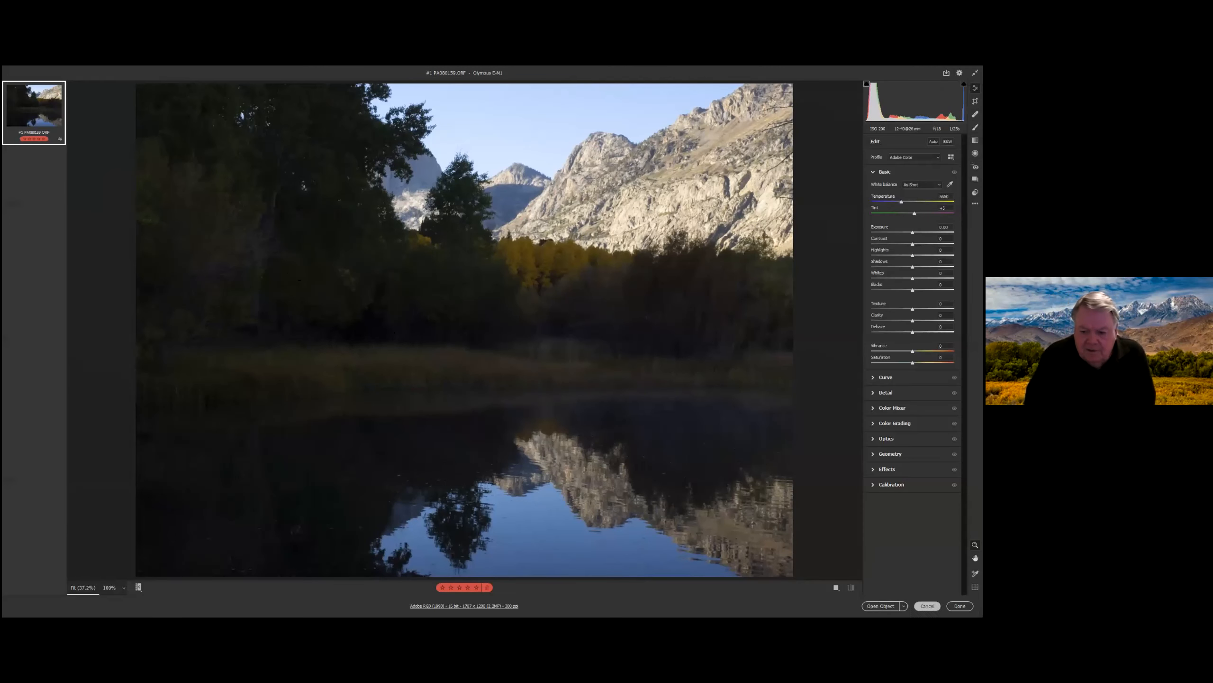
left_click(881, 606)
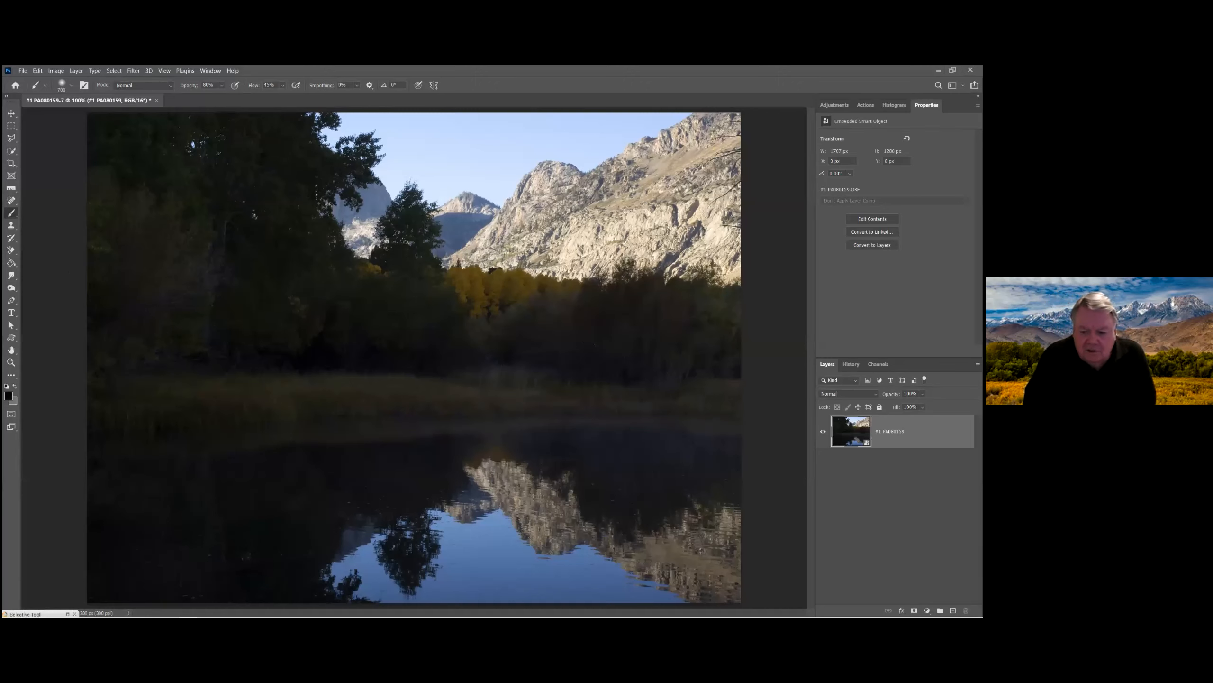
left_click(914, 610, "ctrl")
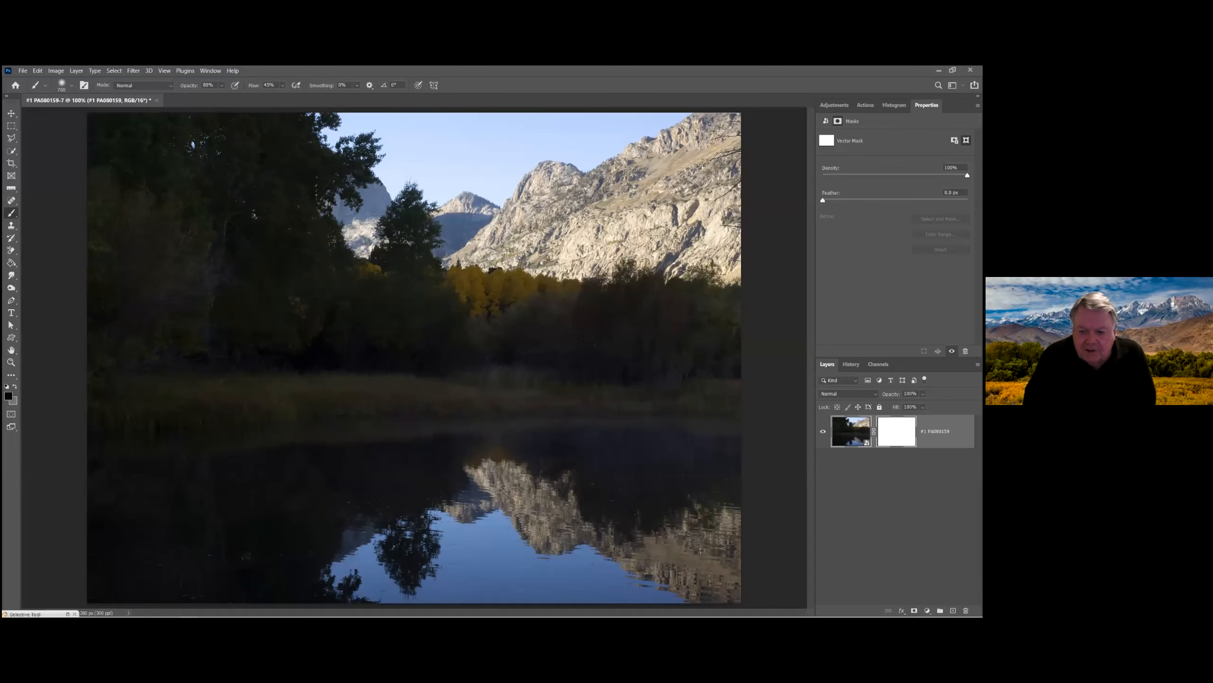
left_click(850, 431)
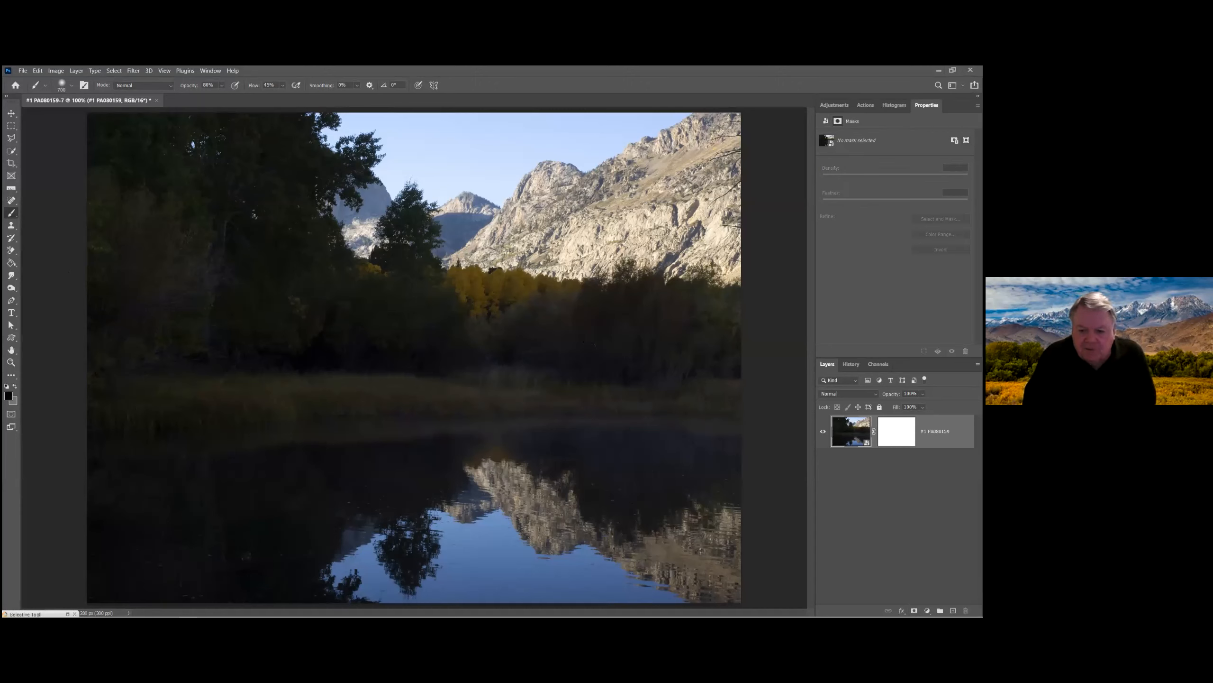
left_click(897, 431)
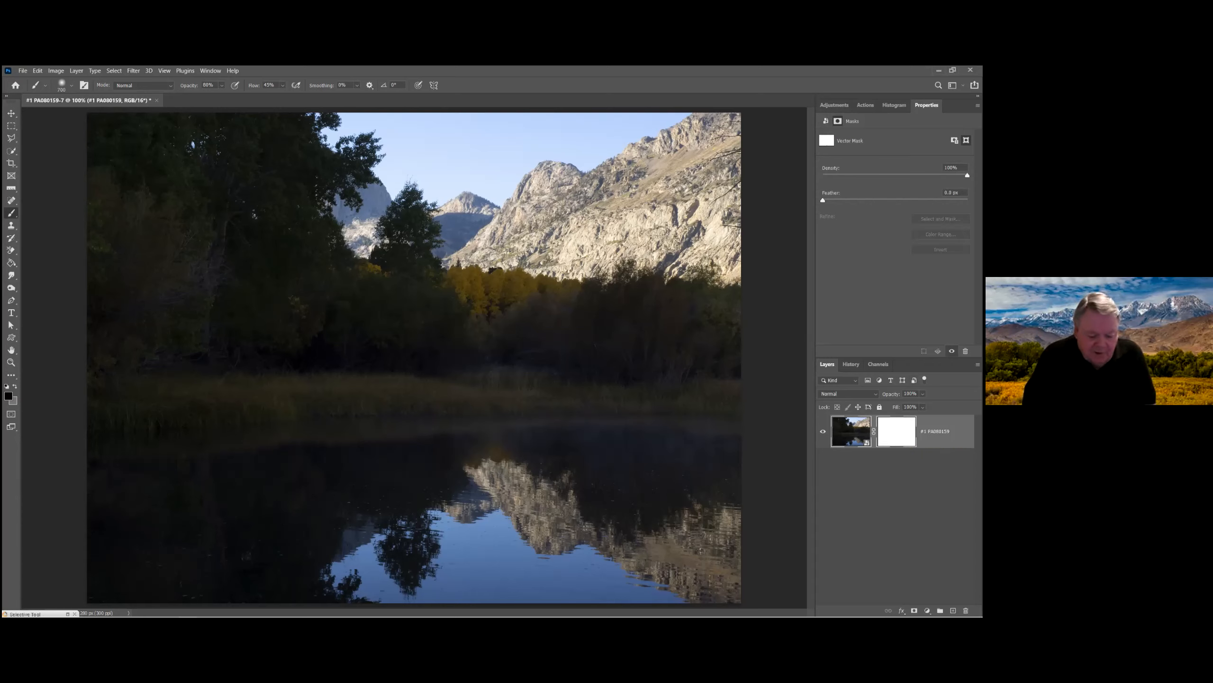
left_click(942, 433)
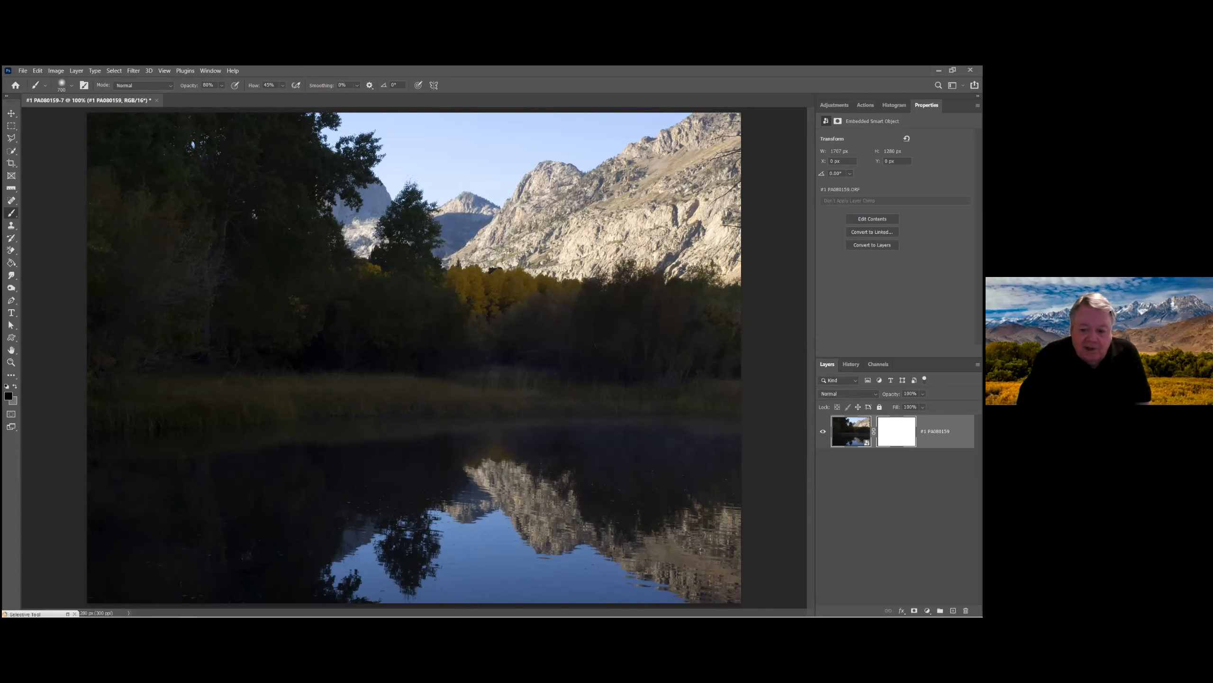
Switch to the Move tool and close the mountain lake document without saving.
left_click(11, 116)
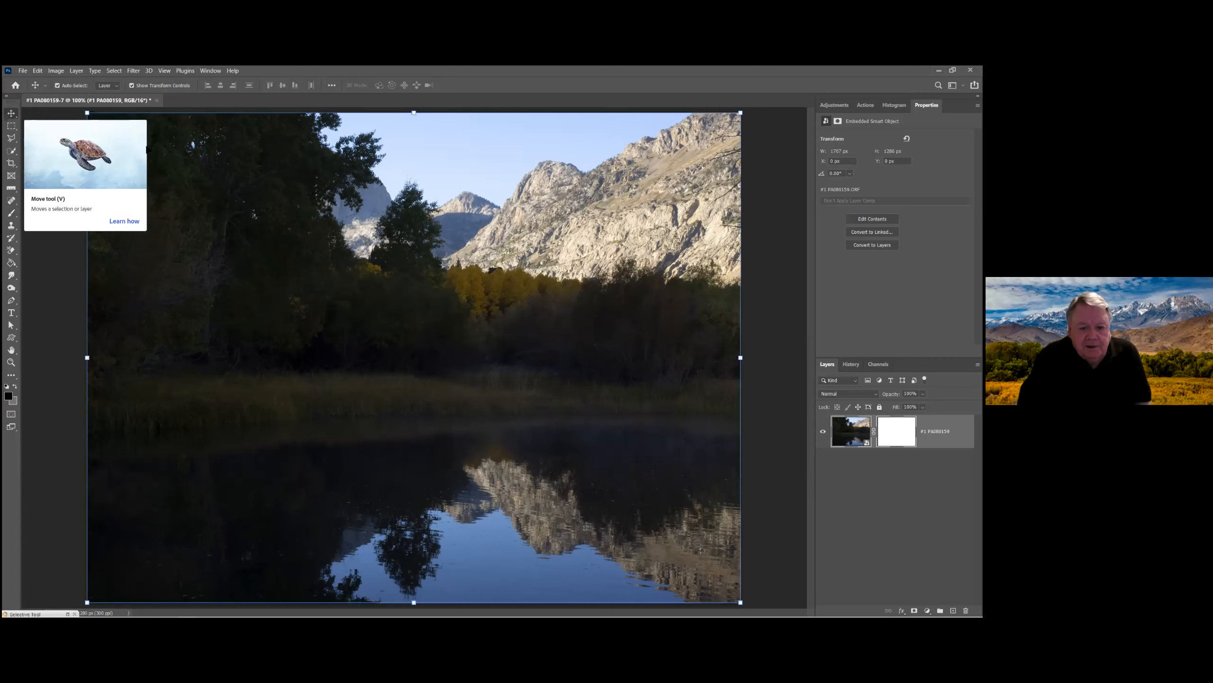
left_click(156, 100)
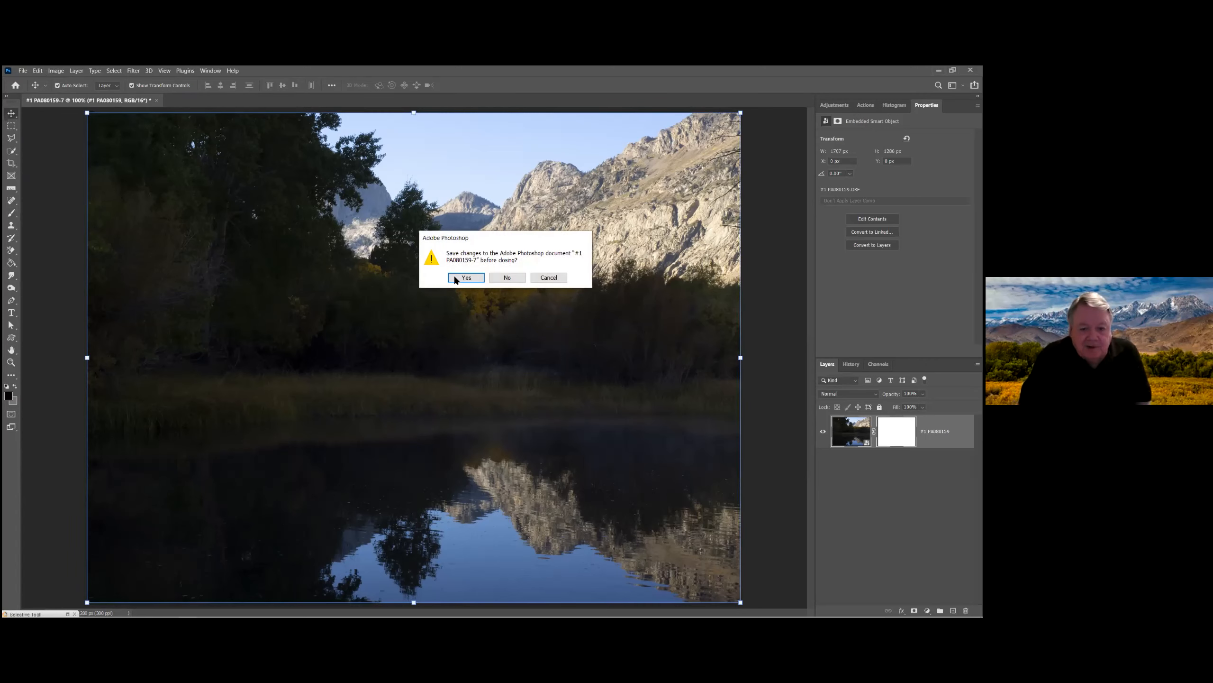
left_click(497, 275)
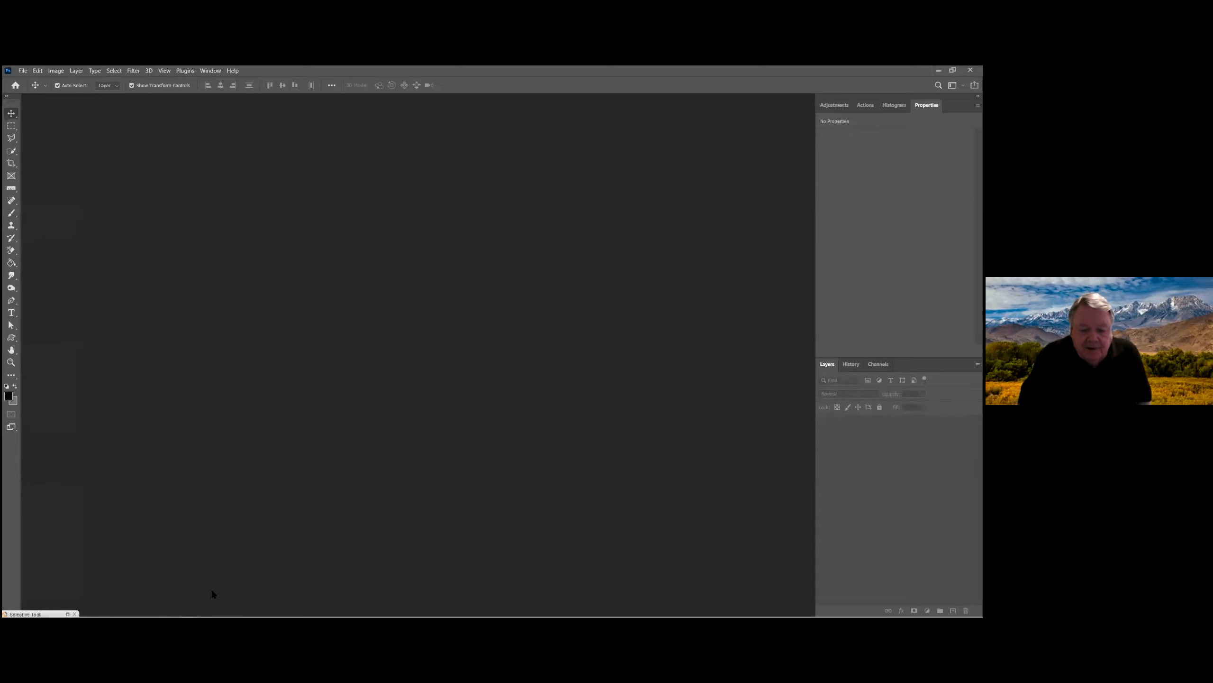
Return to Bridge and open the portrait P7220081.ORF in Camera Raw.
mouse_move(181, 608)
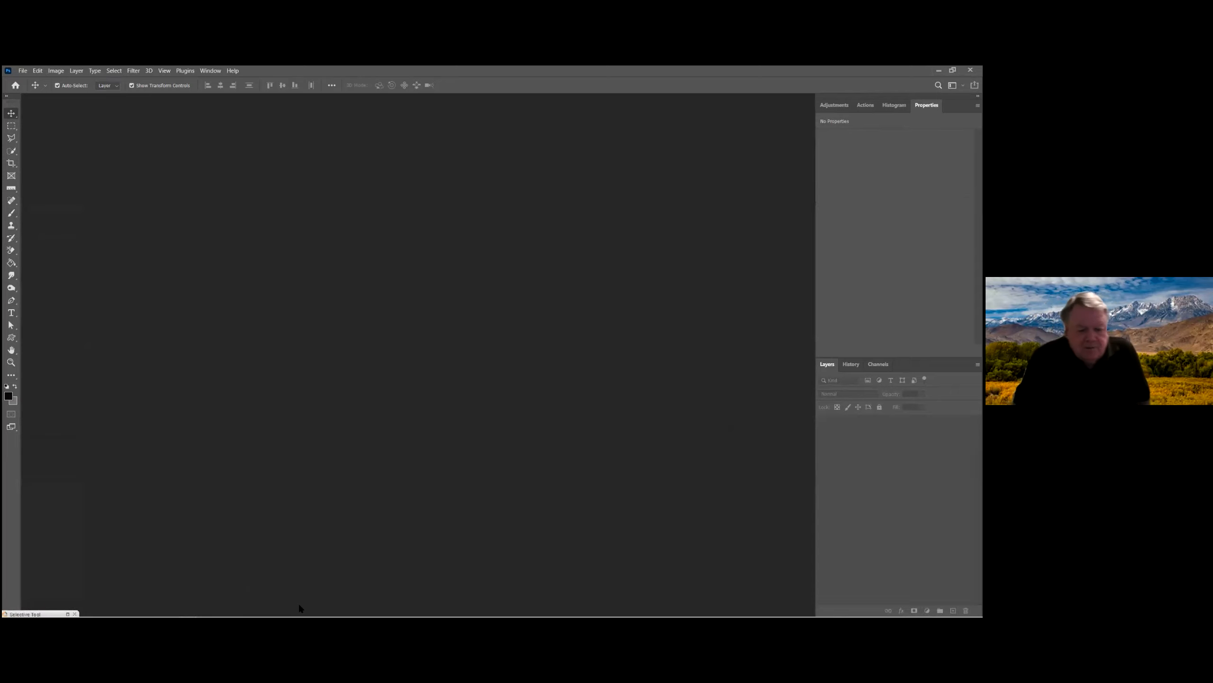
mouse_move(228, 604)
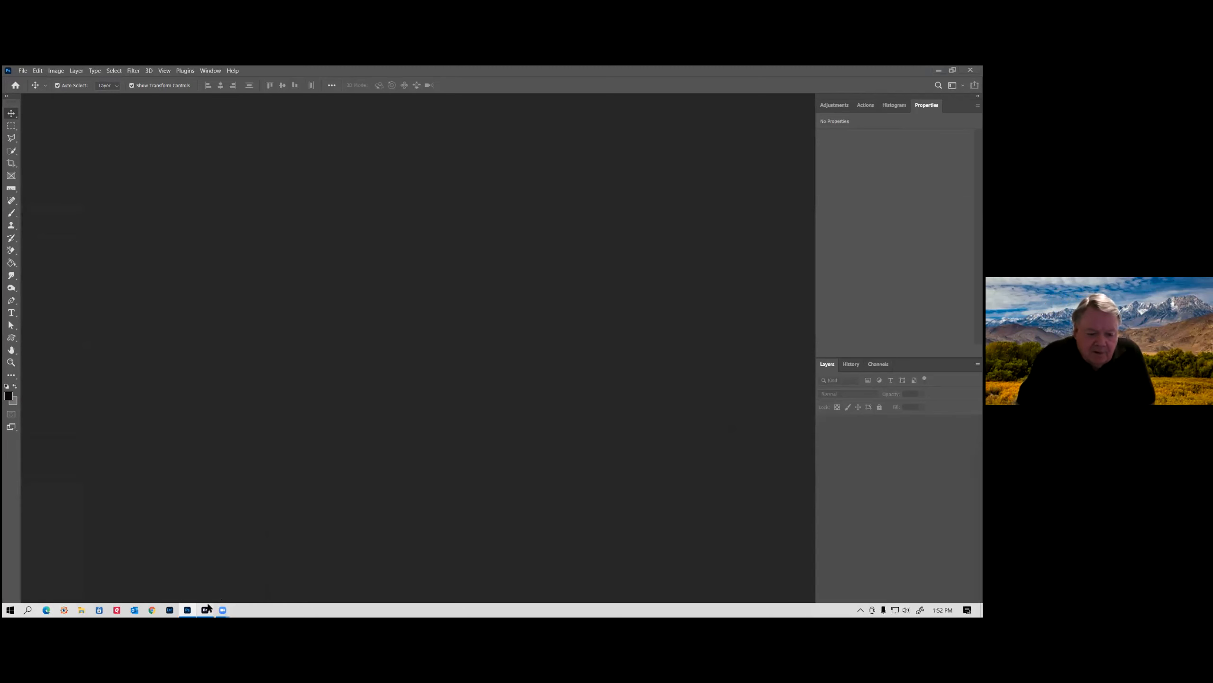
left_click(206, 608)
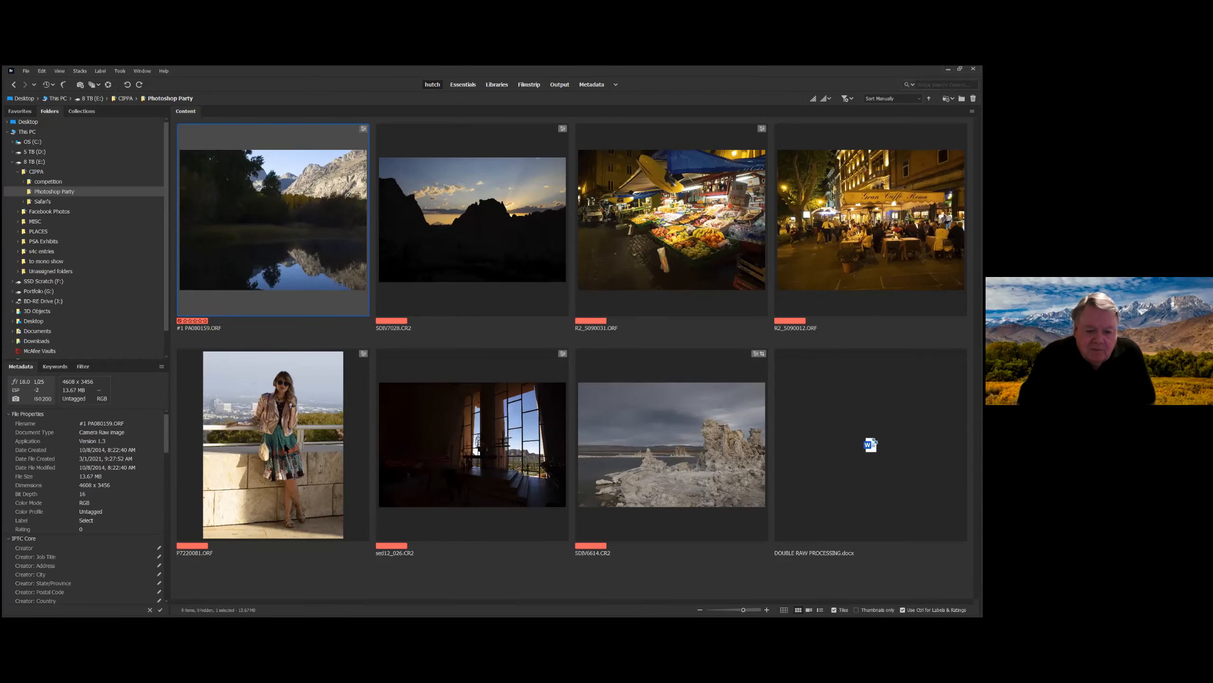
left_click(287, 447)
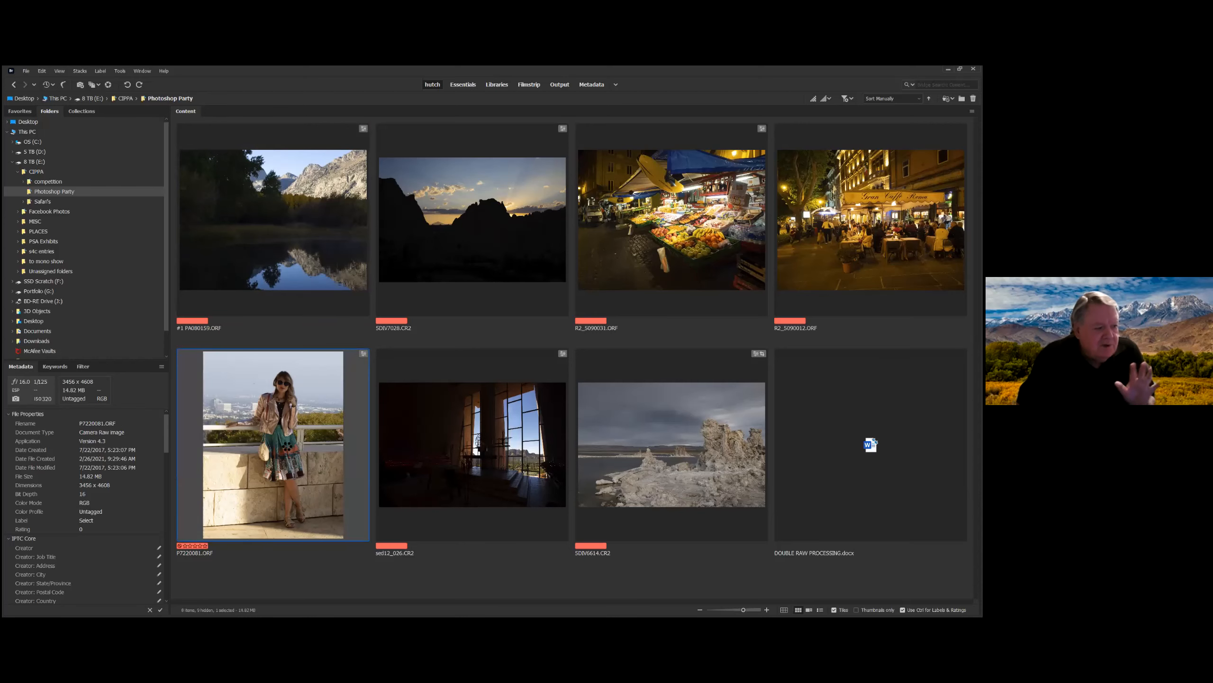
double_click(287, 447)
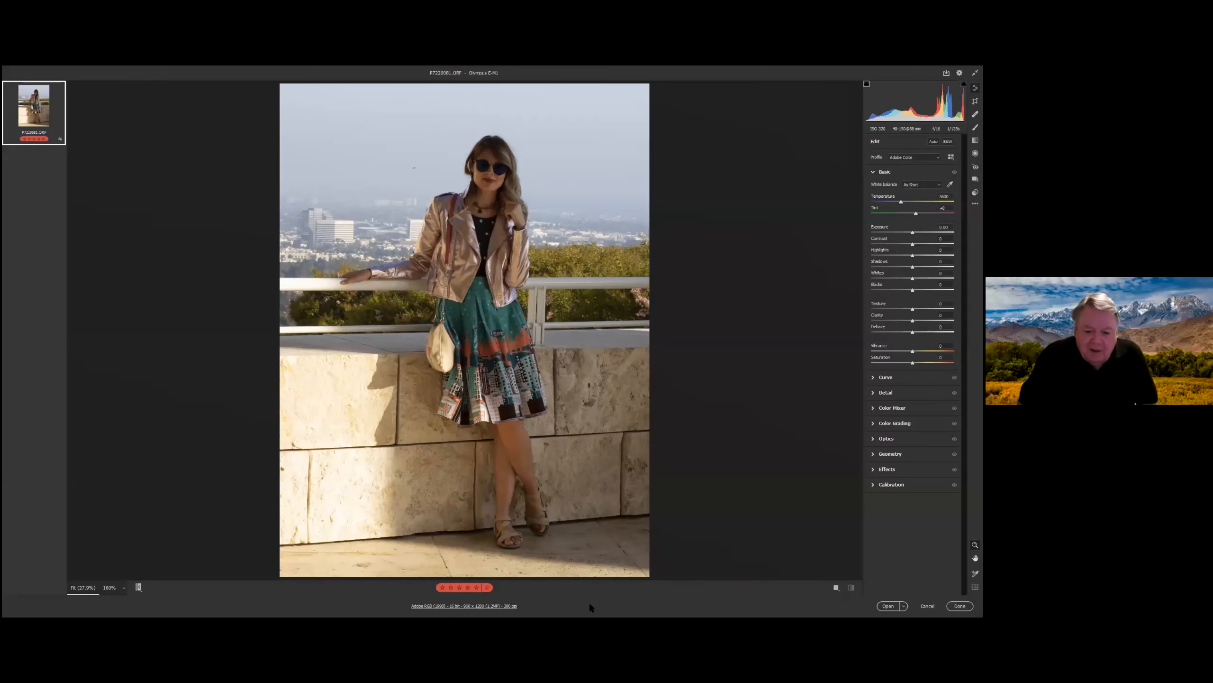
Enable opening in Photoshop as Smart Objects in the Camera Raw workflow preferences, and open the portrait as an object.
left_click(498, 606)
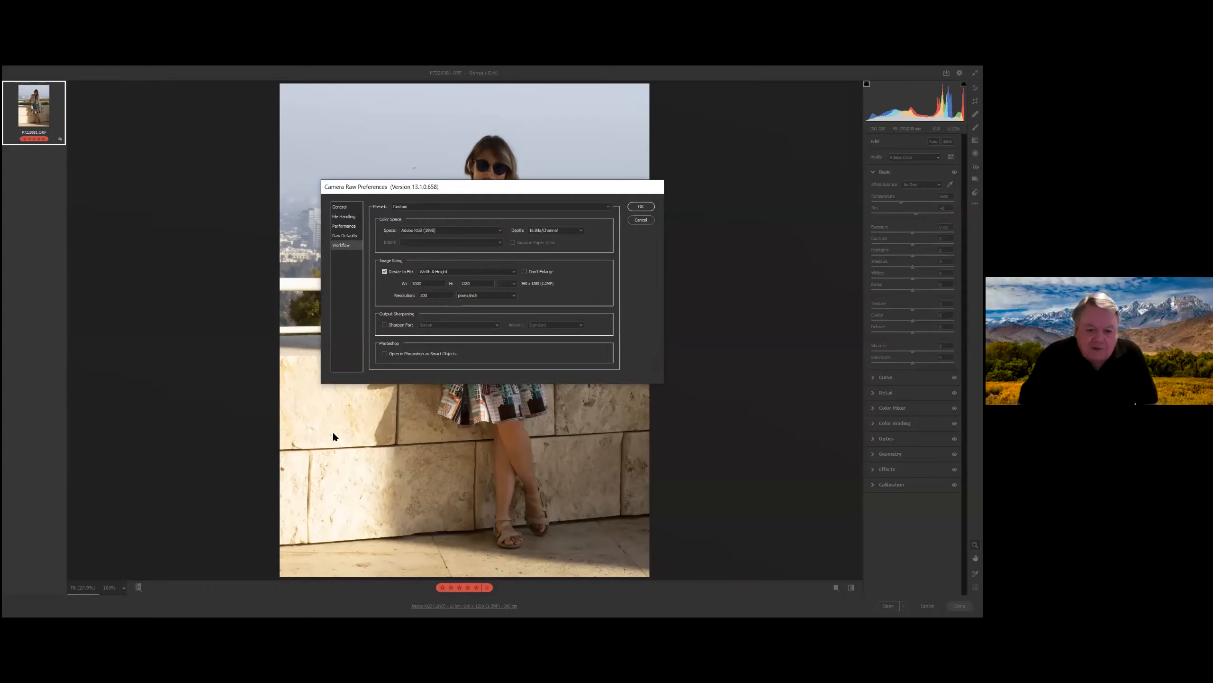
left_click(384, 353)
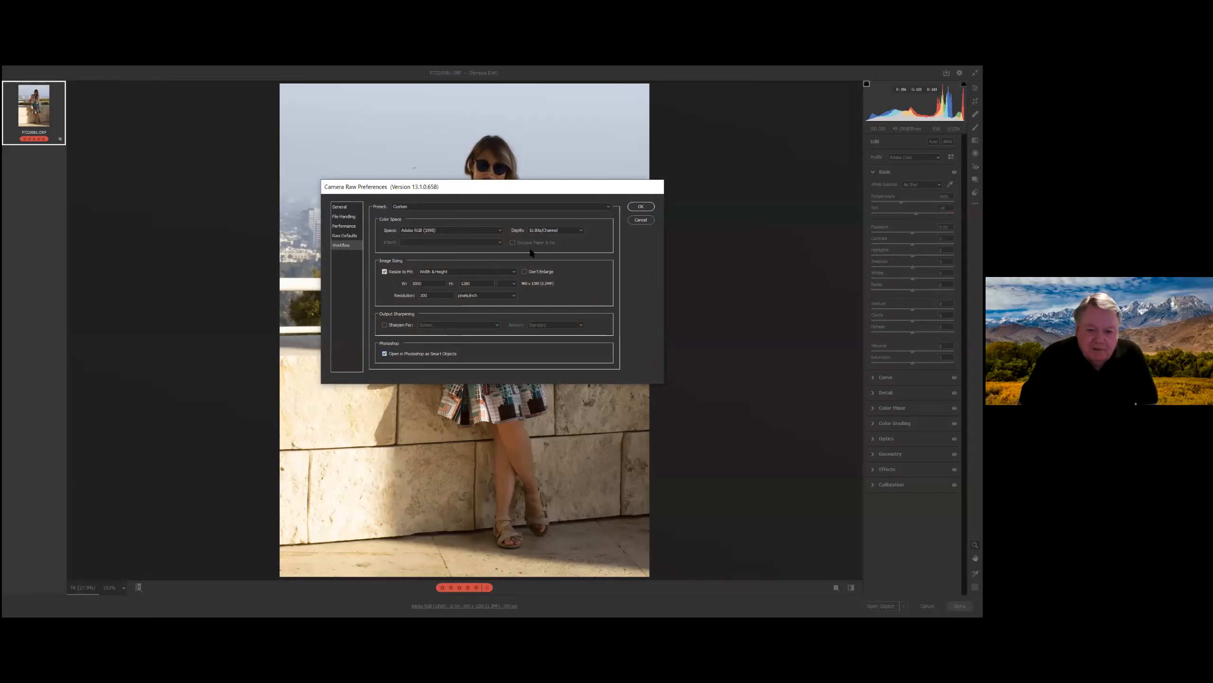
left_click(641, 206)
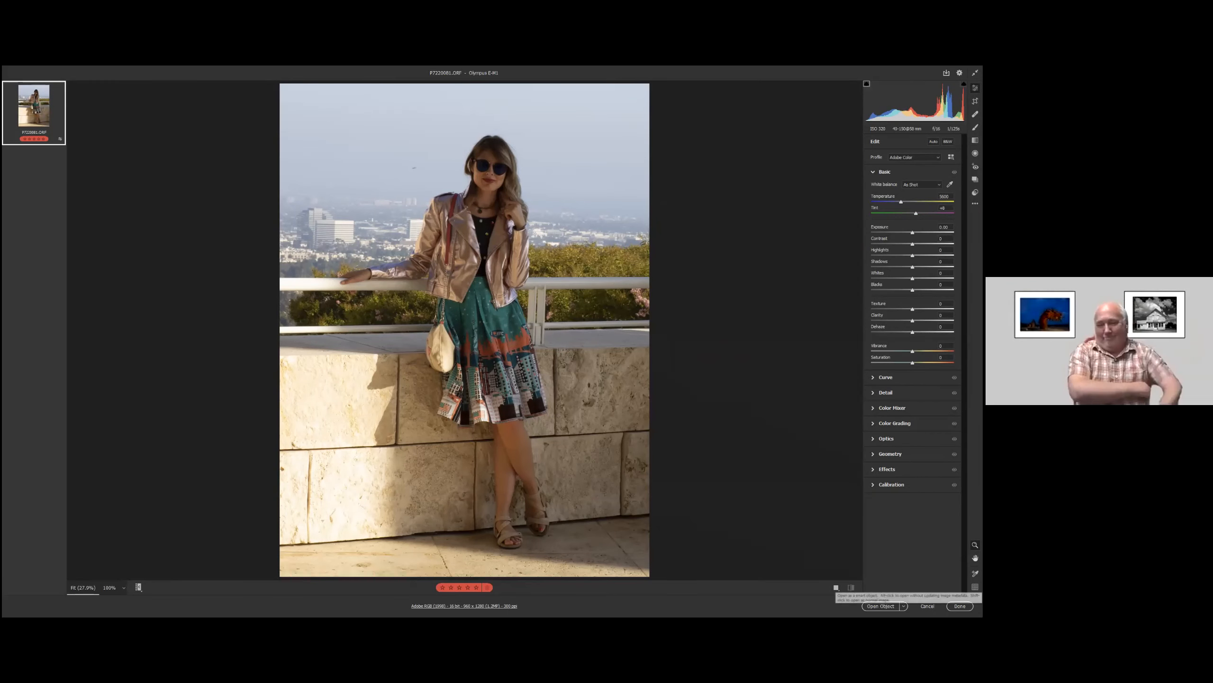
left_click(880, 605)
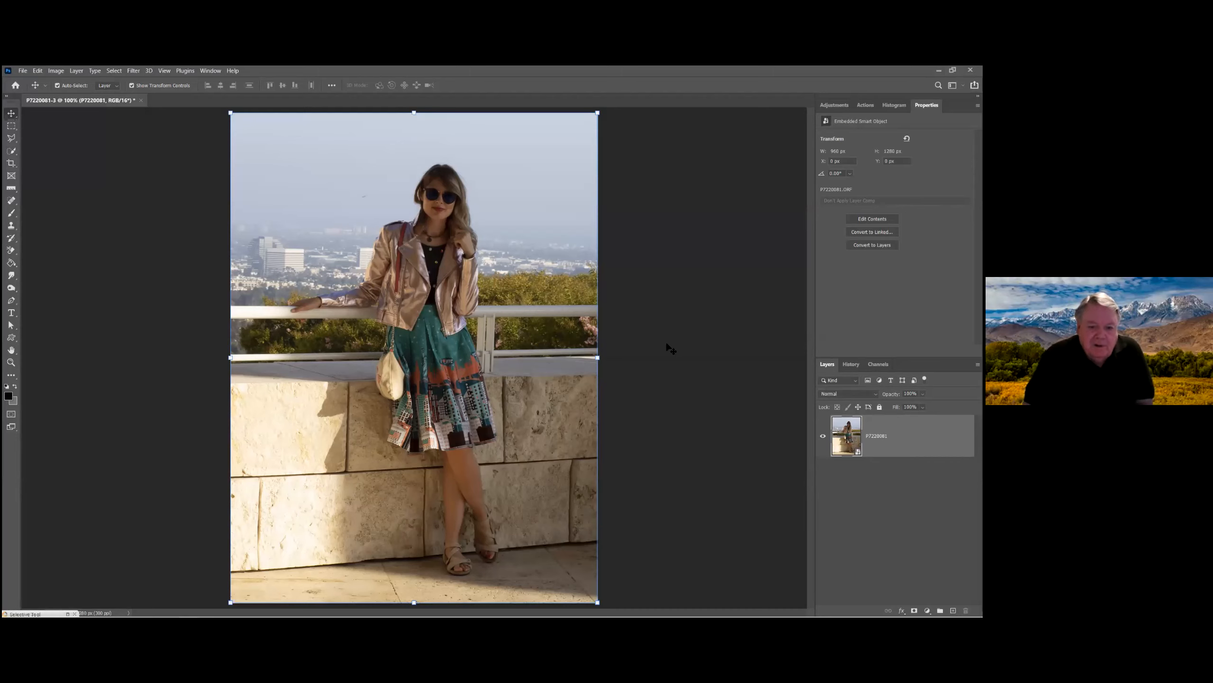
Try to heal the dark spot in the sky directly on the smart object with the Spot Healing Brush, and decline rasterizing.
left_click(11, 200)
left_click(363, 199)
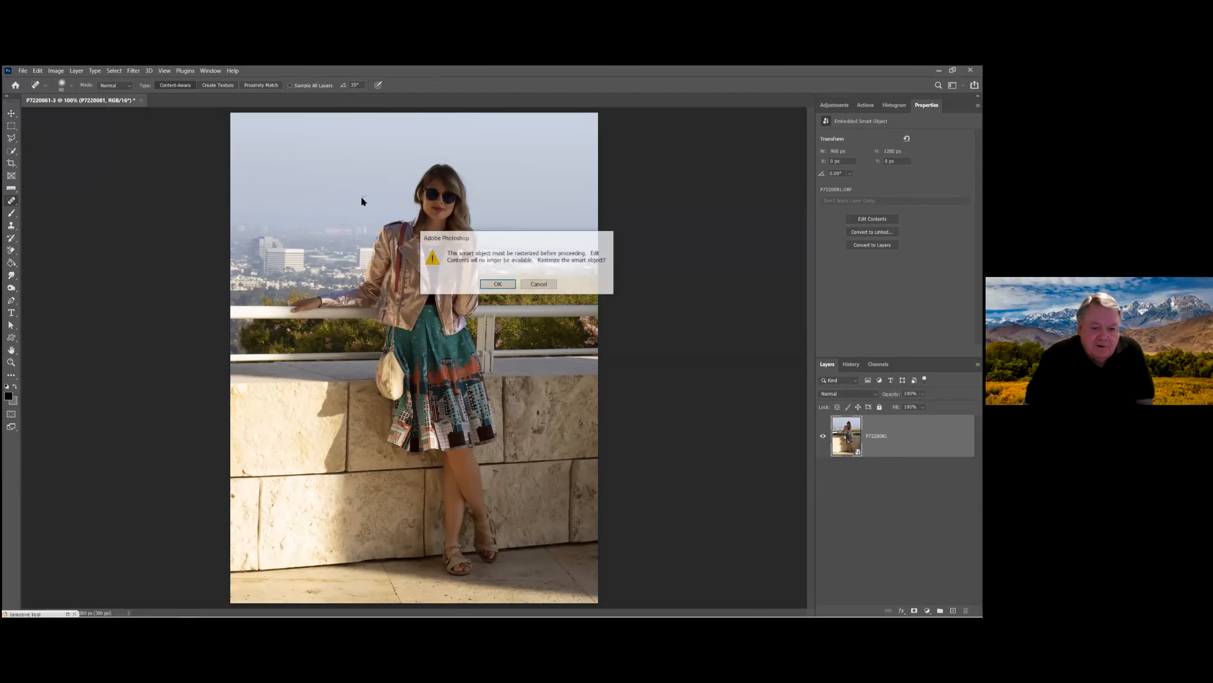
left_click(543, 284)
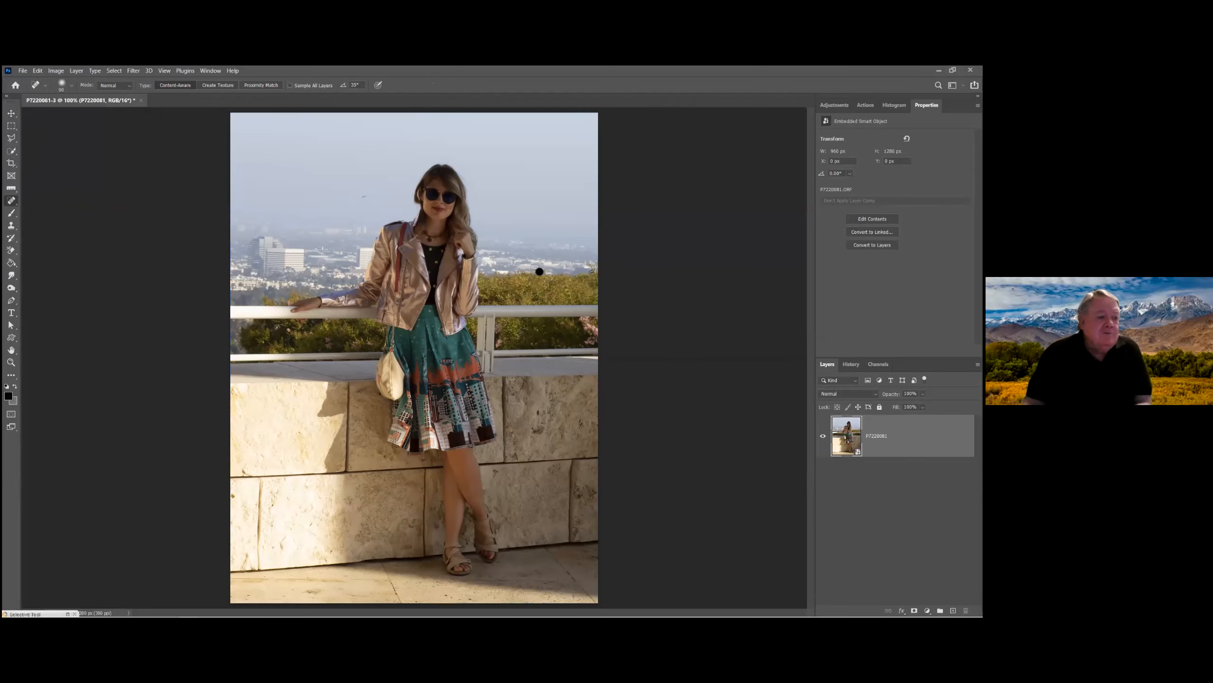